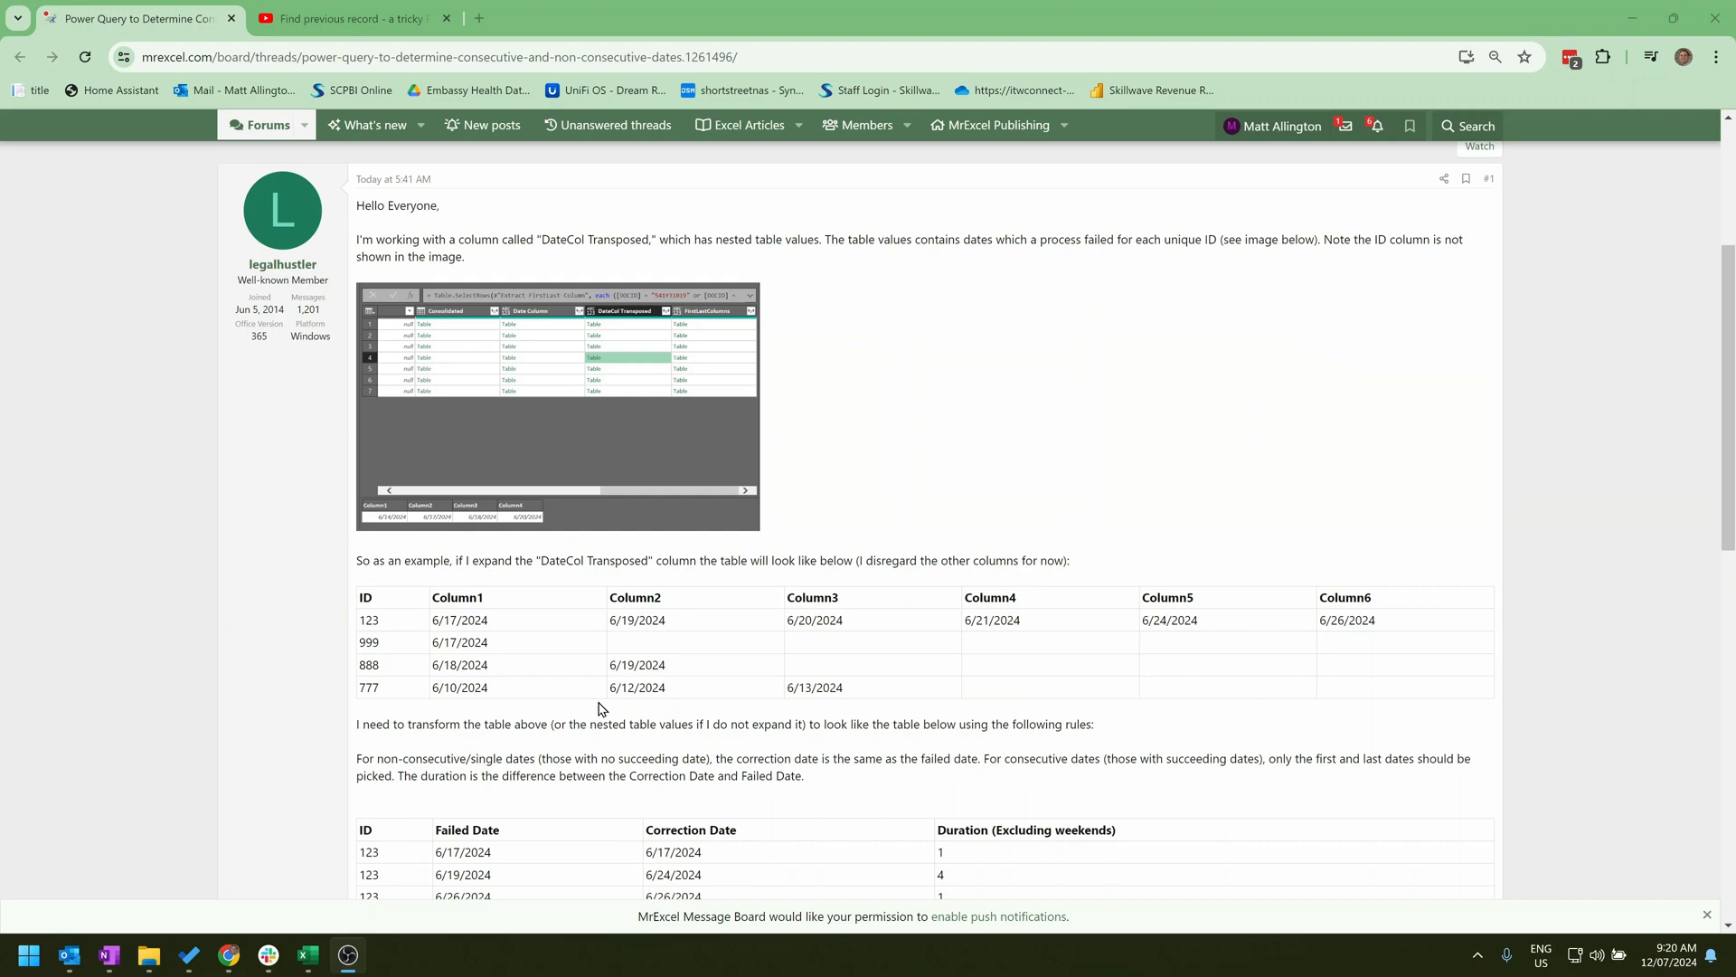
Examine the forum post's source date table, transformation rules and expected Failed Date and Correction Date table, and view the related video tab.
scroll(568, 637, down, 1)
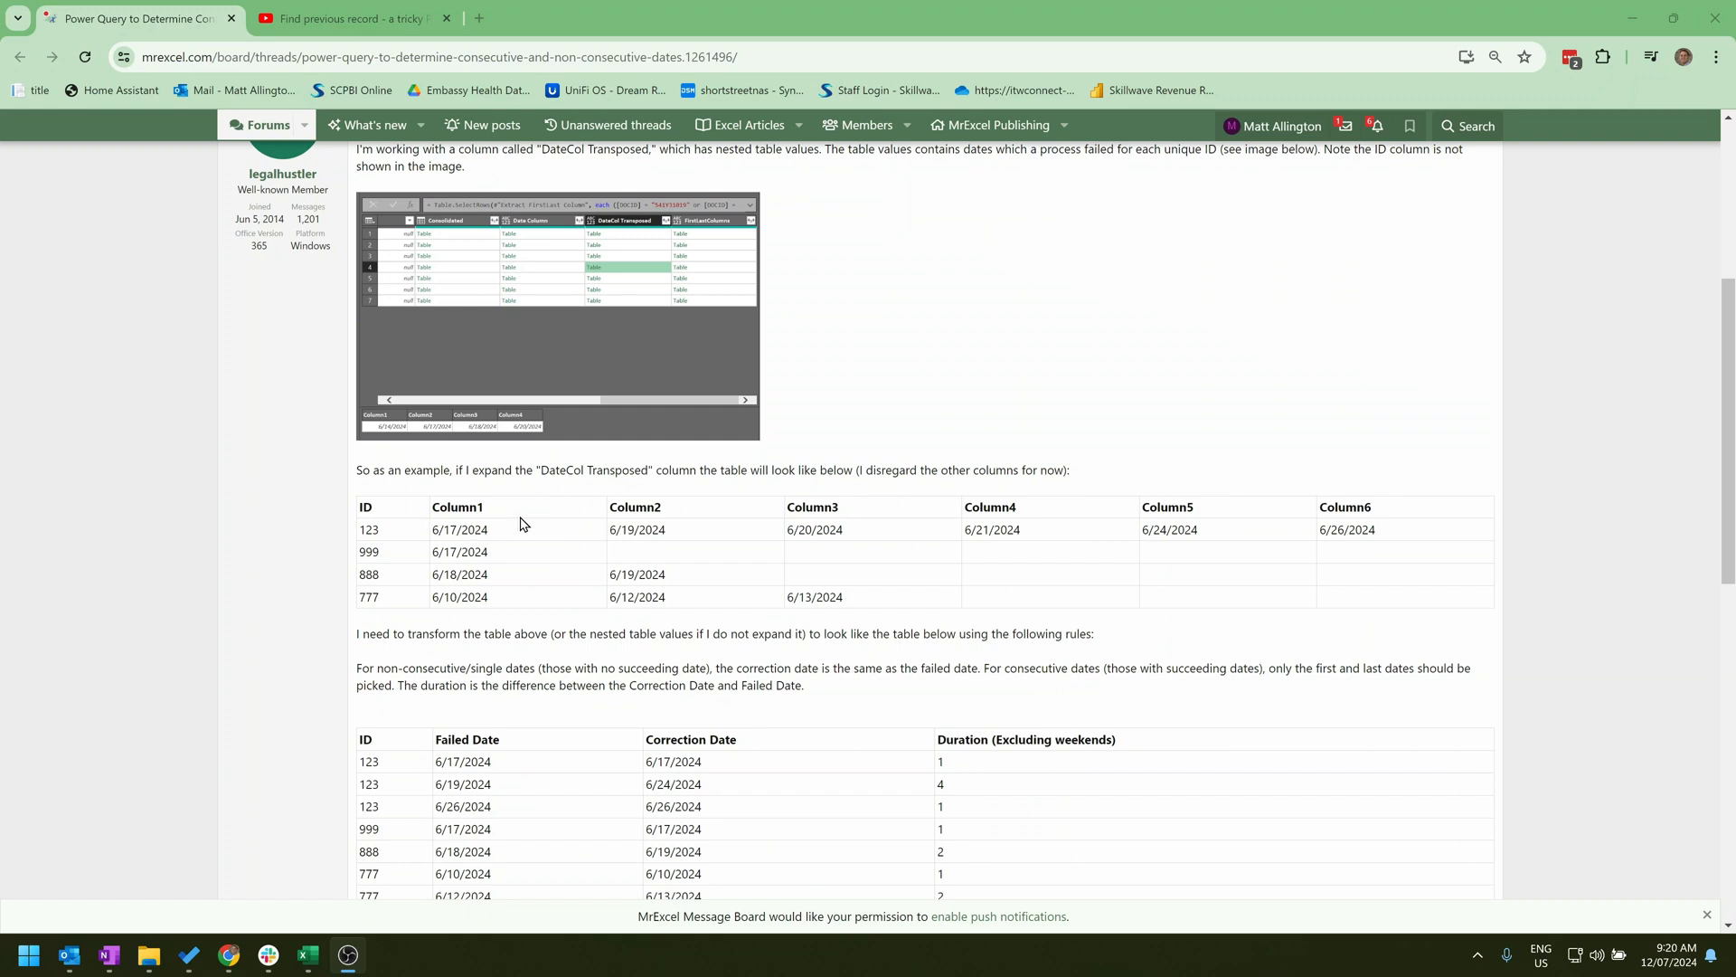
scroll(565, 678, down, 1)
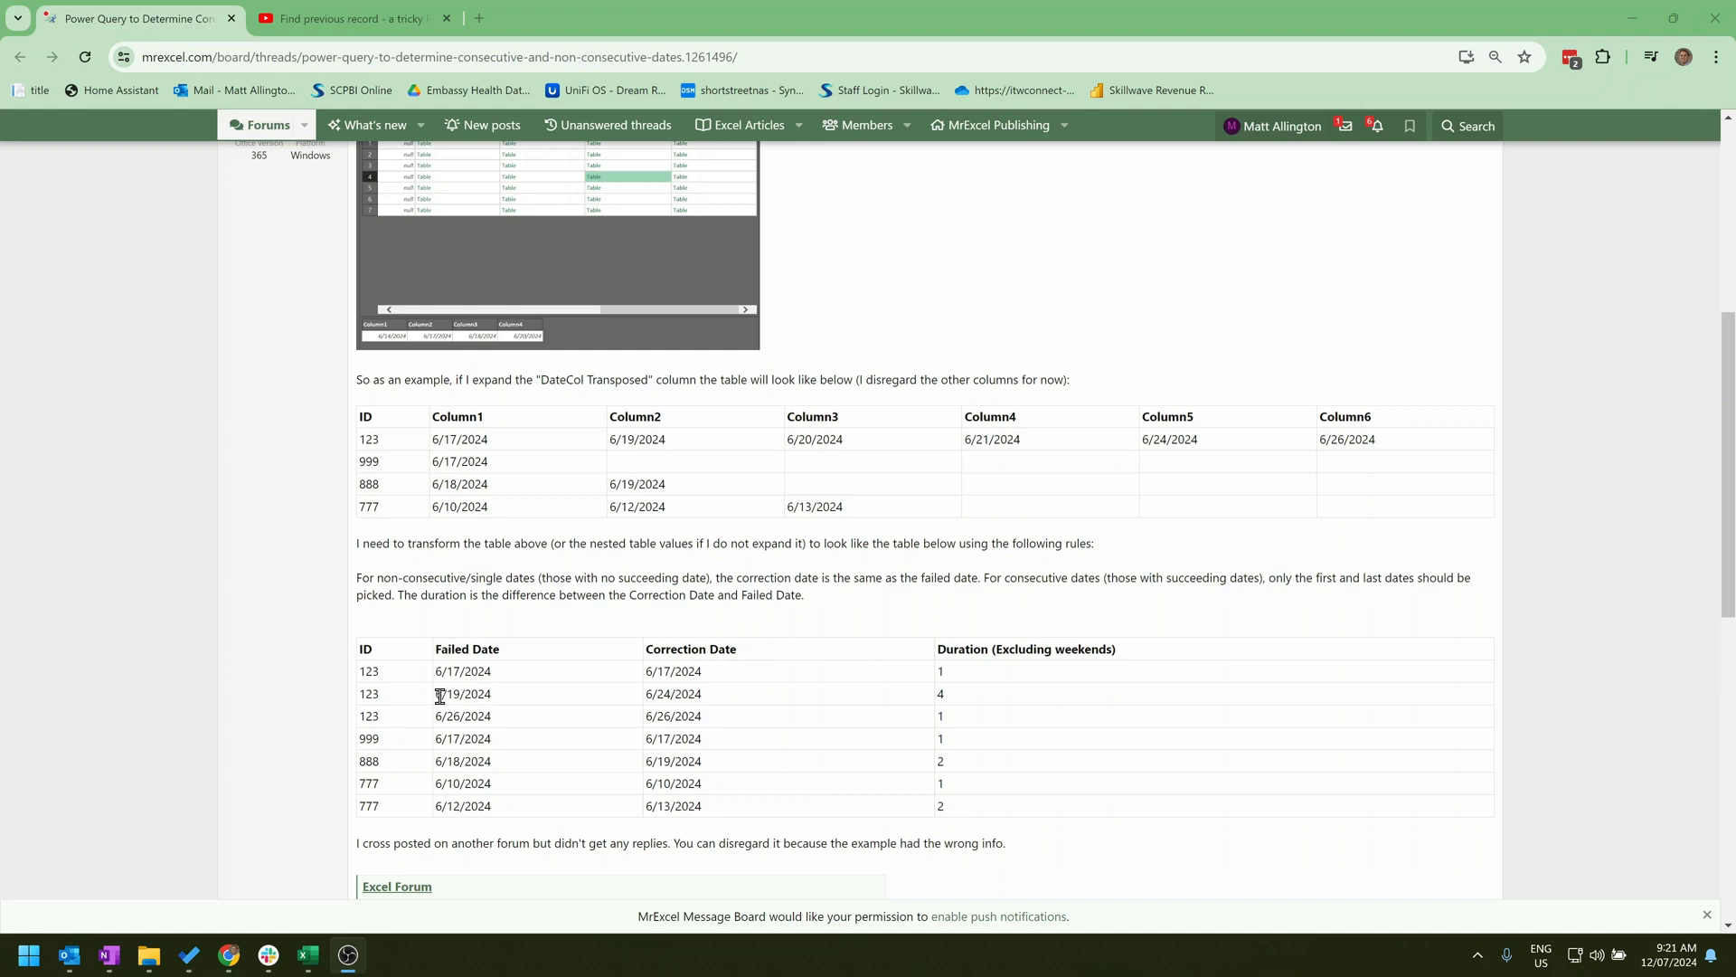
drag(675, 693, 676, 696)
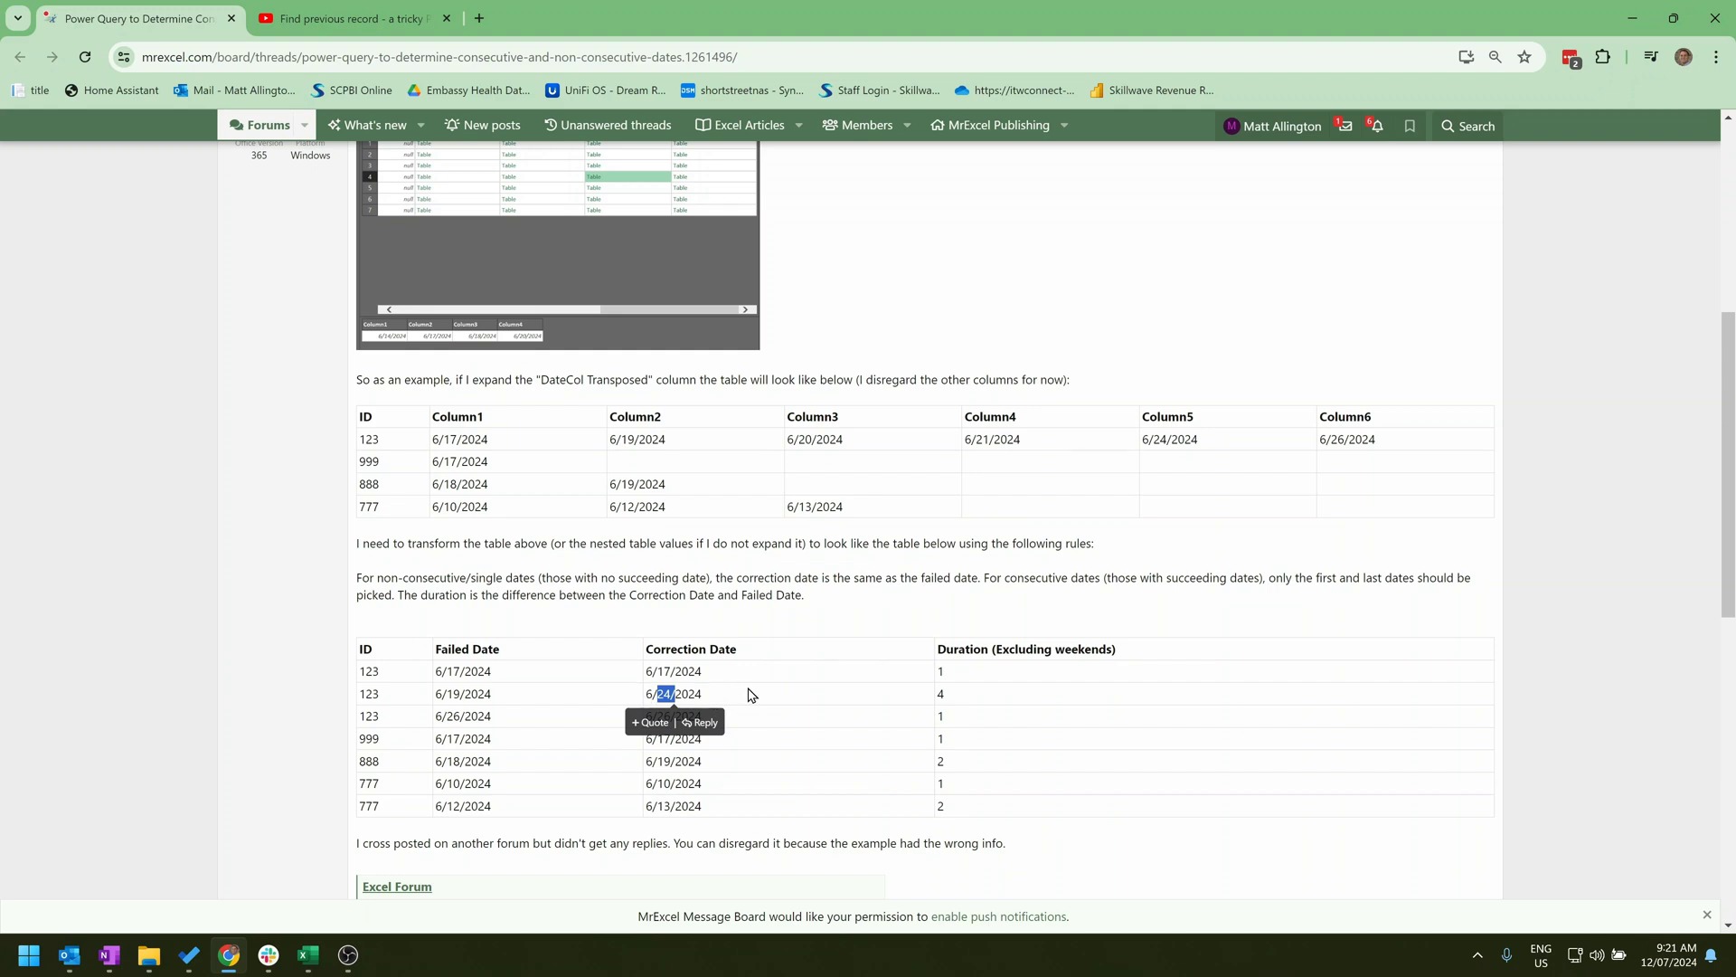
click(764, 645)
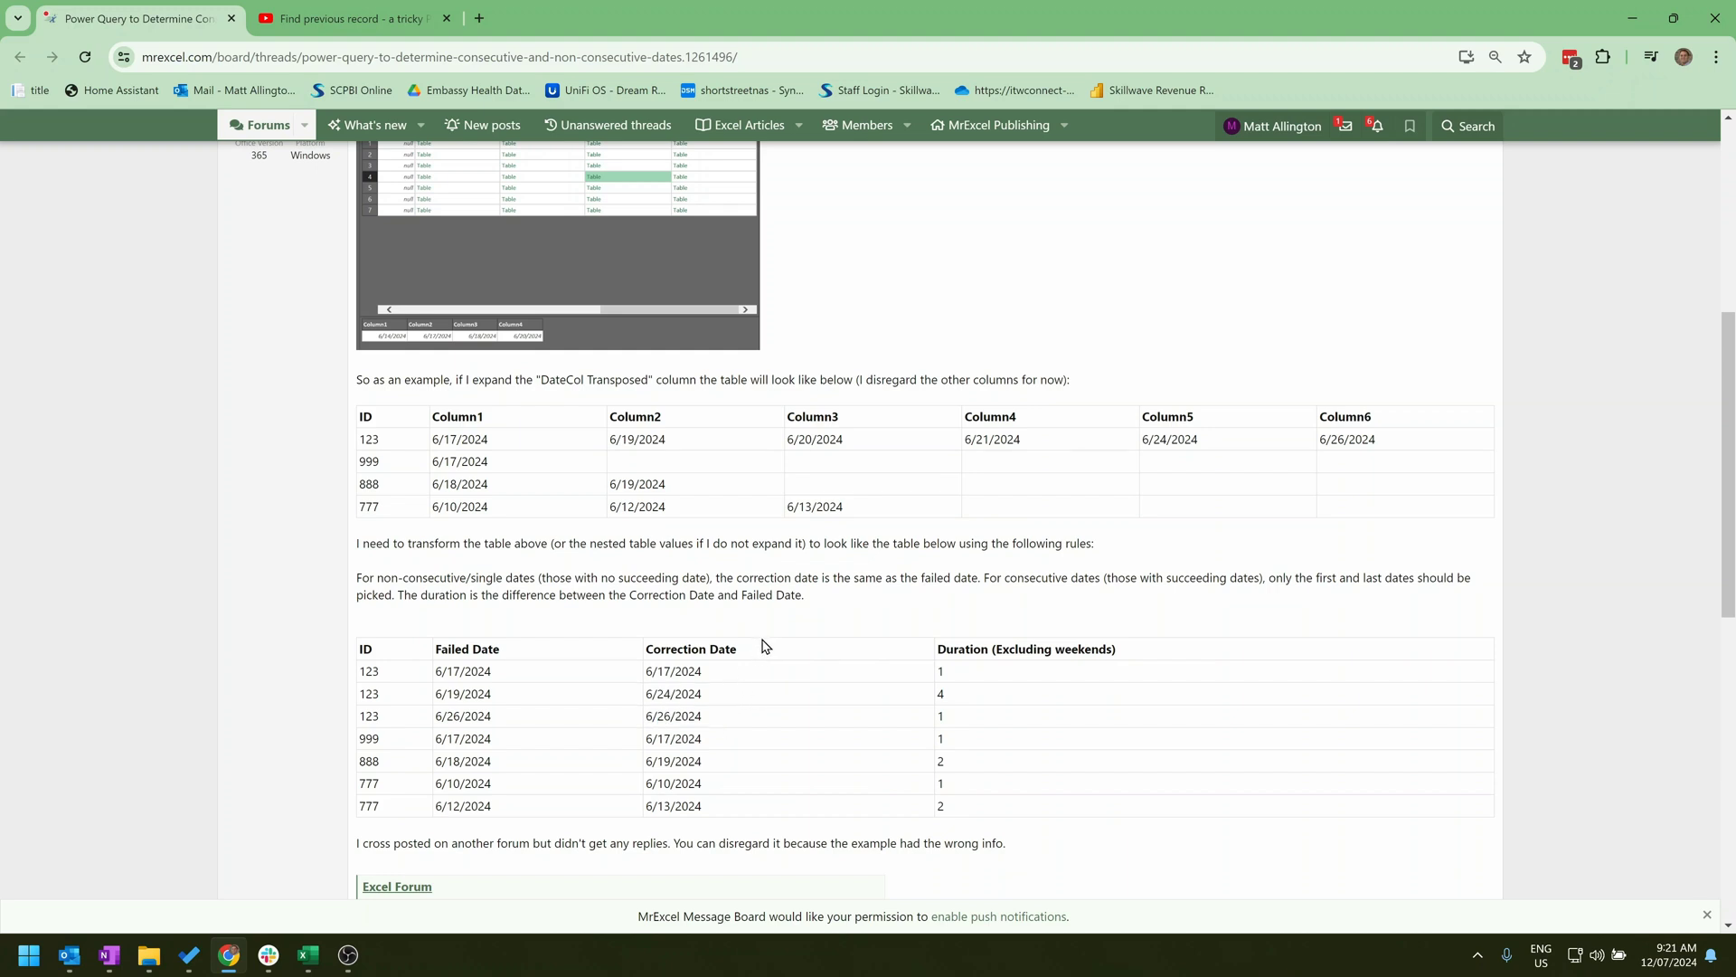
click(371, 18)
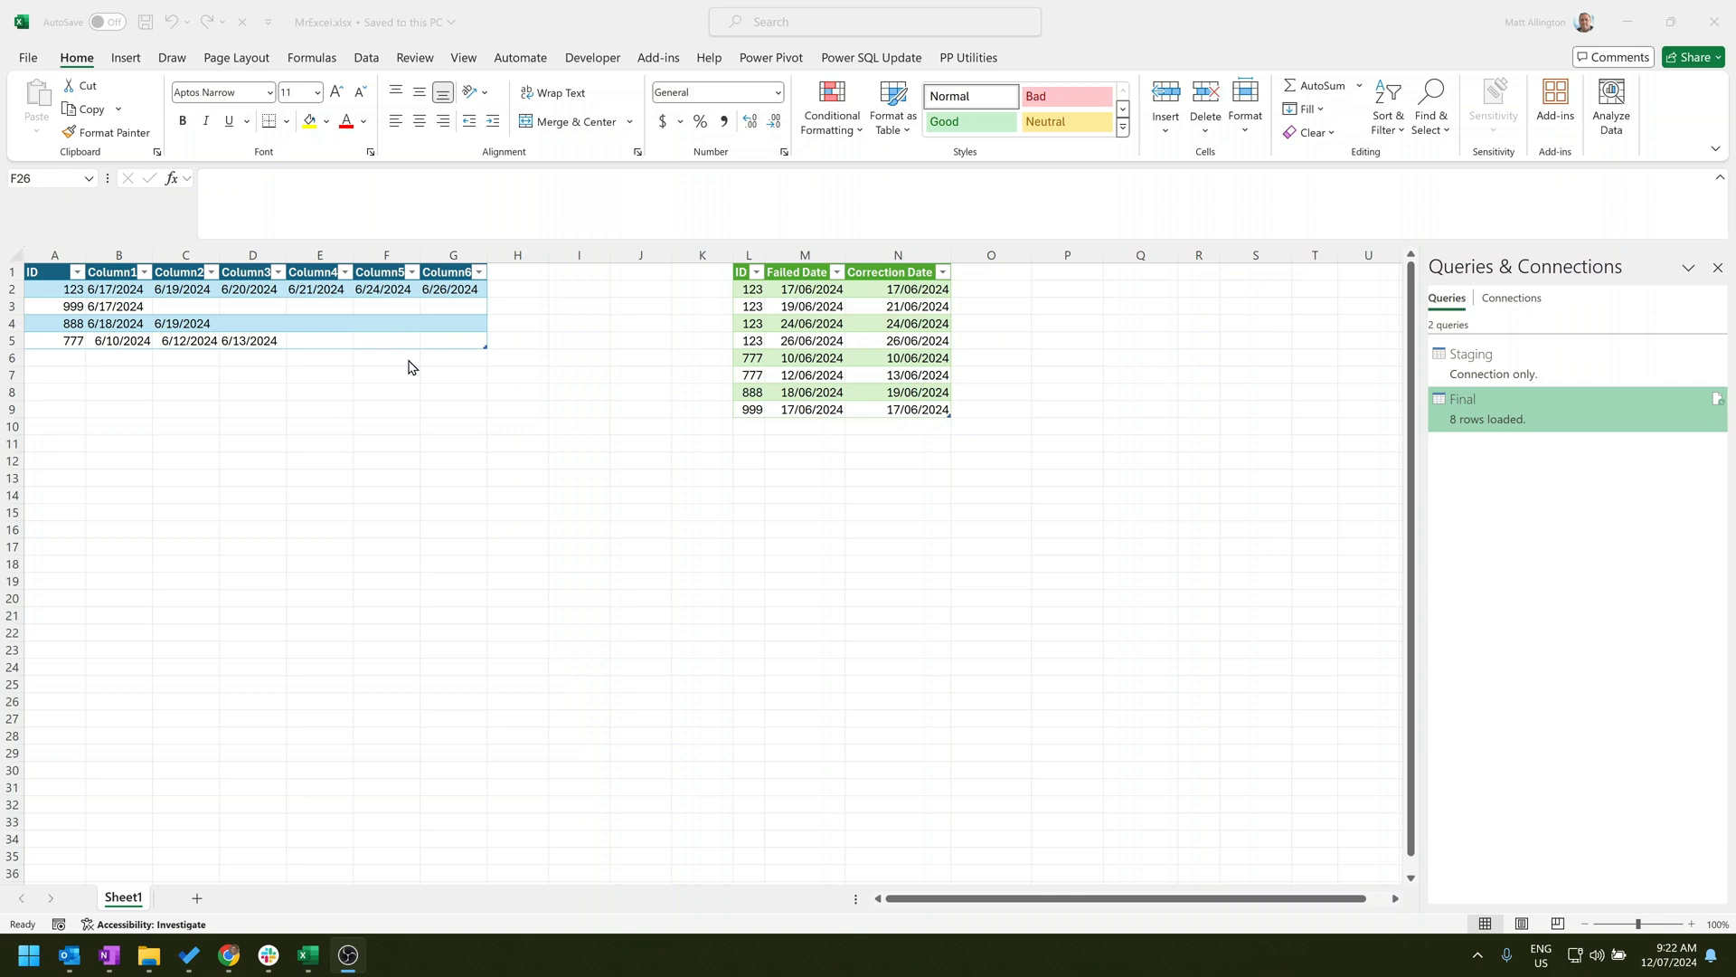
Switch to Excel and compare the source table's dates for each ID with the Failed Date and Correction Date output table.
key(alt+Tab)
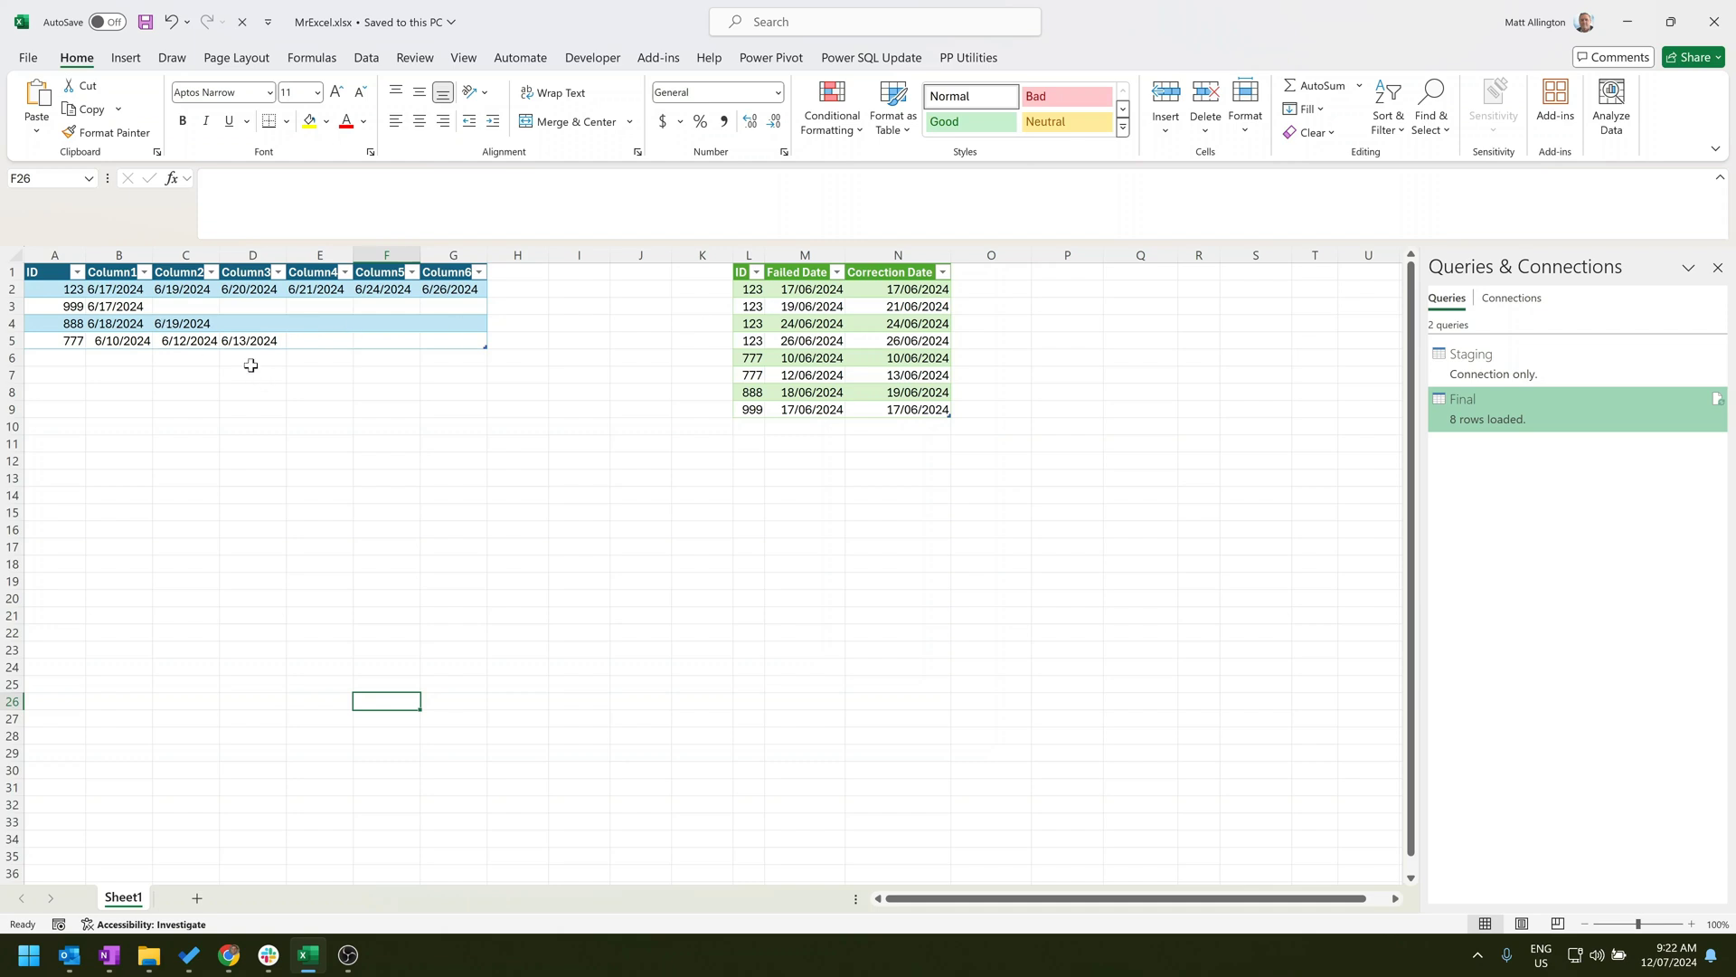
drag(94, 287, 389, 338)
click(577, 338)
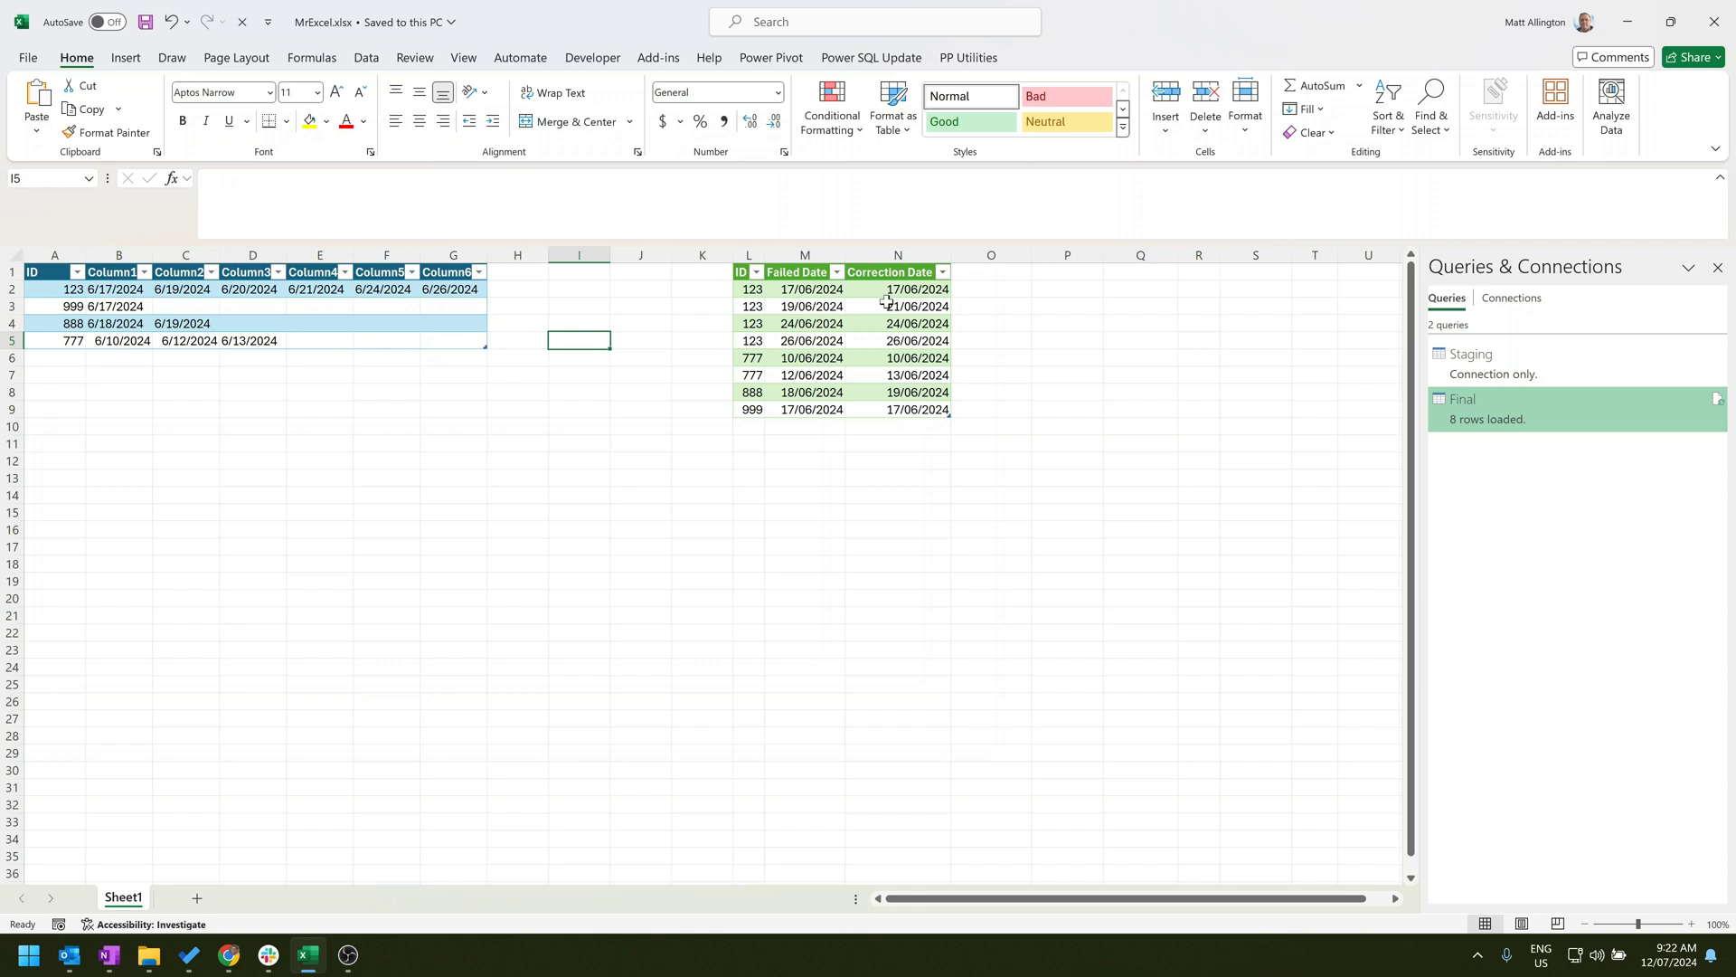
click(825, 289)
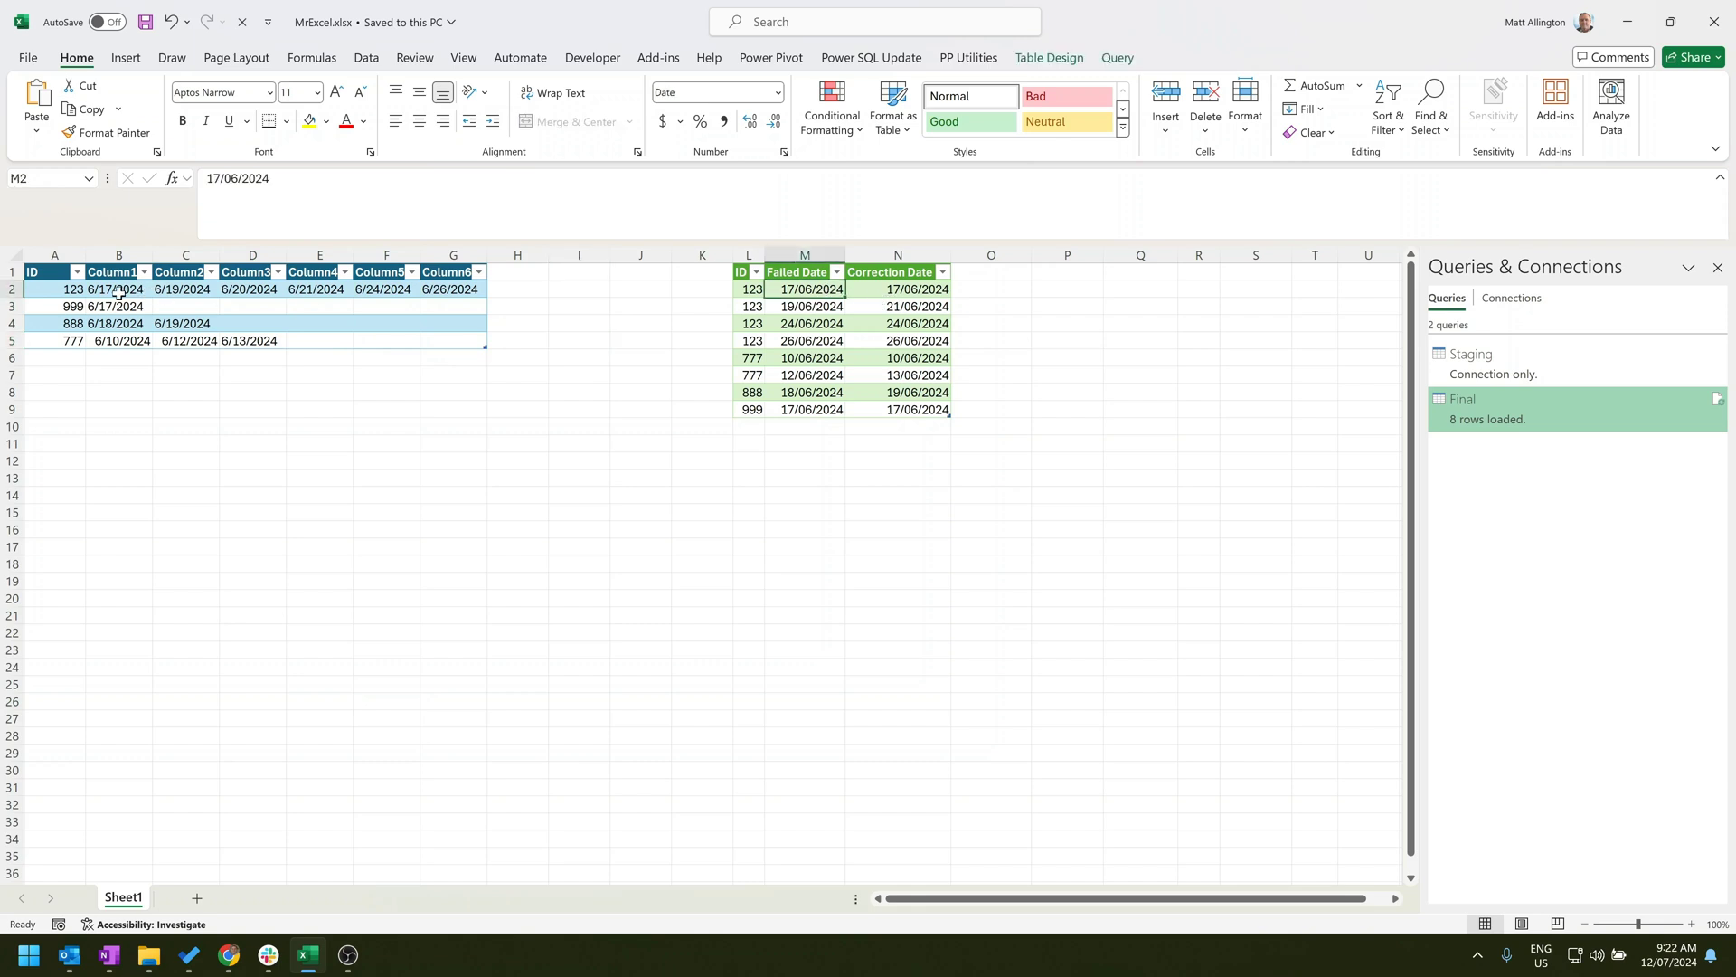
click(922, 291)
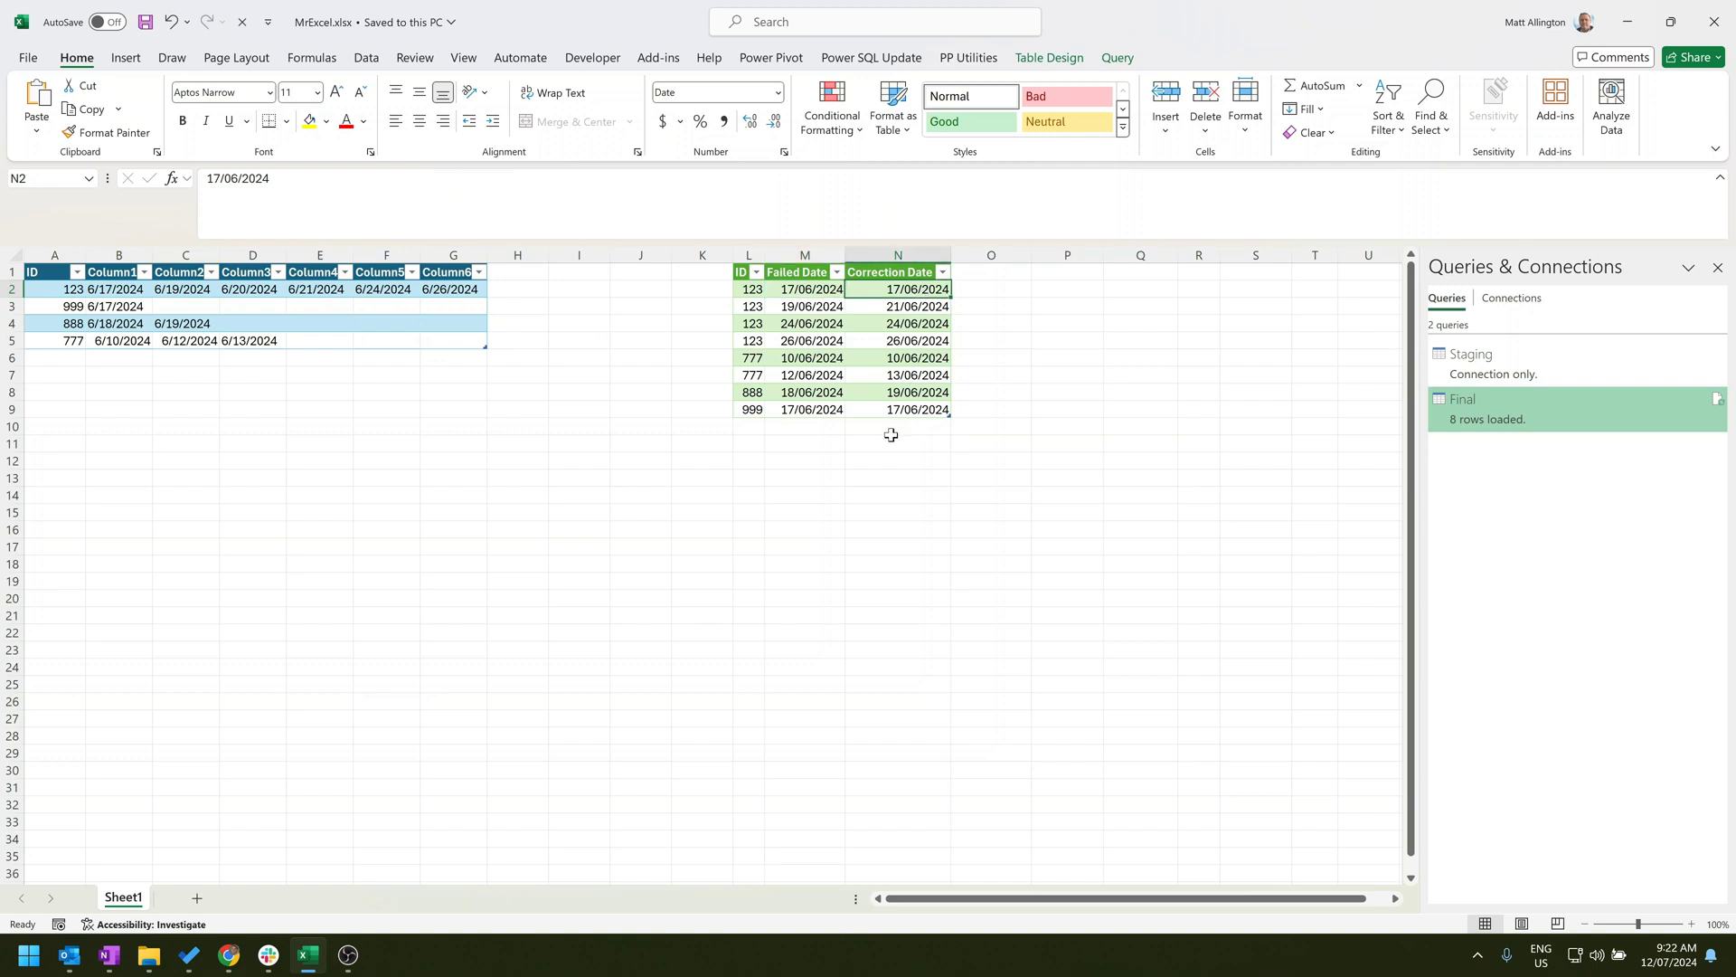
click(190, 290)
click(328, 288)
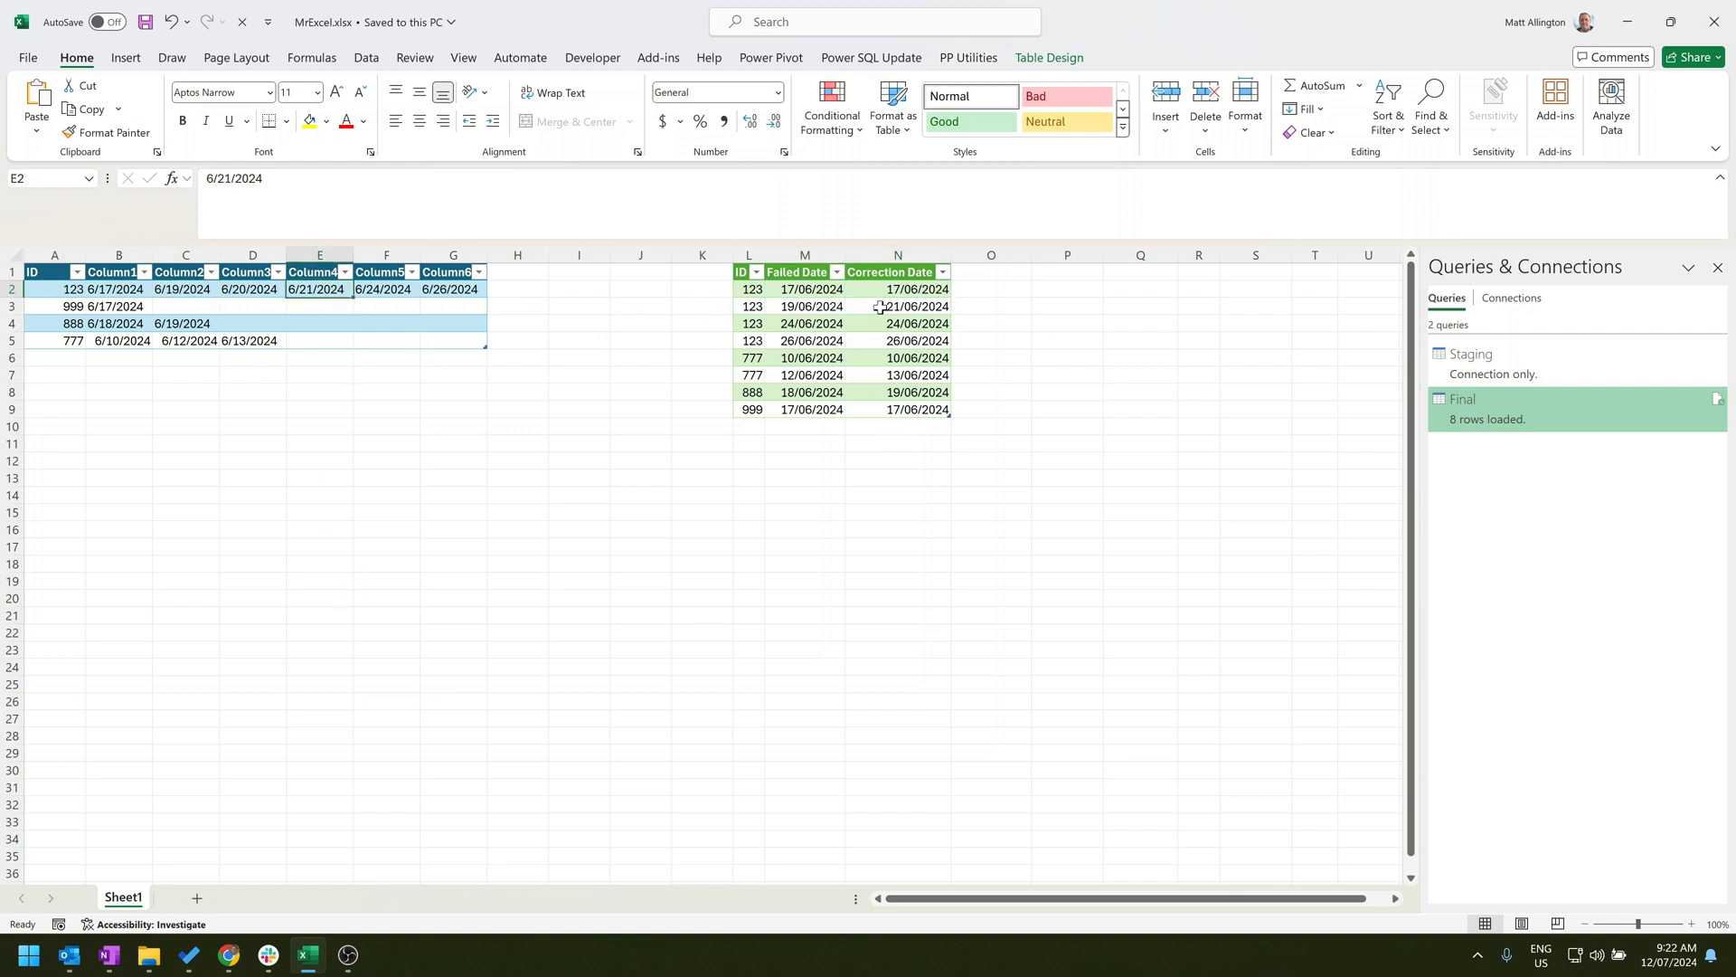
drag(916, 302, 828, 305)
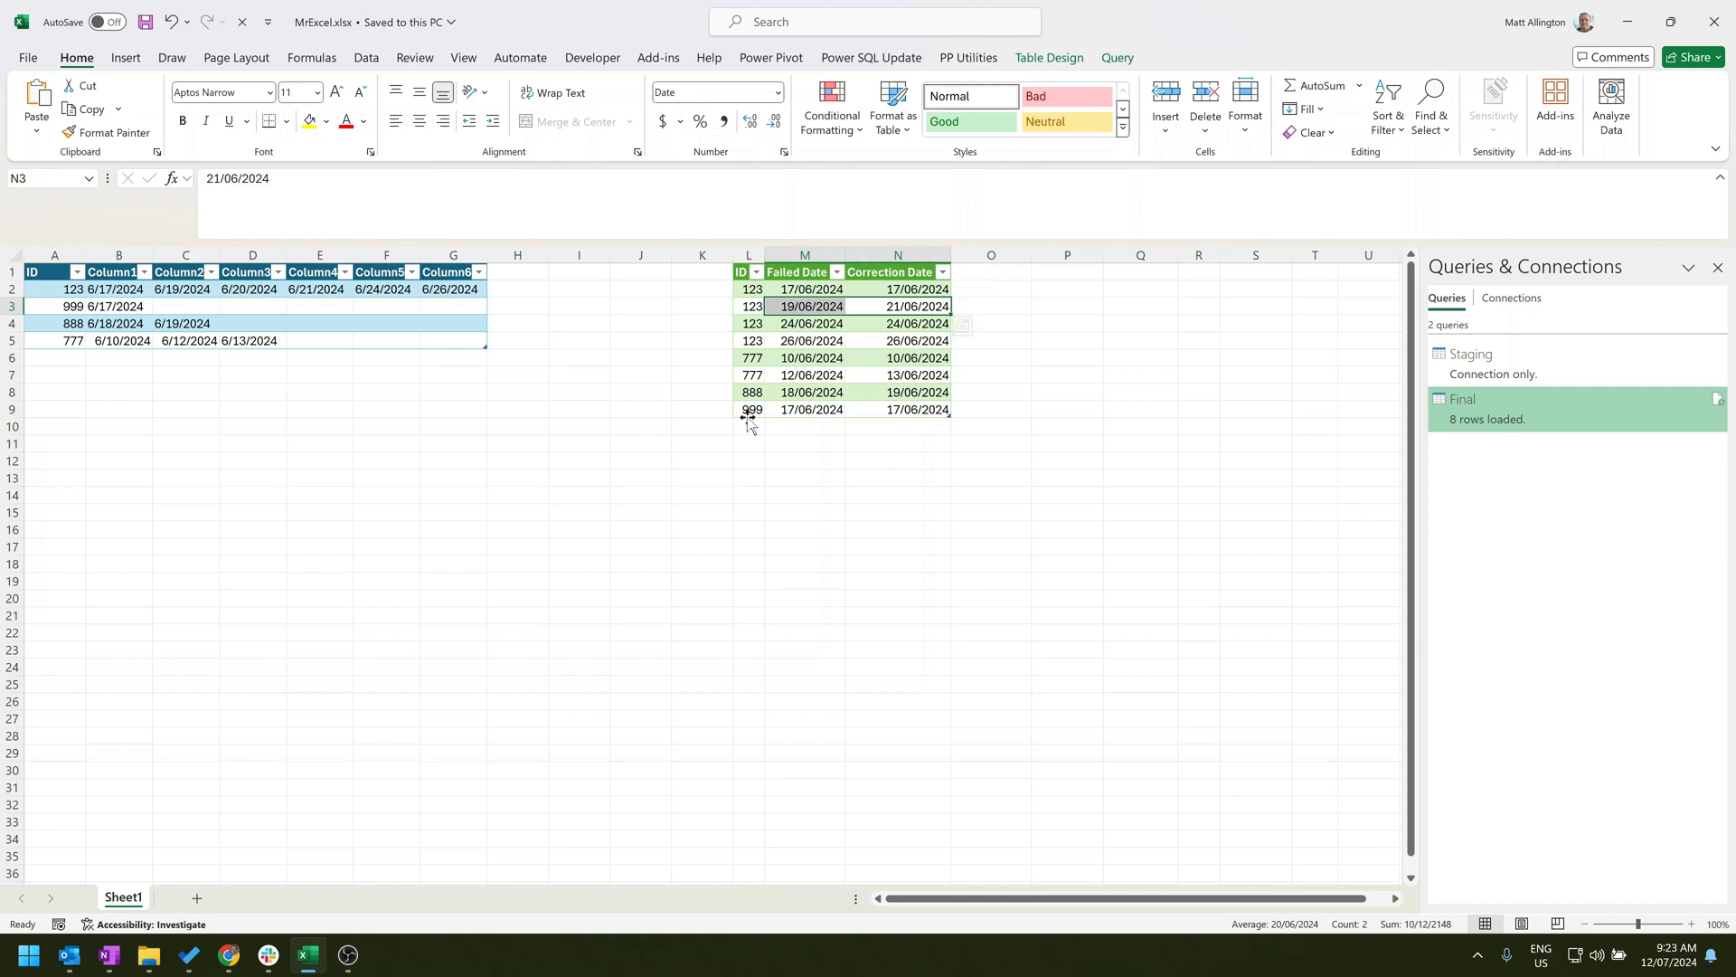
mouse_move(1580, 417)
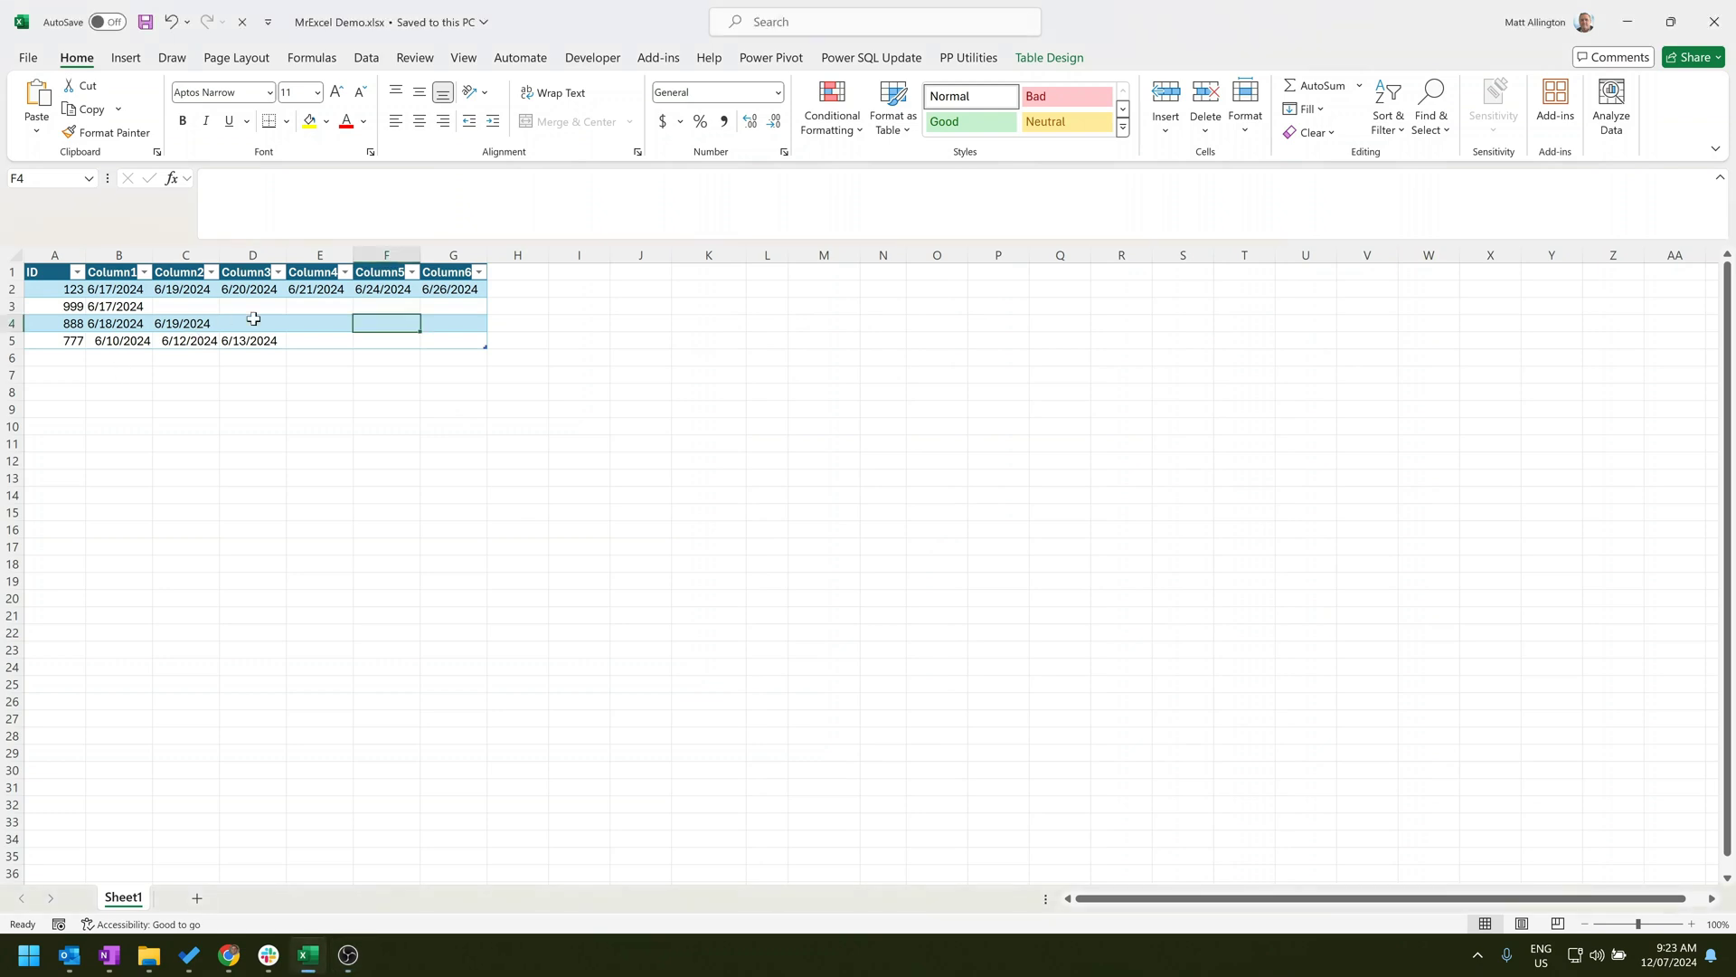
Bring the date table in MrExcel Demo.xlsx into Power Query and name the query Source.
click(366, 57)
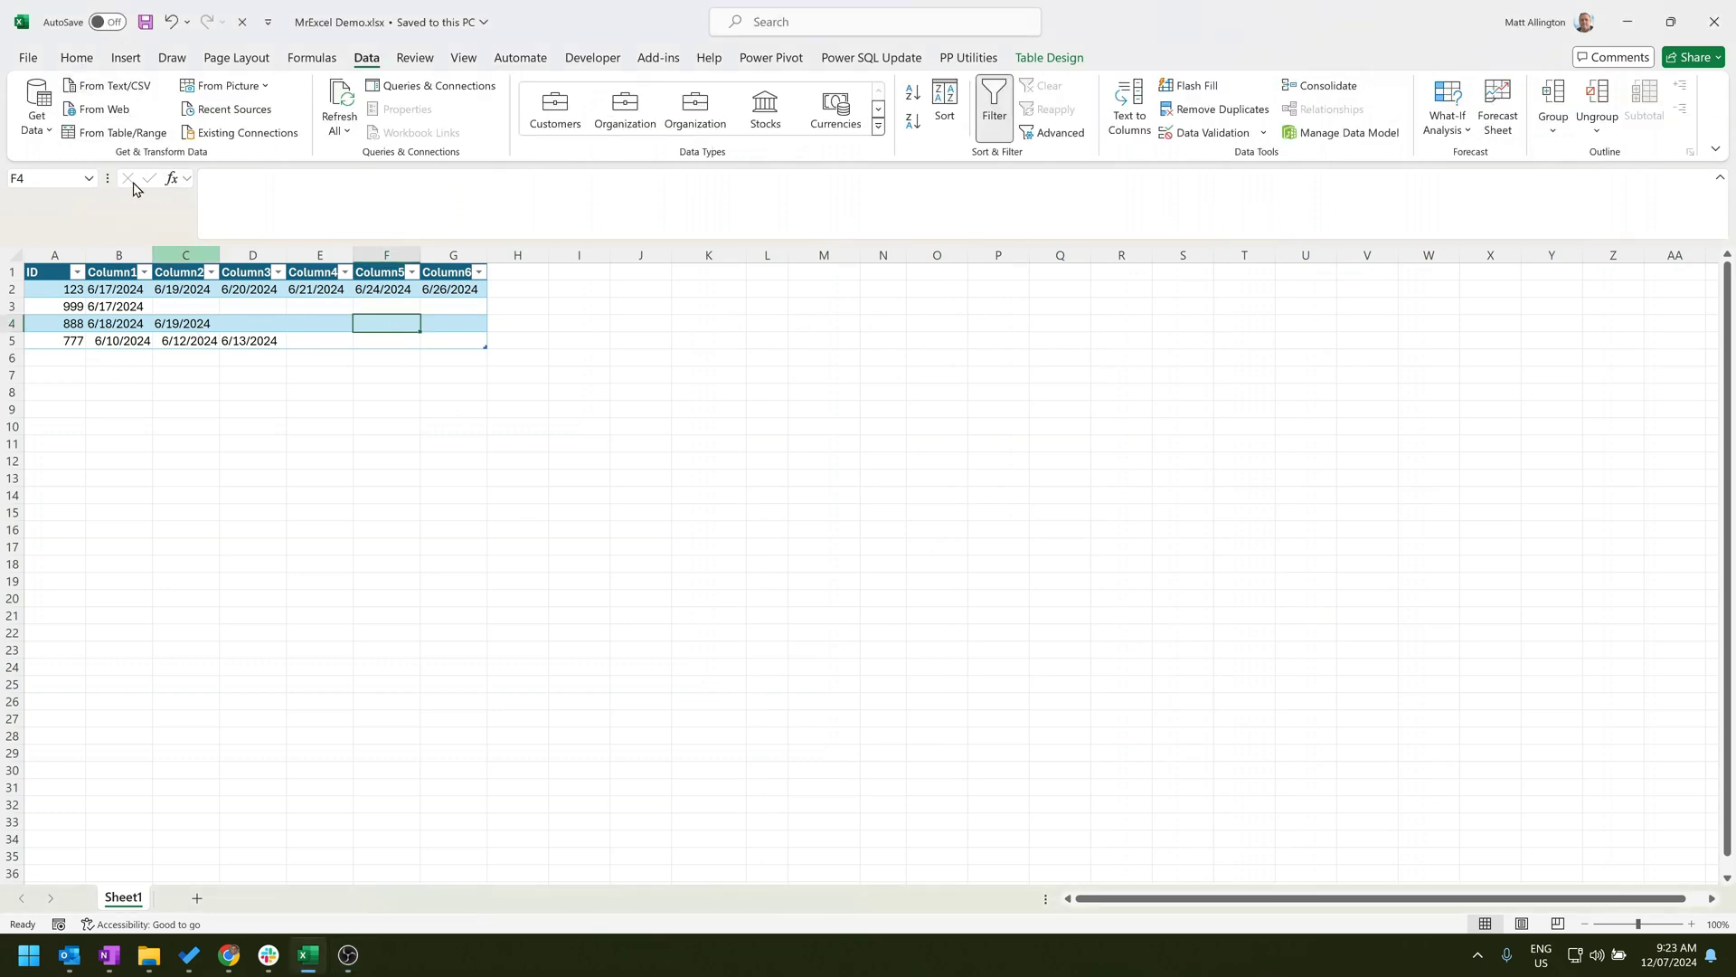
click(118, 132)
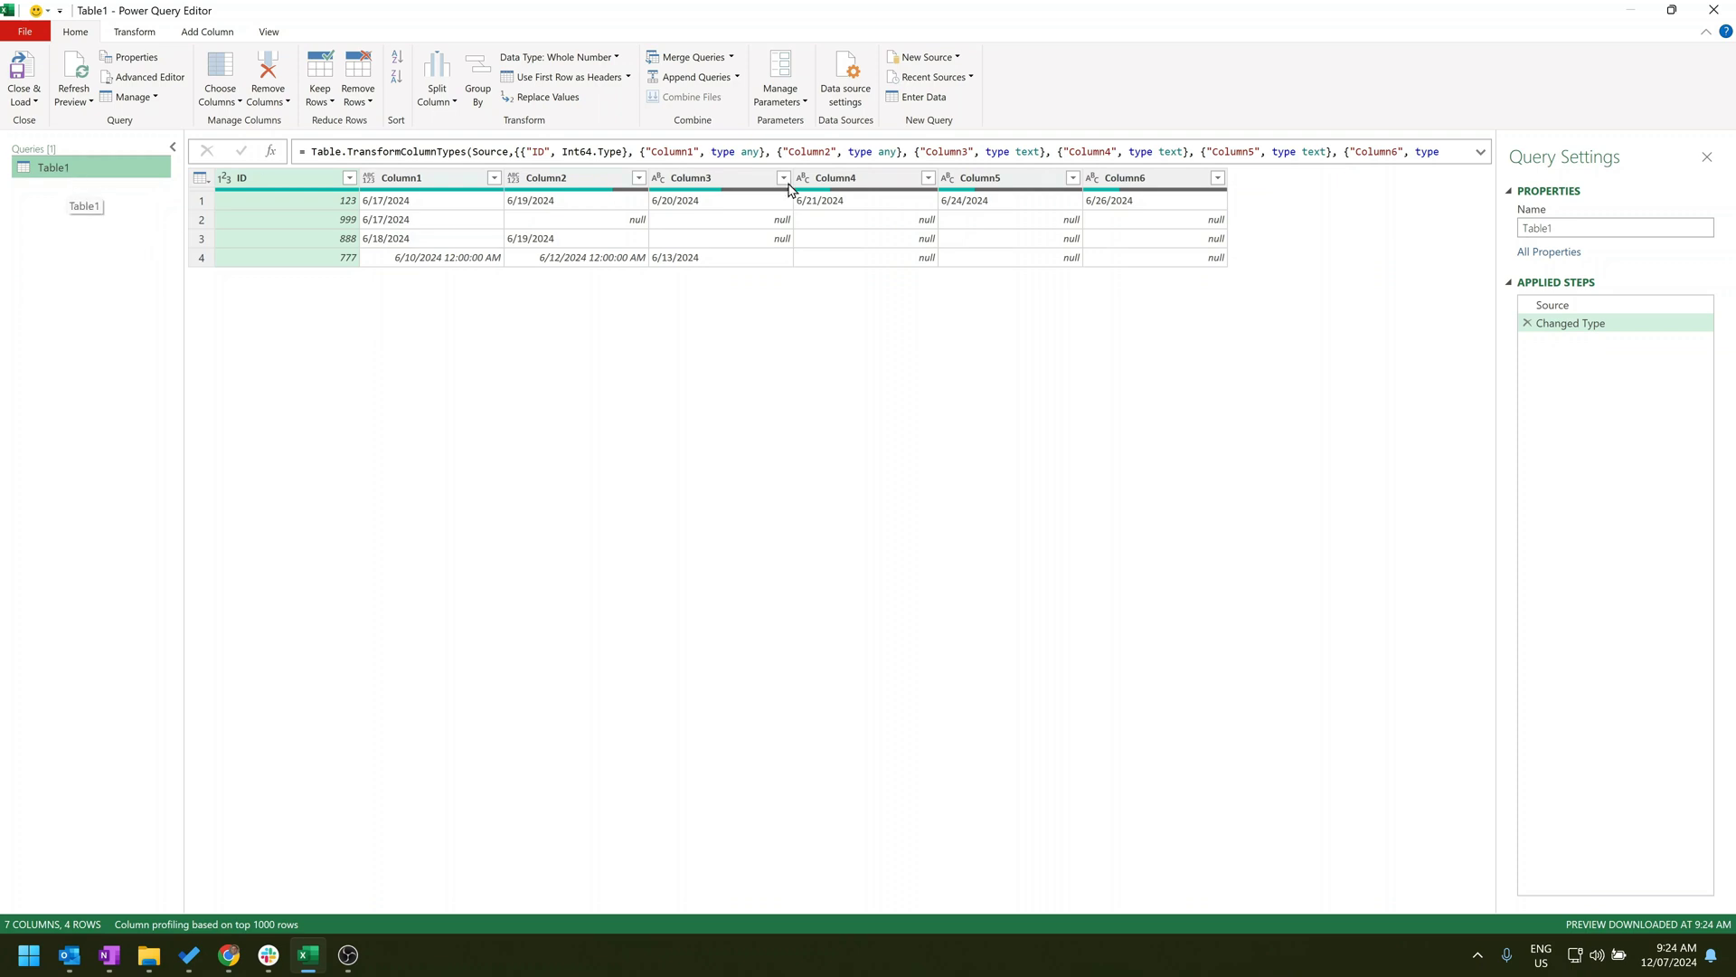
click(1590, 223)
double_click(1579, 226)
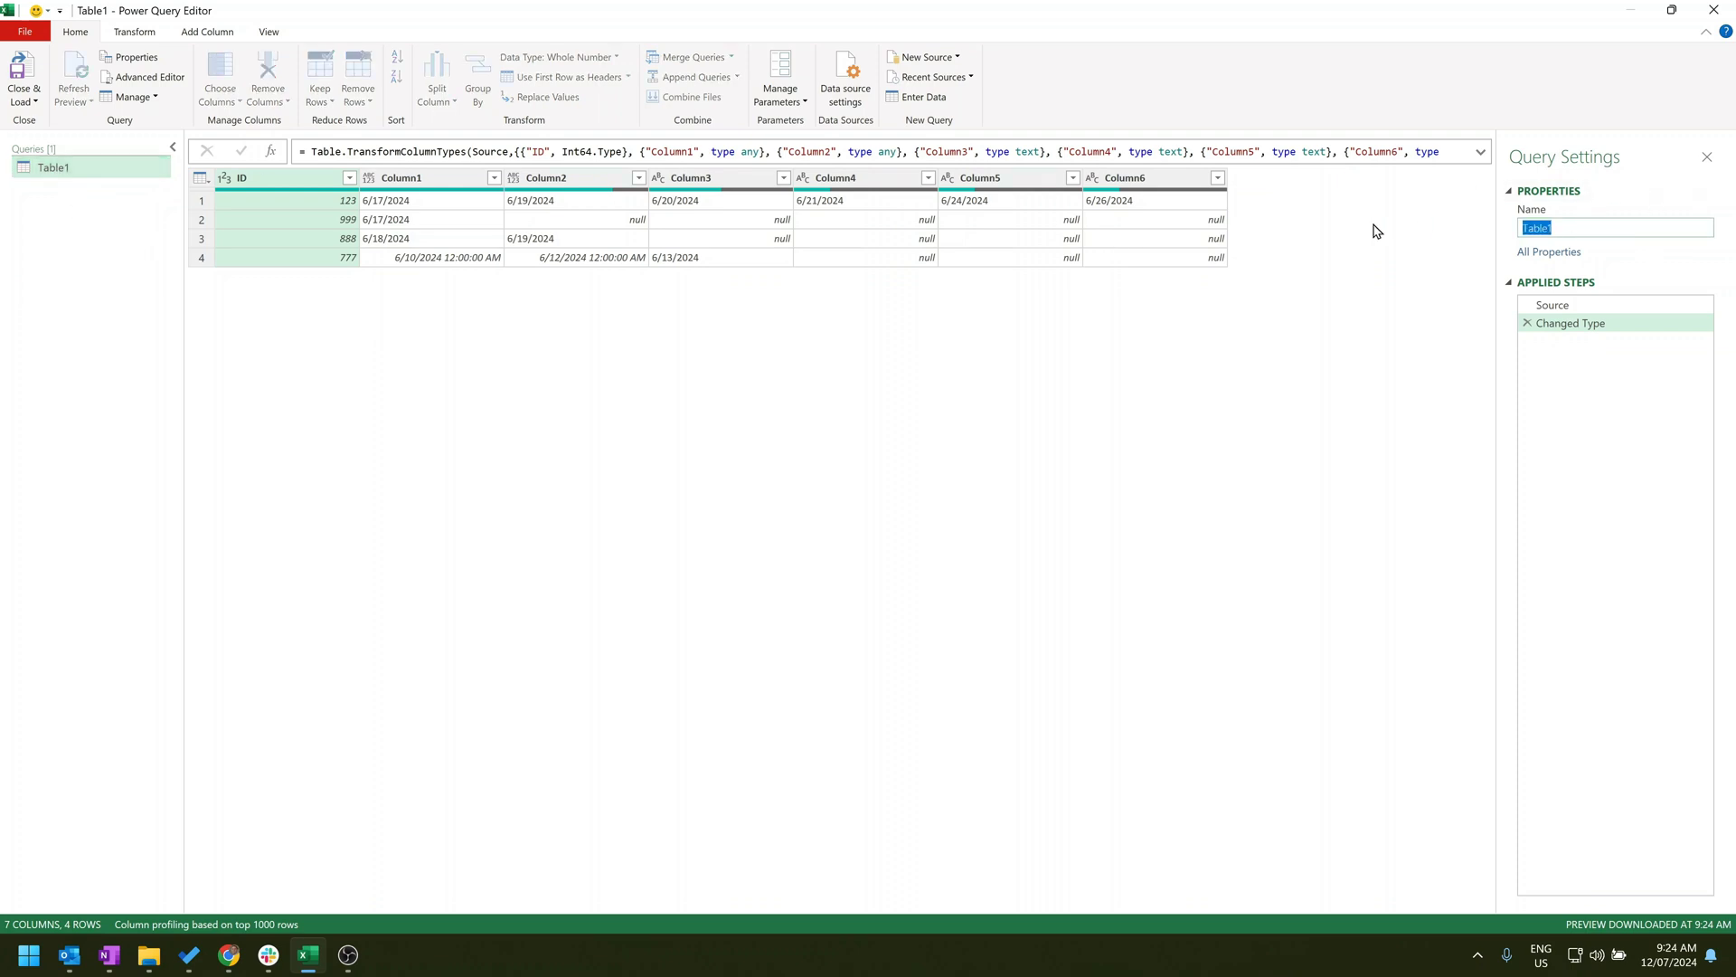
text(Source)
key(Return)
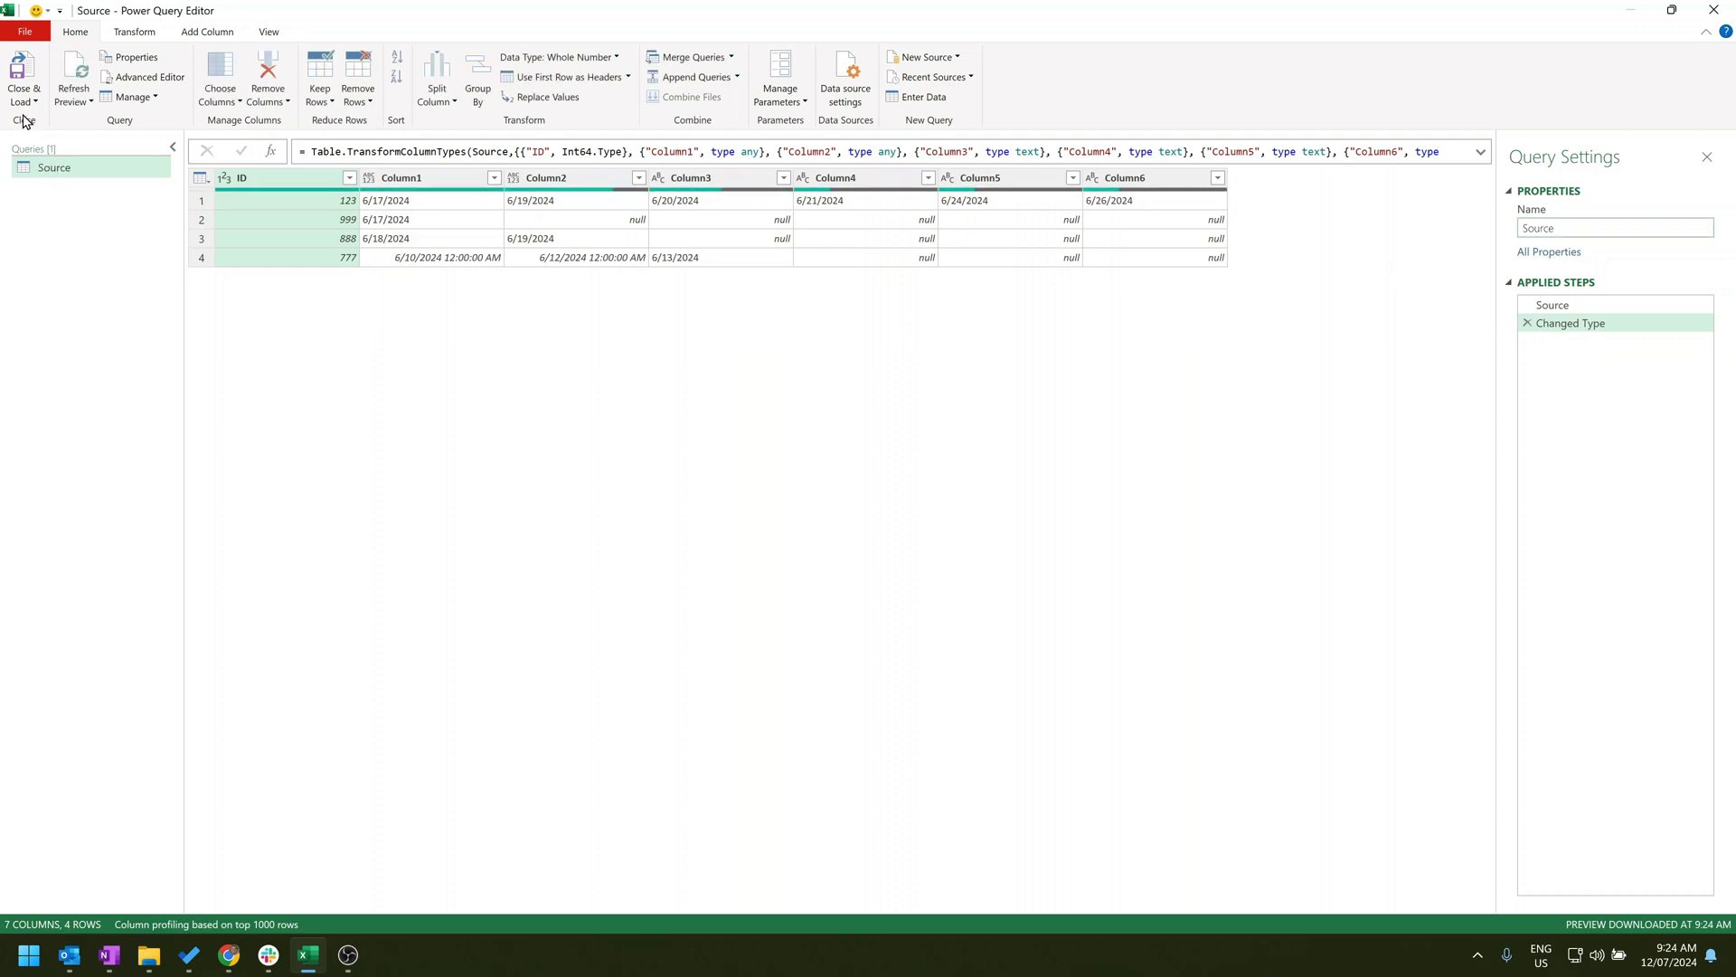
Close the query editor and load the Source query as a connection only.
click(24, 101)
click(85, 140)
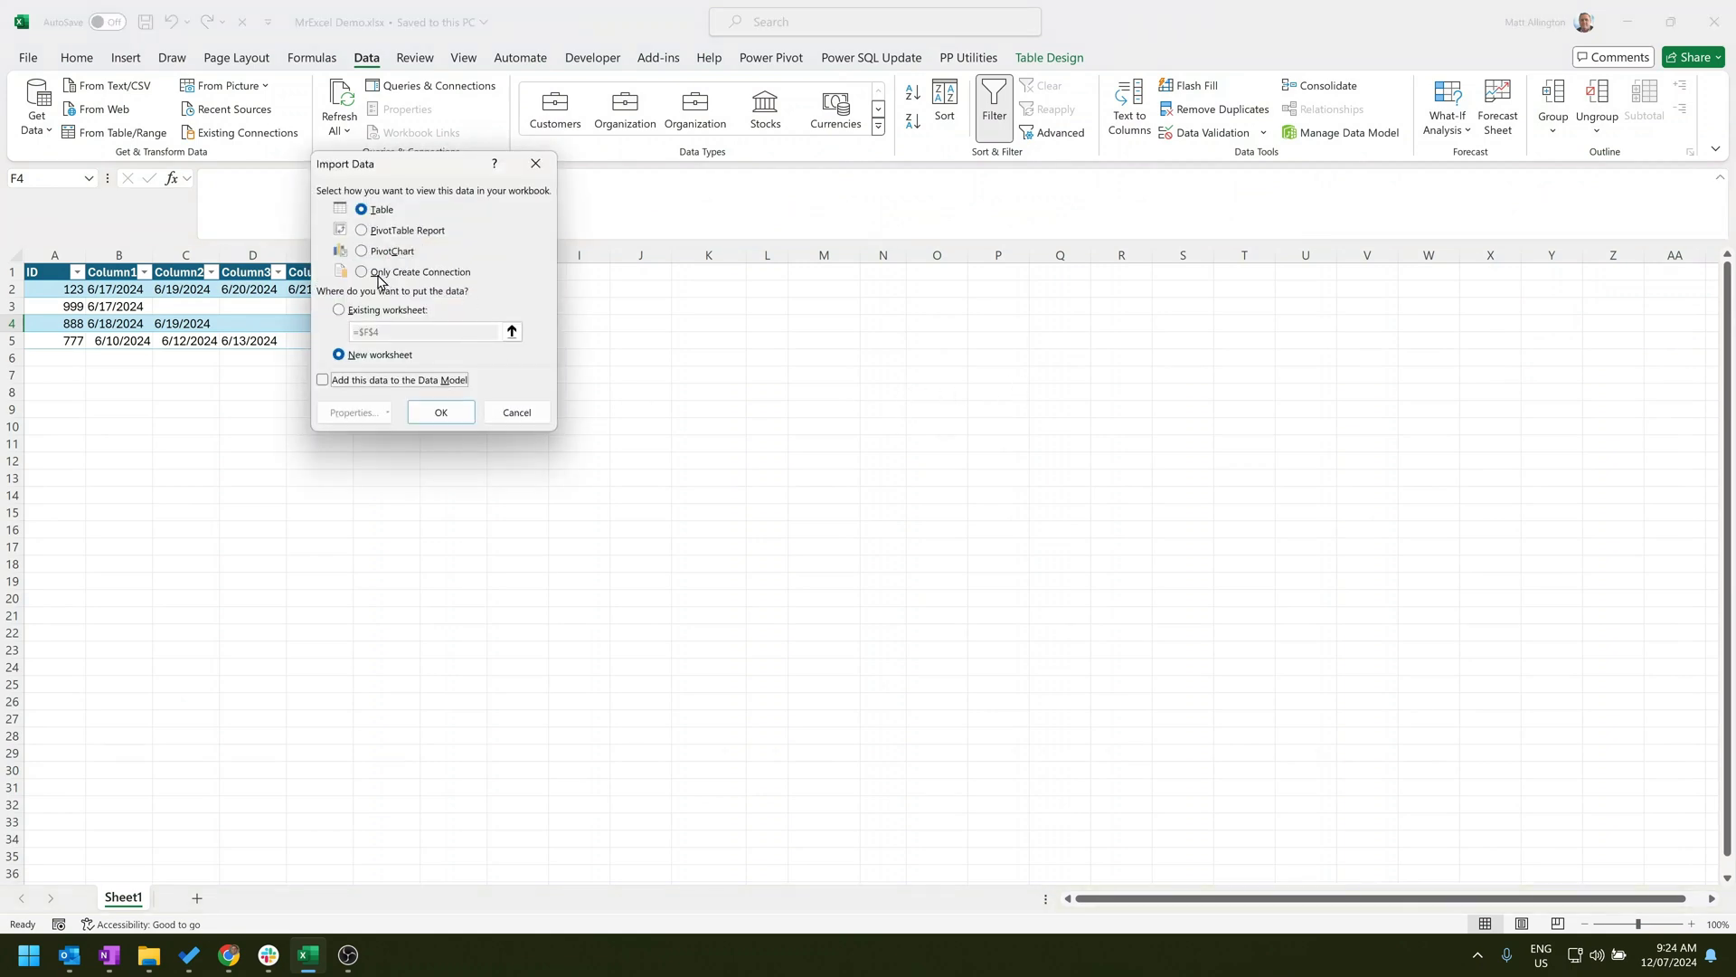
click(378, 274)
click(443, 411)
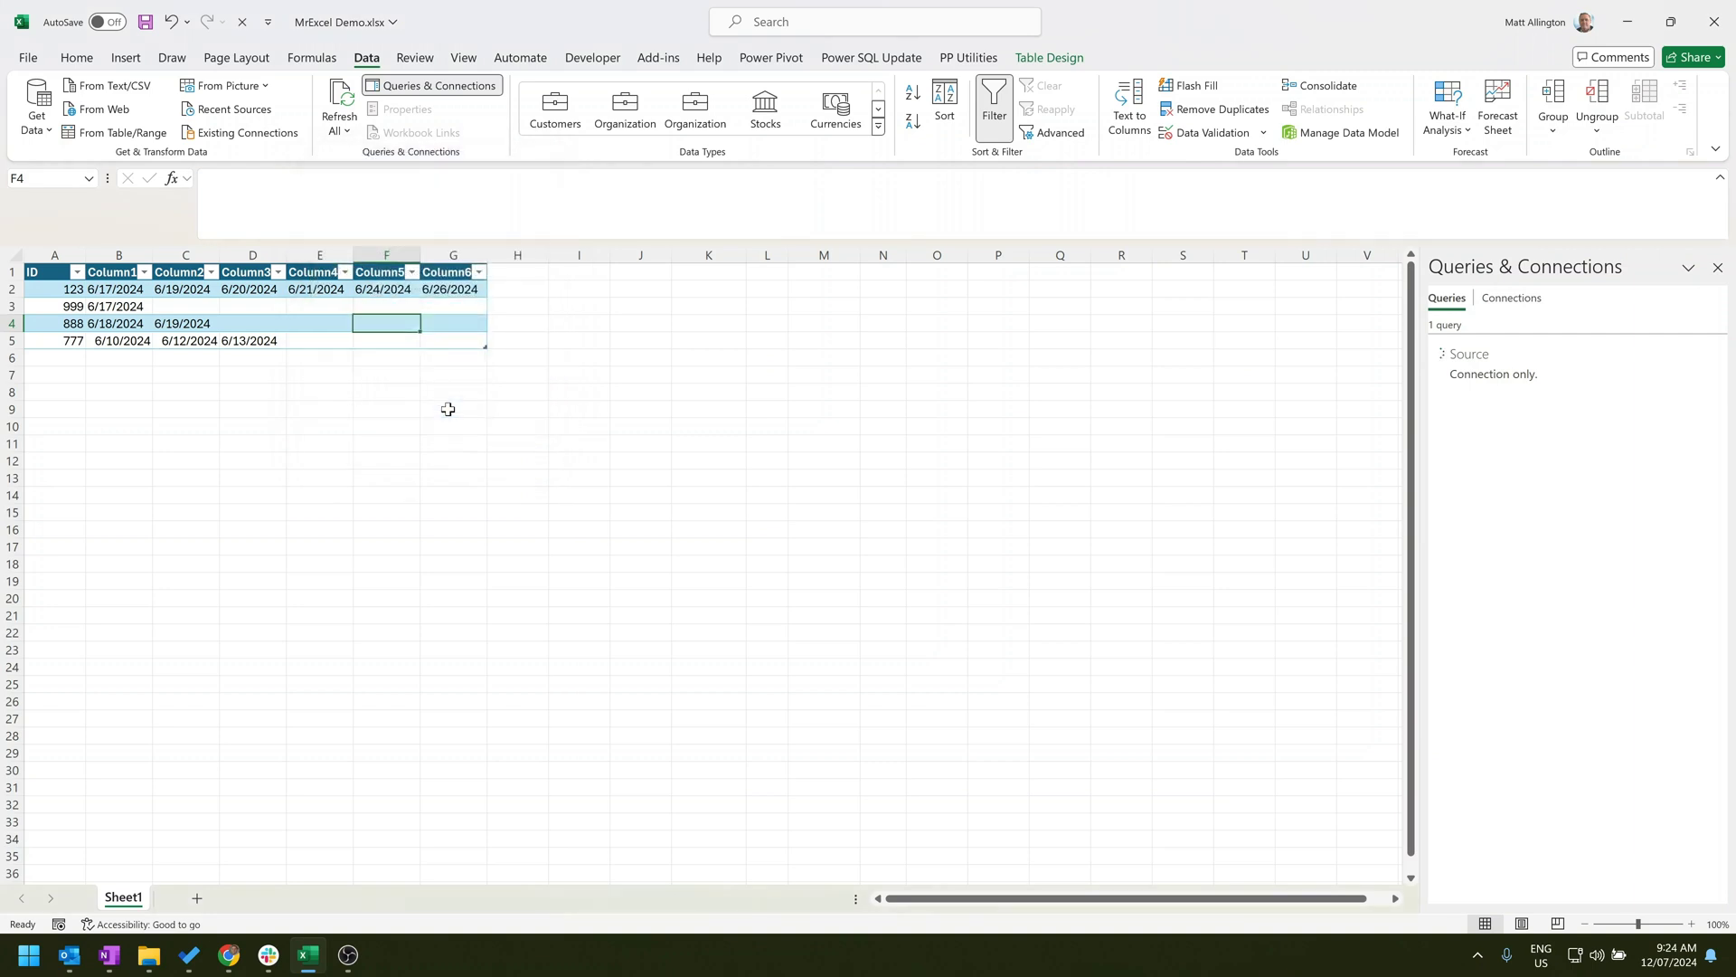
Reopen the Source query for editing and create a query that references it, named FinalOutput.
mouse_move(1509, 375)
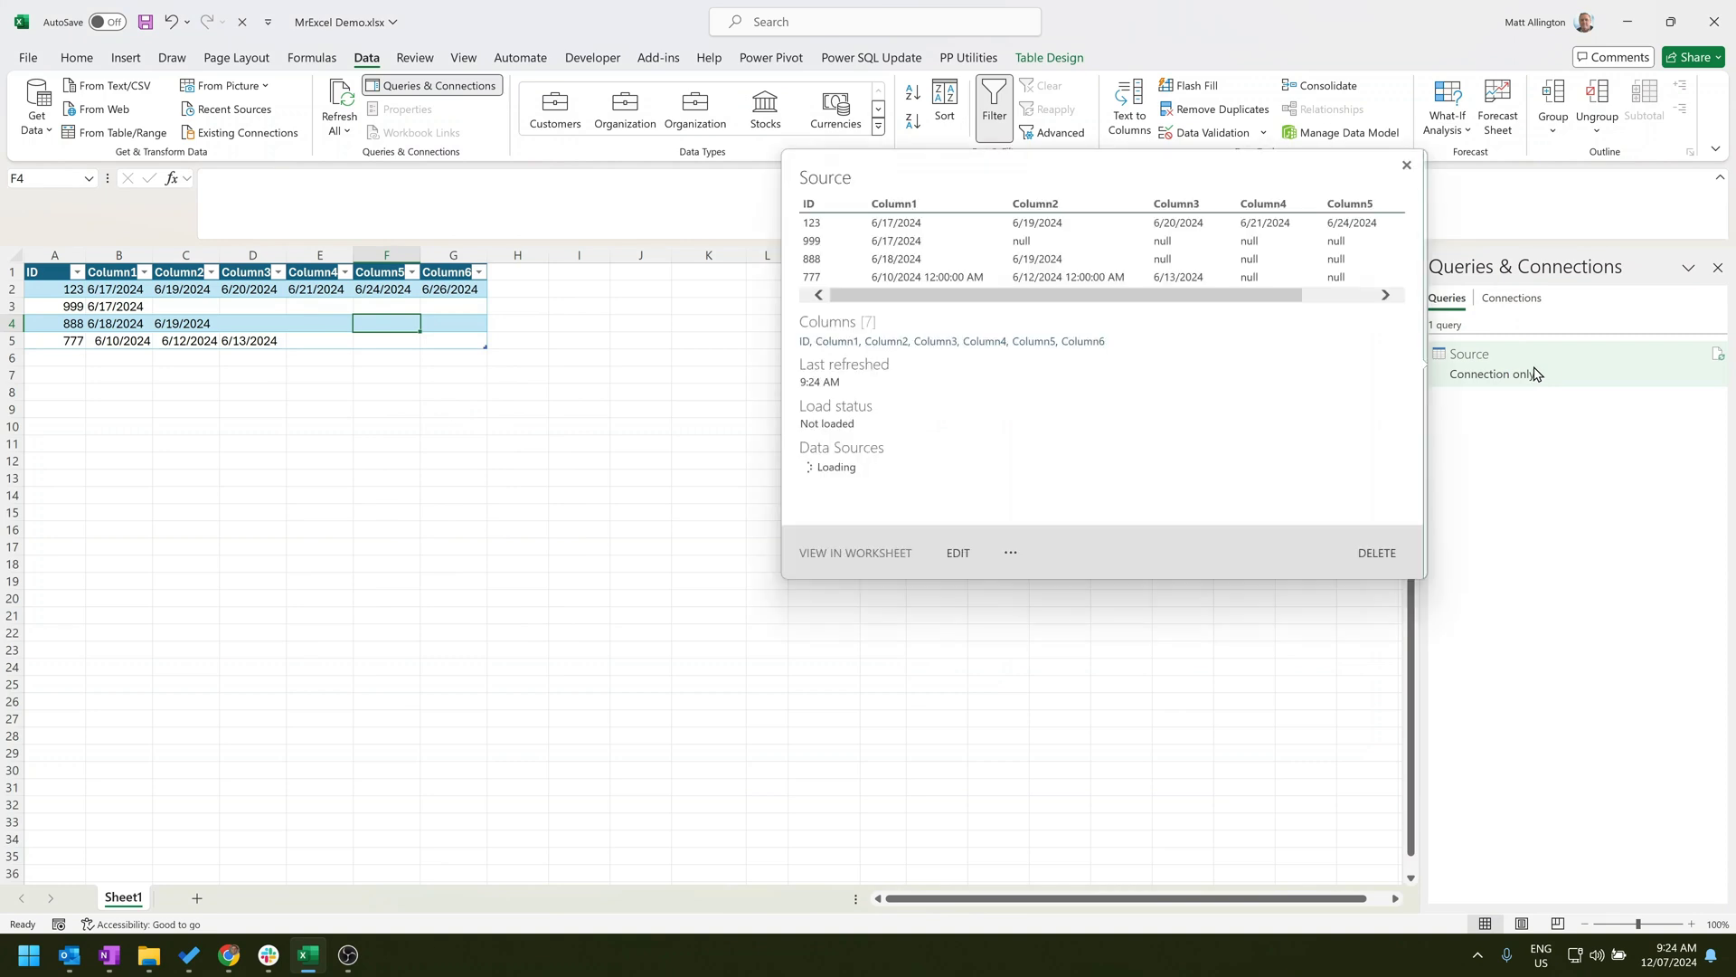
right_click(1576, 363)
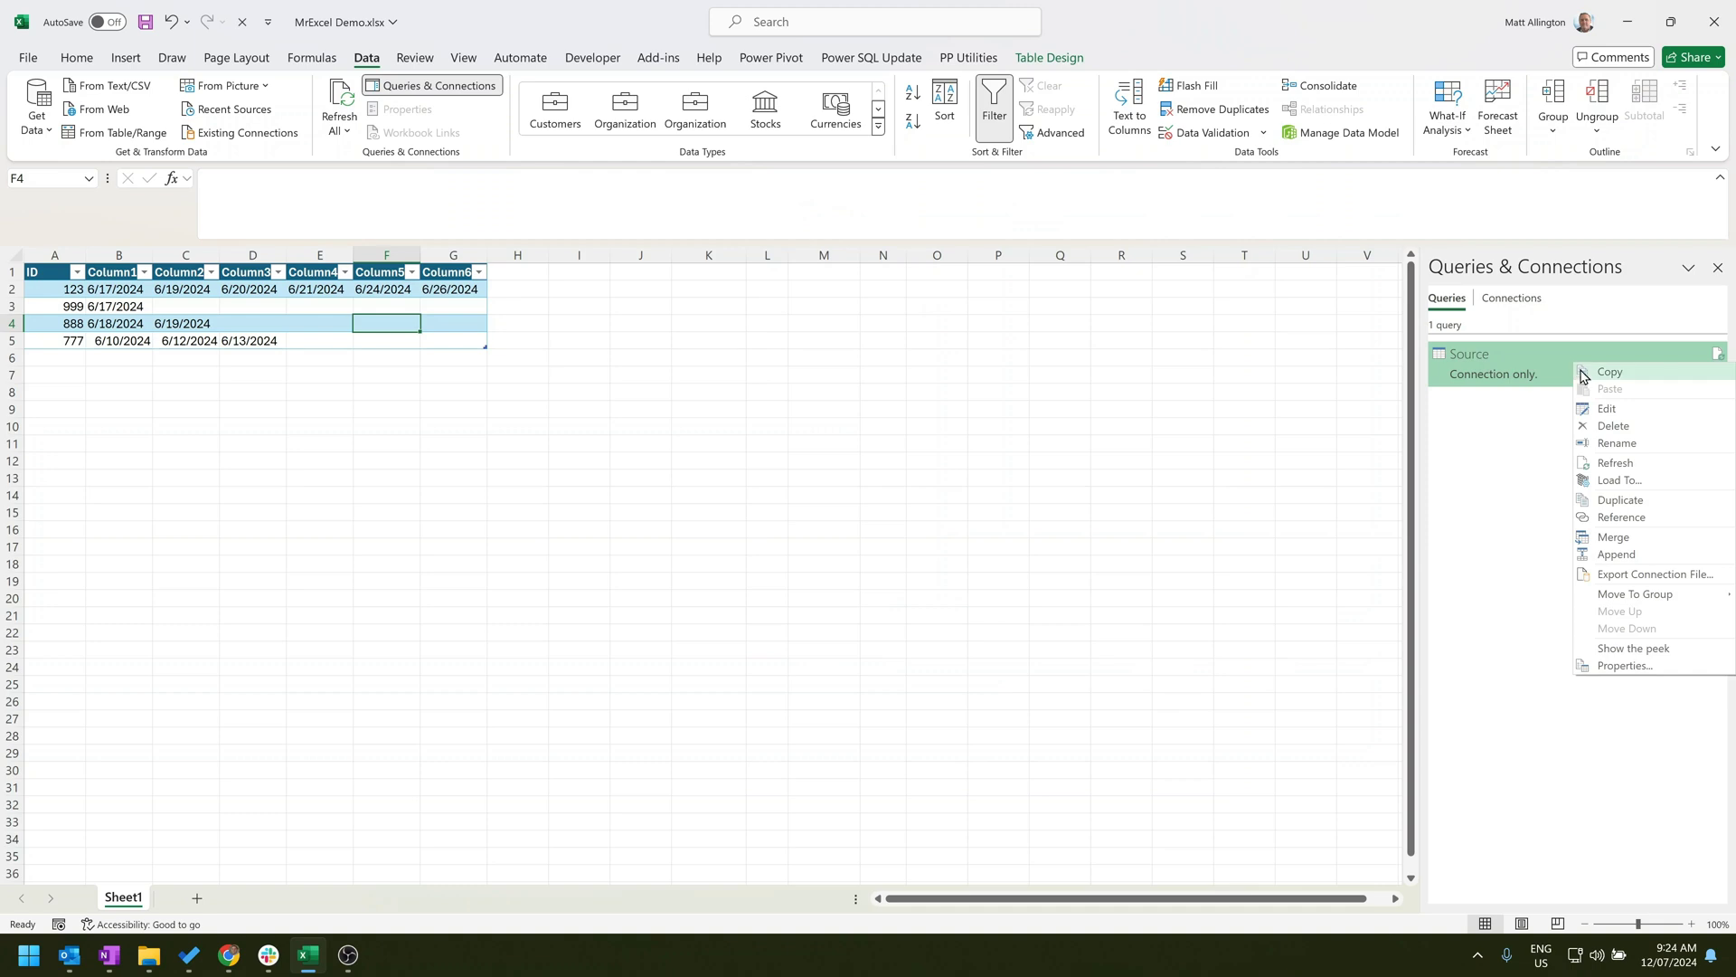
click(1601, 412)
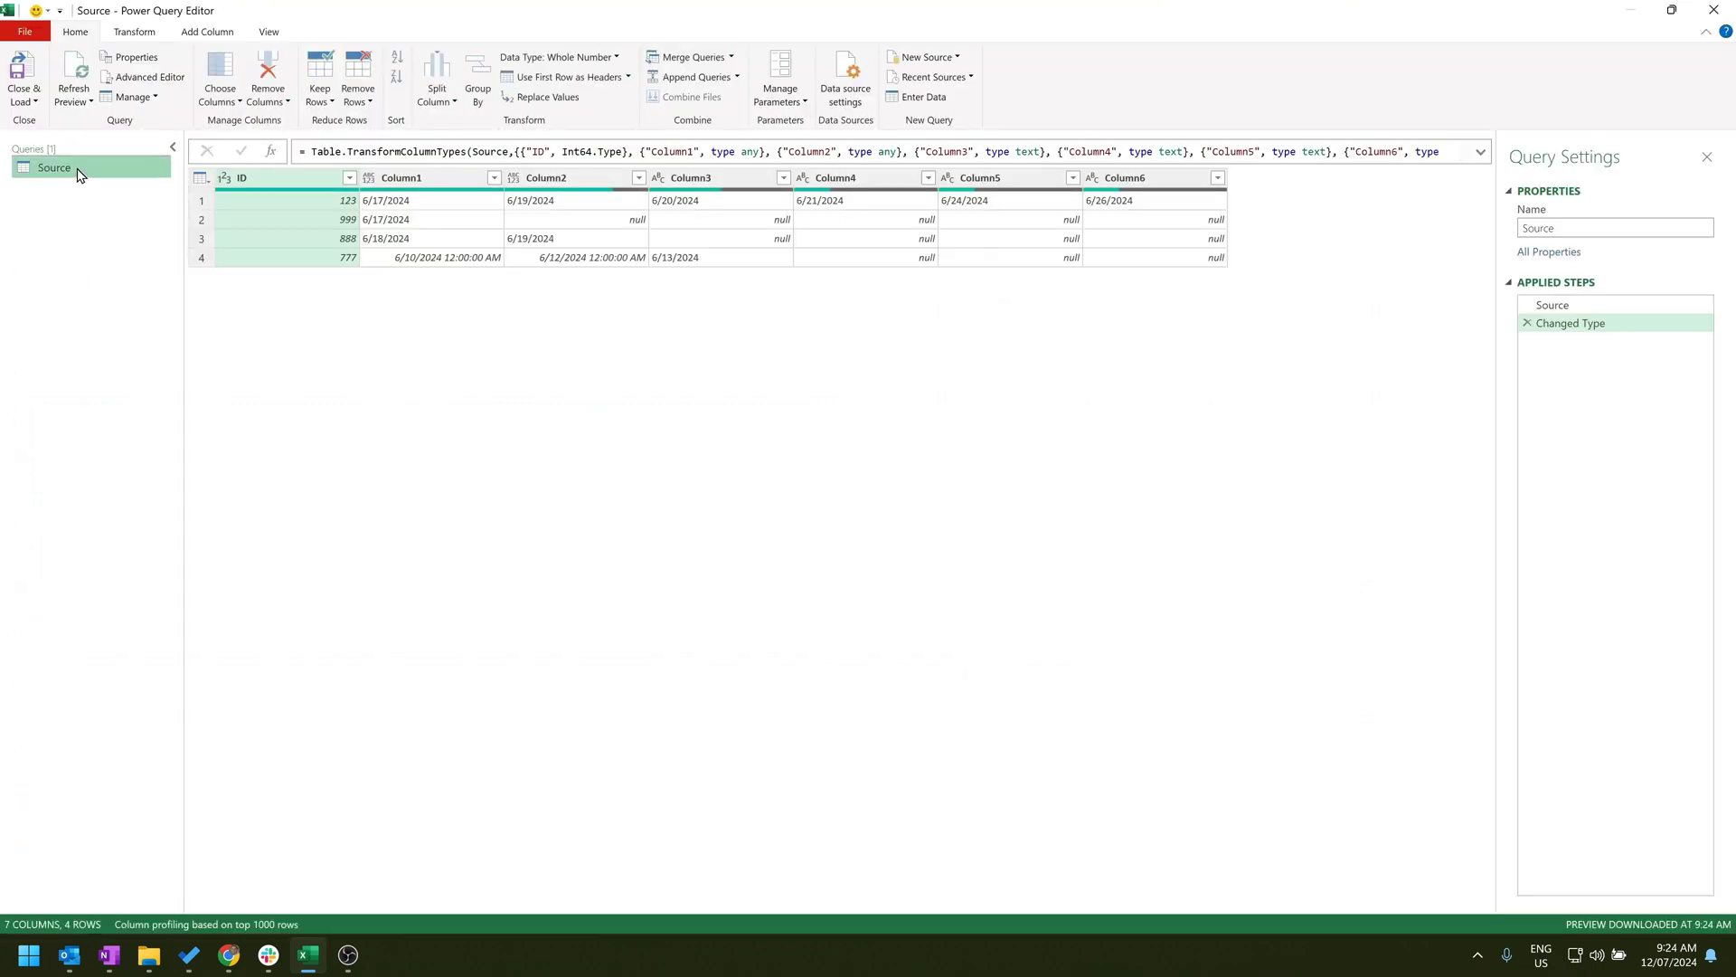
right_click(78, 172)
click(139, 272)
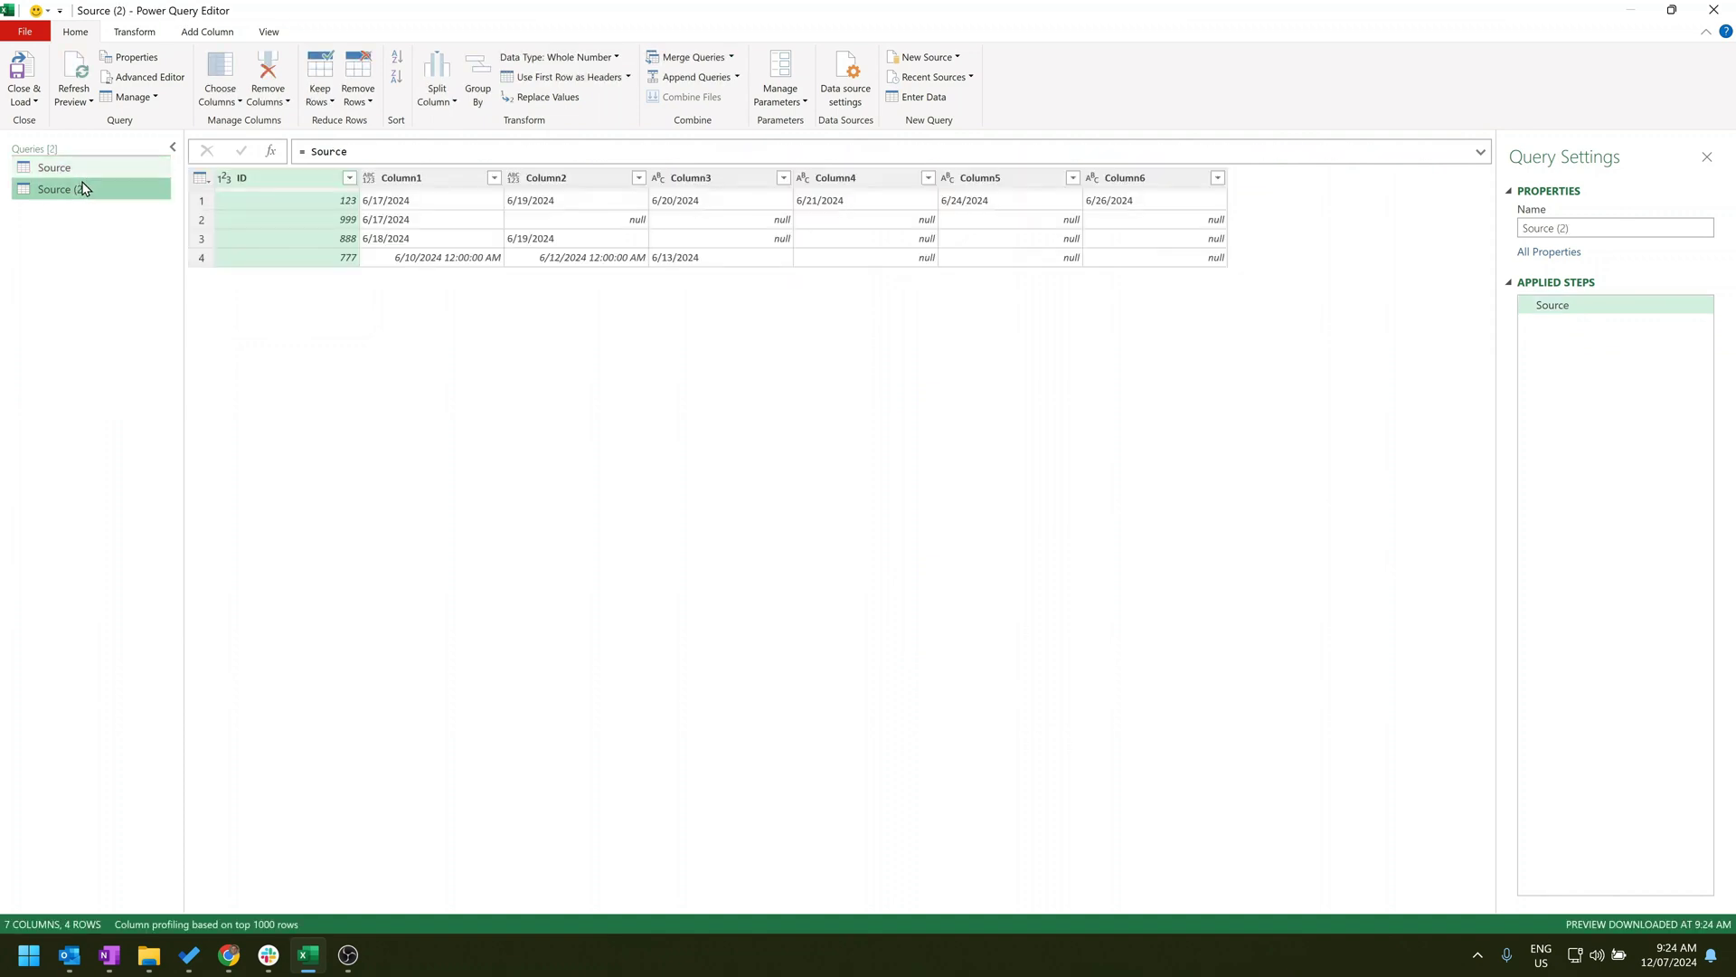
click(1586, 226)
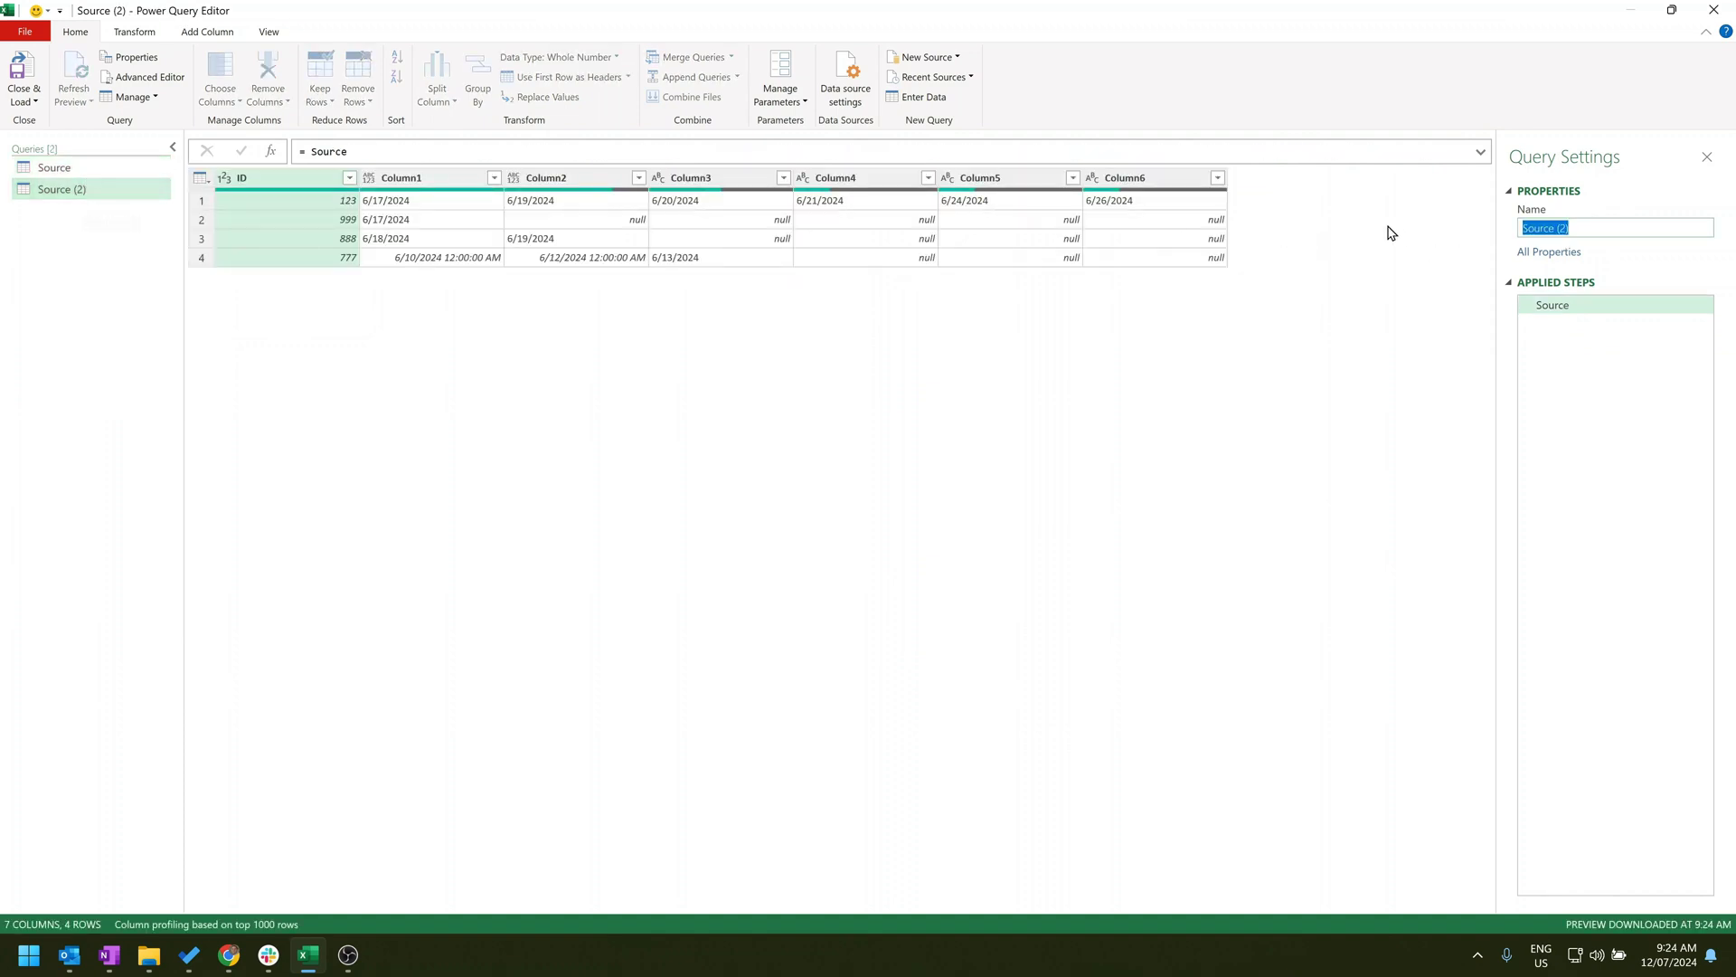
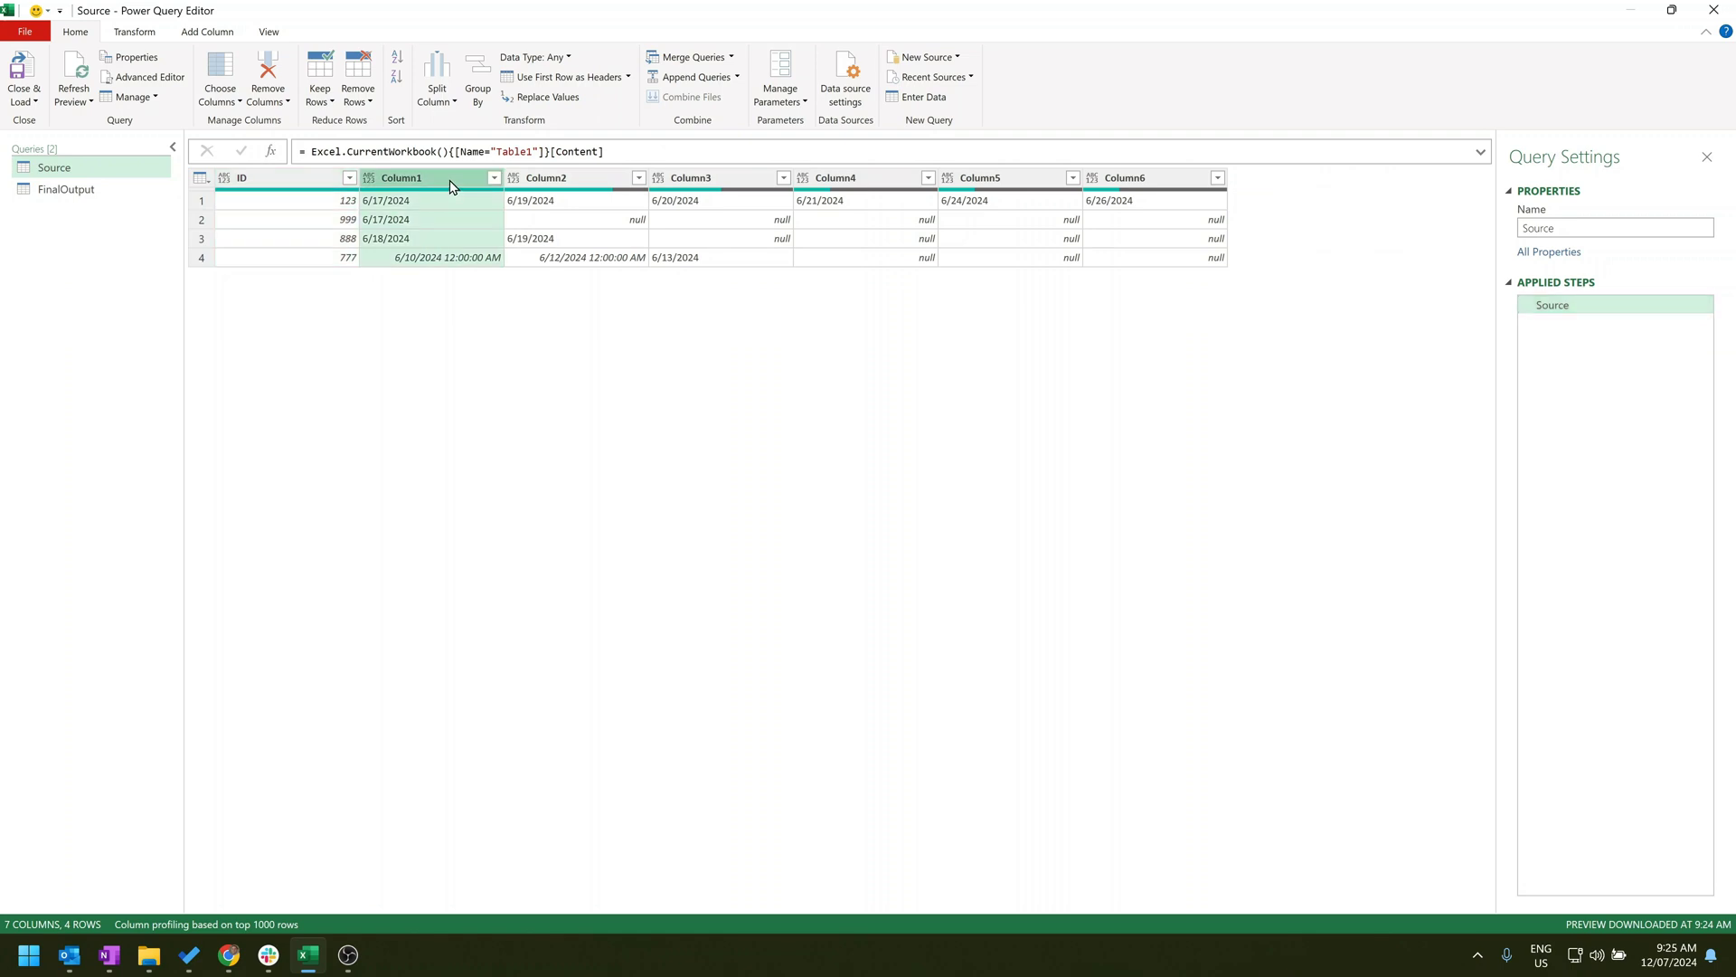
Set the data type of Column1 through Column6 in the Source query to Text.
shift+click(1126, 182)
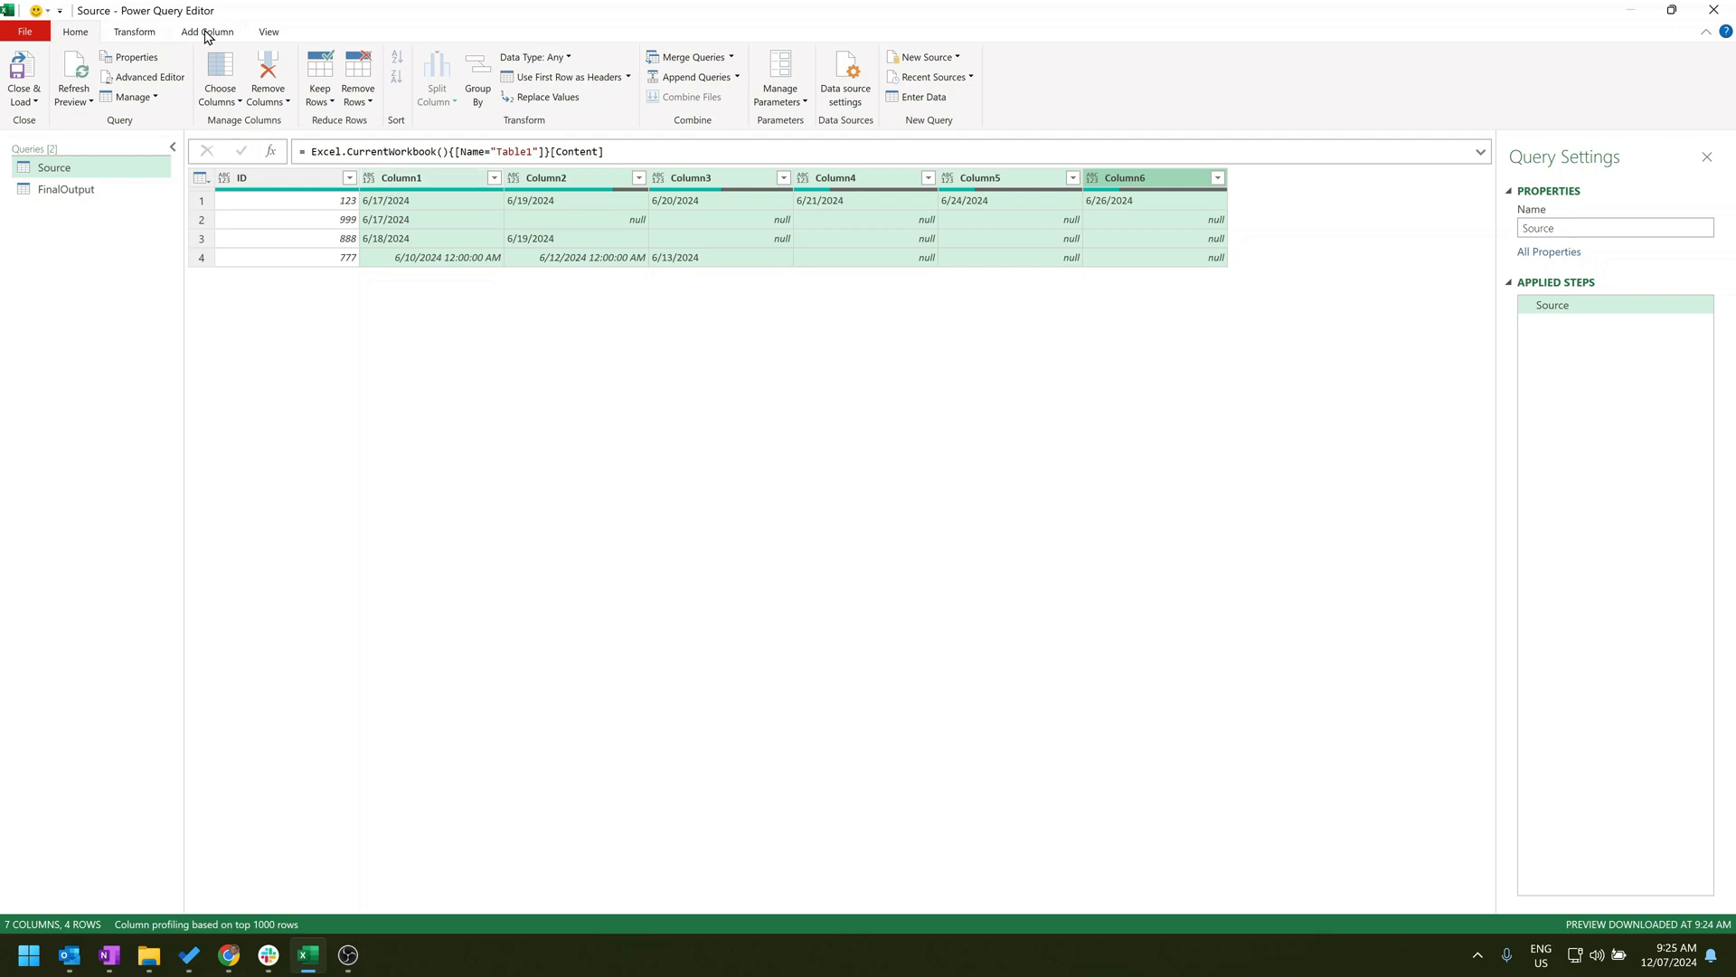
click(143, 33)
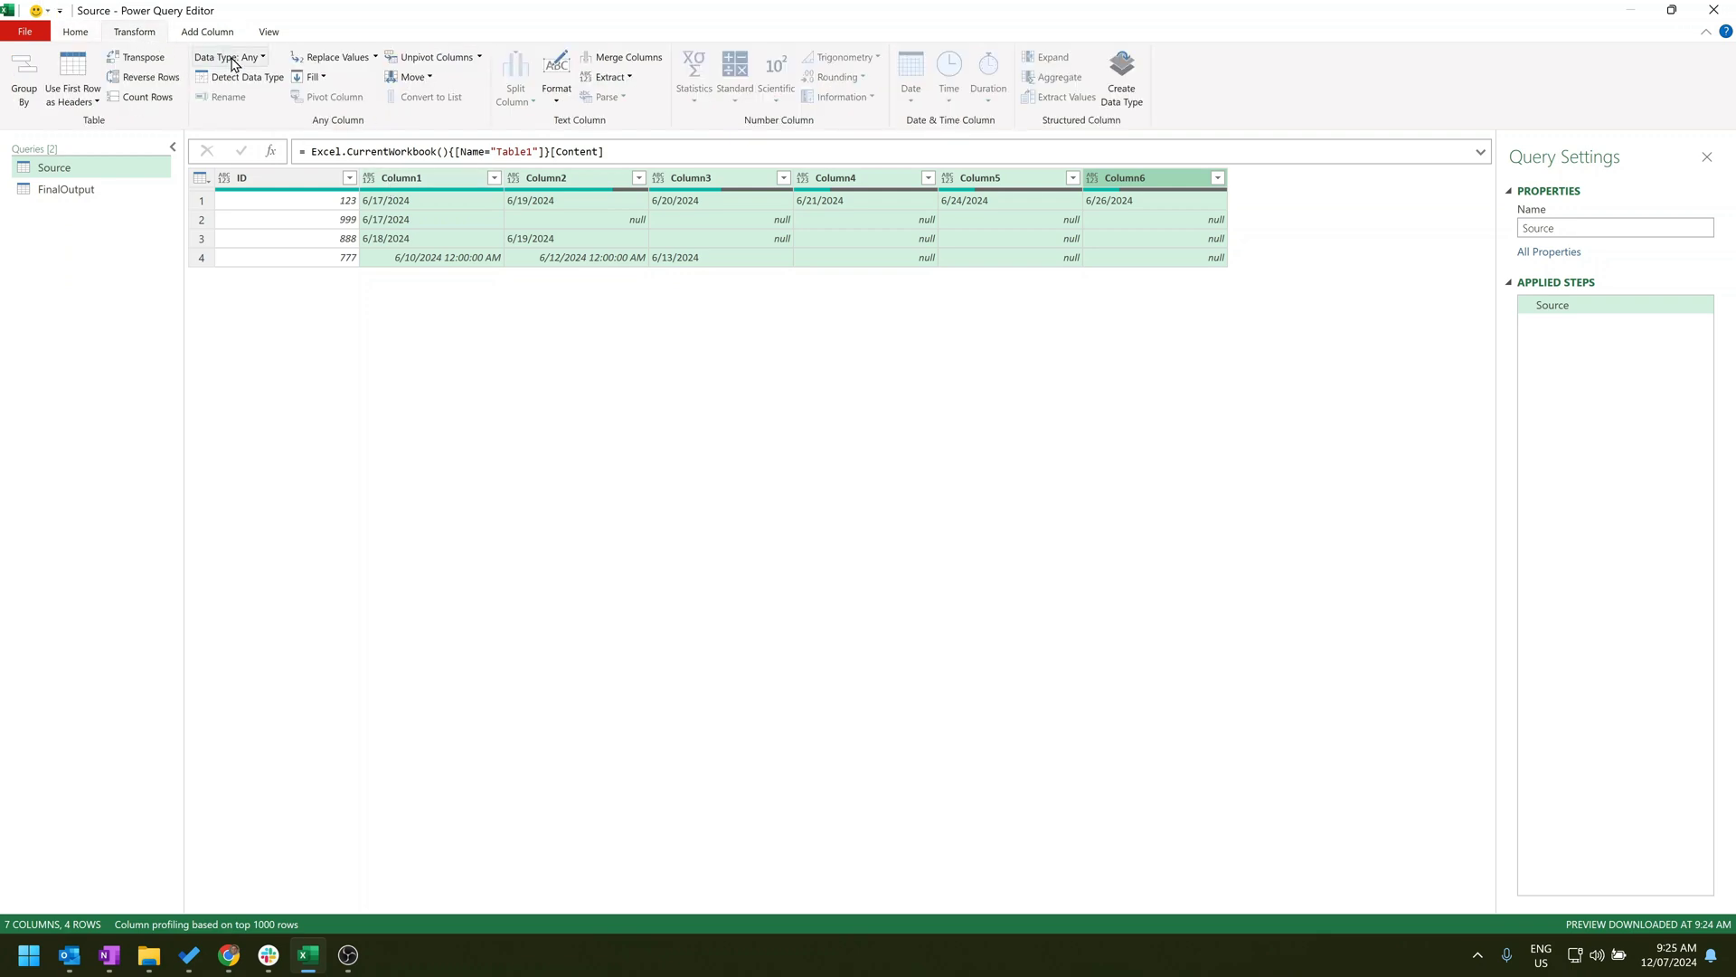
click(261, 58)
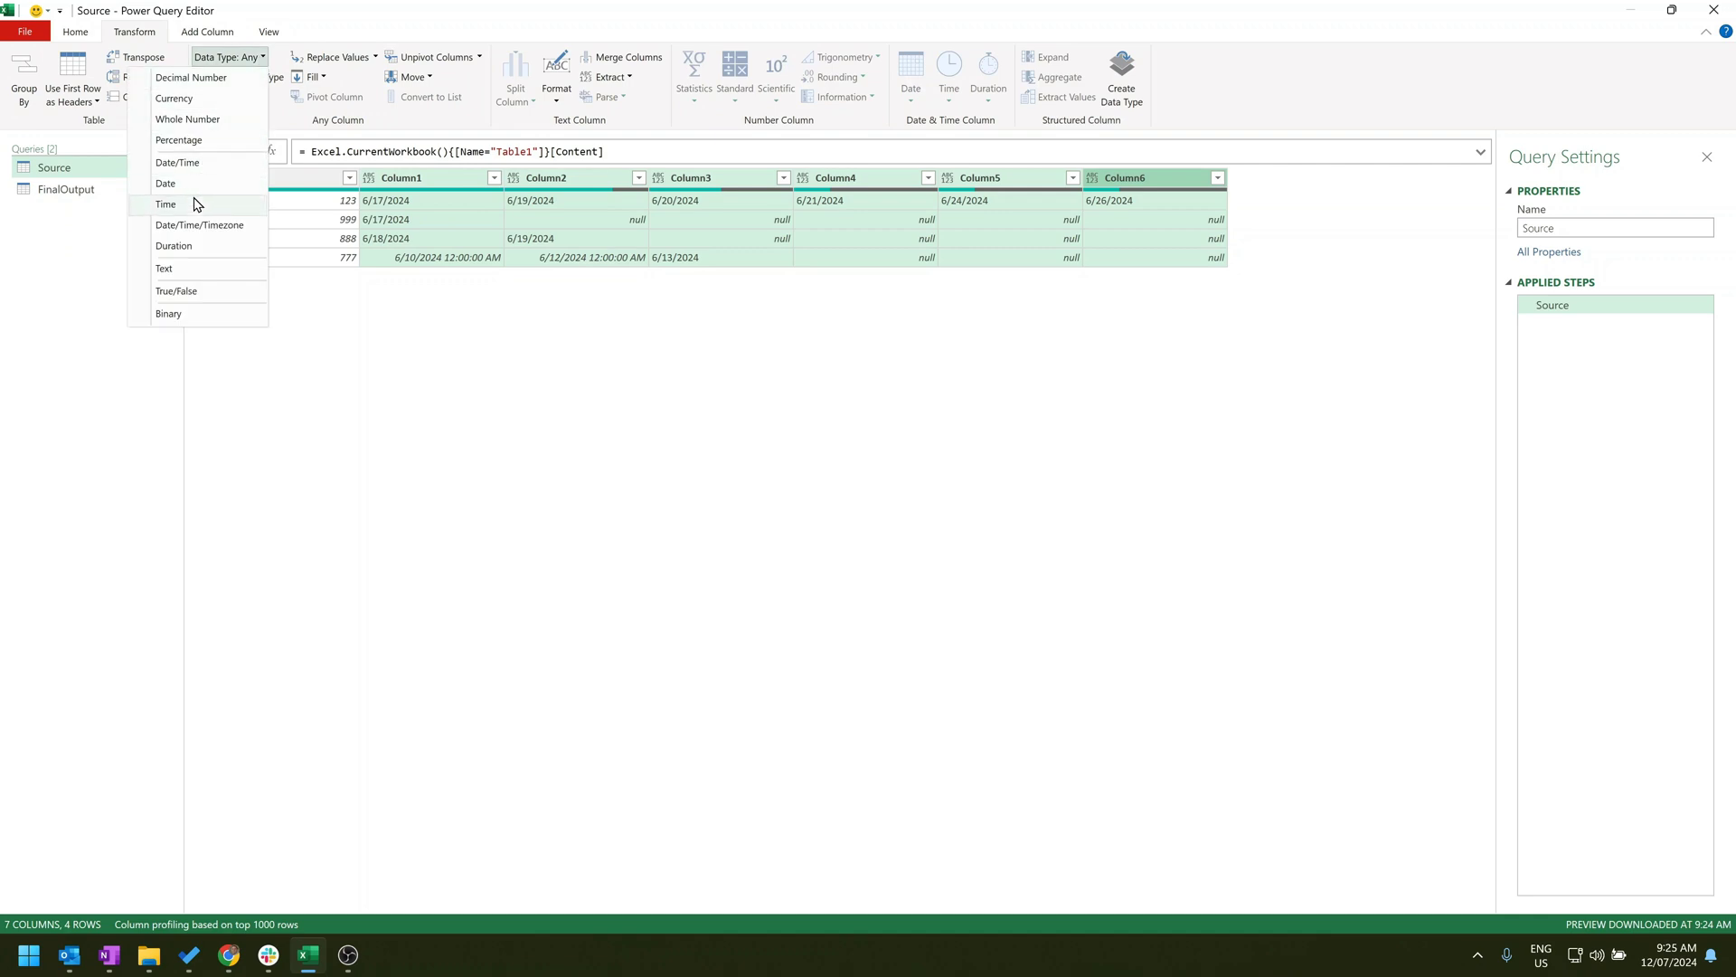
click(165, 270)
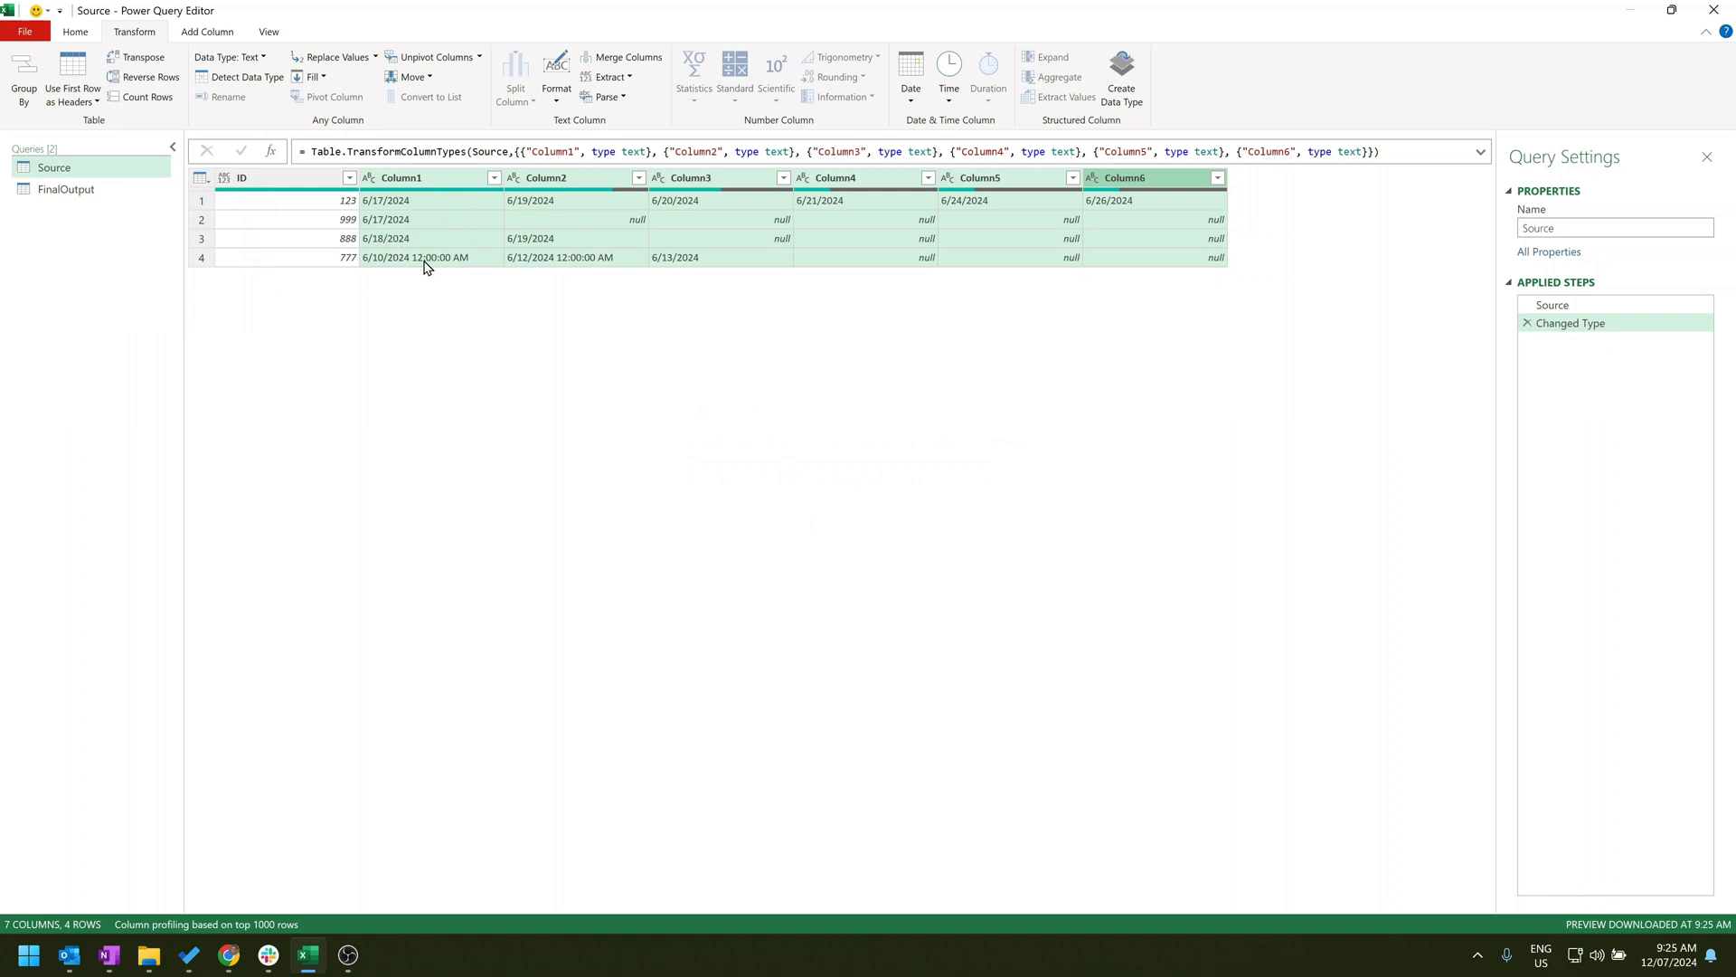
Convert Column1 through Column6 of the Source query to Date/Time using the English (United States) locale.
right_click(437, 184)
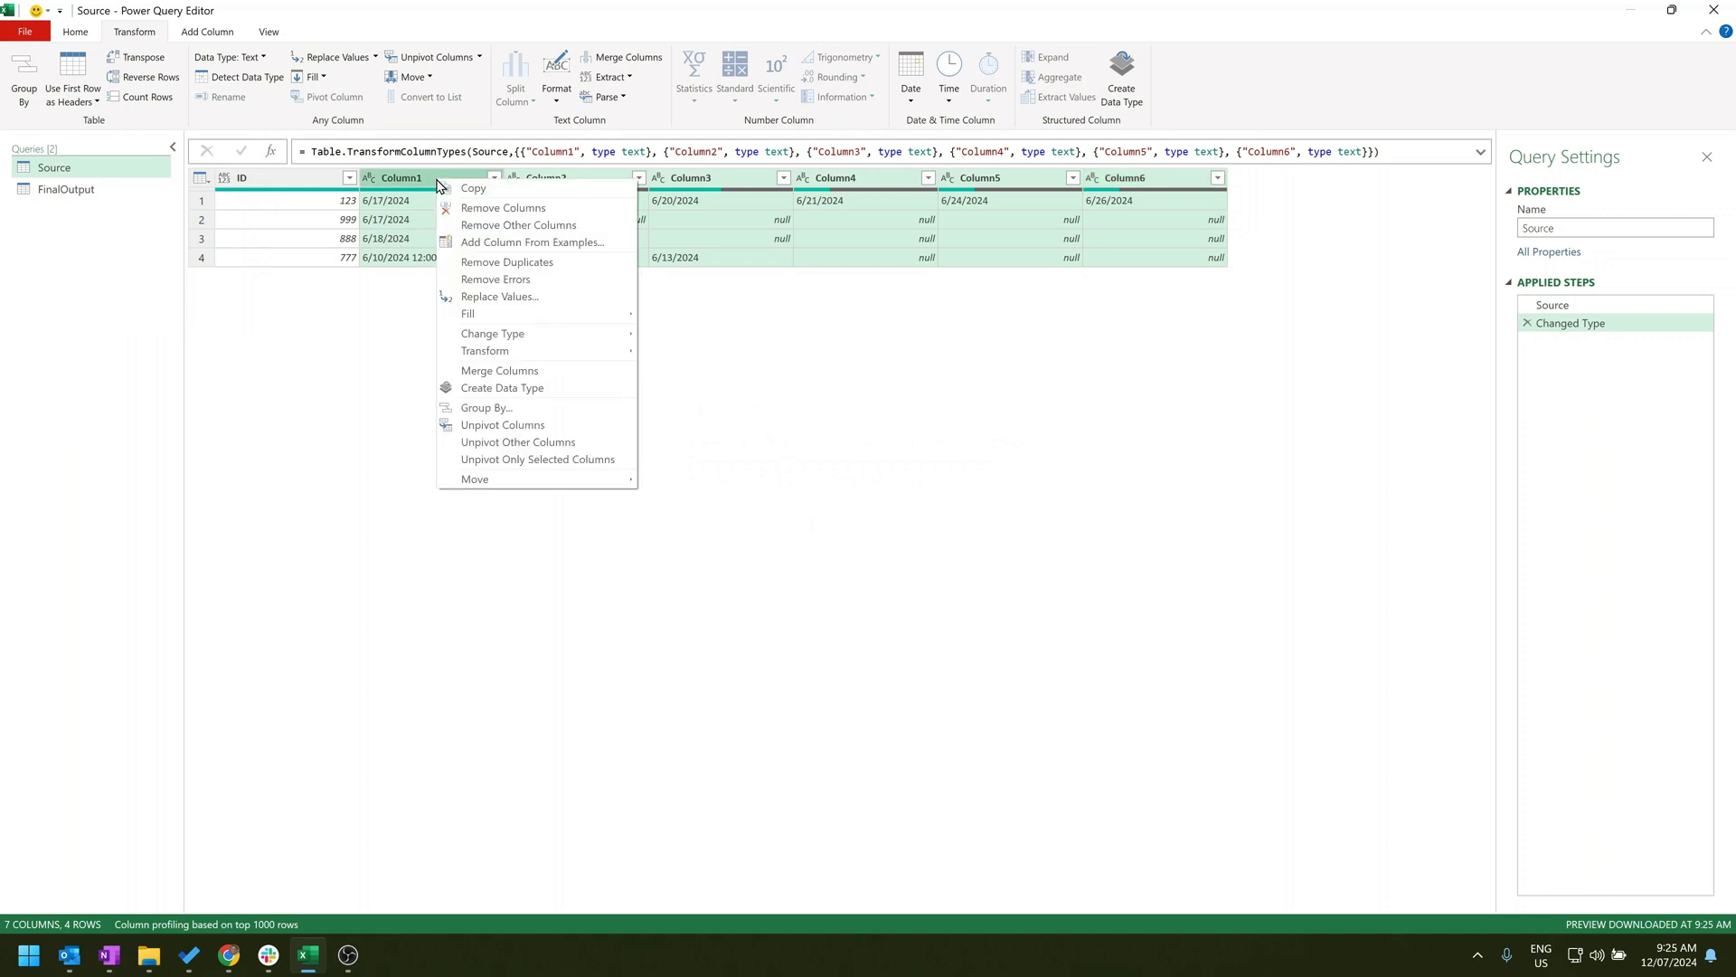
mouse_move(540, 335)
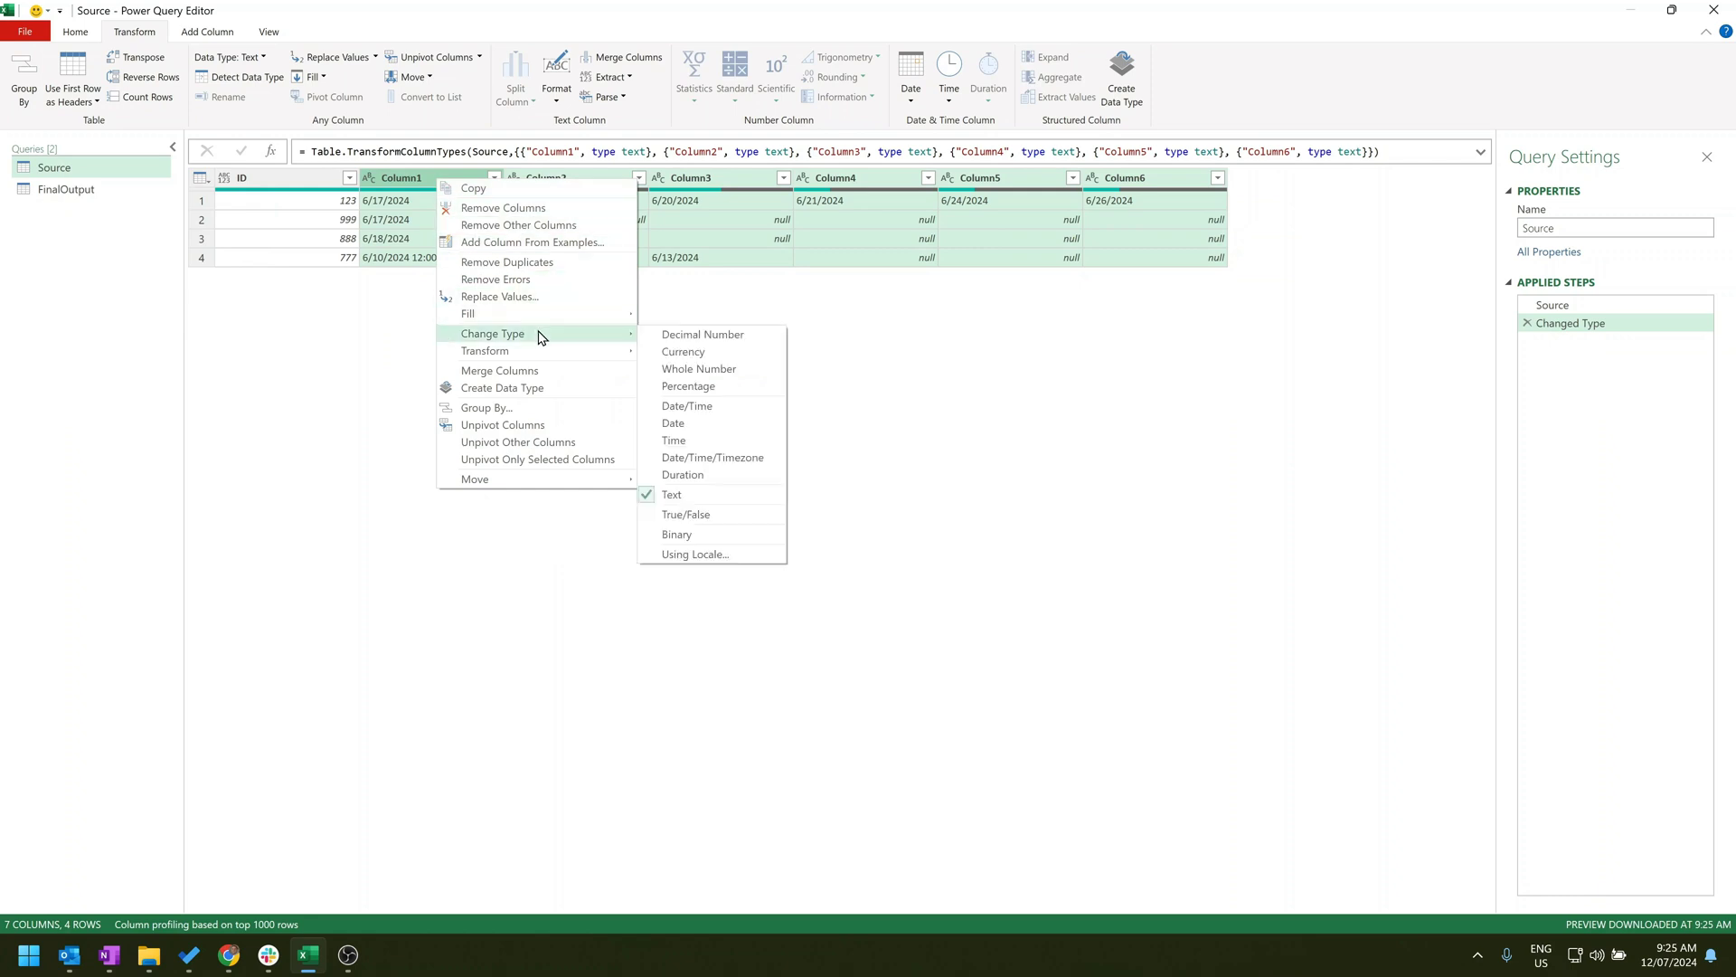
click(719, 556)
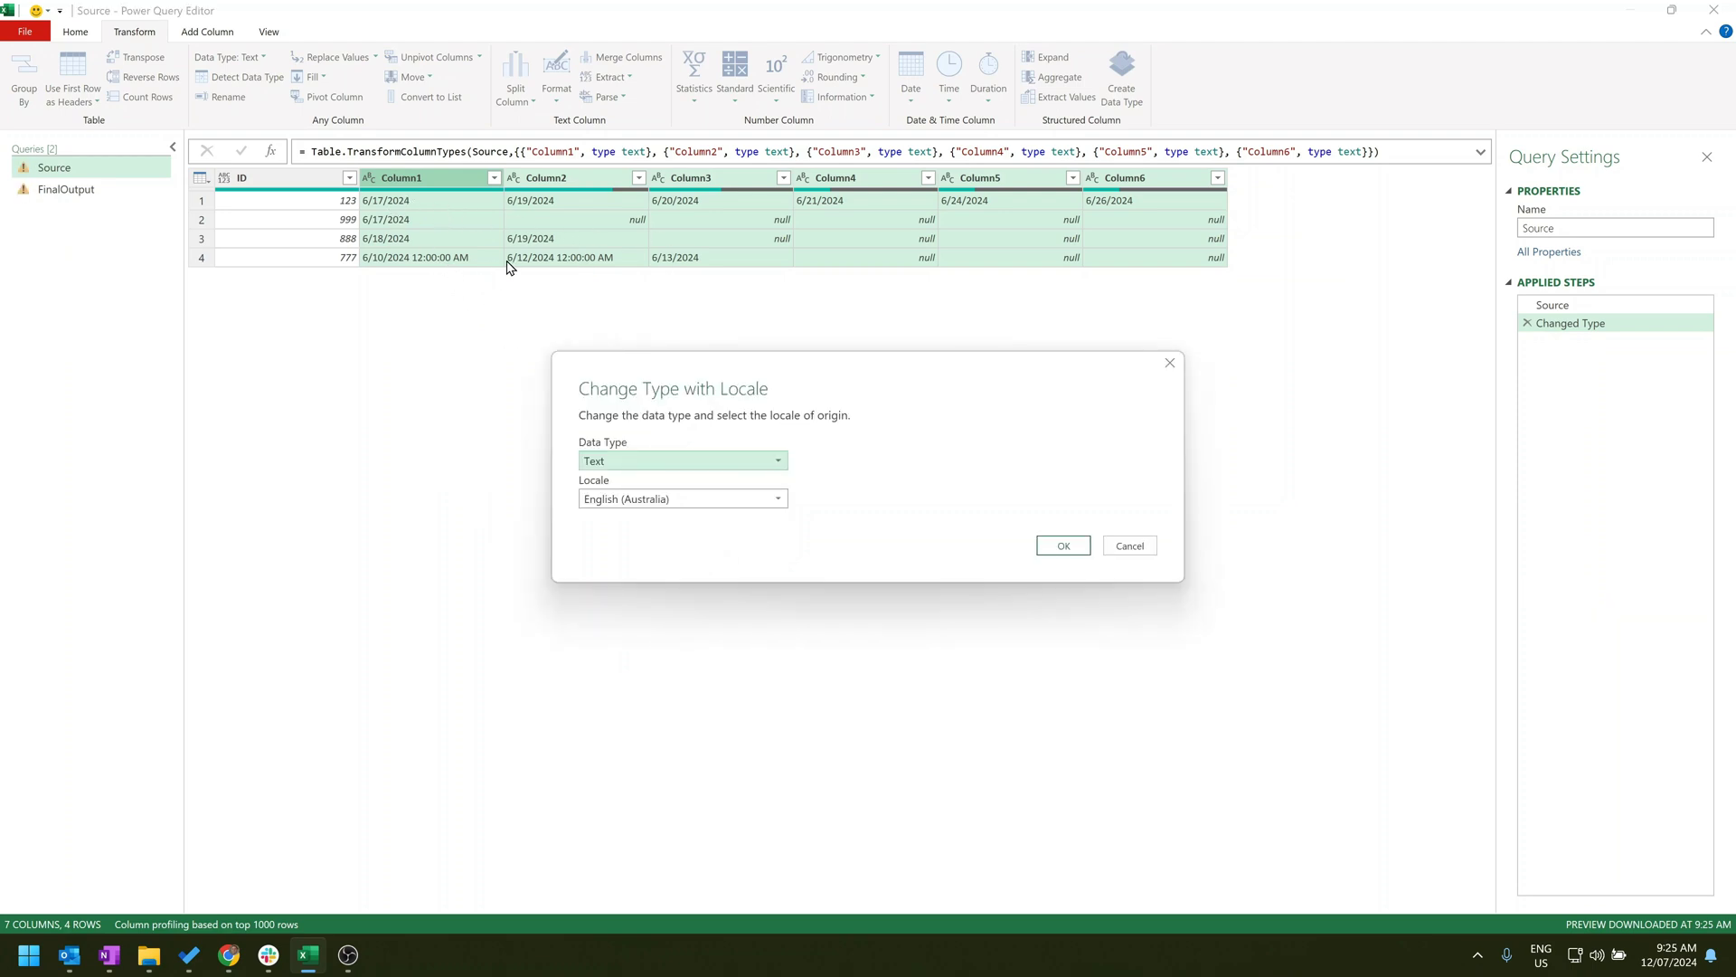
click(673, 462)
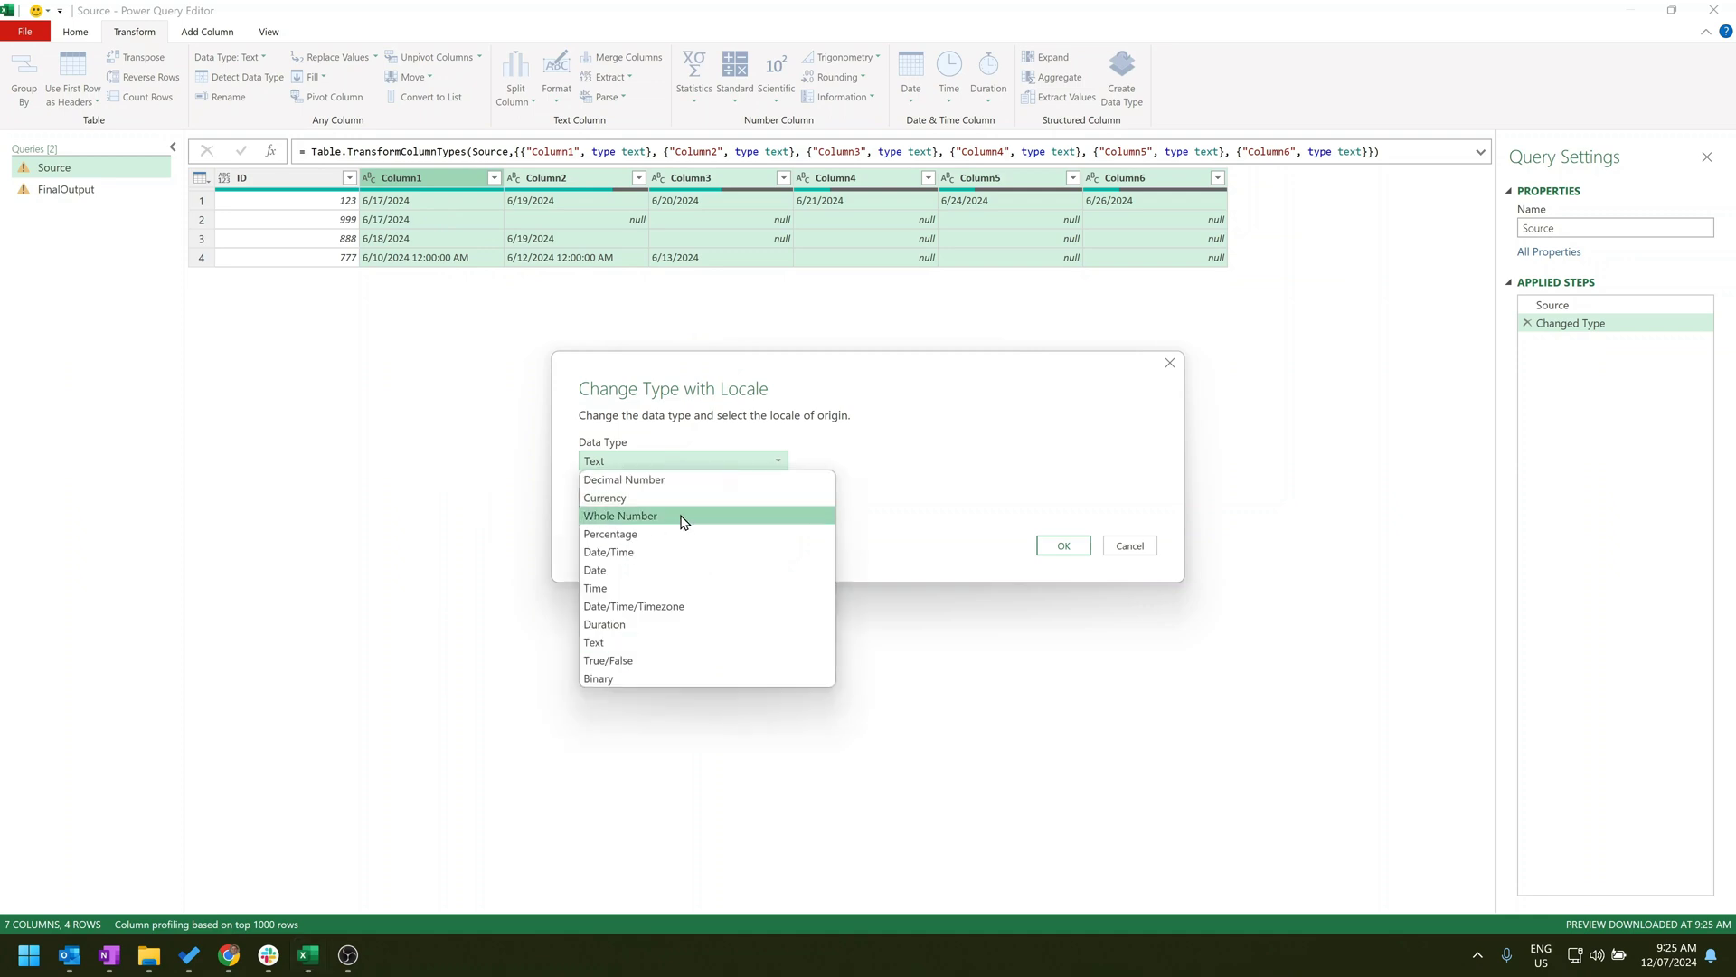
click(645, 561)
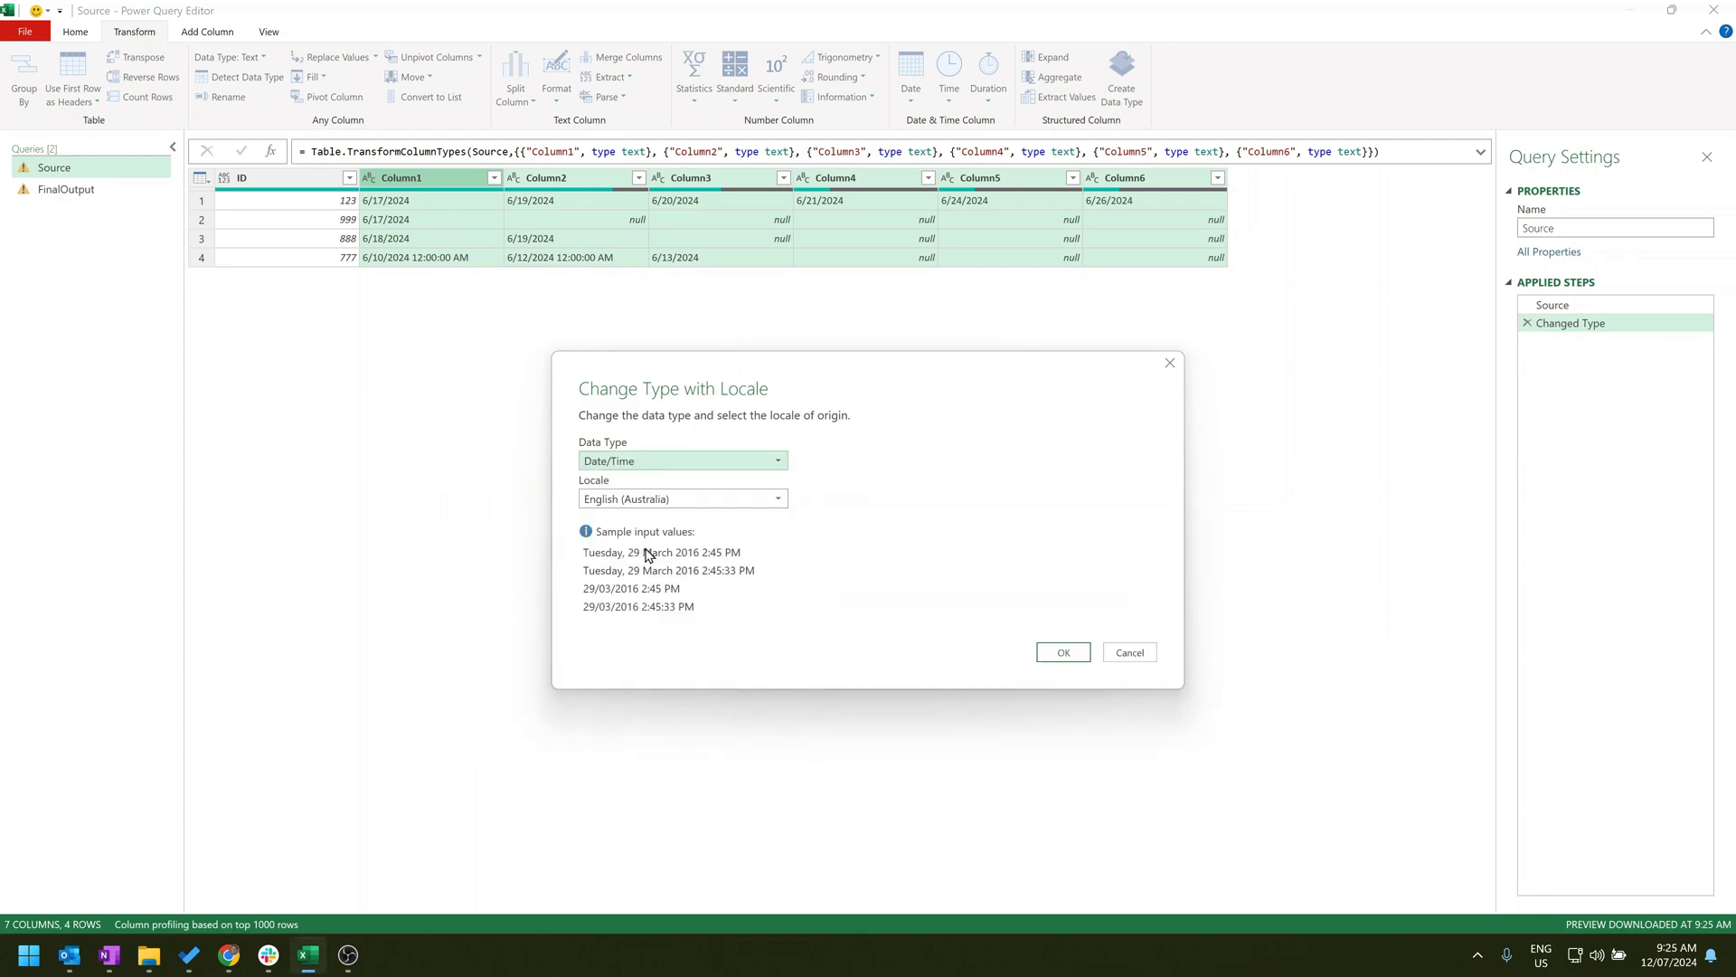
click(646, 502)
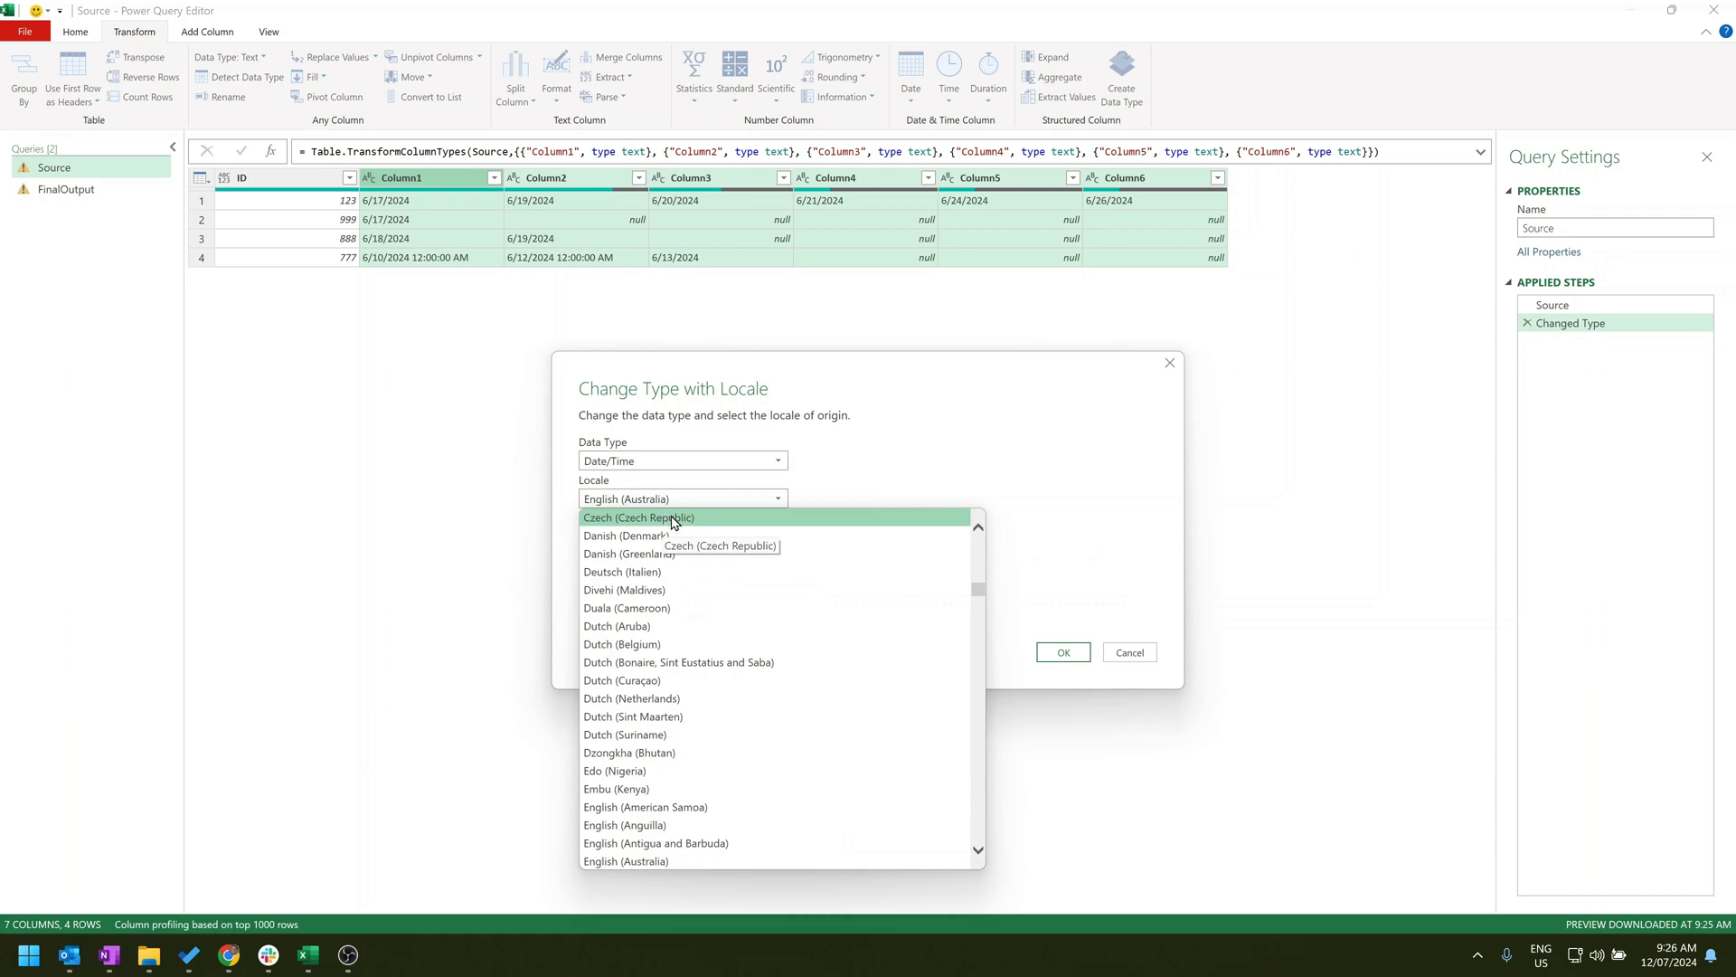
key(e)
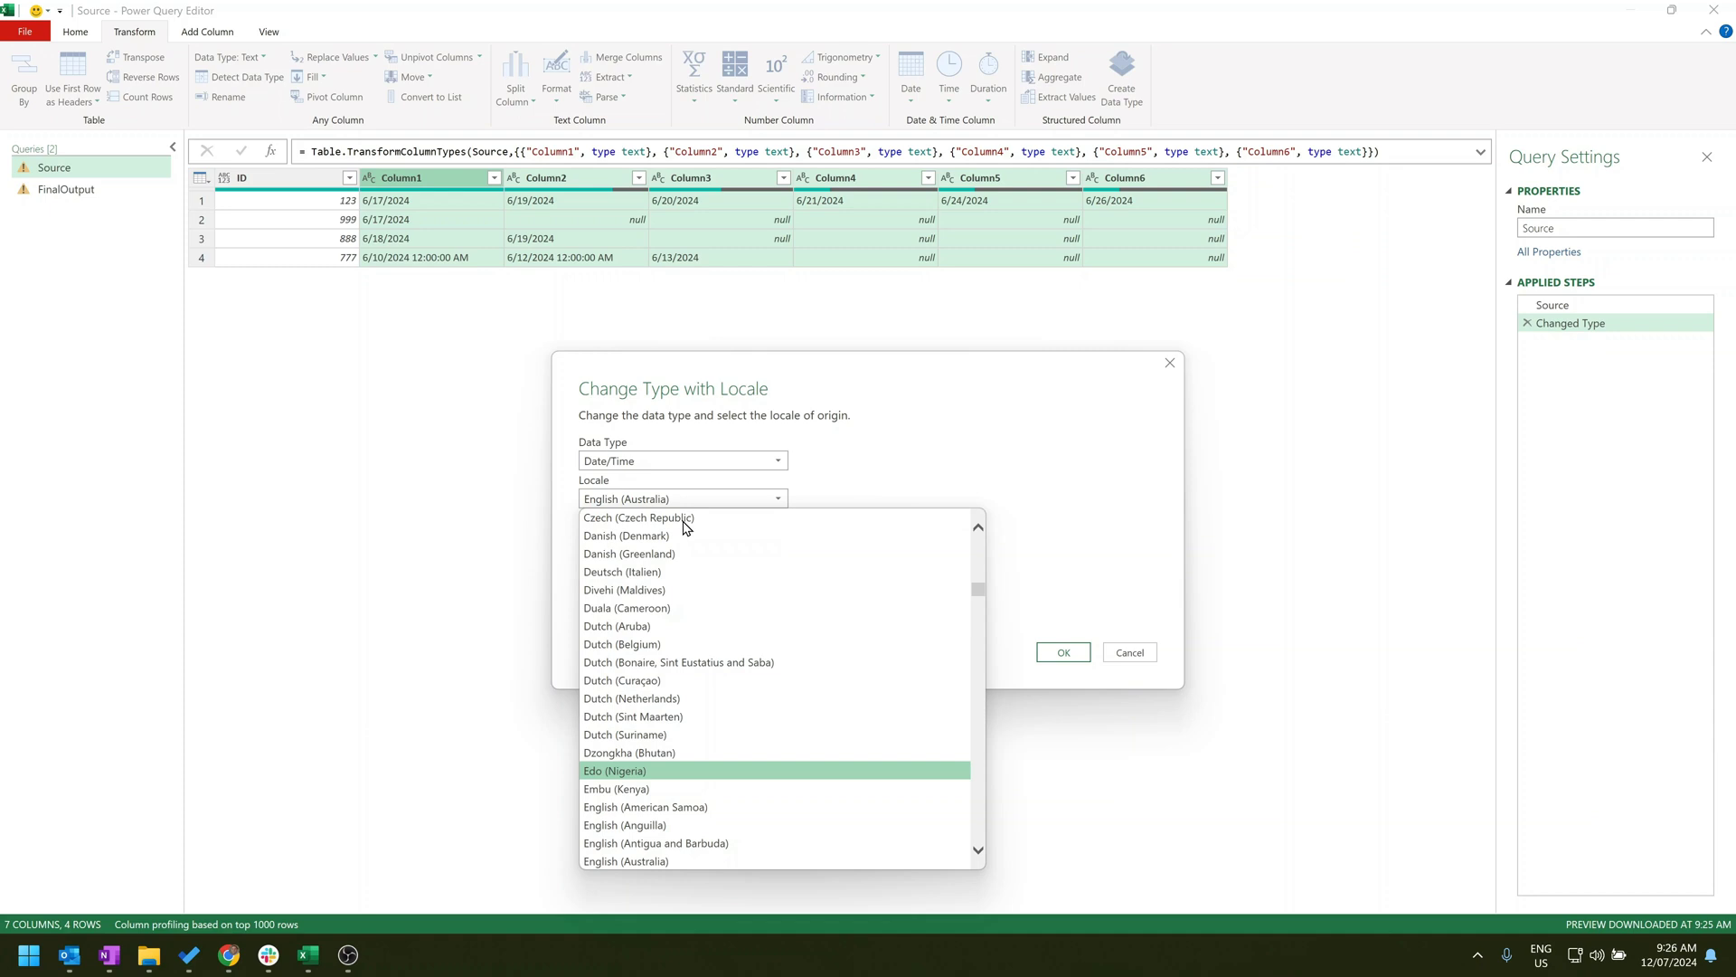
scroll(686, 526, down, 20)
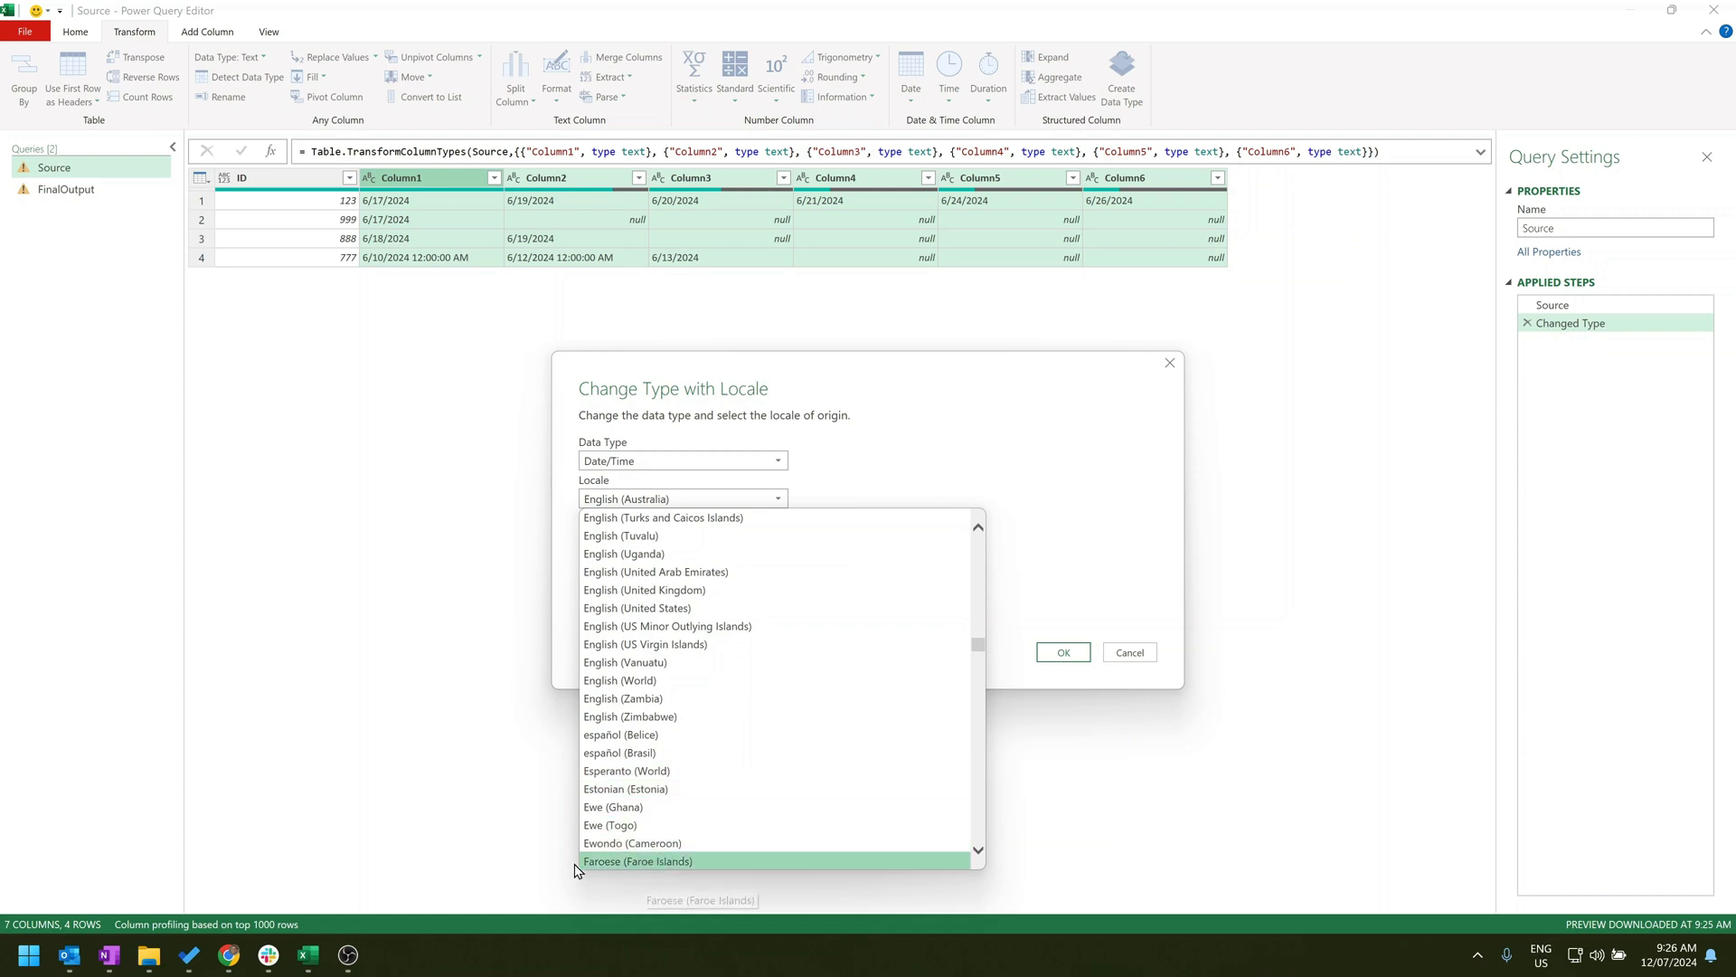
click(666, 611)
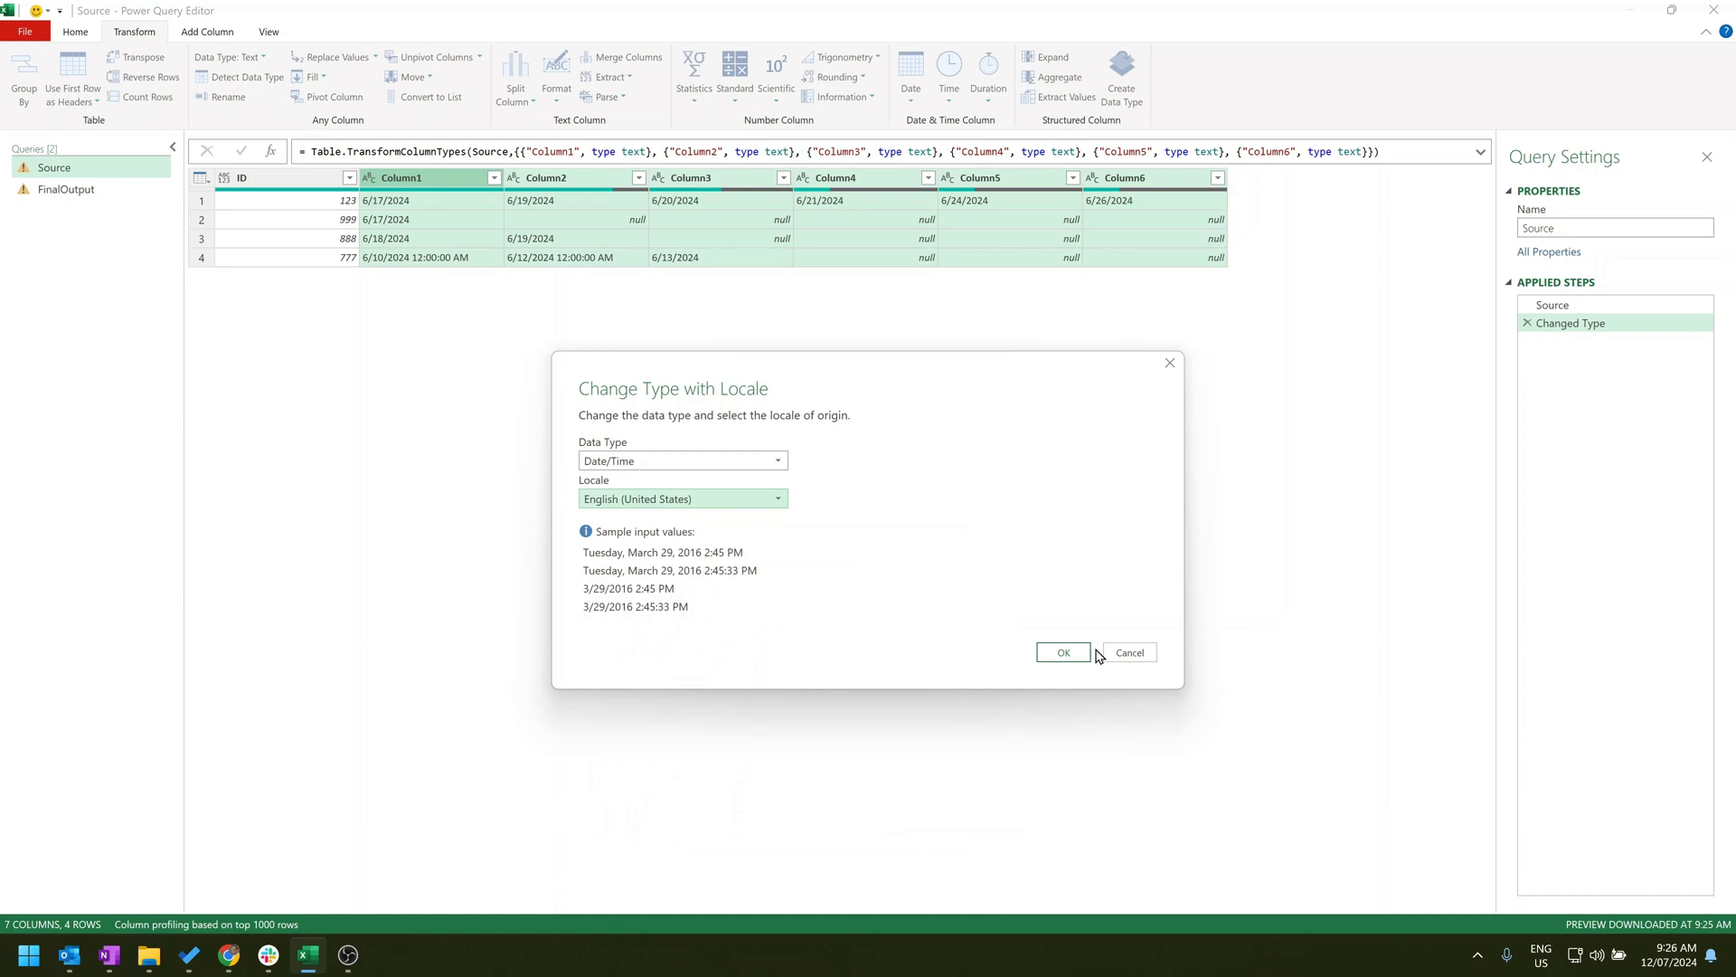
click(1063, 647)
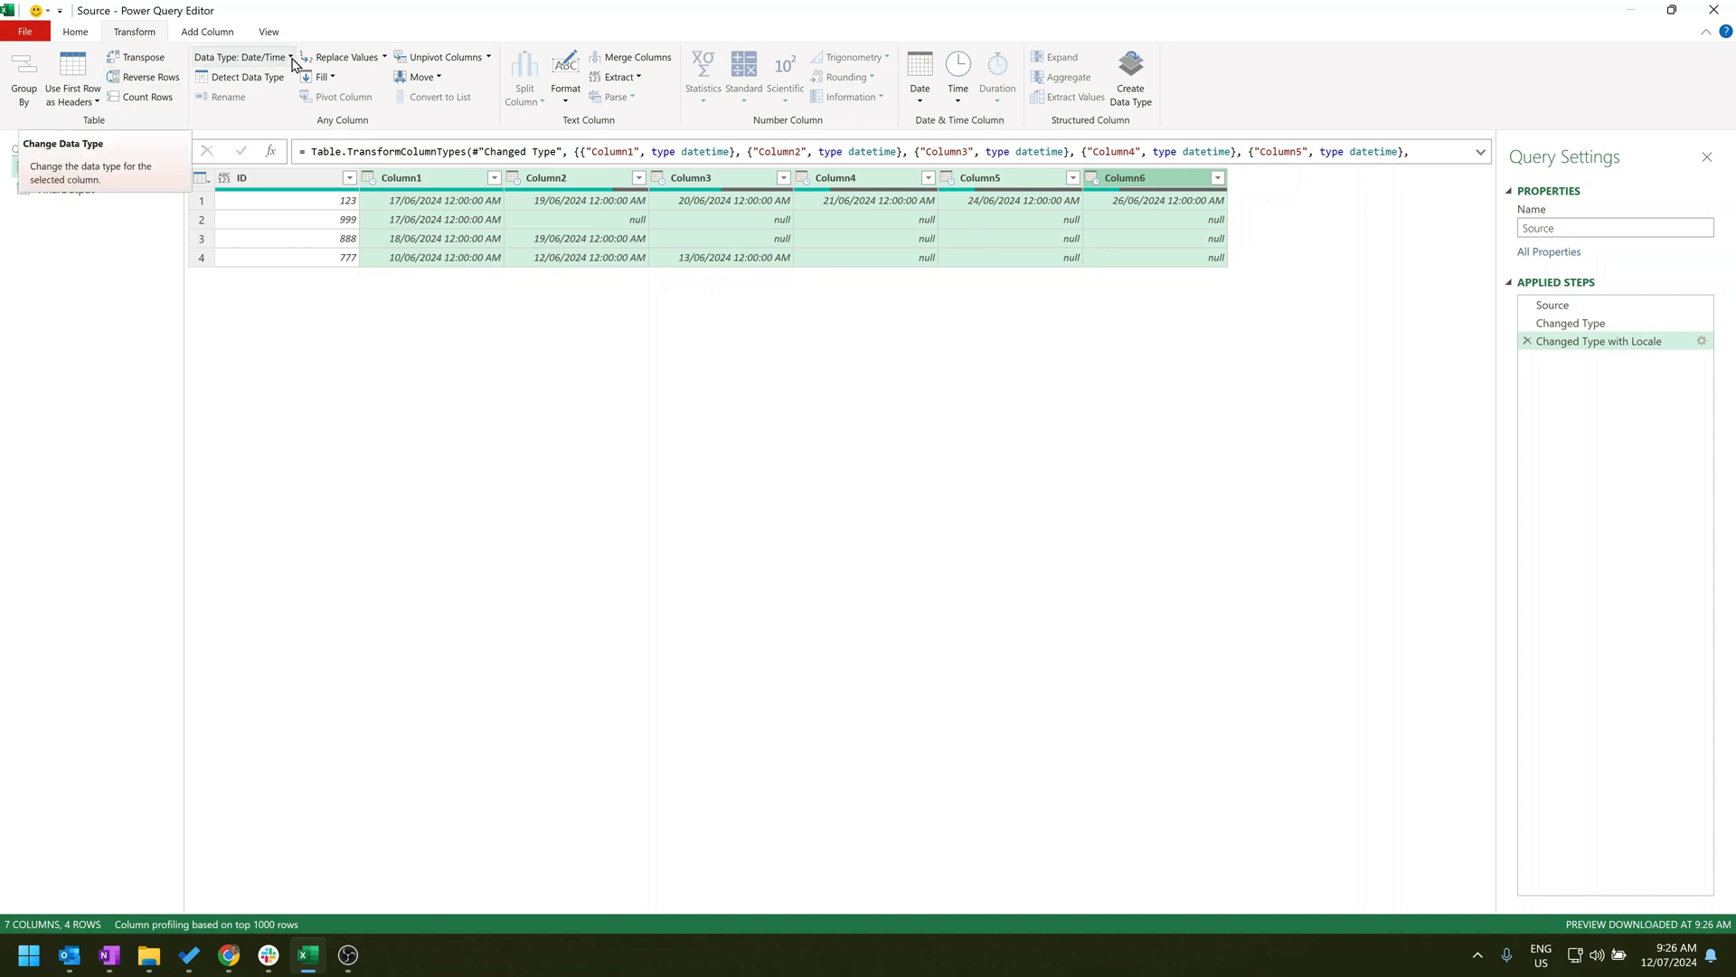
Reduce Column1 through Column6 to the date only and set the ID column's data type to Whole Number.
click(919, 82)
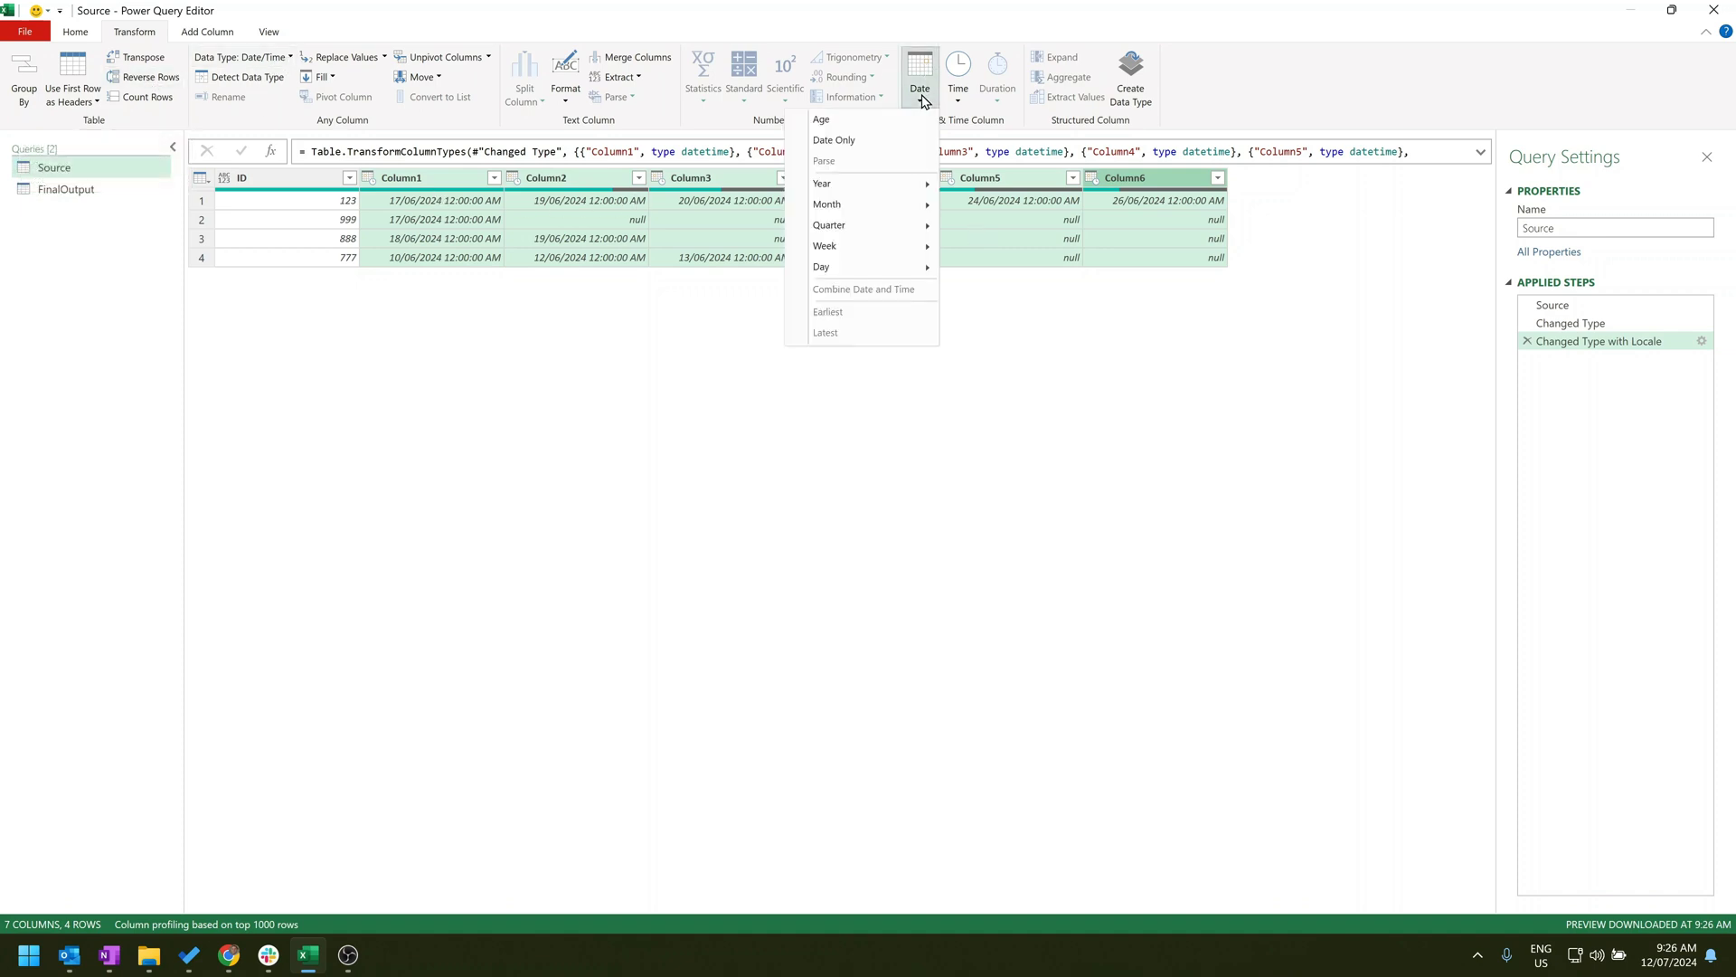
click(845, 140)
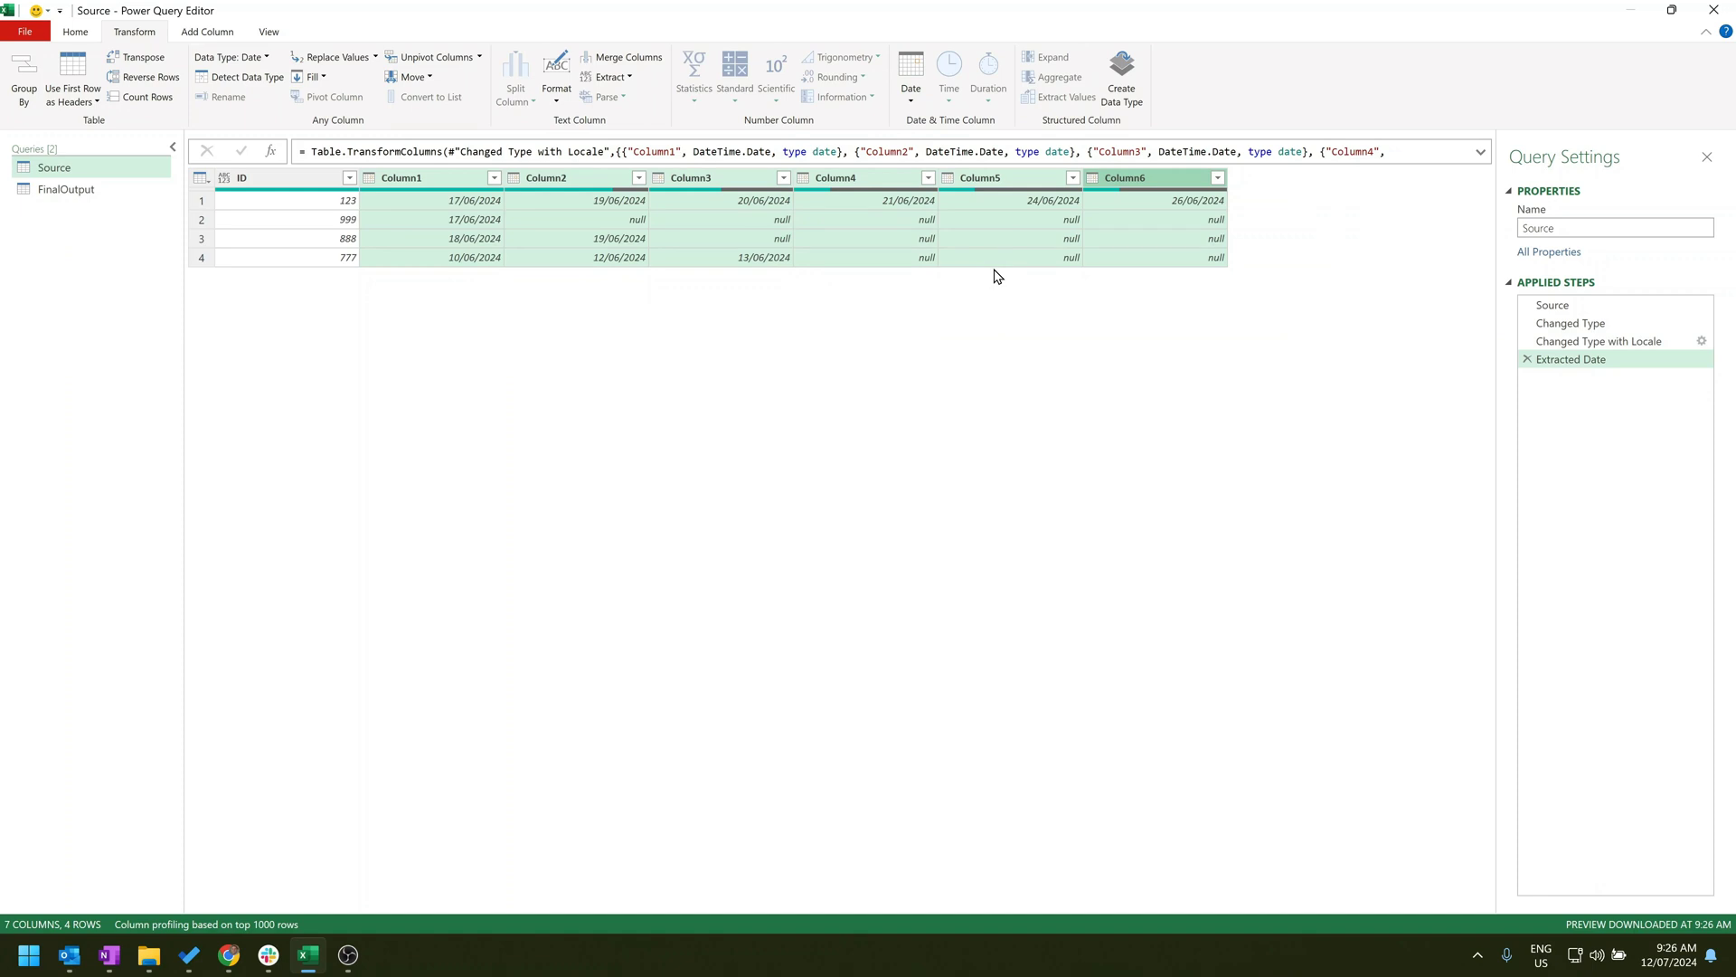
click(263, 178)
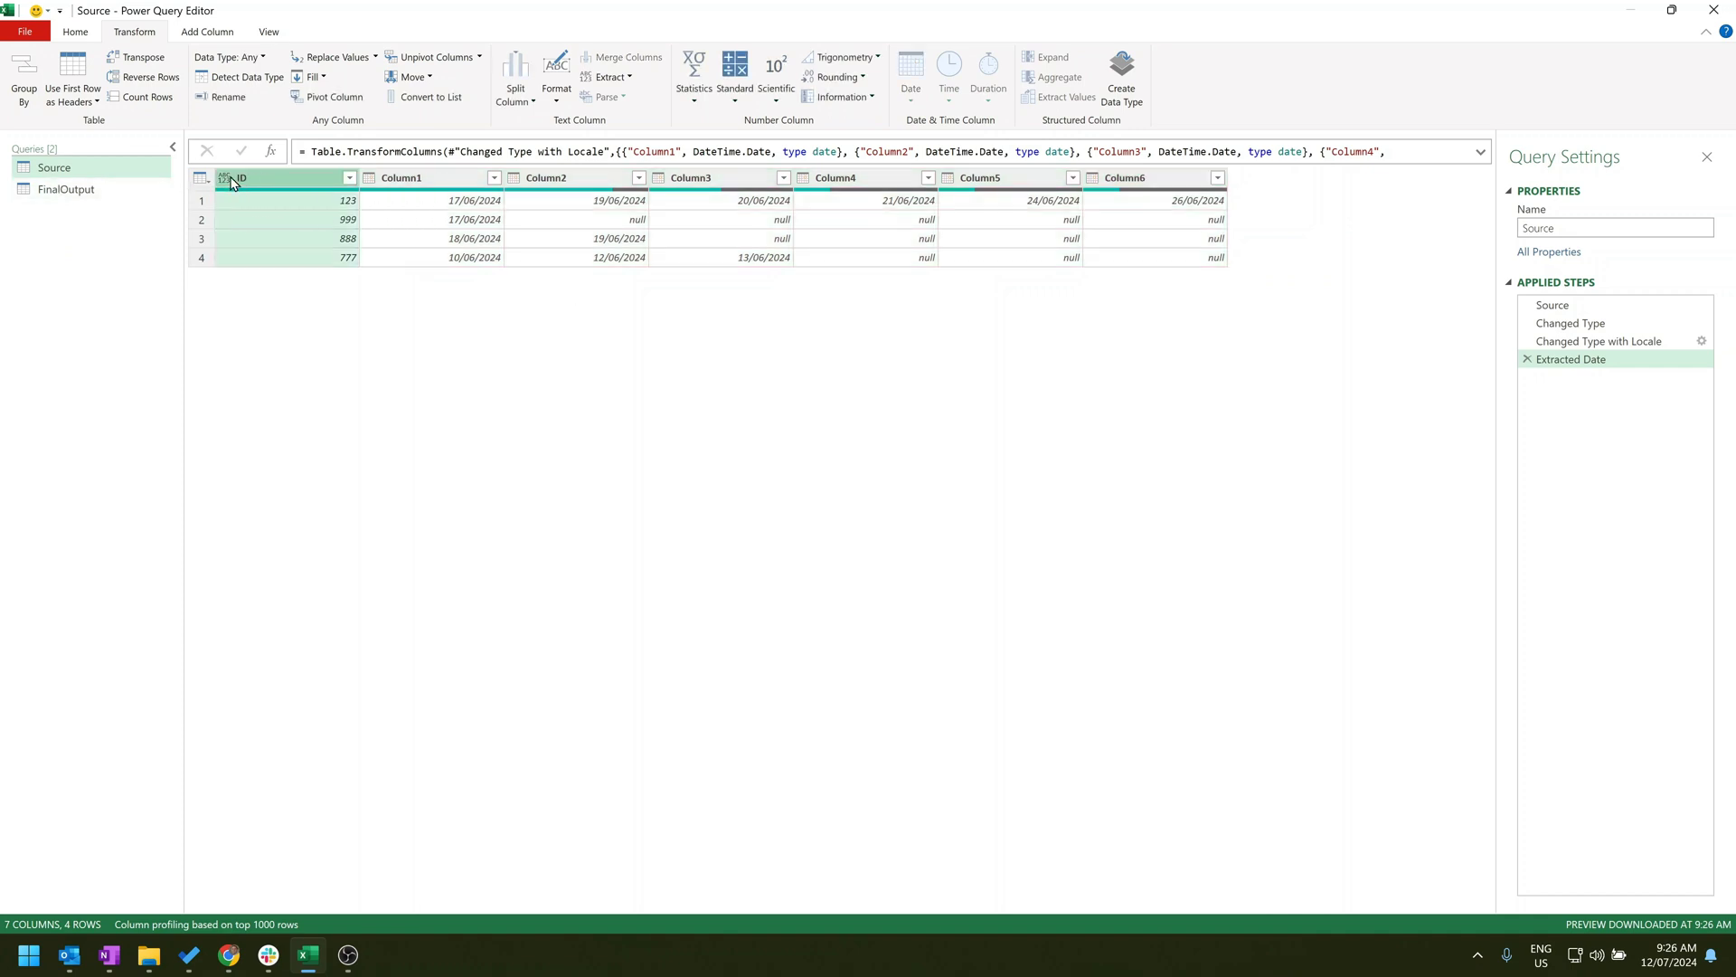
click(228, 178)
click(278, 231)
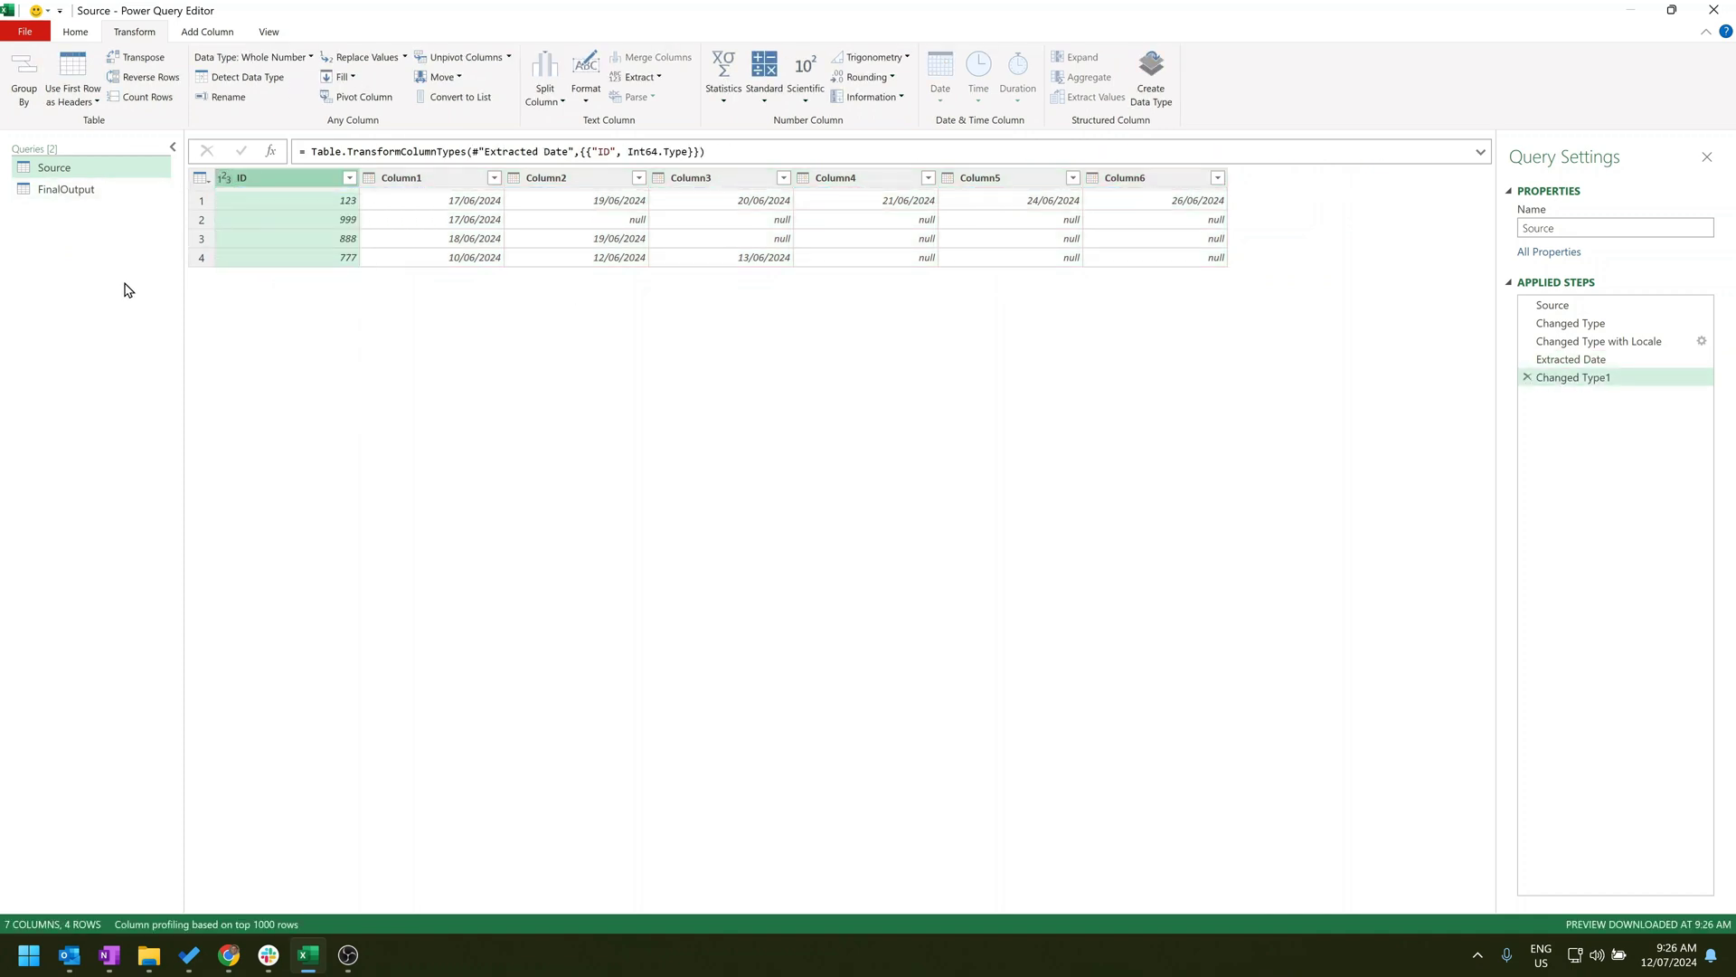
In the FinalOutput query, unpivot all columns other than ID and compare the table before and after.
click(81, 190)
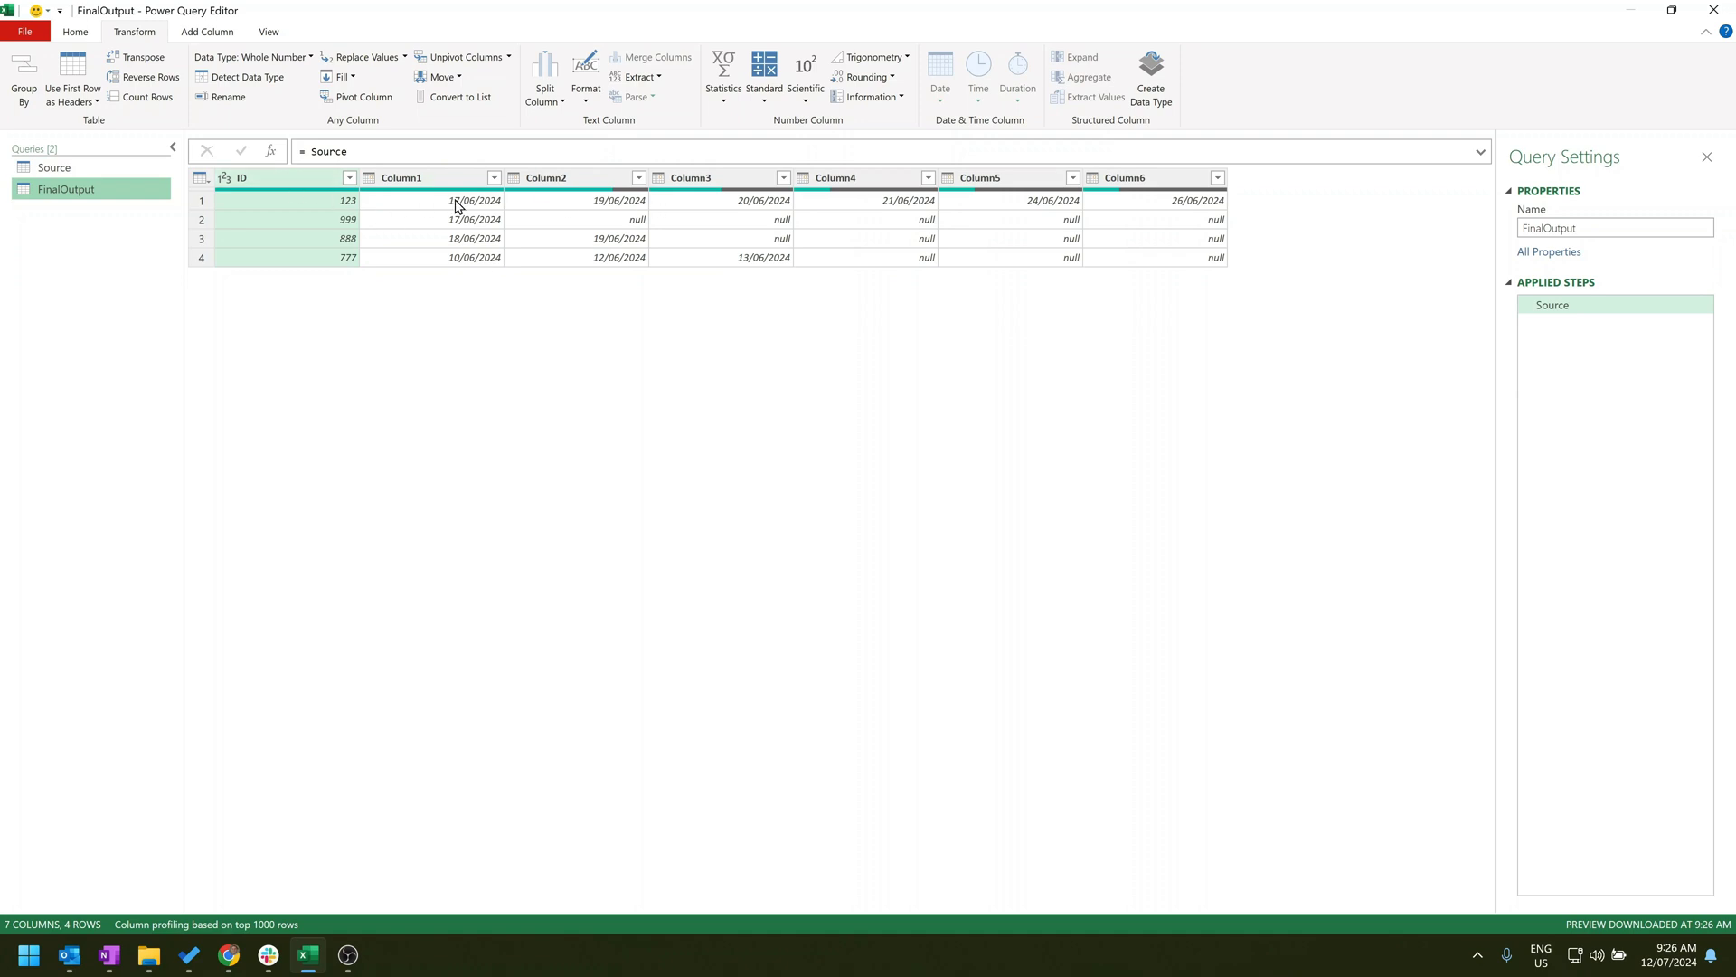
right_click(258, 182)
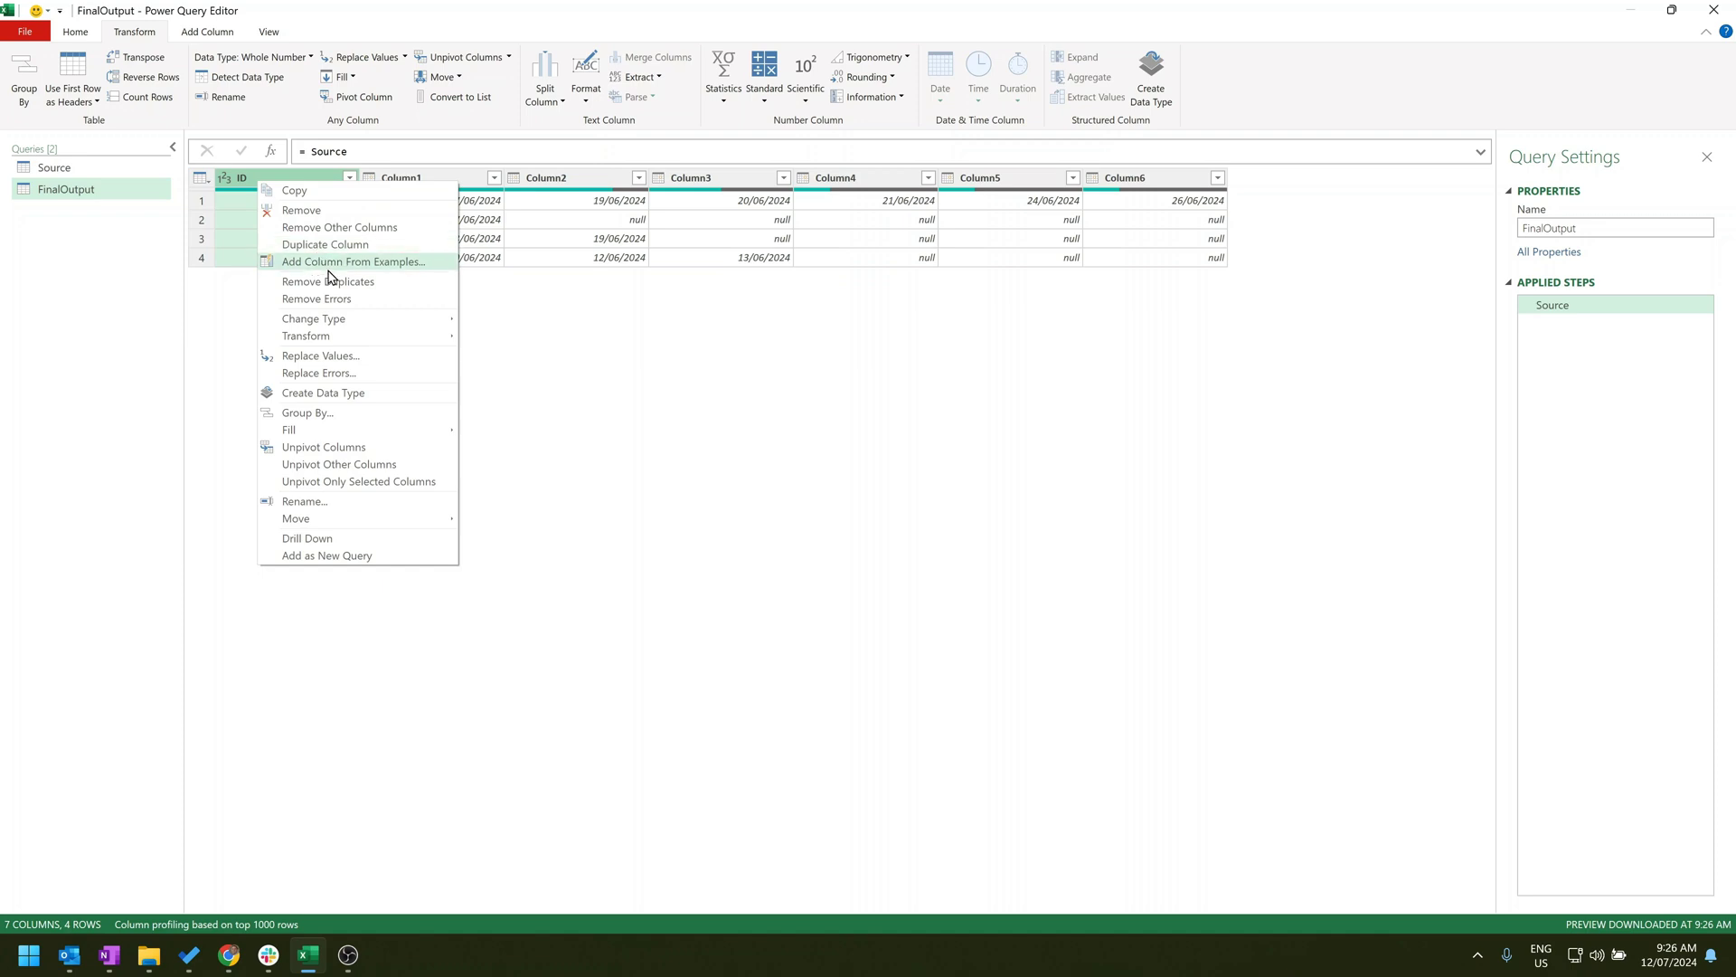
click(379, 468)
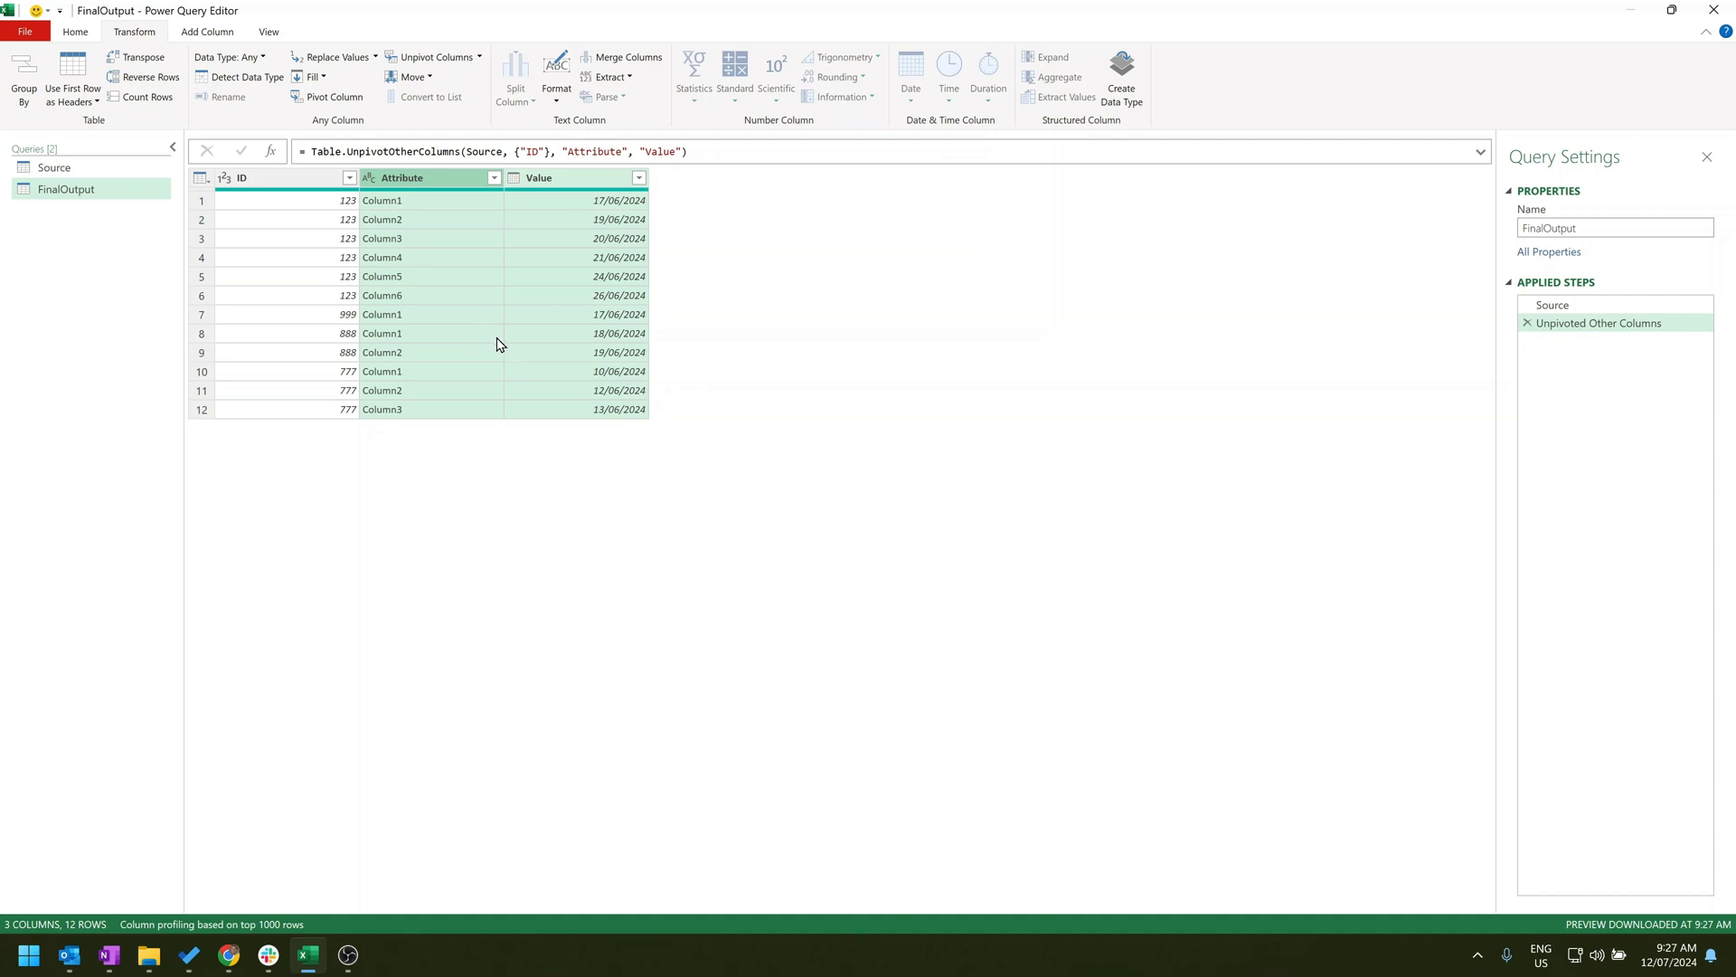
click(1570, 306)
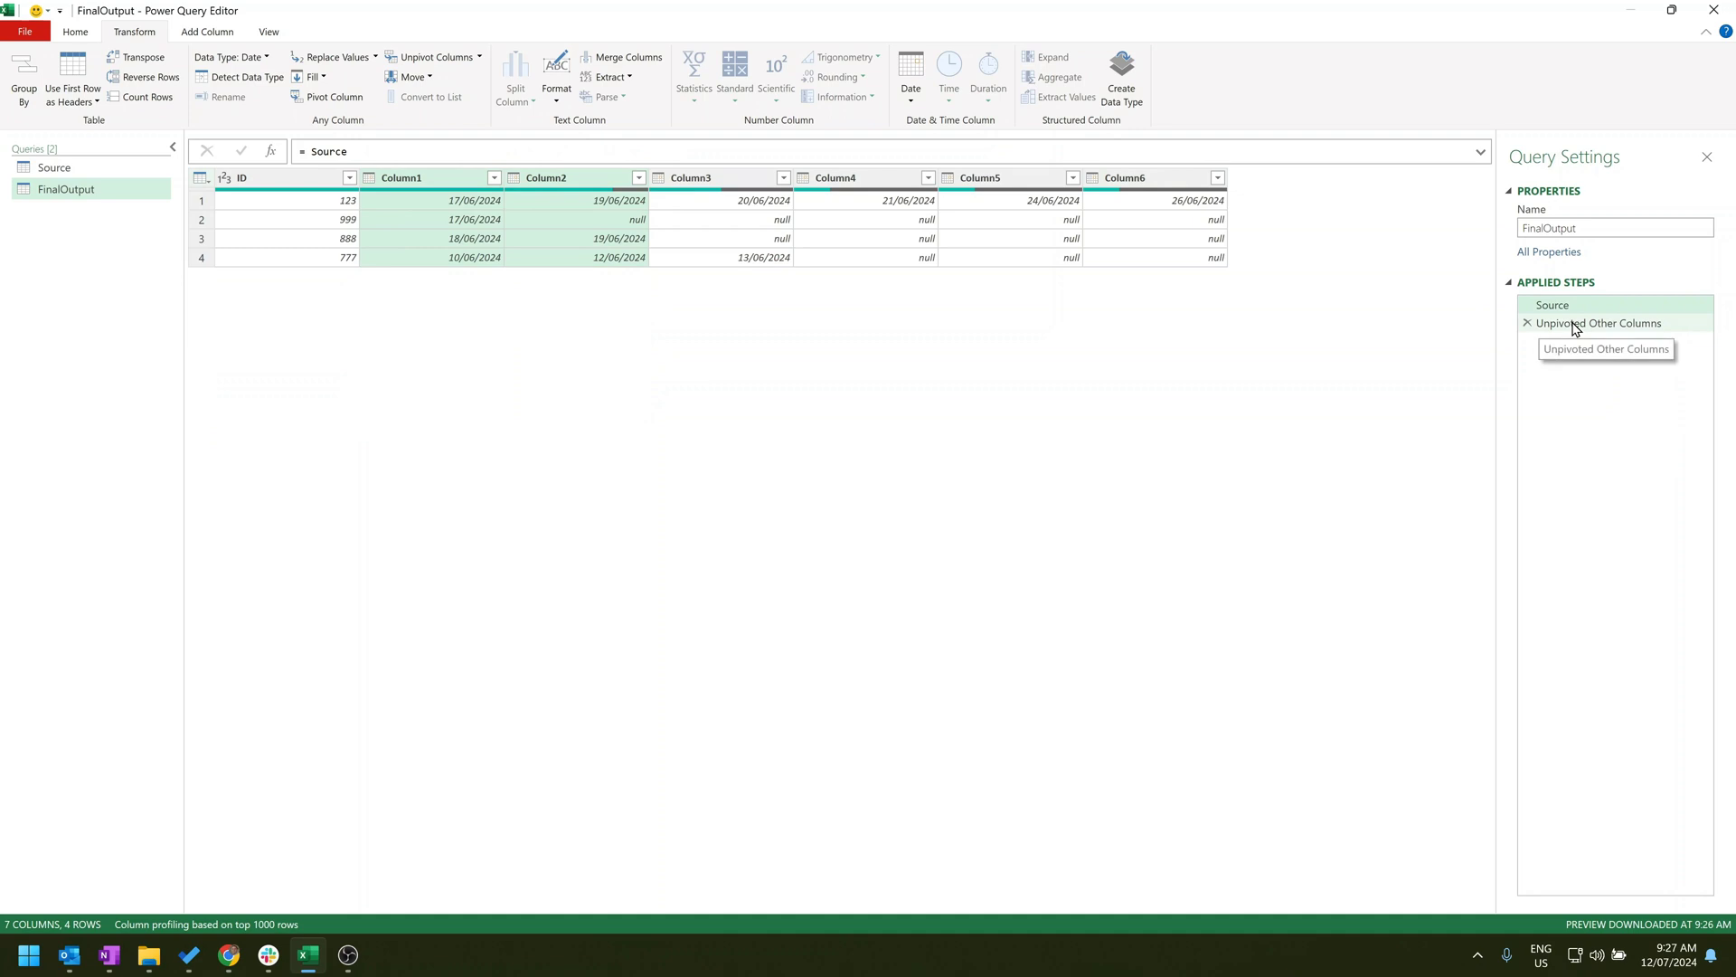
click(1644, 327)
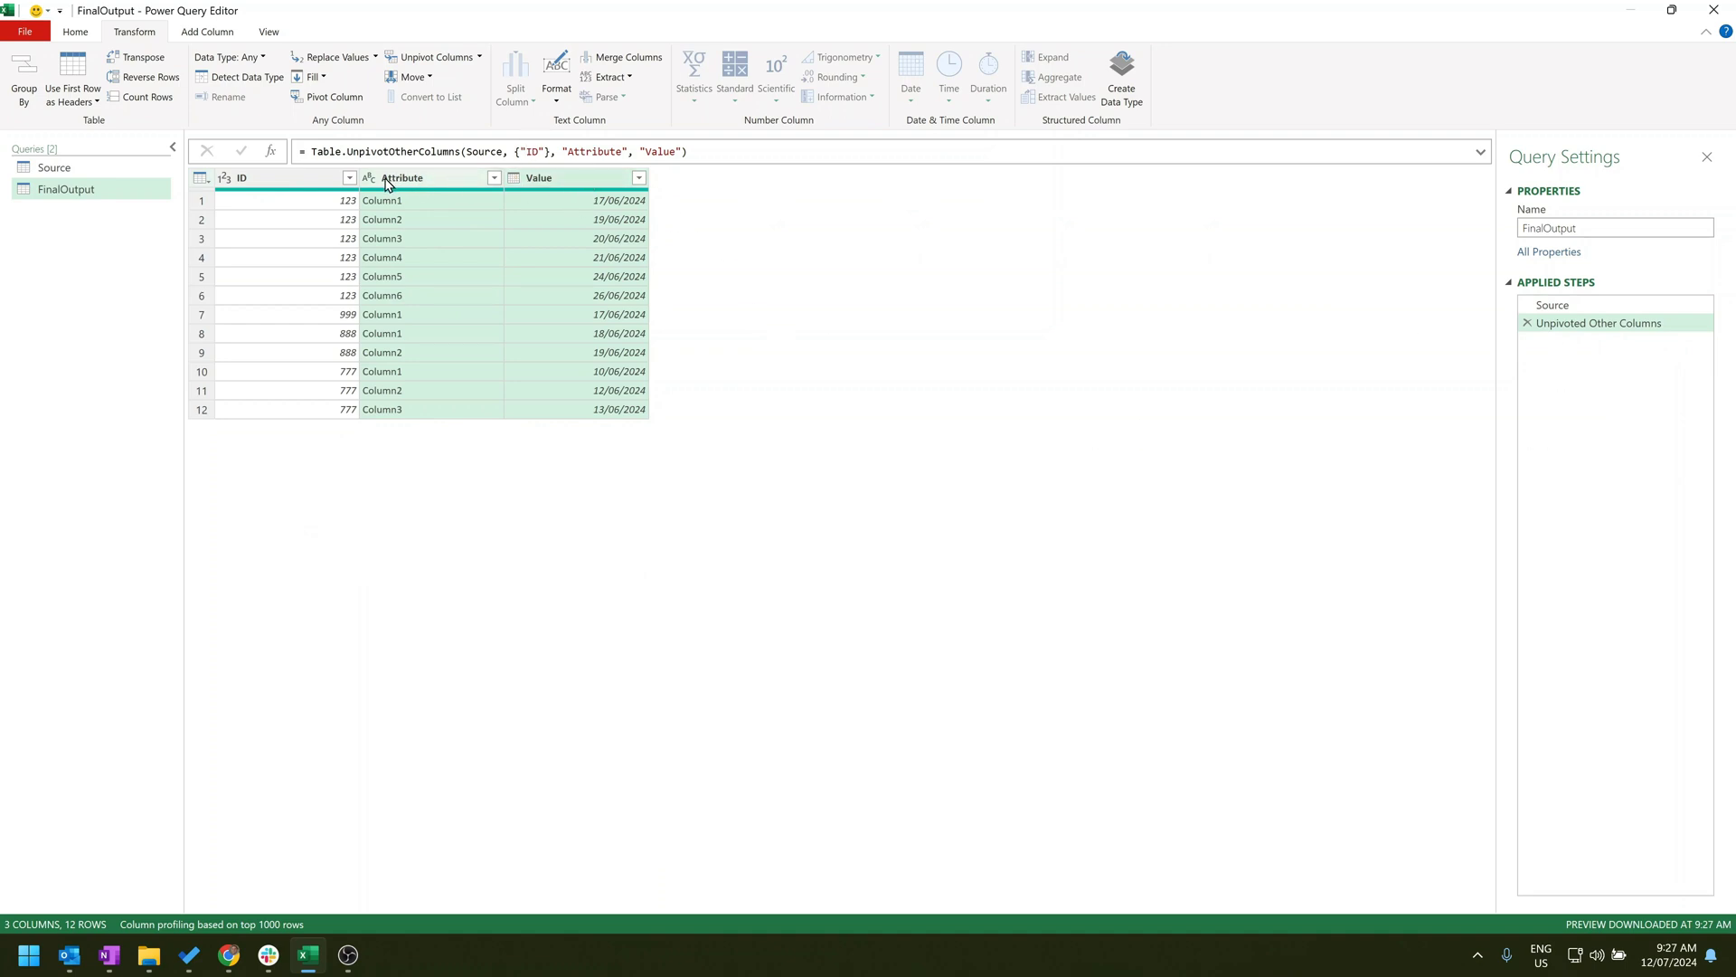
Rename the Value column to Fail Date, and delete the rename step this adds to the query.
double_click(548, 178)
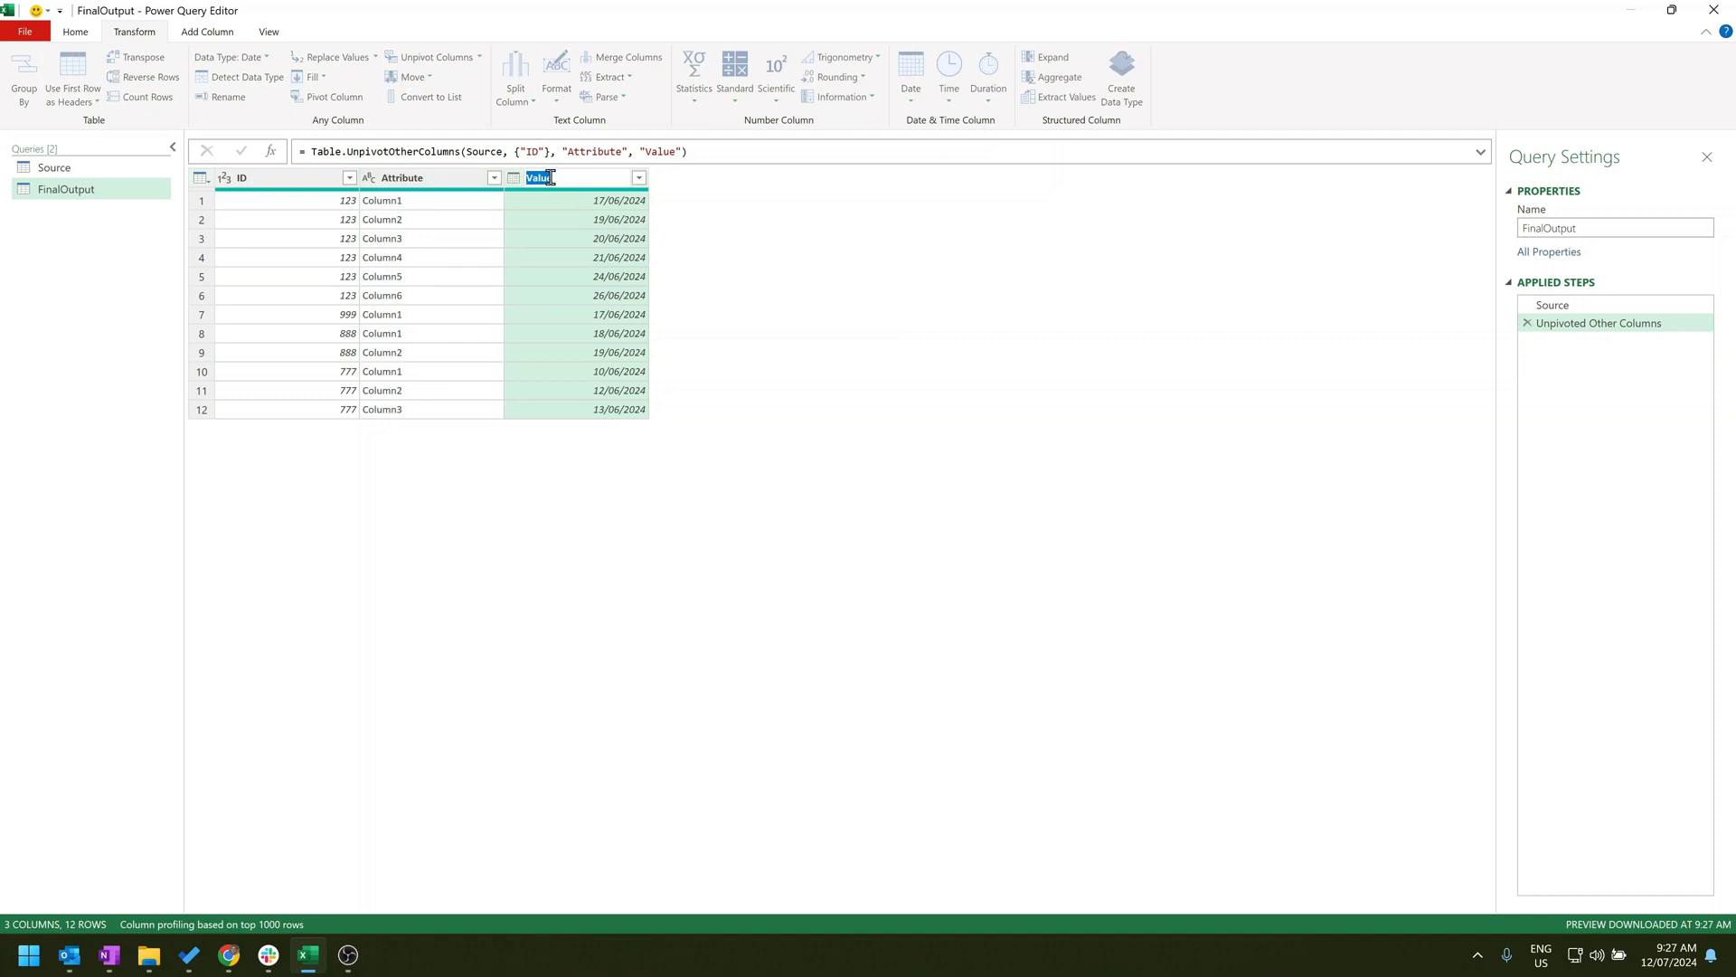
text(Fail Date)
key(Return)
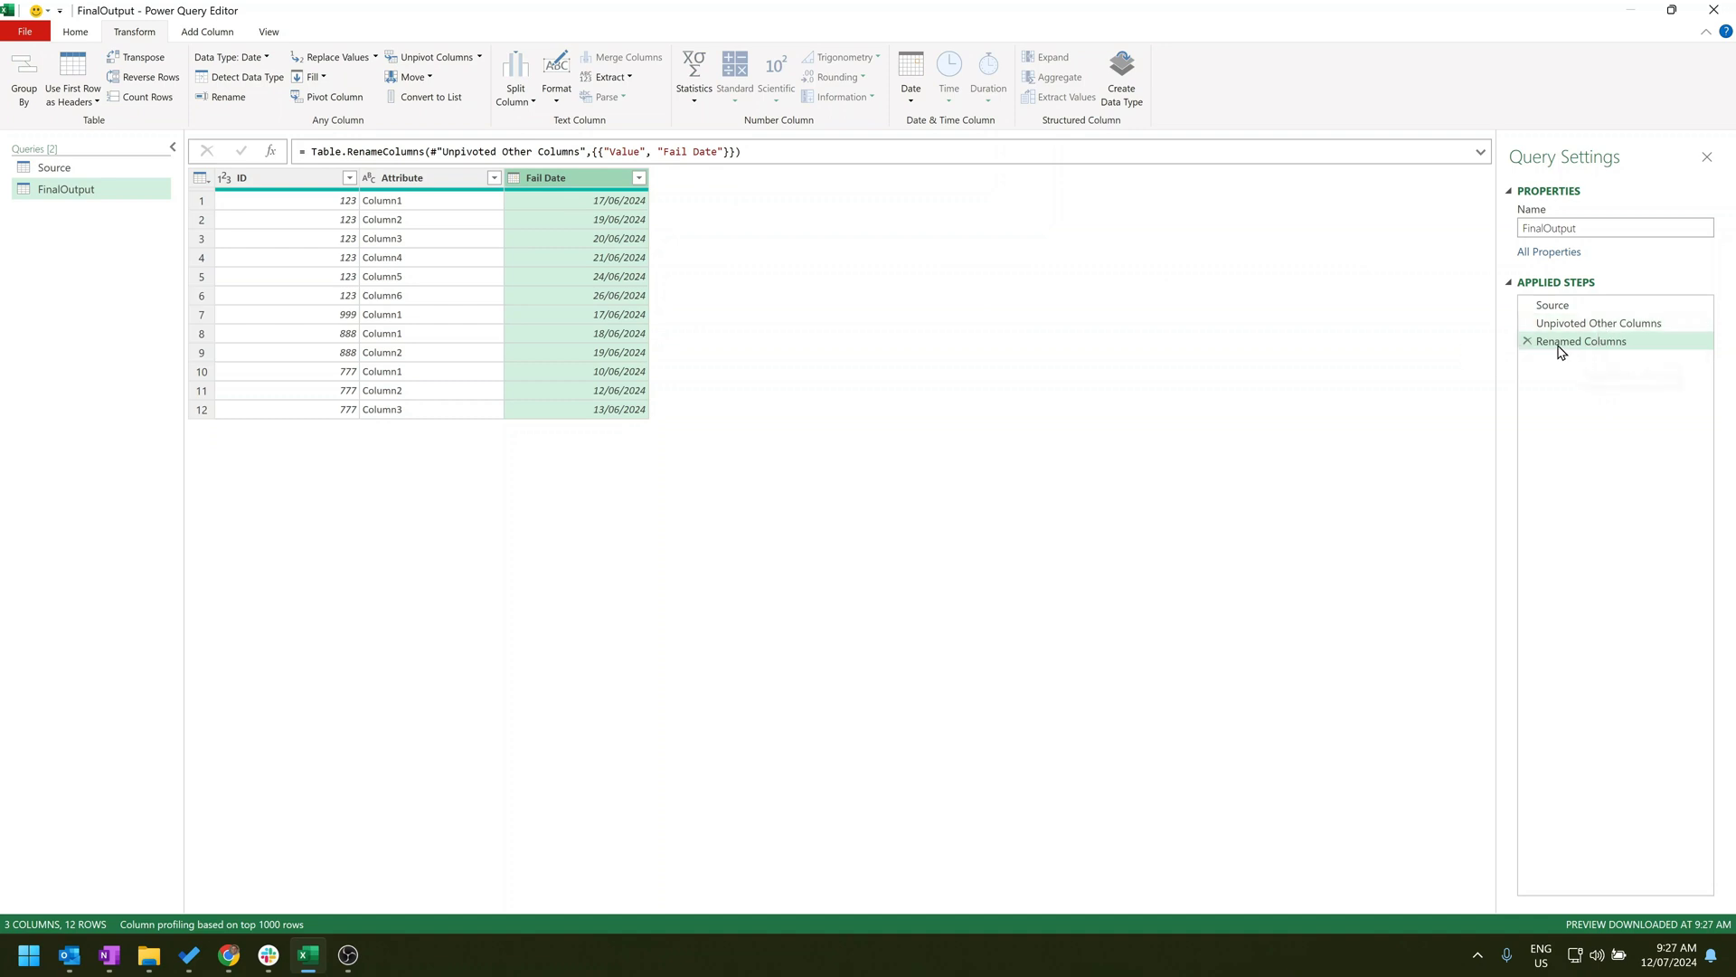
click(1527, 342)
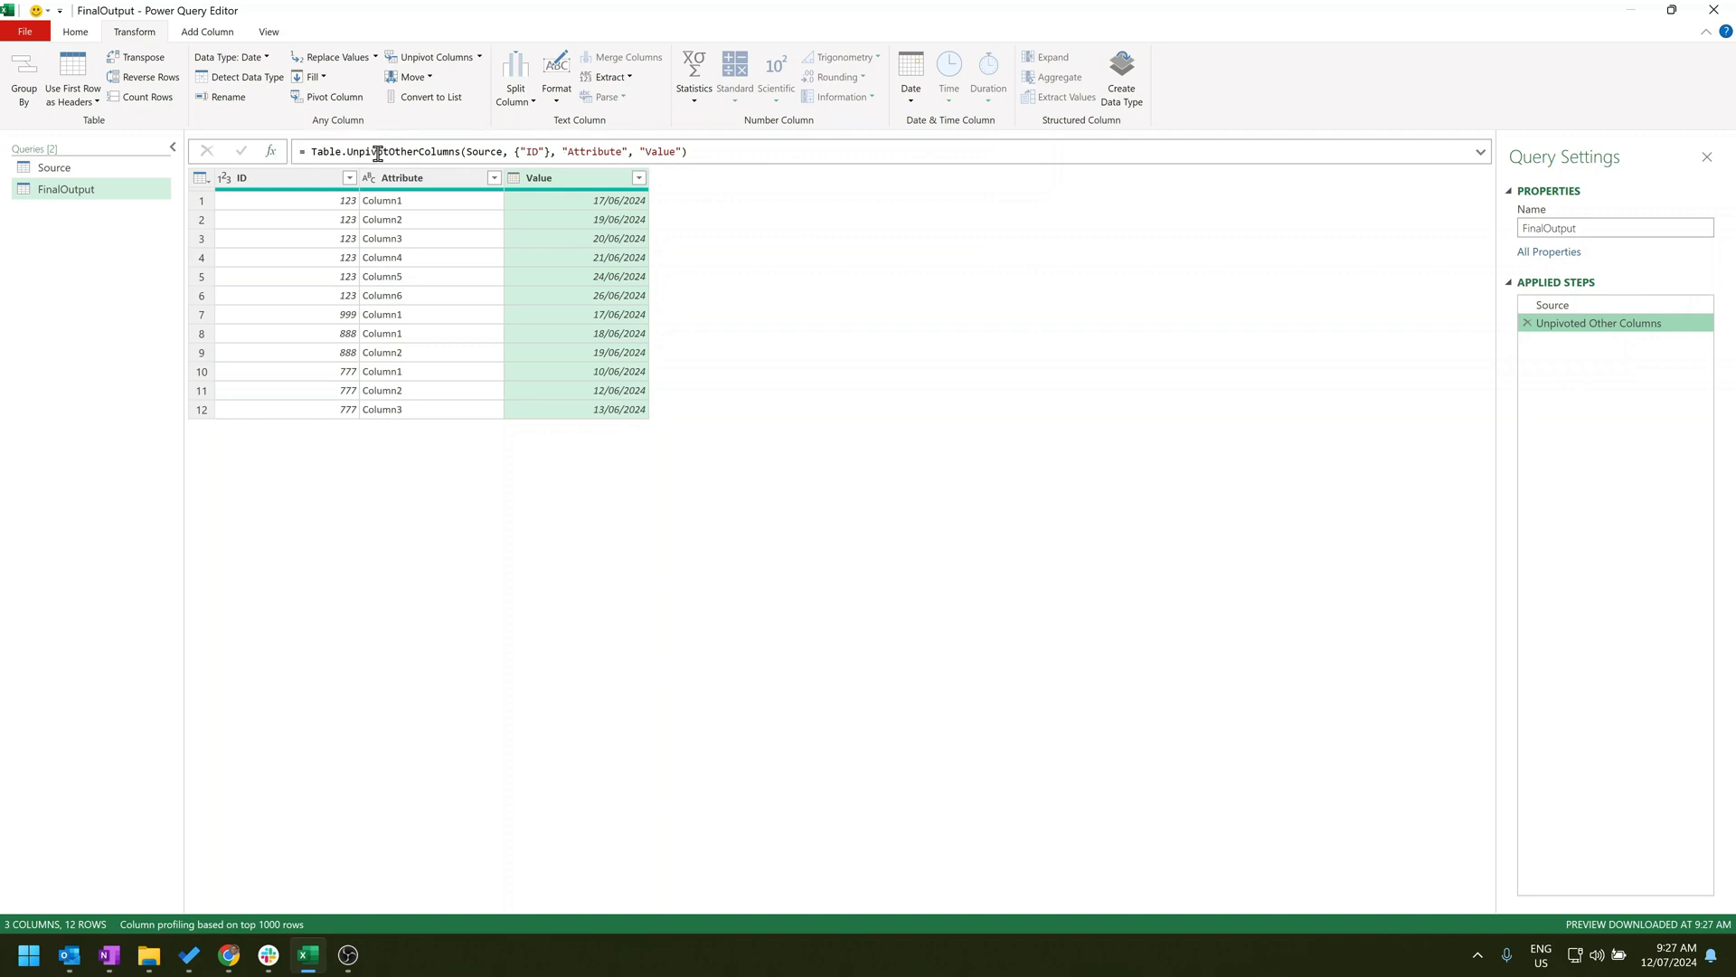
Change the name of the Value column to Failed Date directly within the unpivot step's formula.
double_click(660, 151)
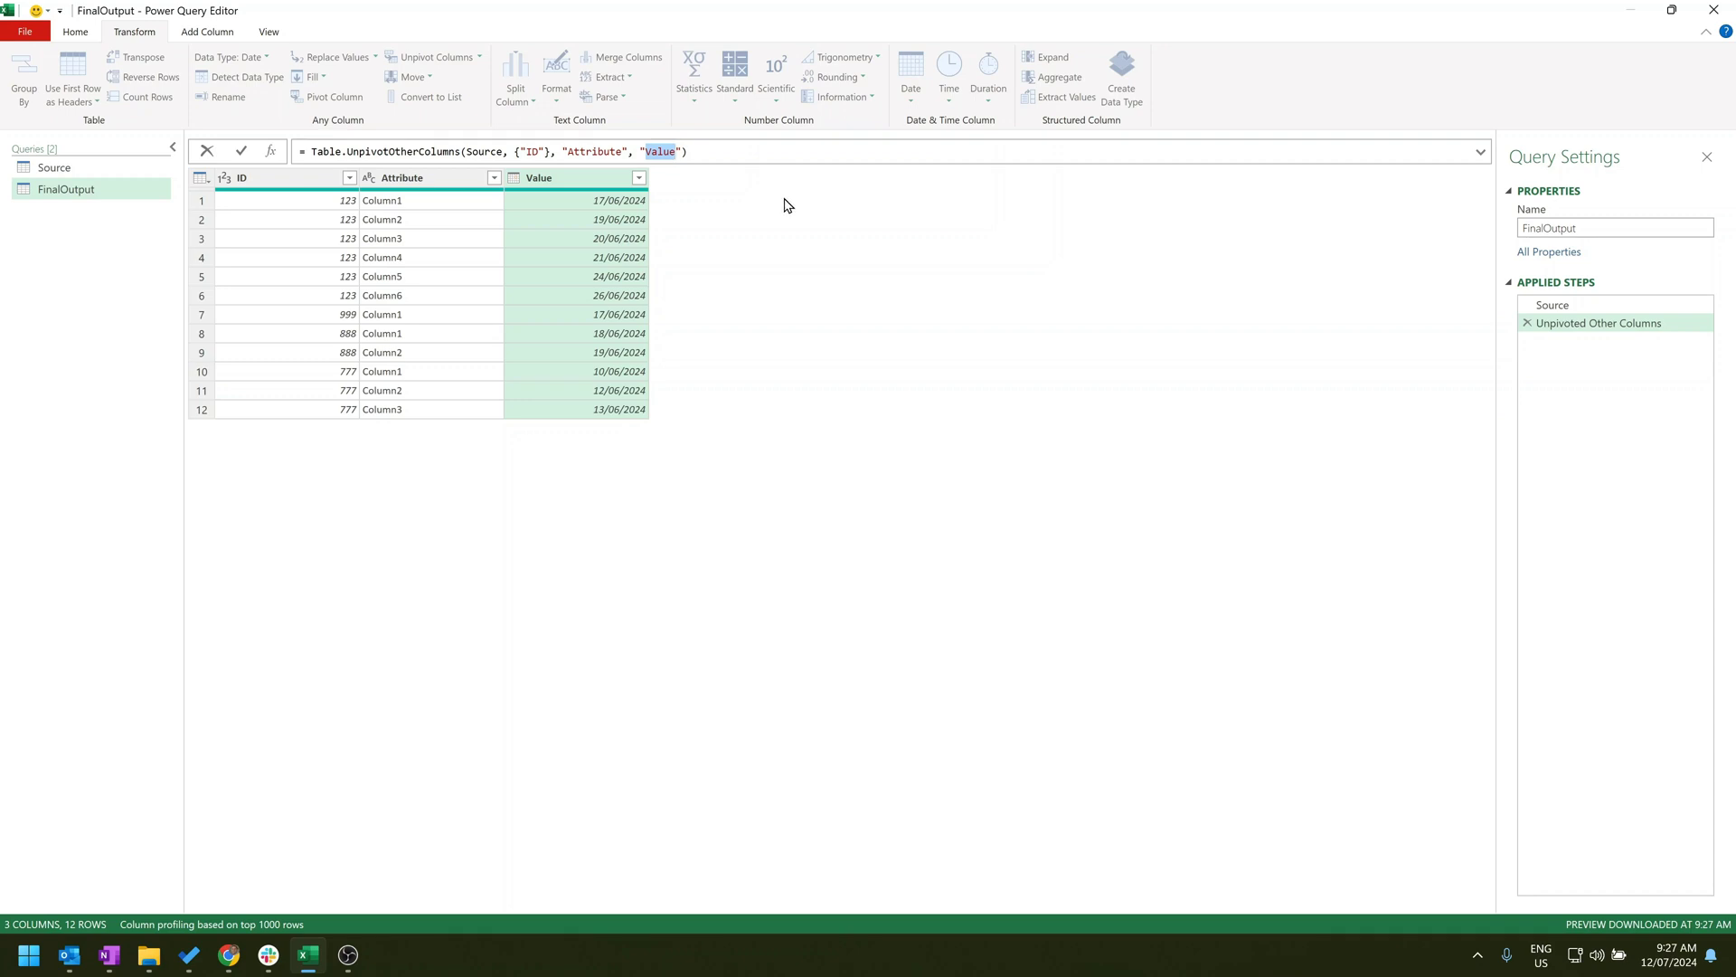
text(Failed Date)
key(Return)
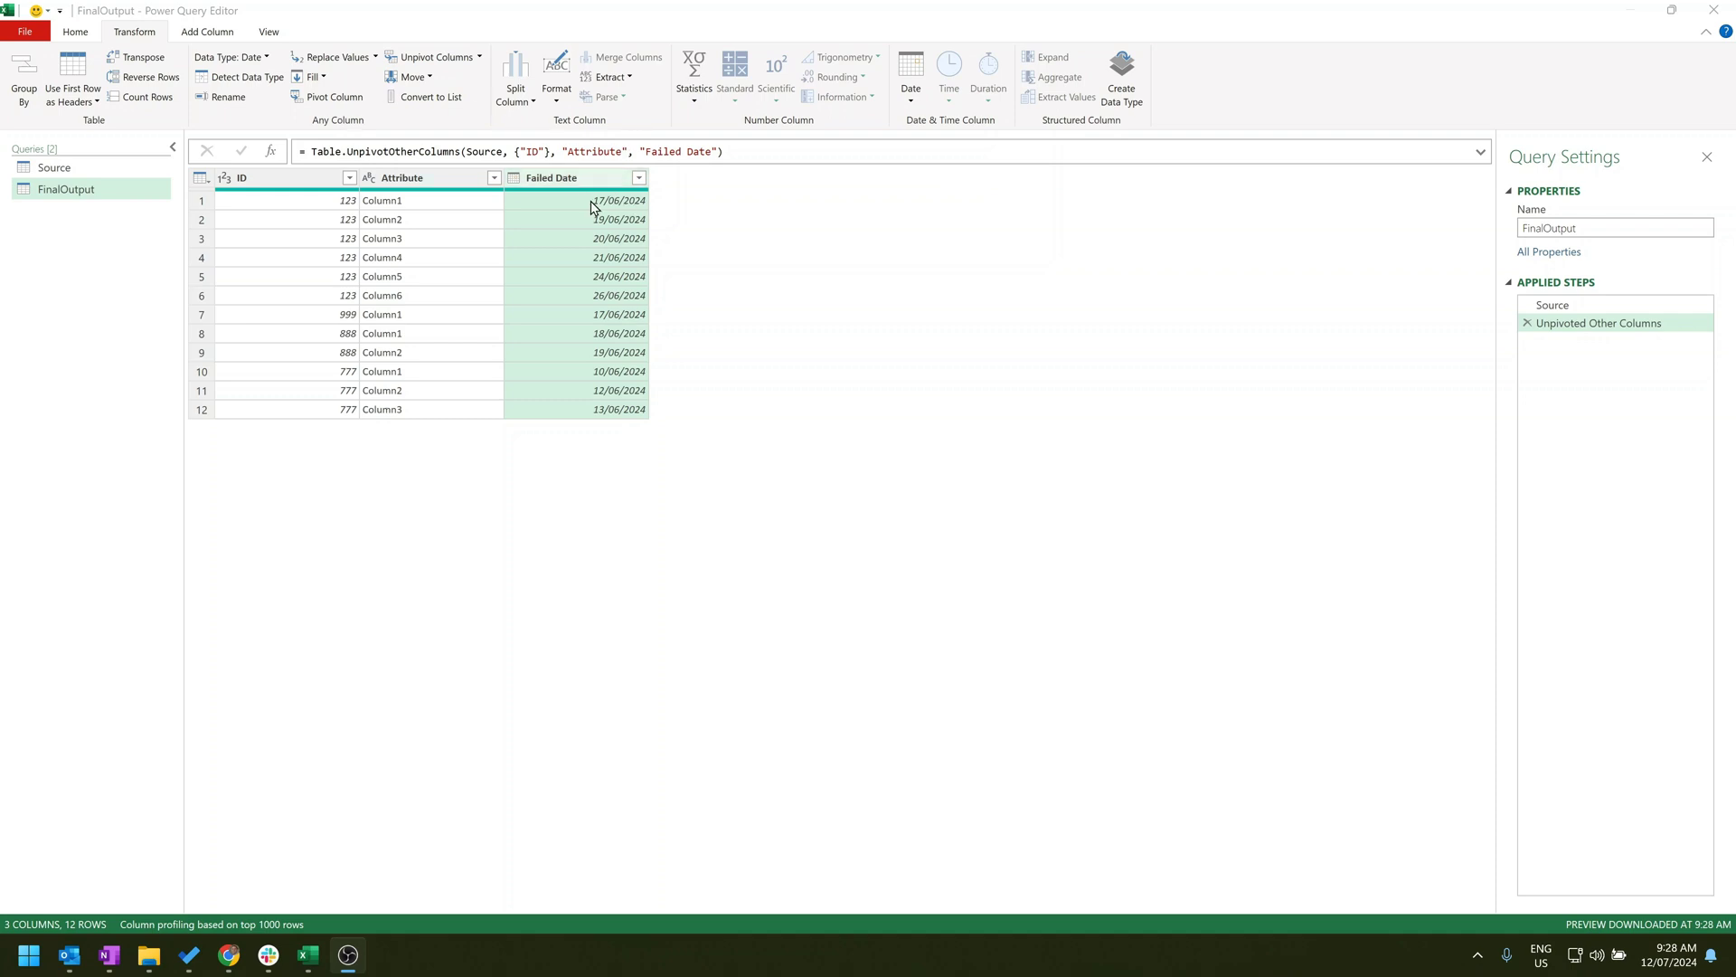
Add an index column starting from 1 to FinalOutput and name it ThisID within the step's formula.
click(226, 34)
click(255, 77)
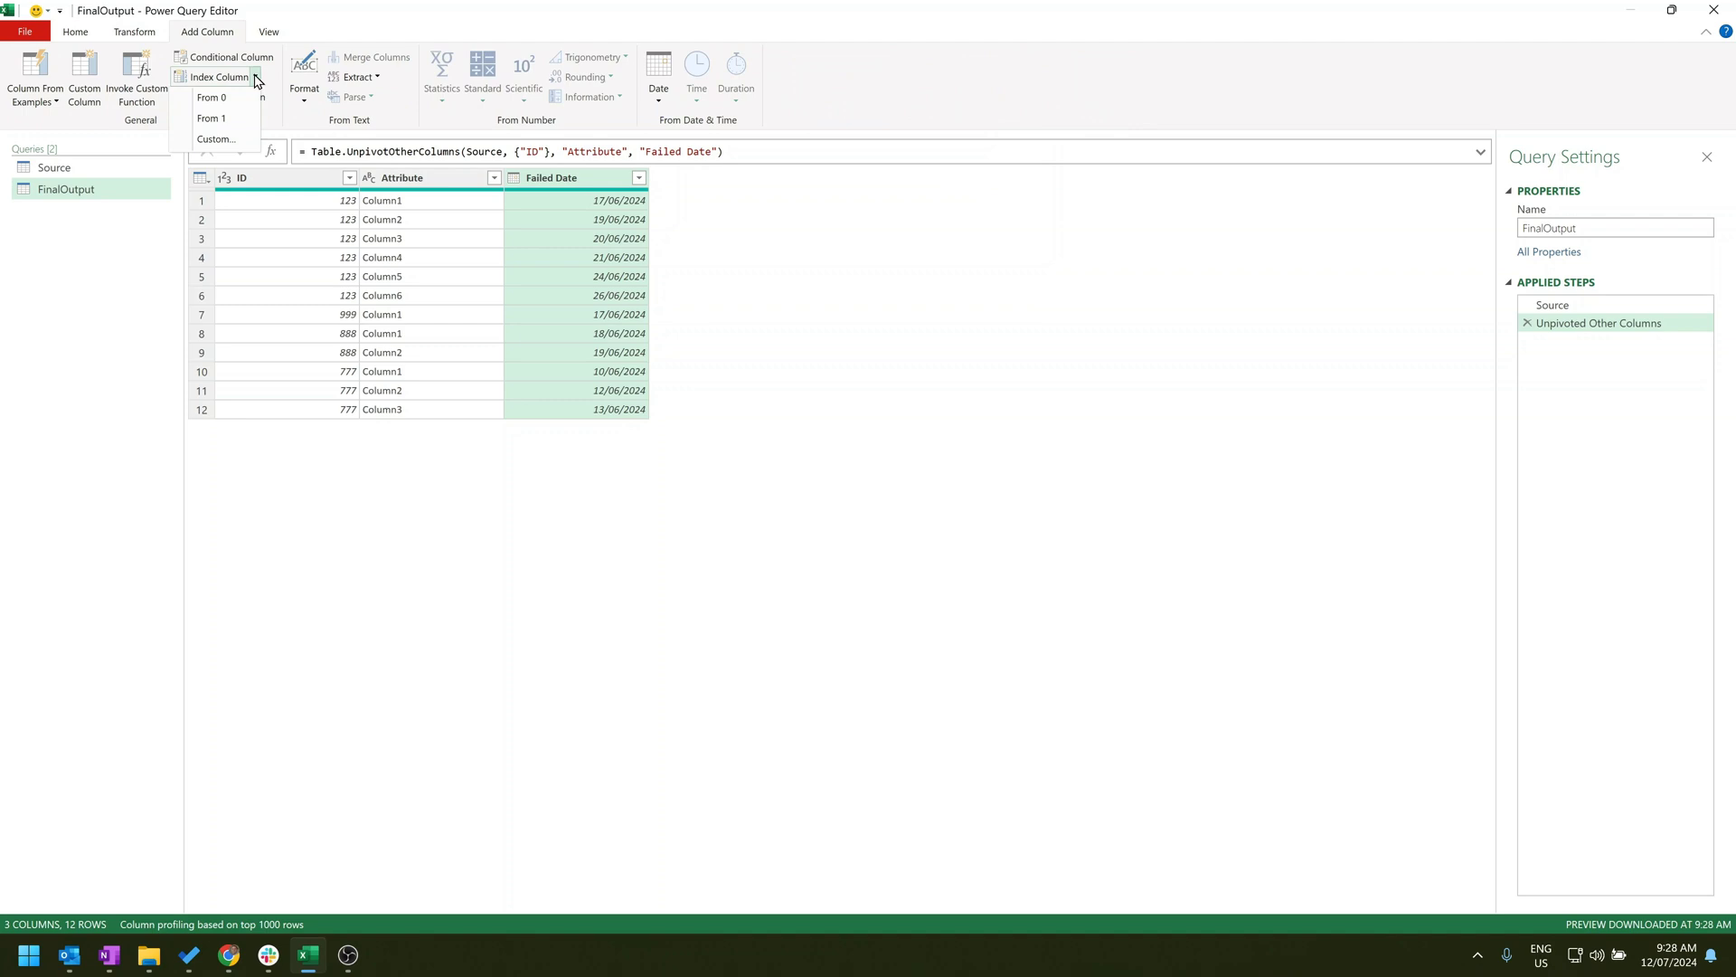
click(212, 118)
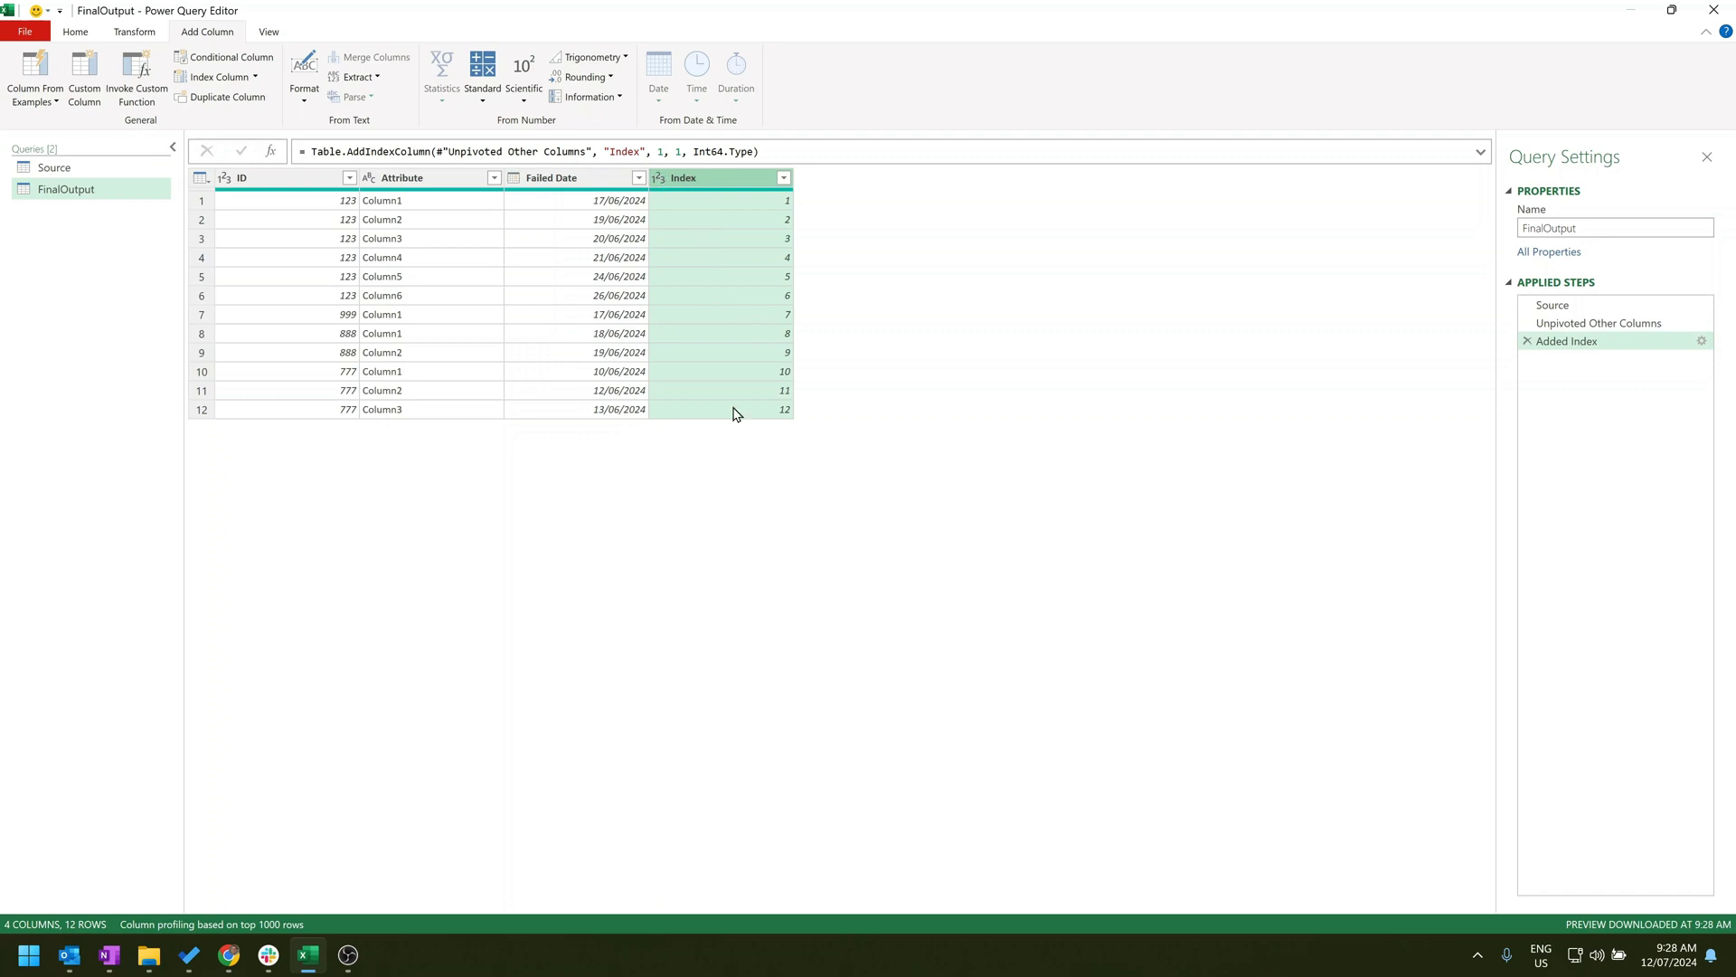
double_click(625, 151)
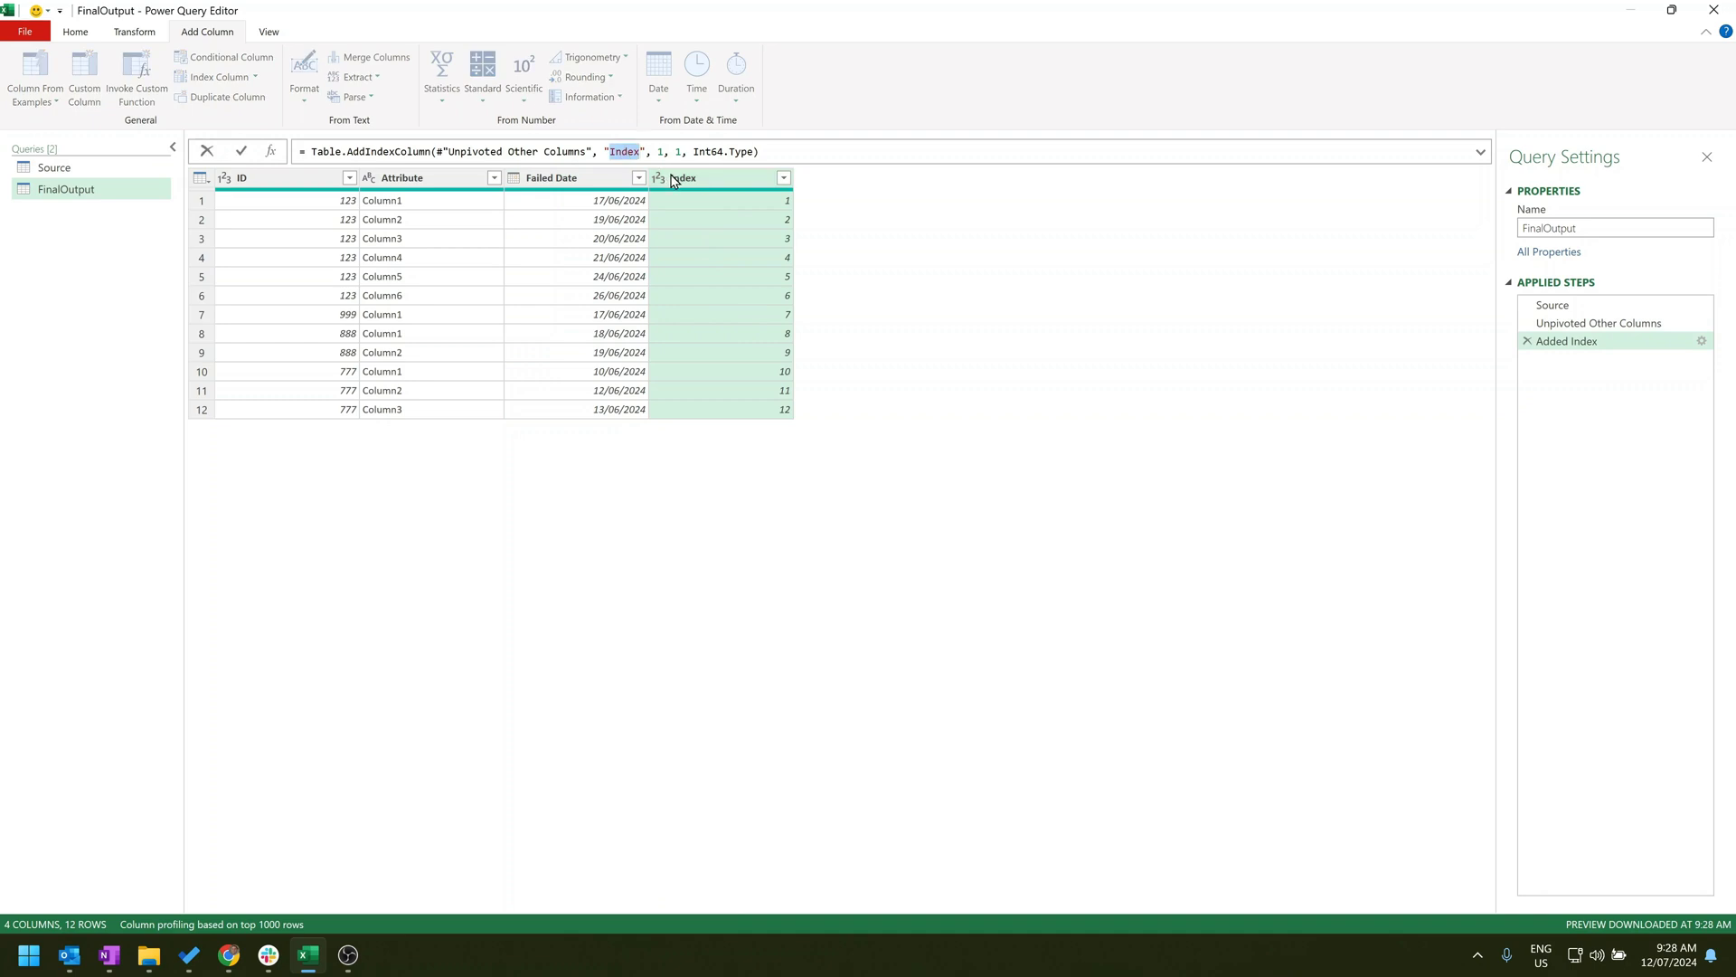
text(ThisID)
key(Return)
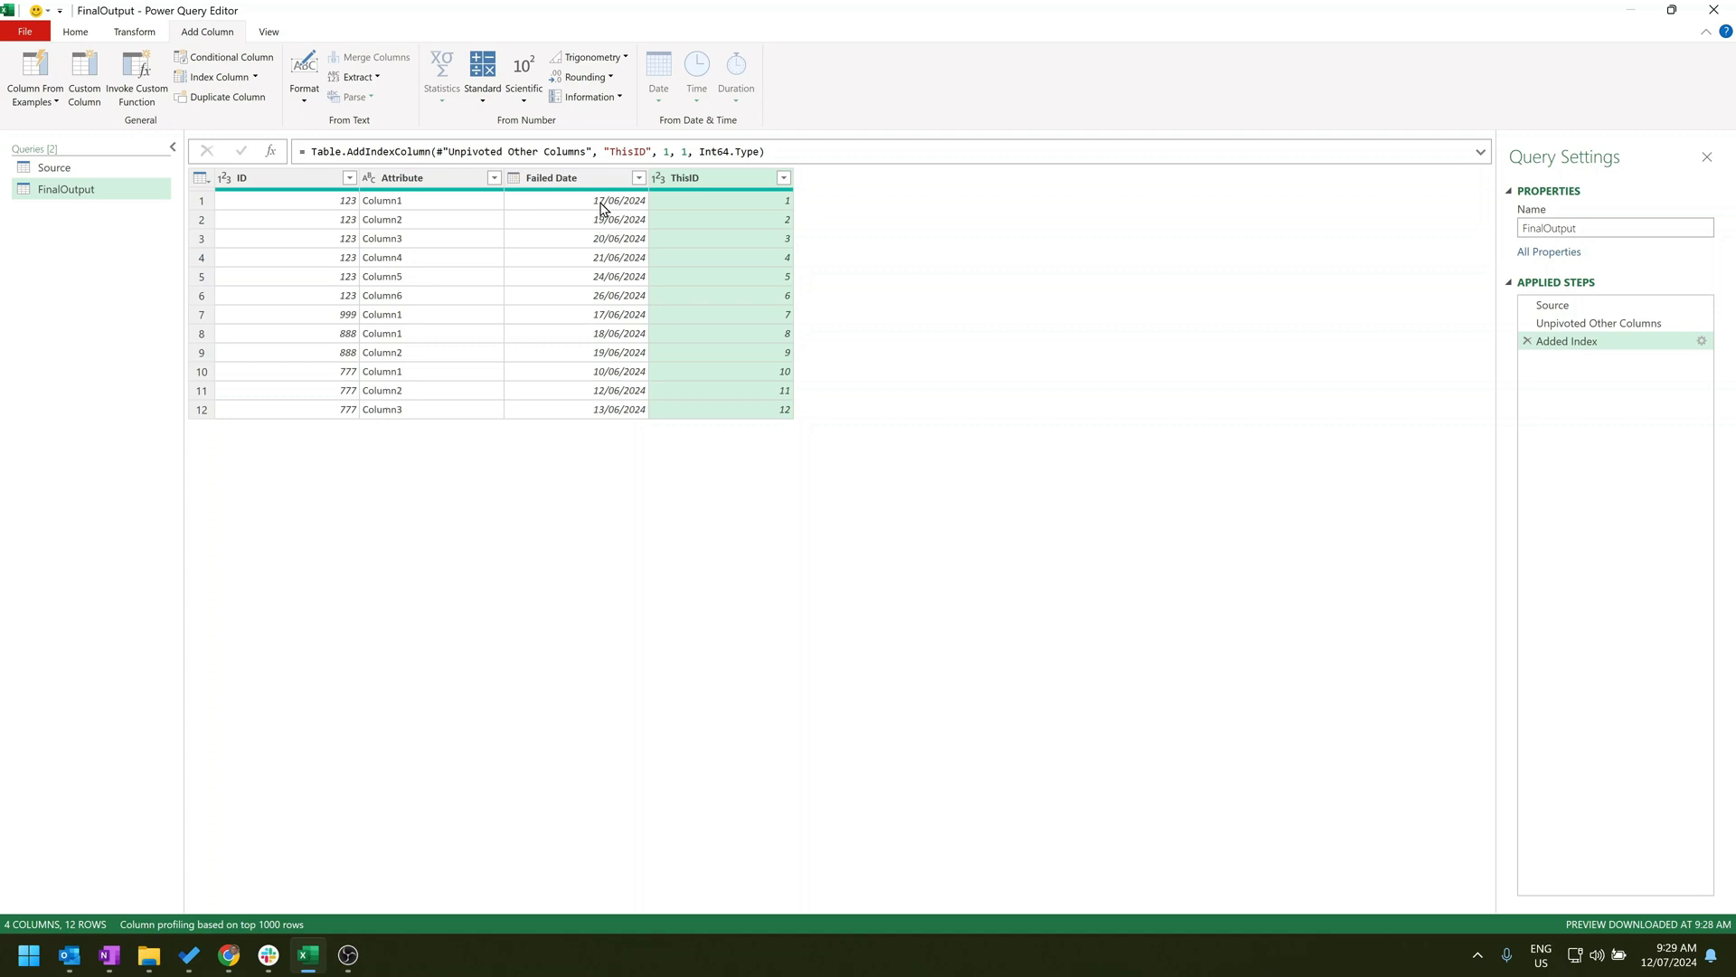
Set the starting value of the ThisID index to 0 in its formula.
click(665, 154)
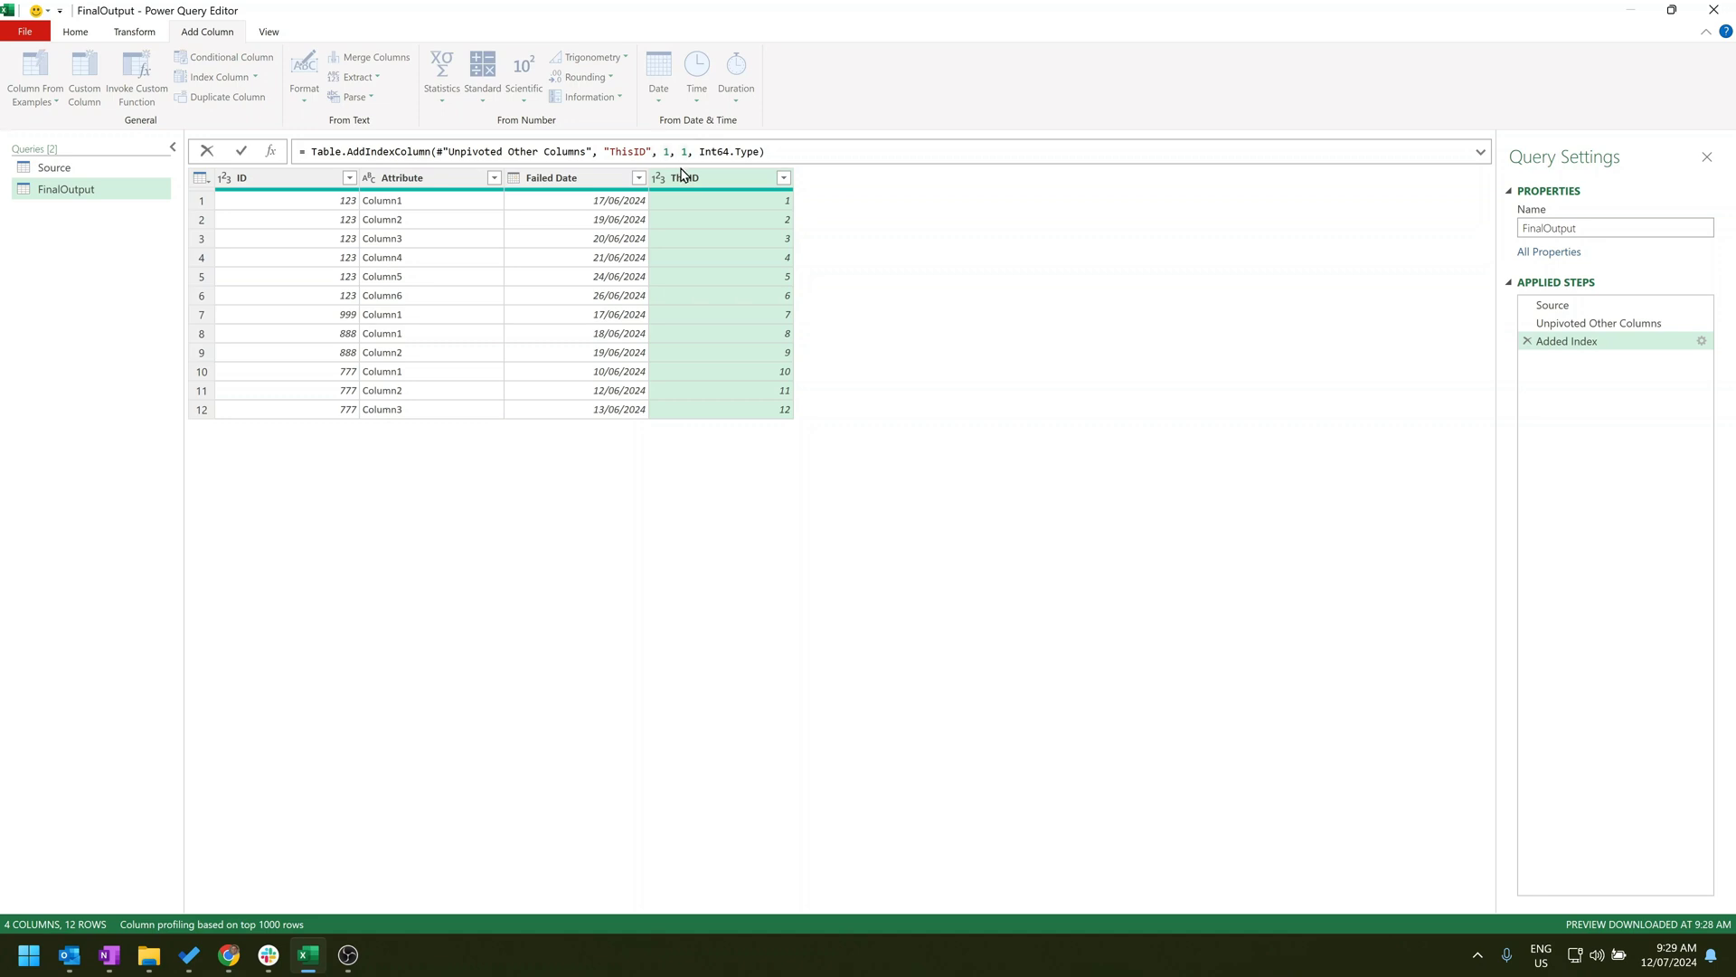
key(Delete)
text(0)
key(Return)
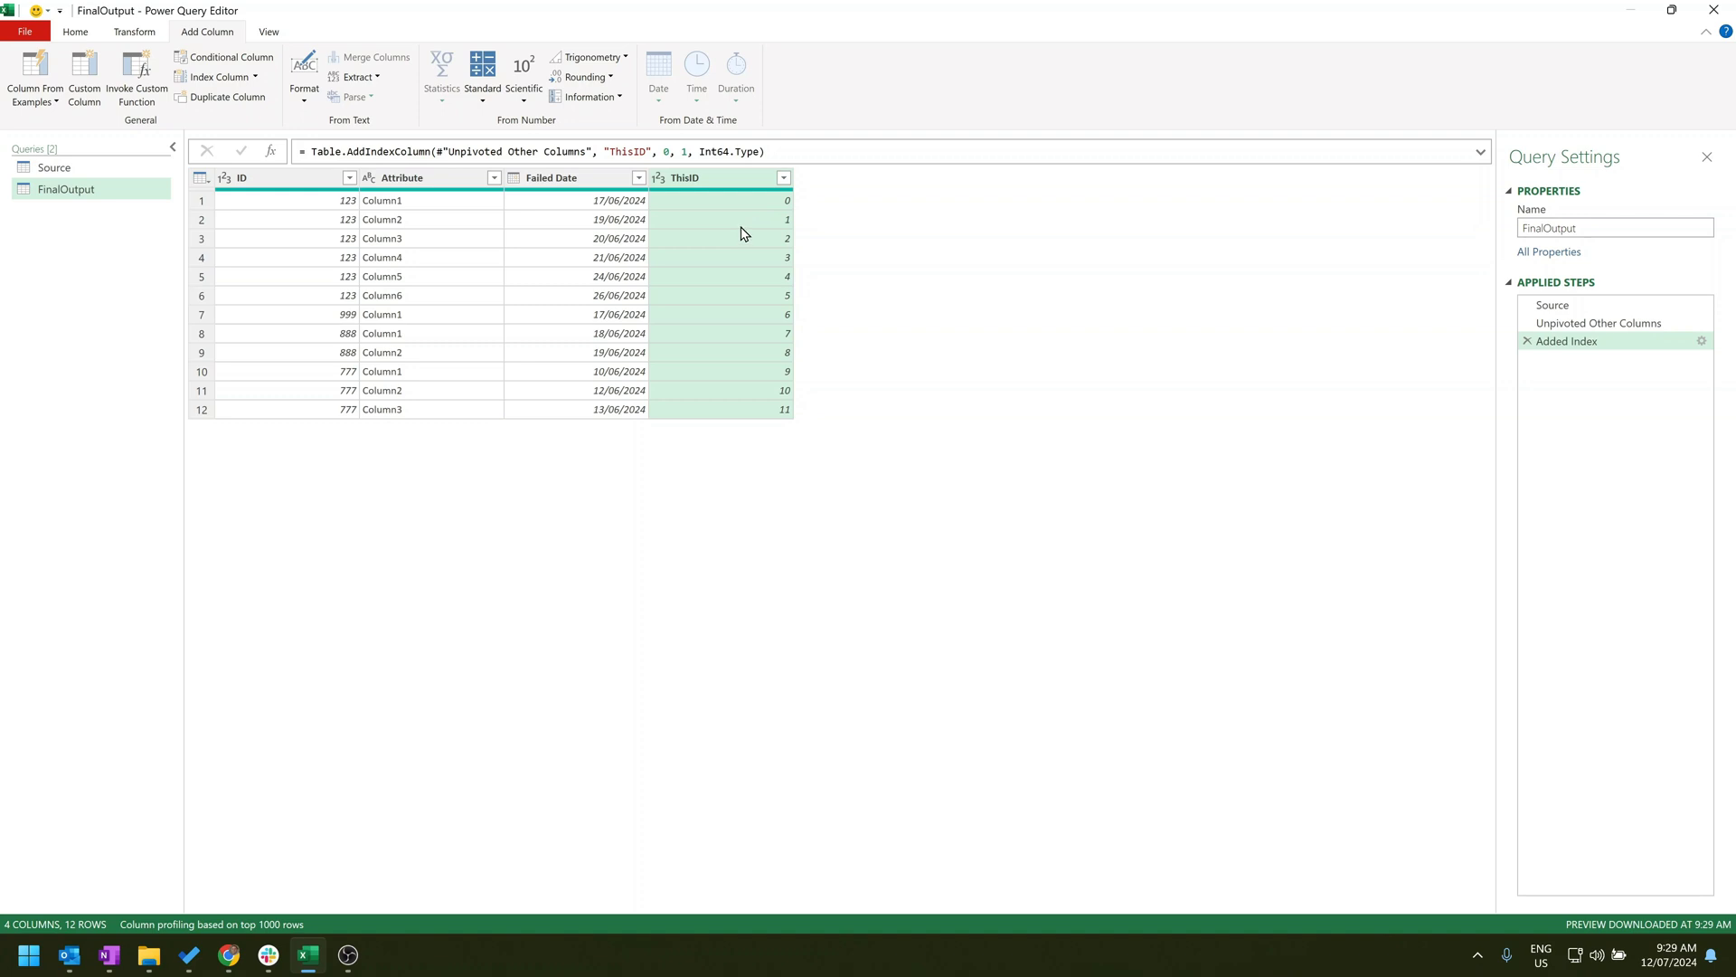
Add a second index column starting from 1 and name it NextId within the step's formula.
click(254, 79)
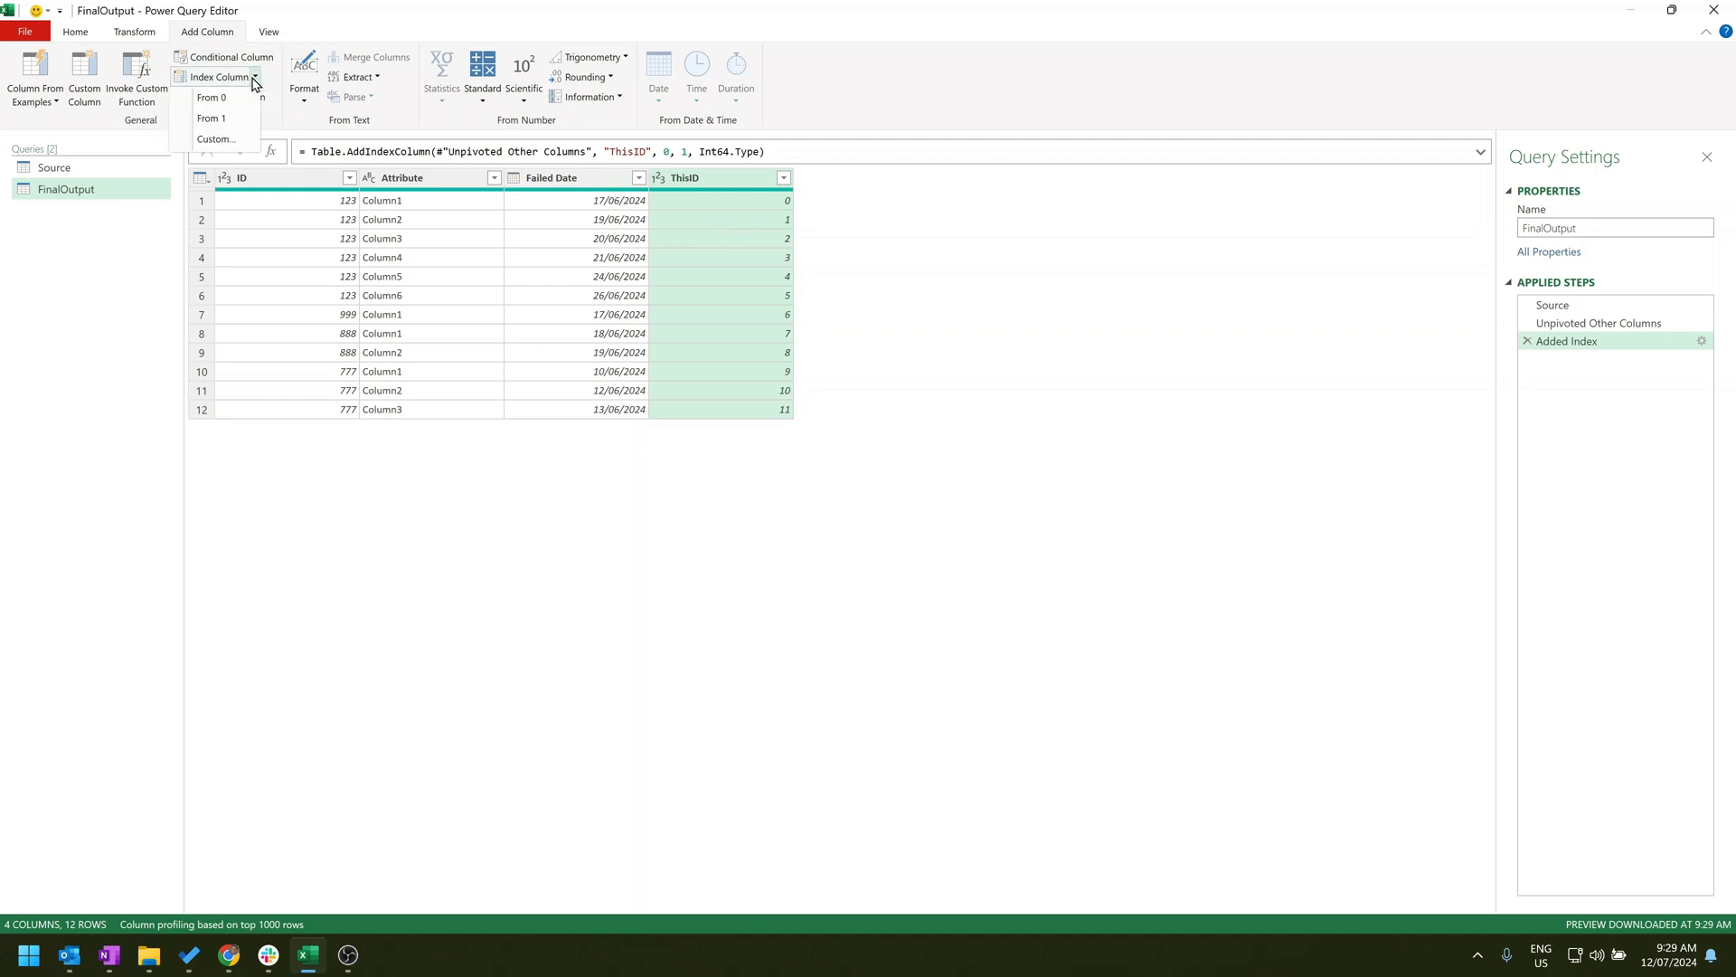
click(231, 119)
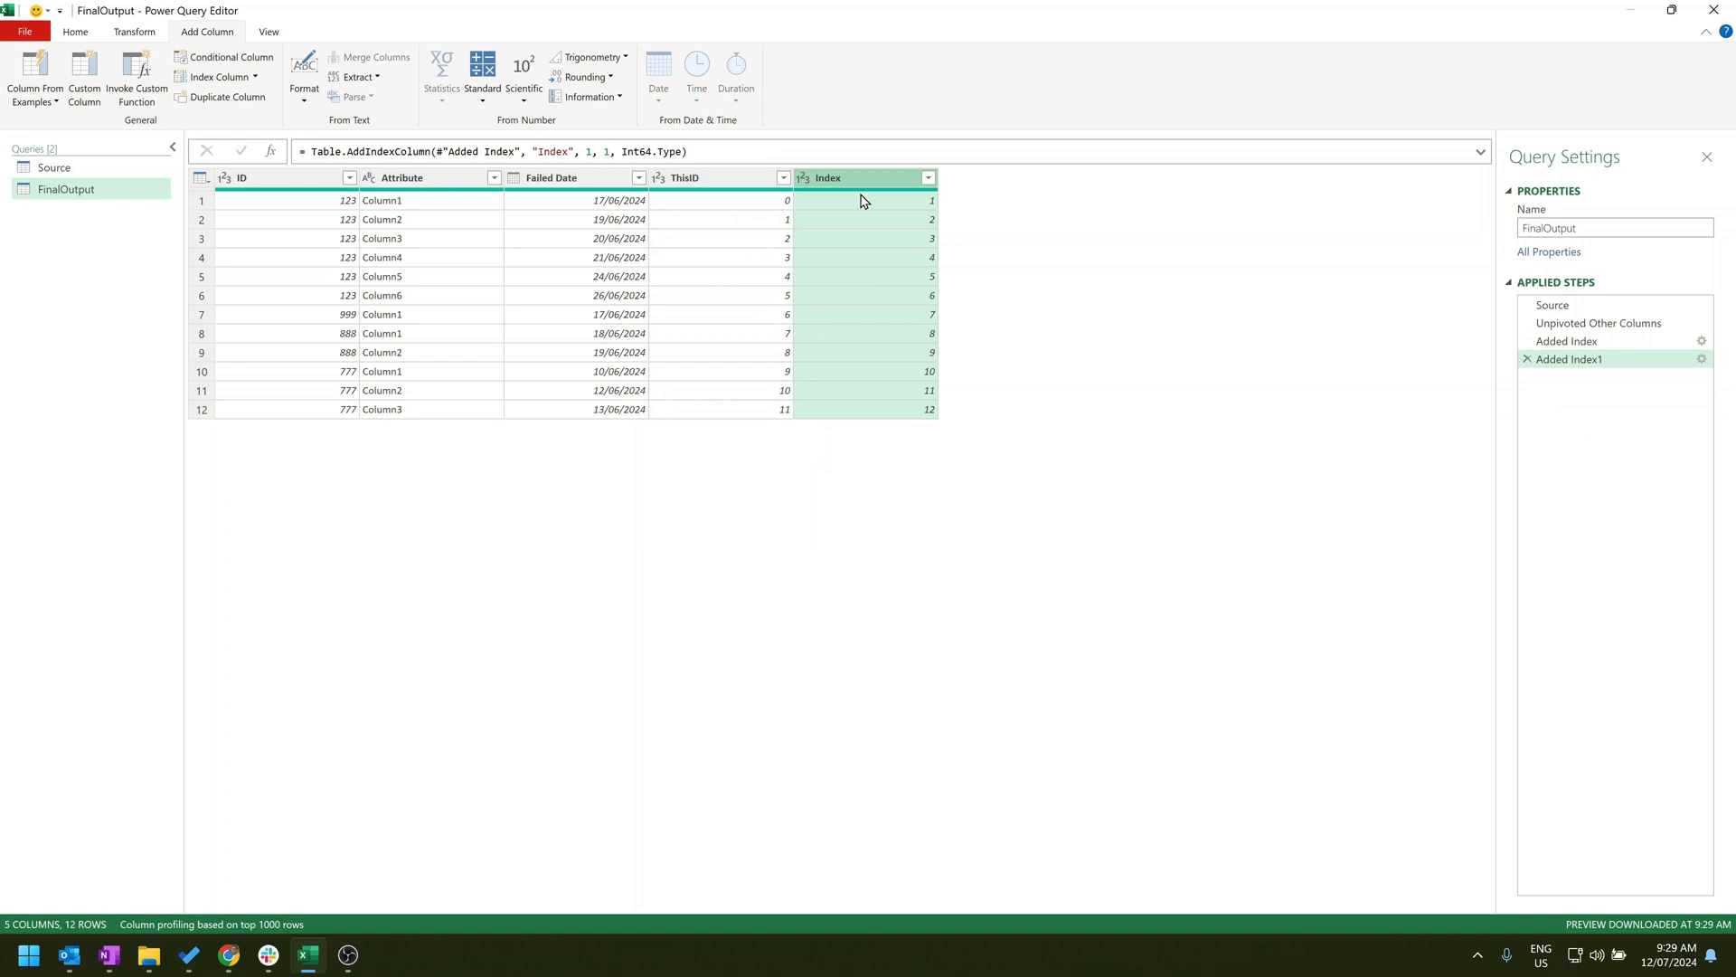
double_click(553, 151)
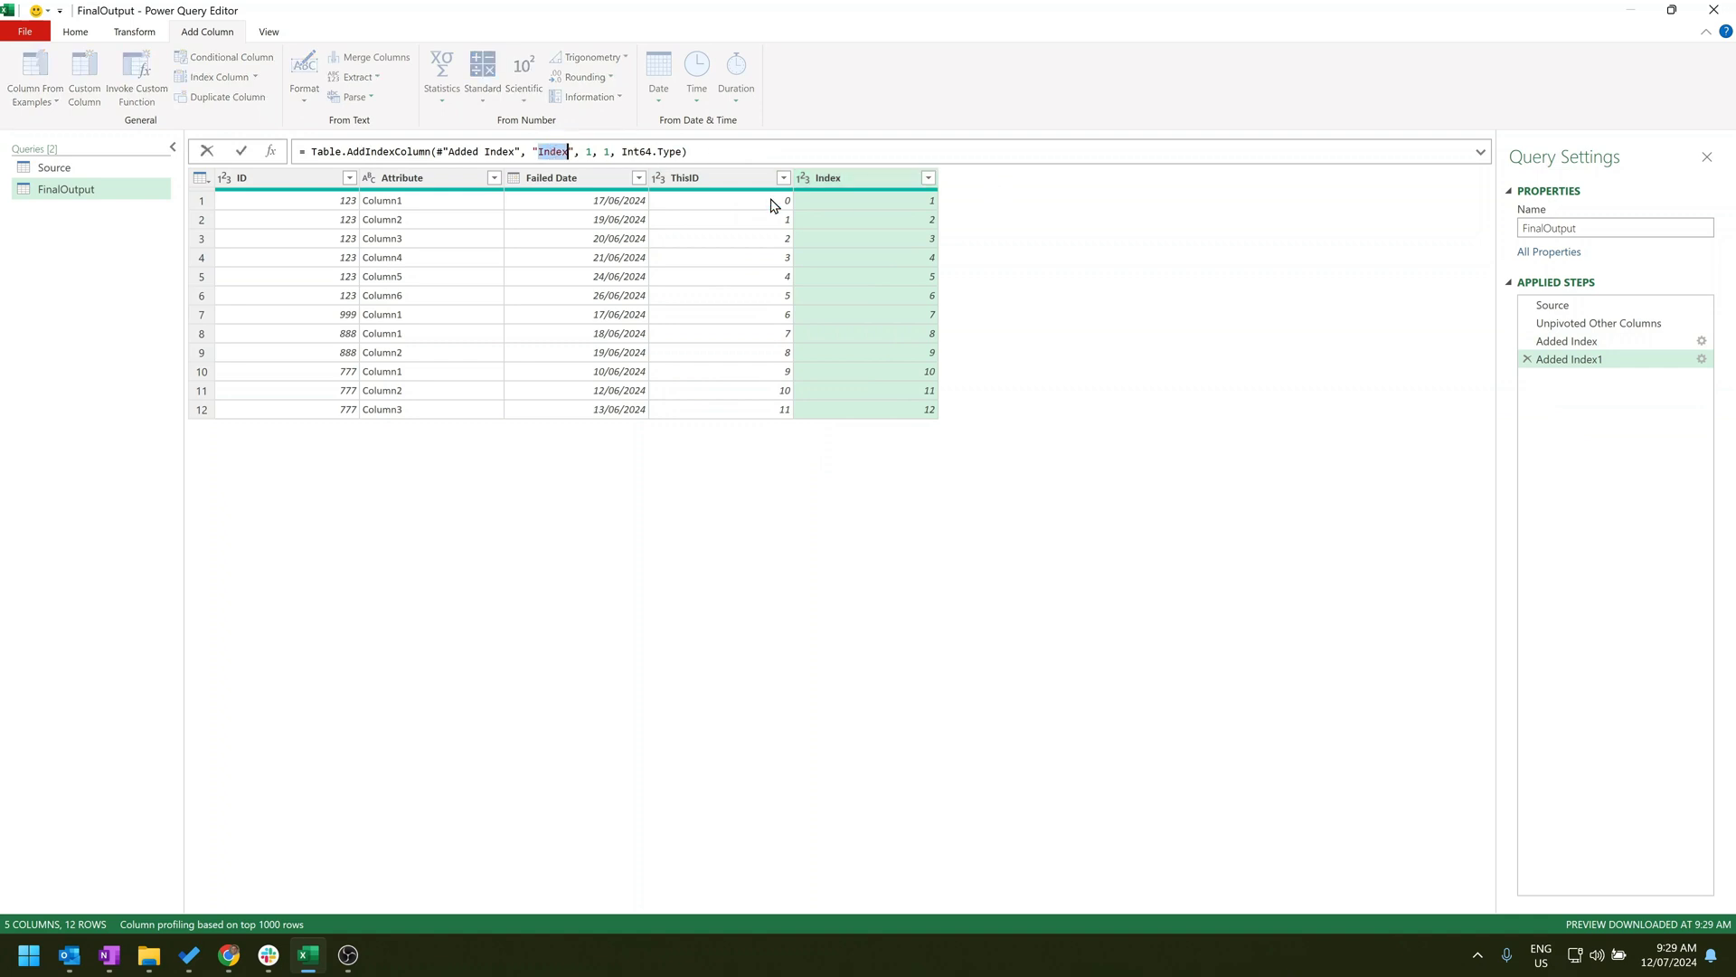
text(NextId)
key(Return)
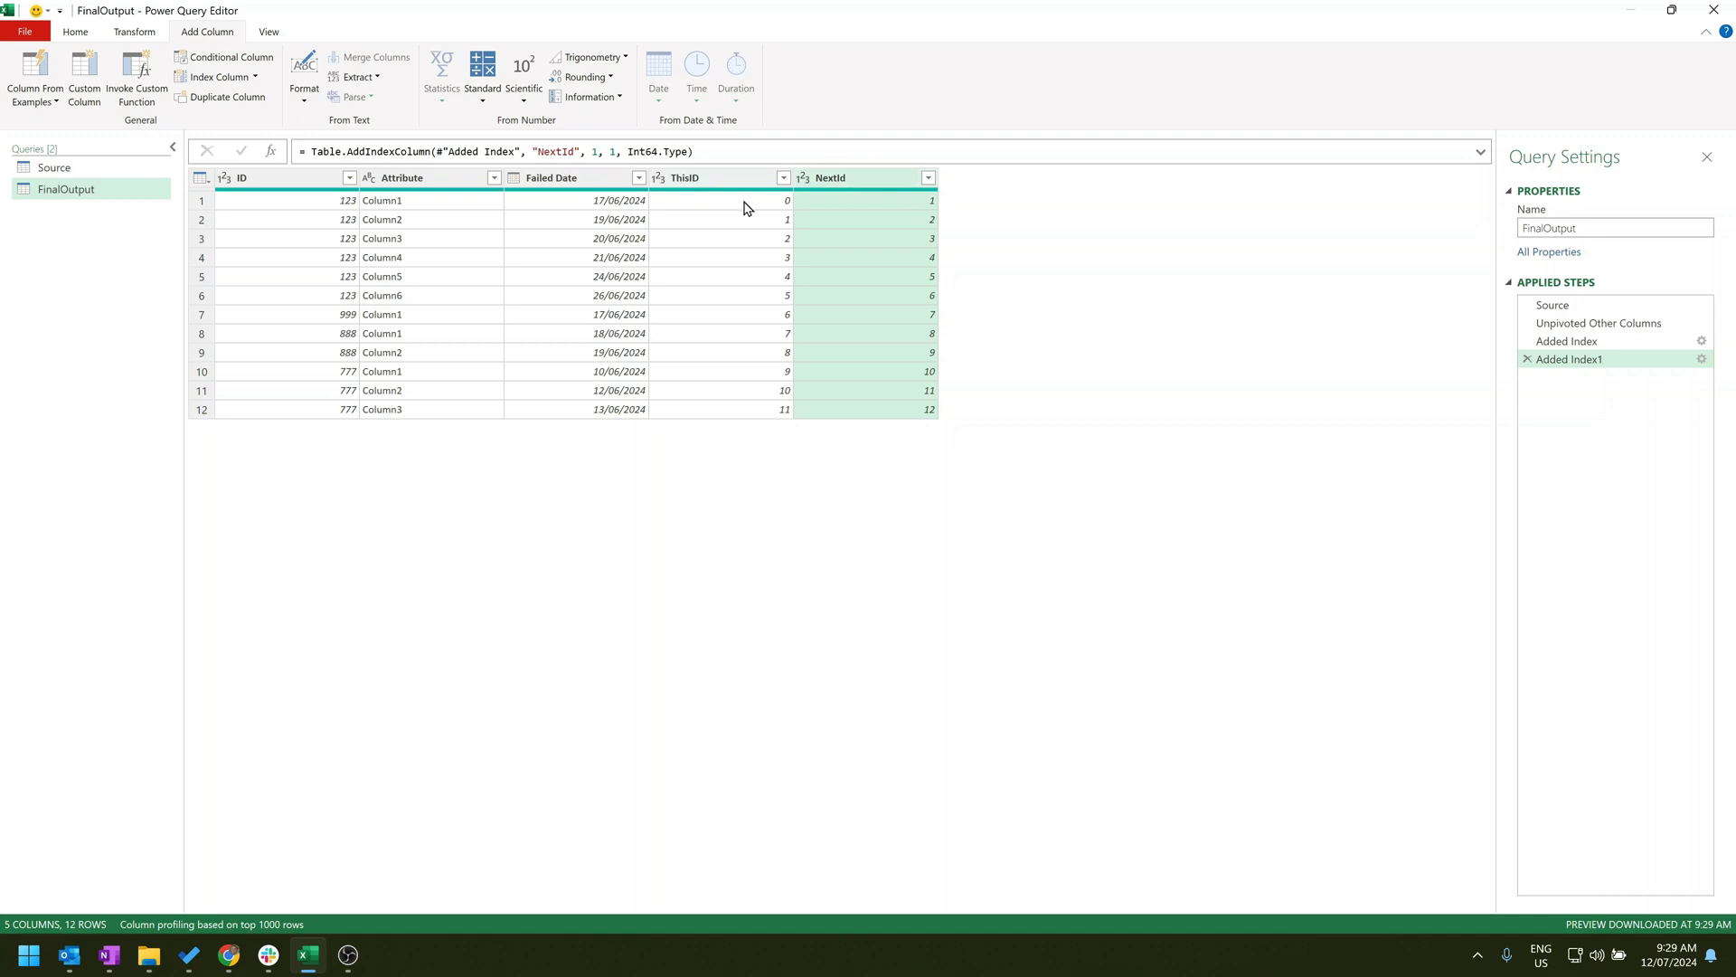
click(705, 181)
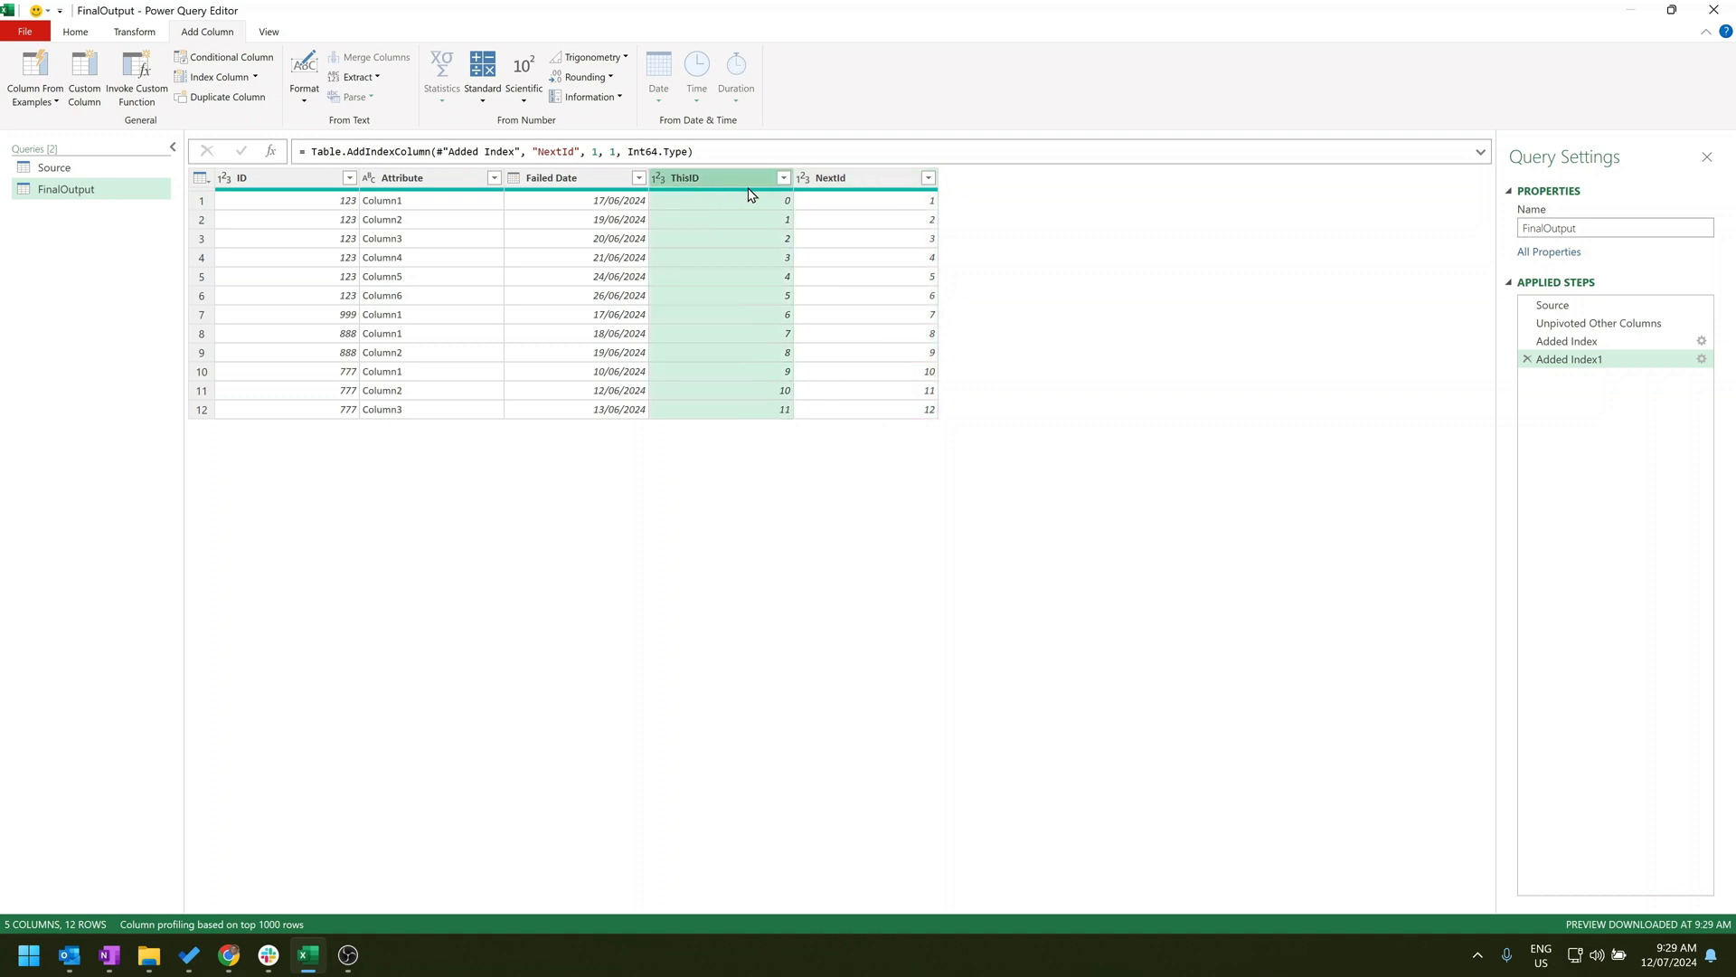
click(855, 180)
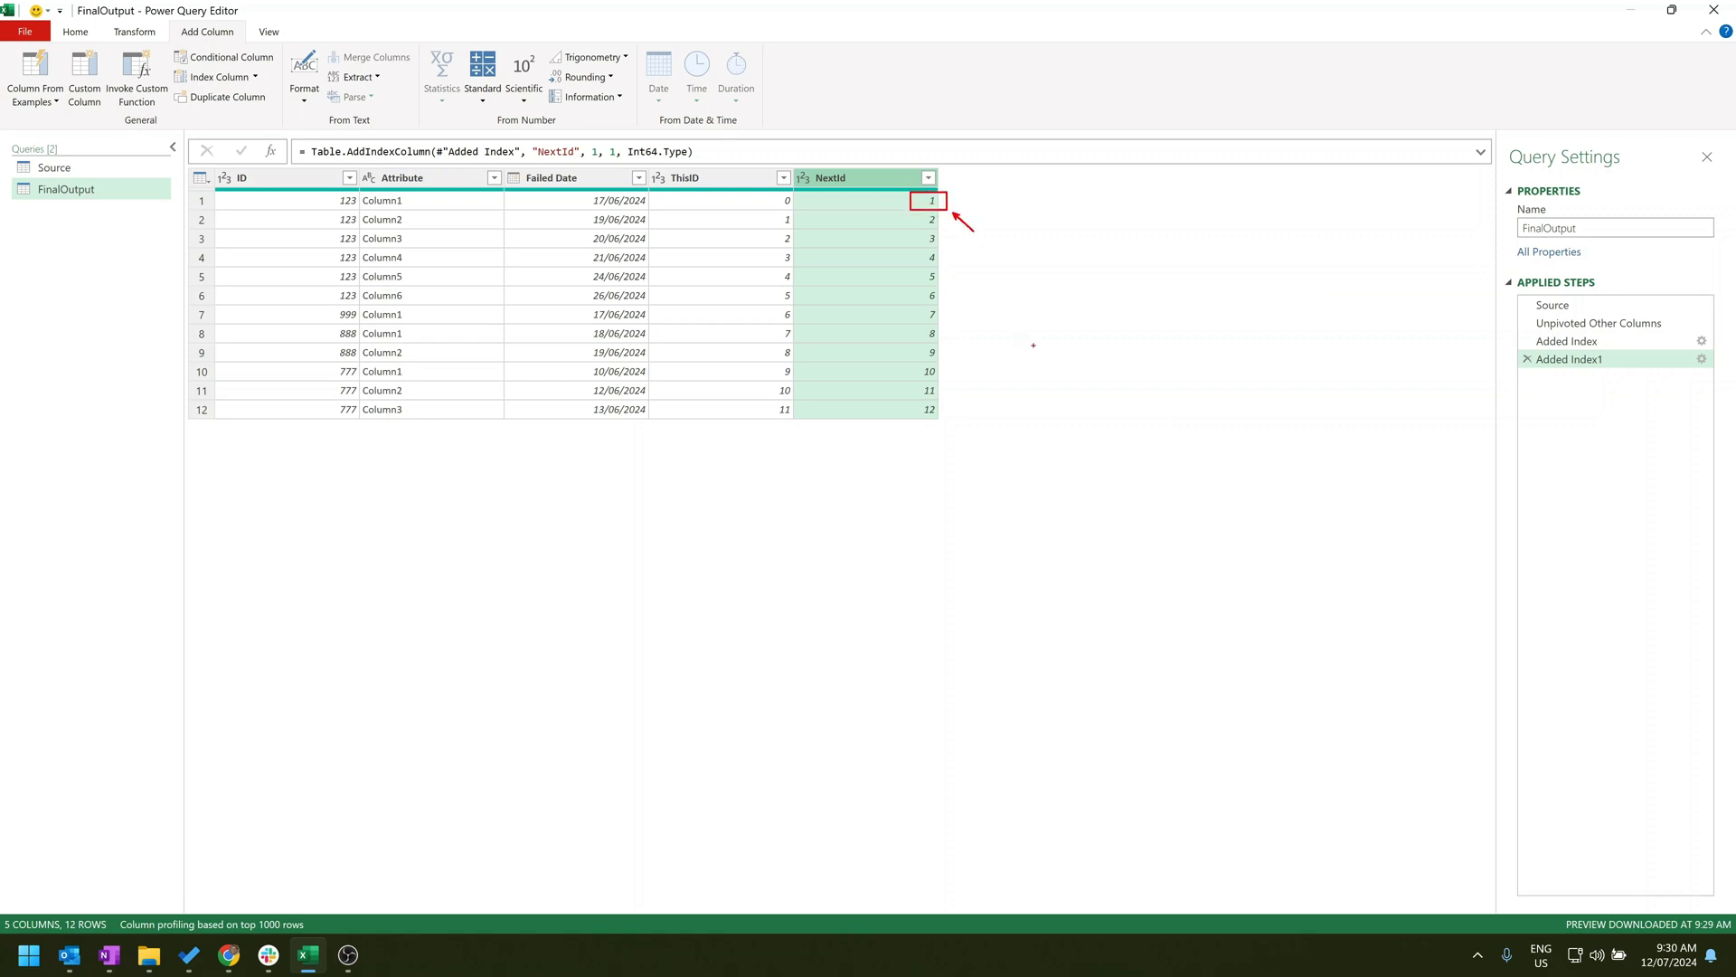
drag(573, 210, 651, 228)
drag(762, 215, 800, 228)
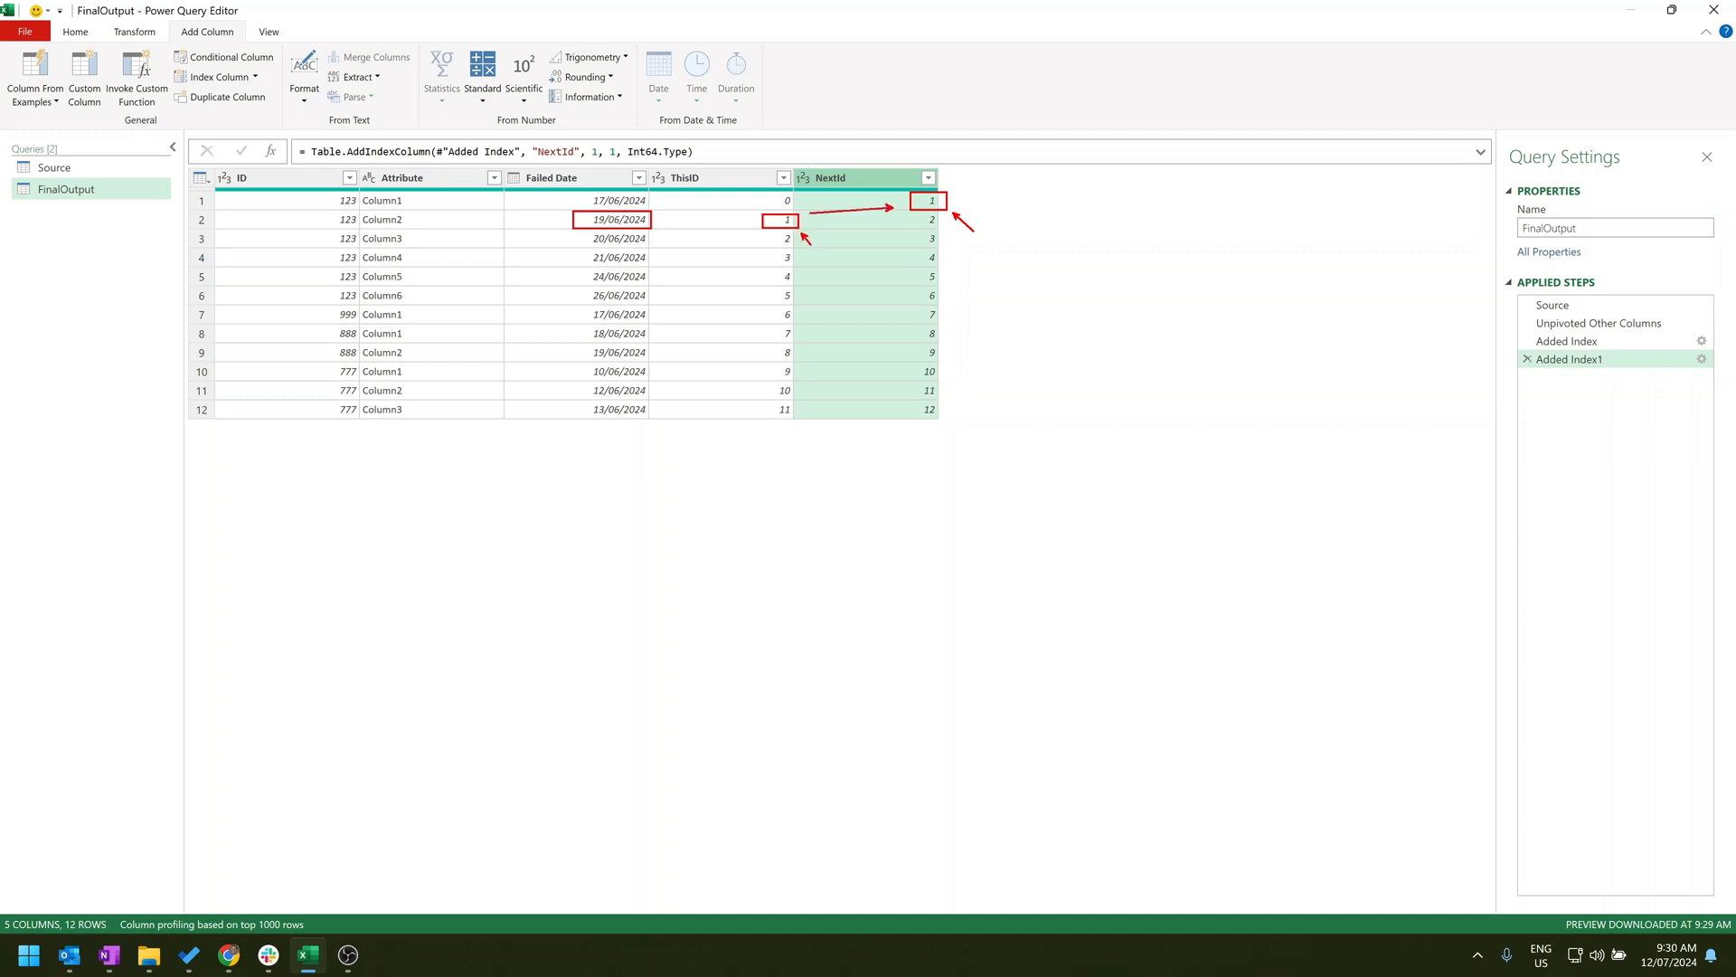
drag(810, 214, 798, 213)
key(Escape)
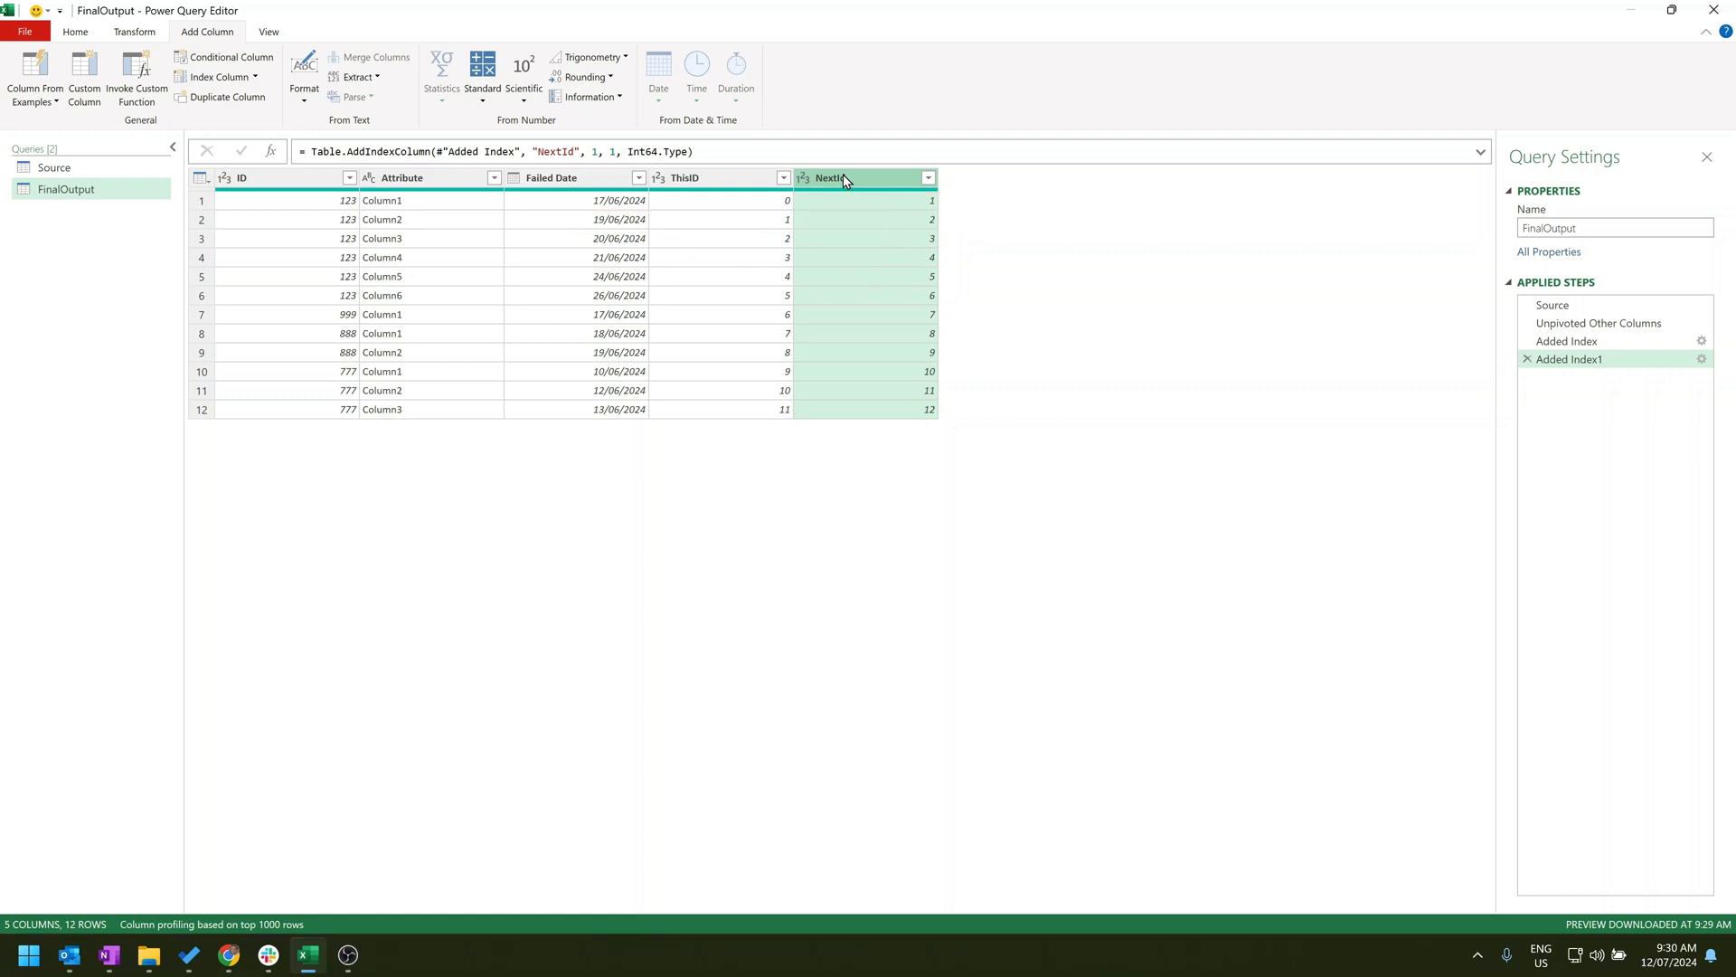
Merge FinalOutput with itself as a left outer join, matching NextId in the first table to ThisID in the second.
click(88, 34)
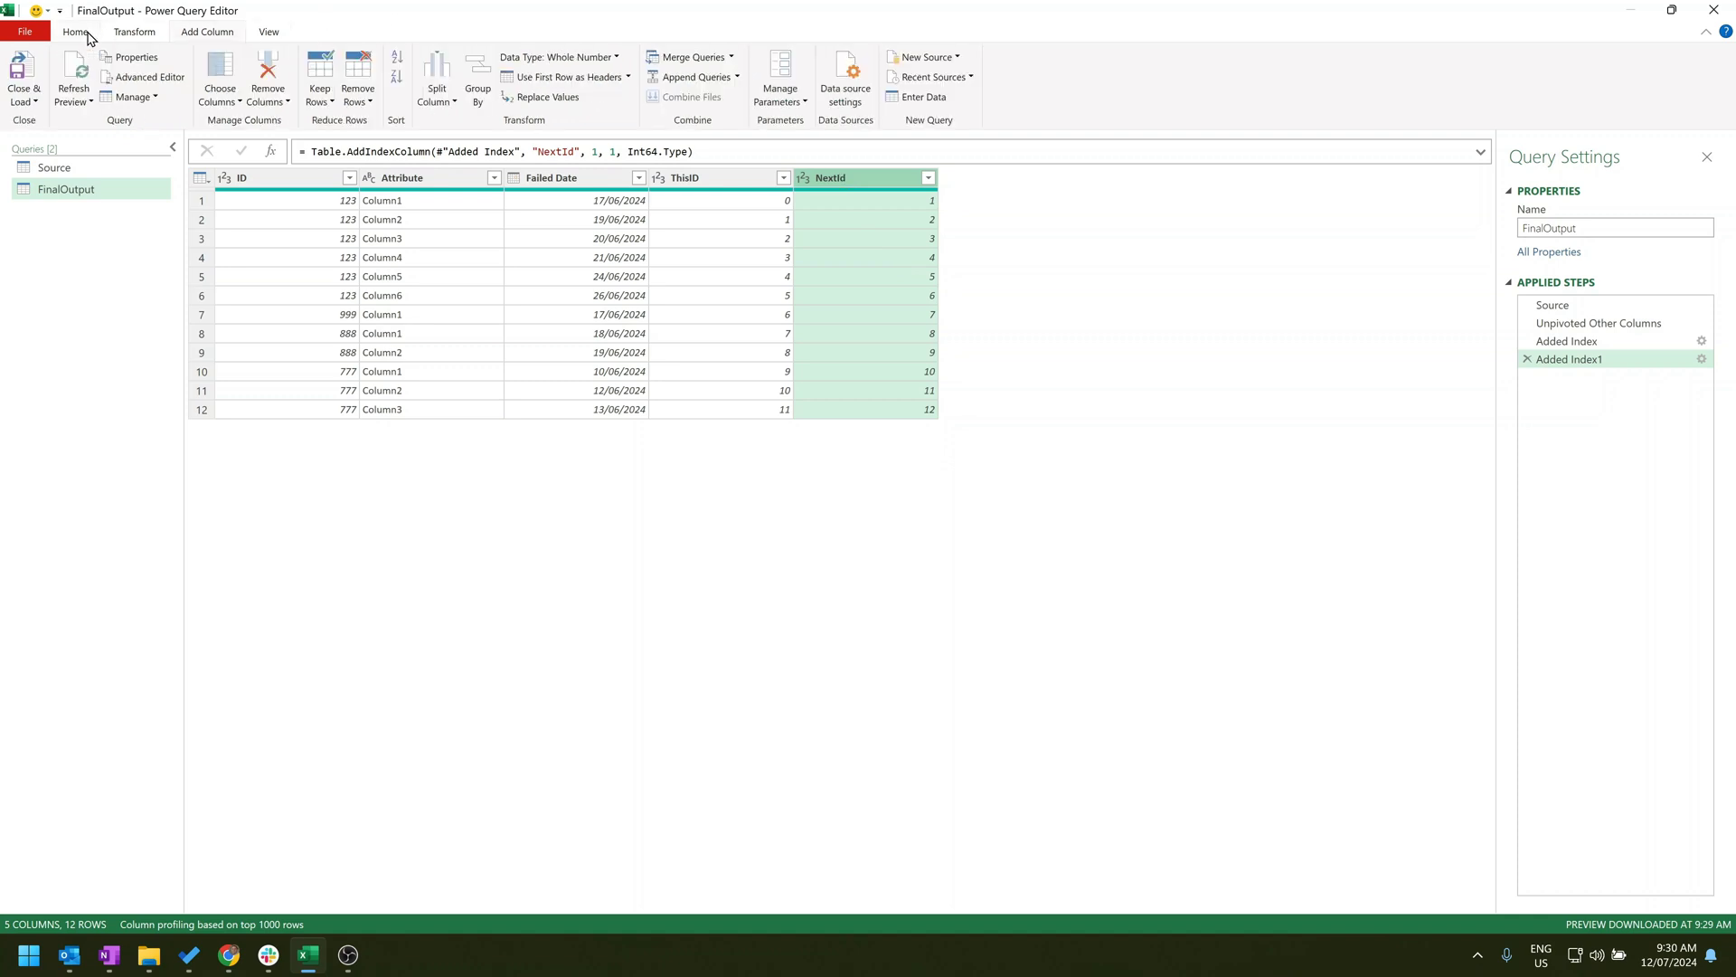
click(708, 64)
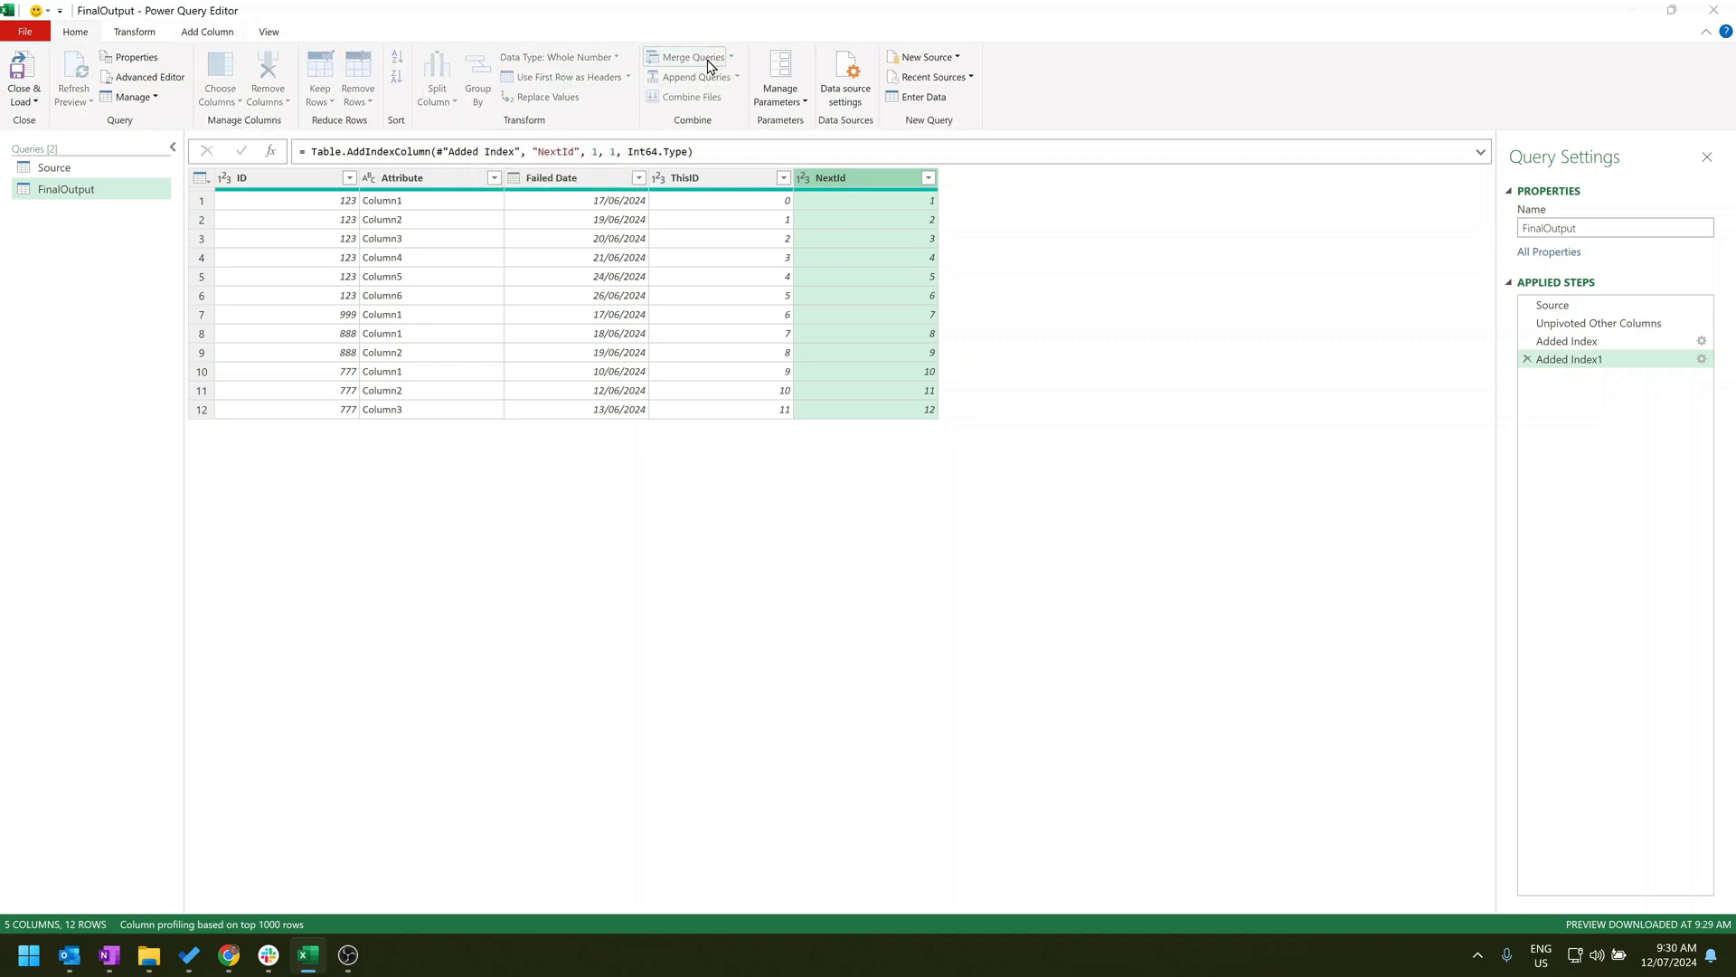
click(705, 447)
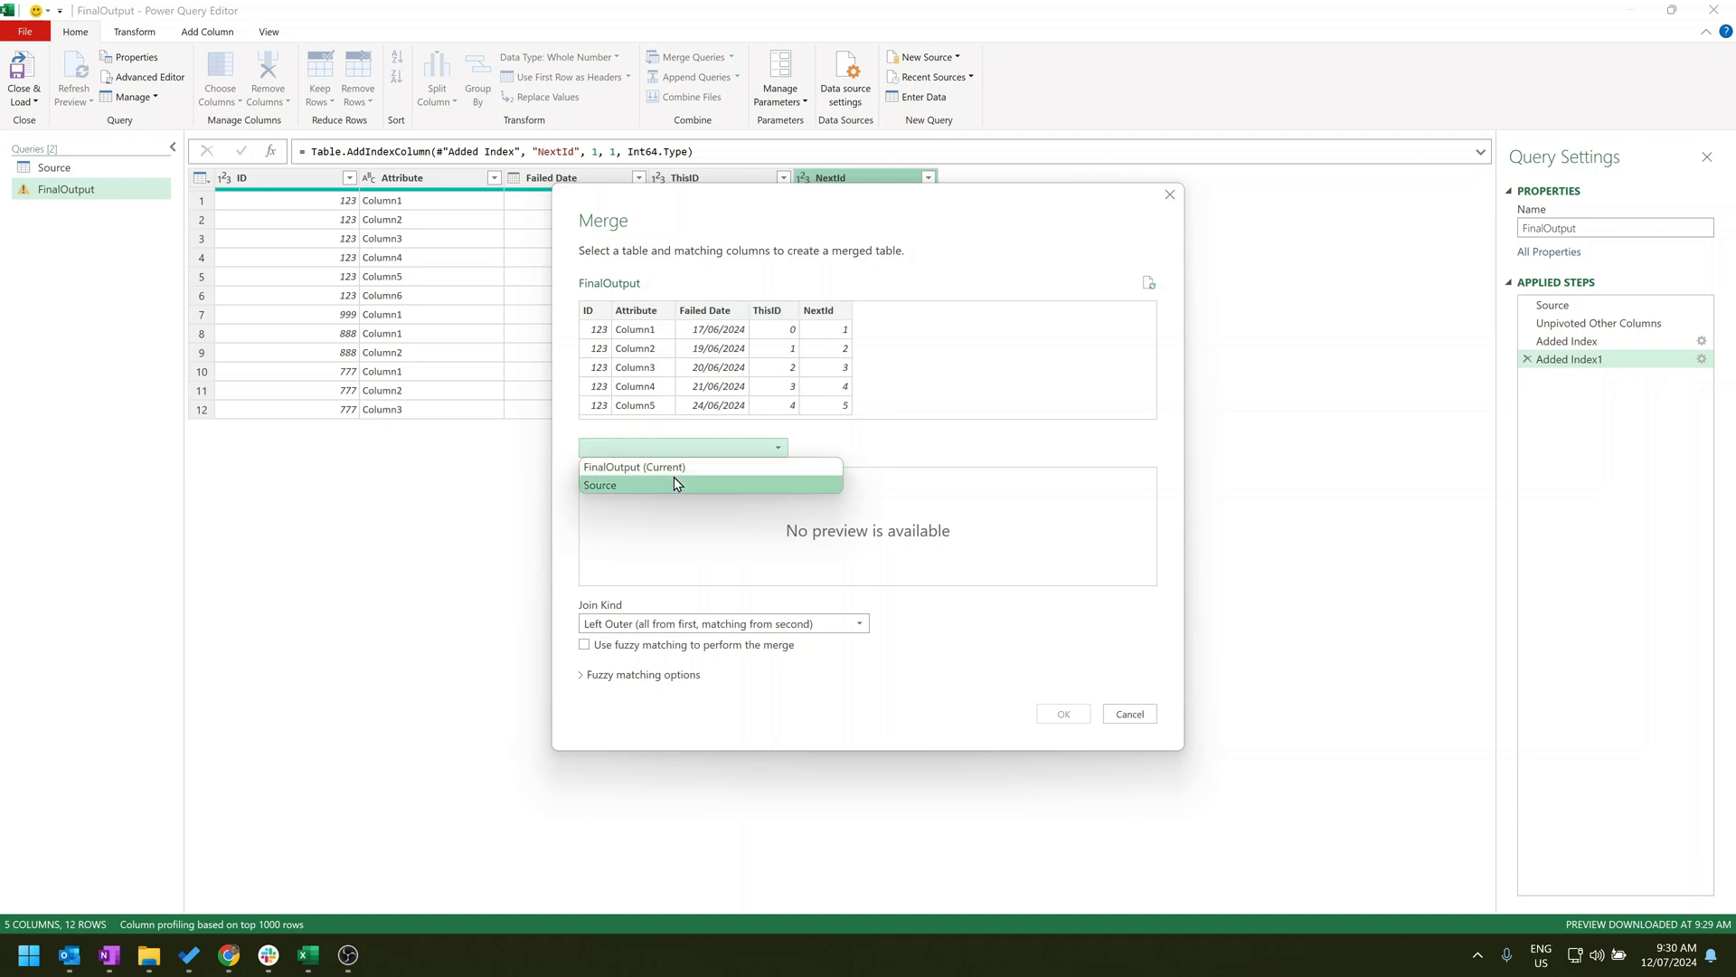
click(624, 467)
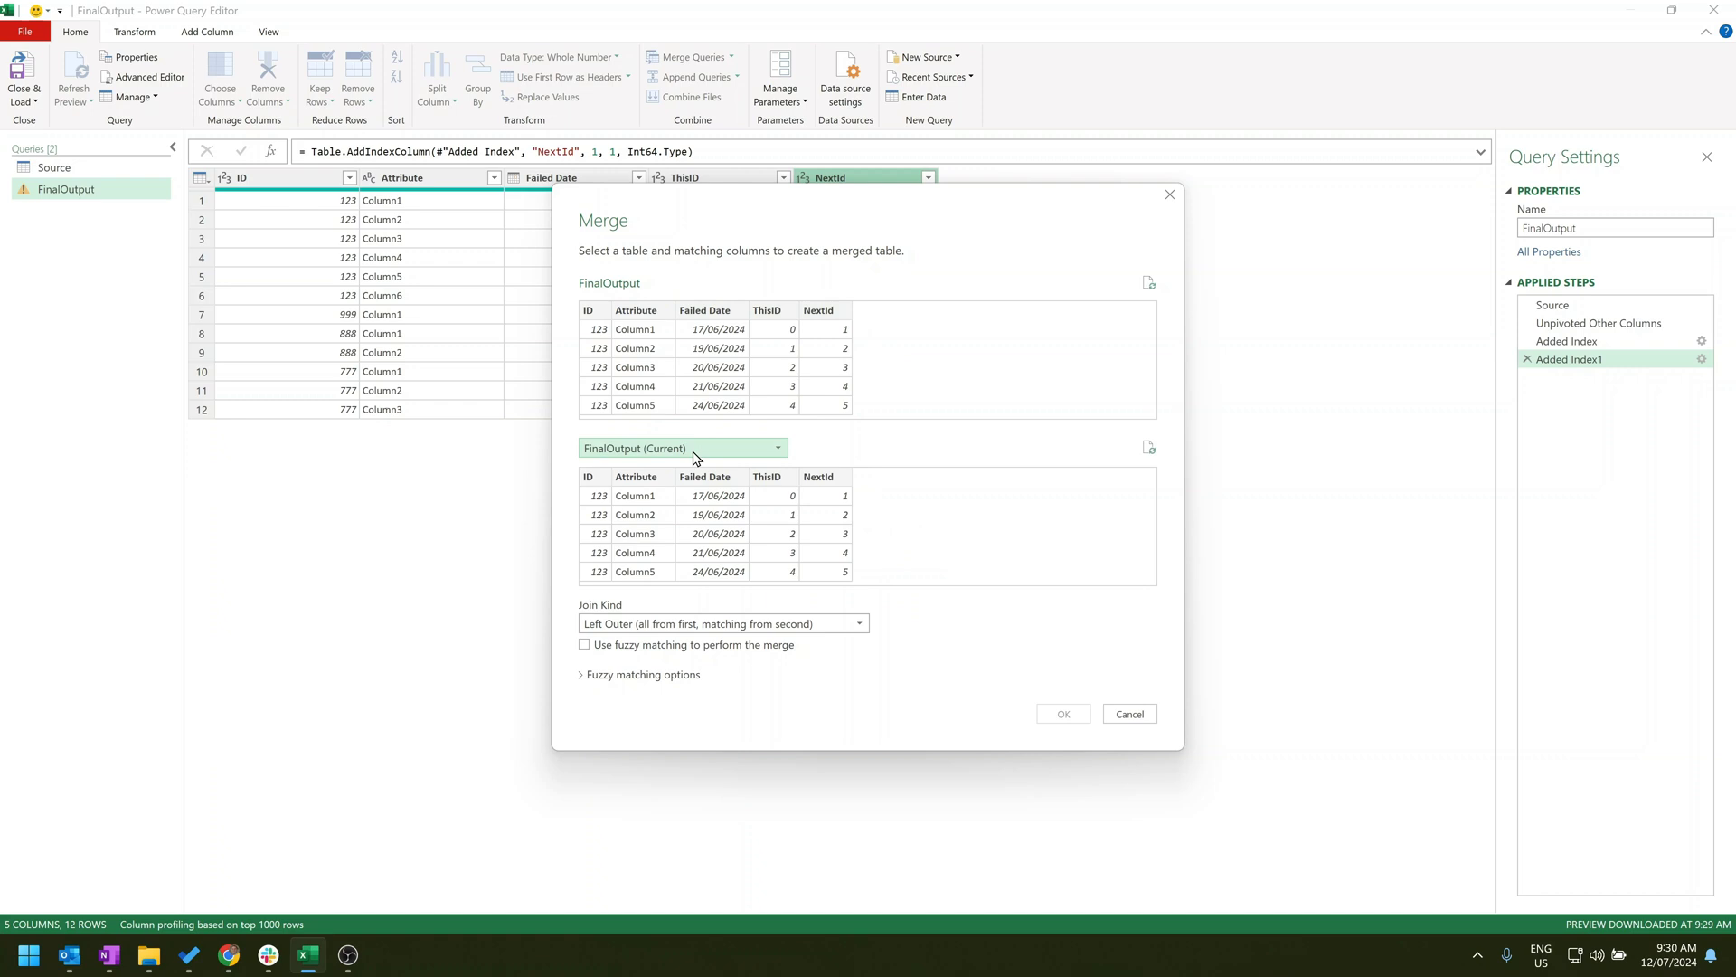
click(823, 314)
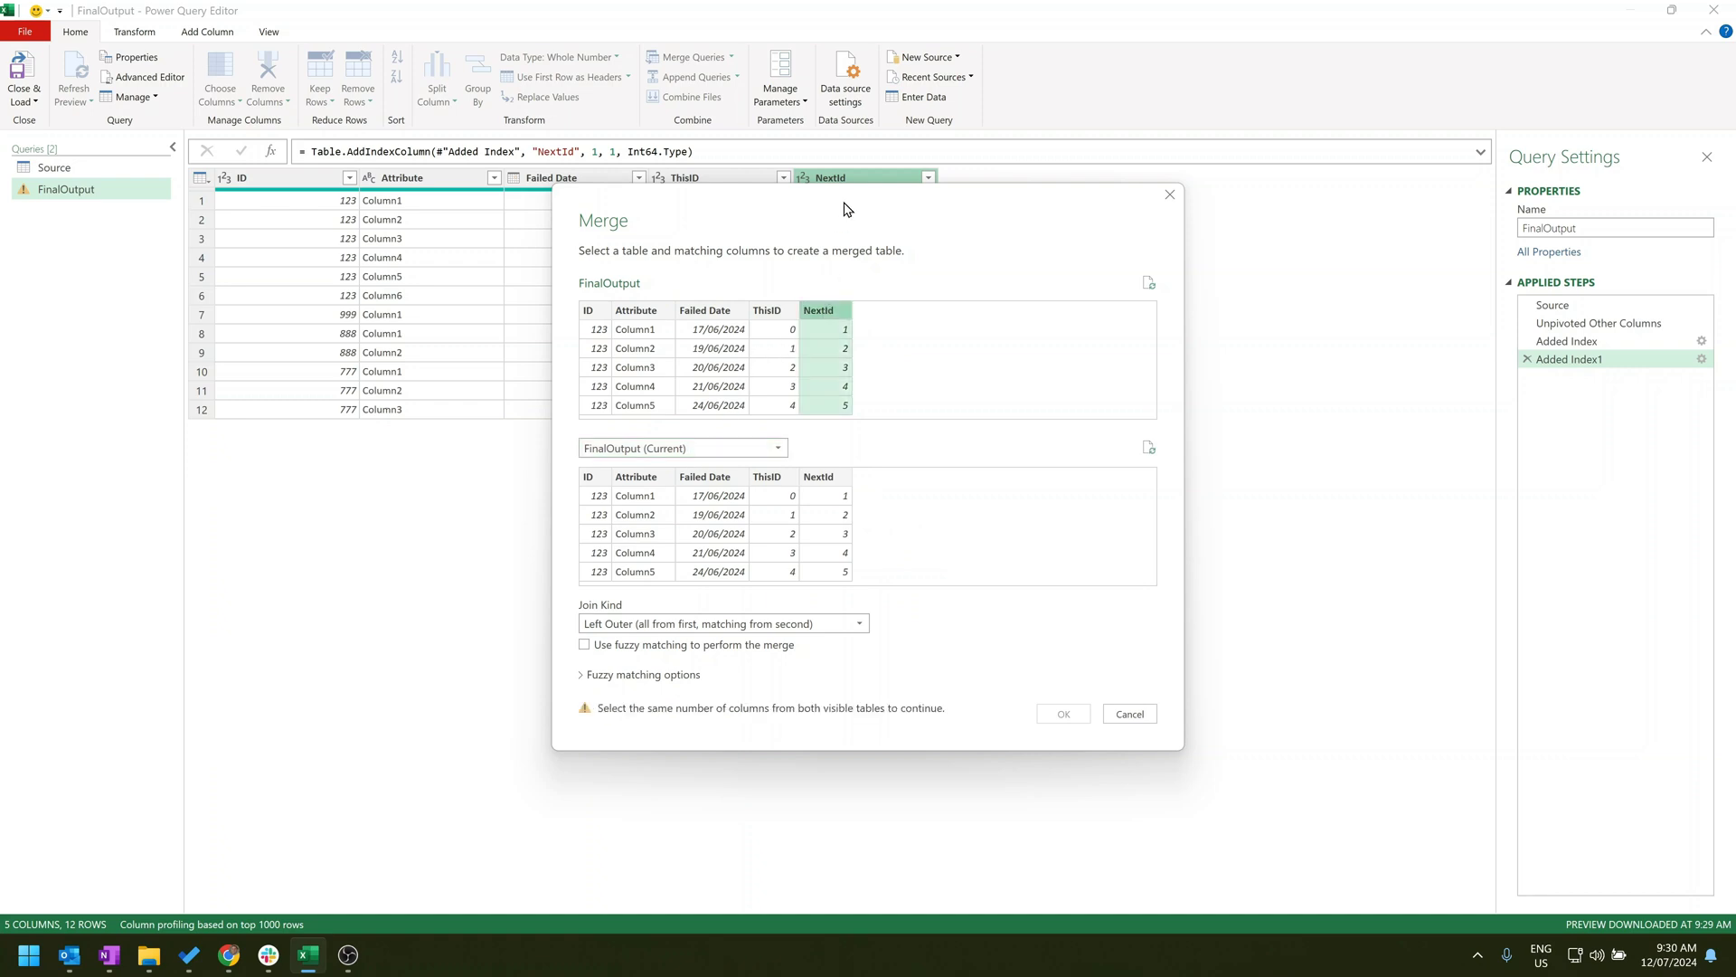
click(782, 479)
drag(880, 201, 1278, 205)
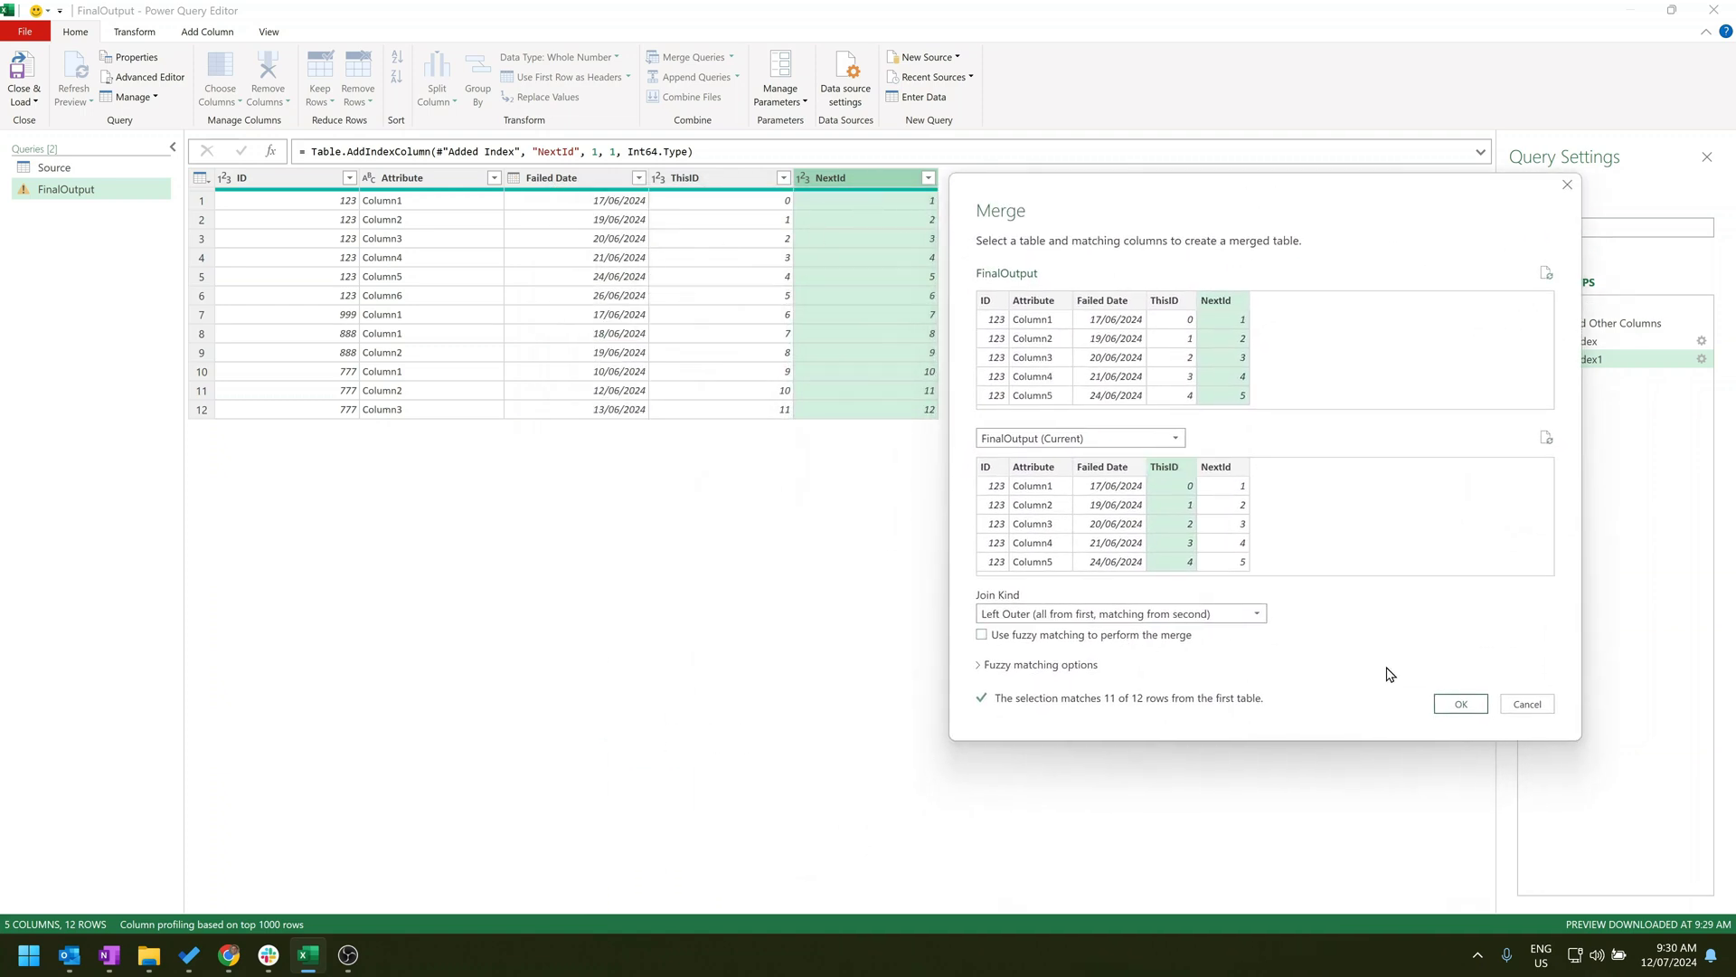
click(1458, 705)
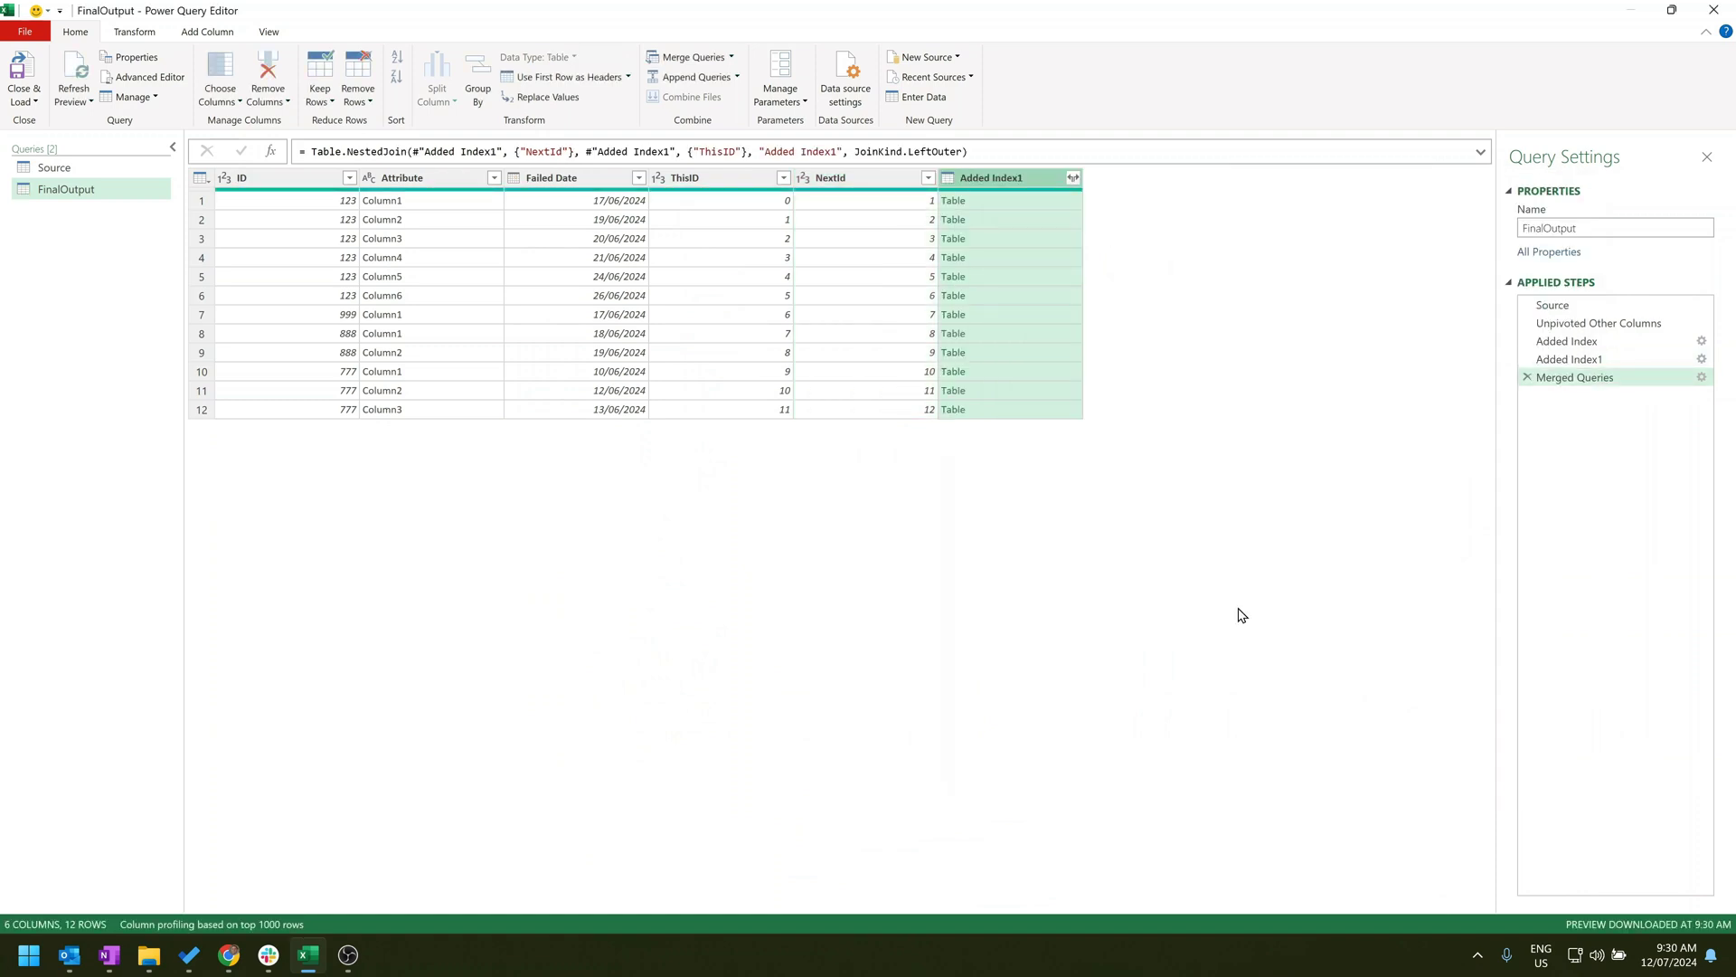
Expand the merged table column to only ID and Failed Date, without the original column name as prefix.
click(1073, 179)
click(836, 252)
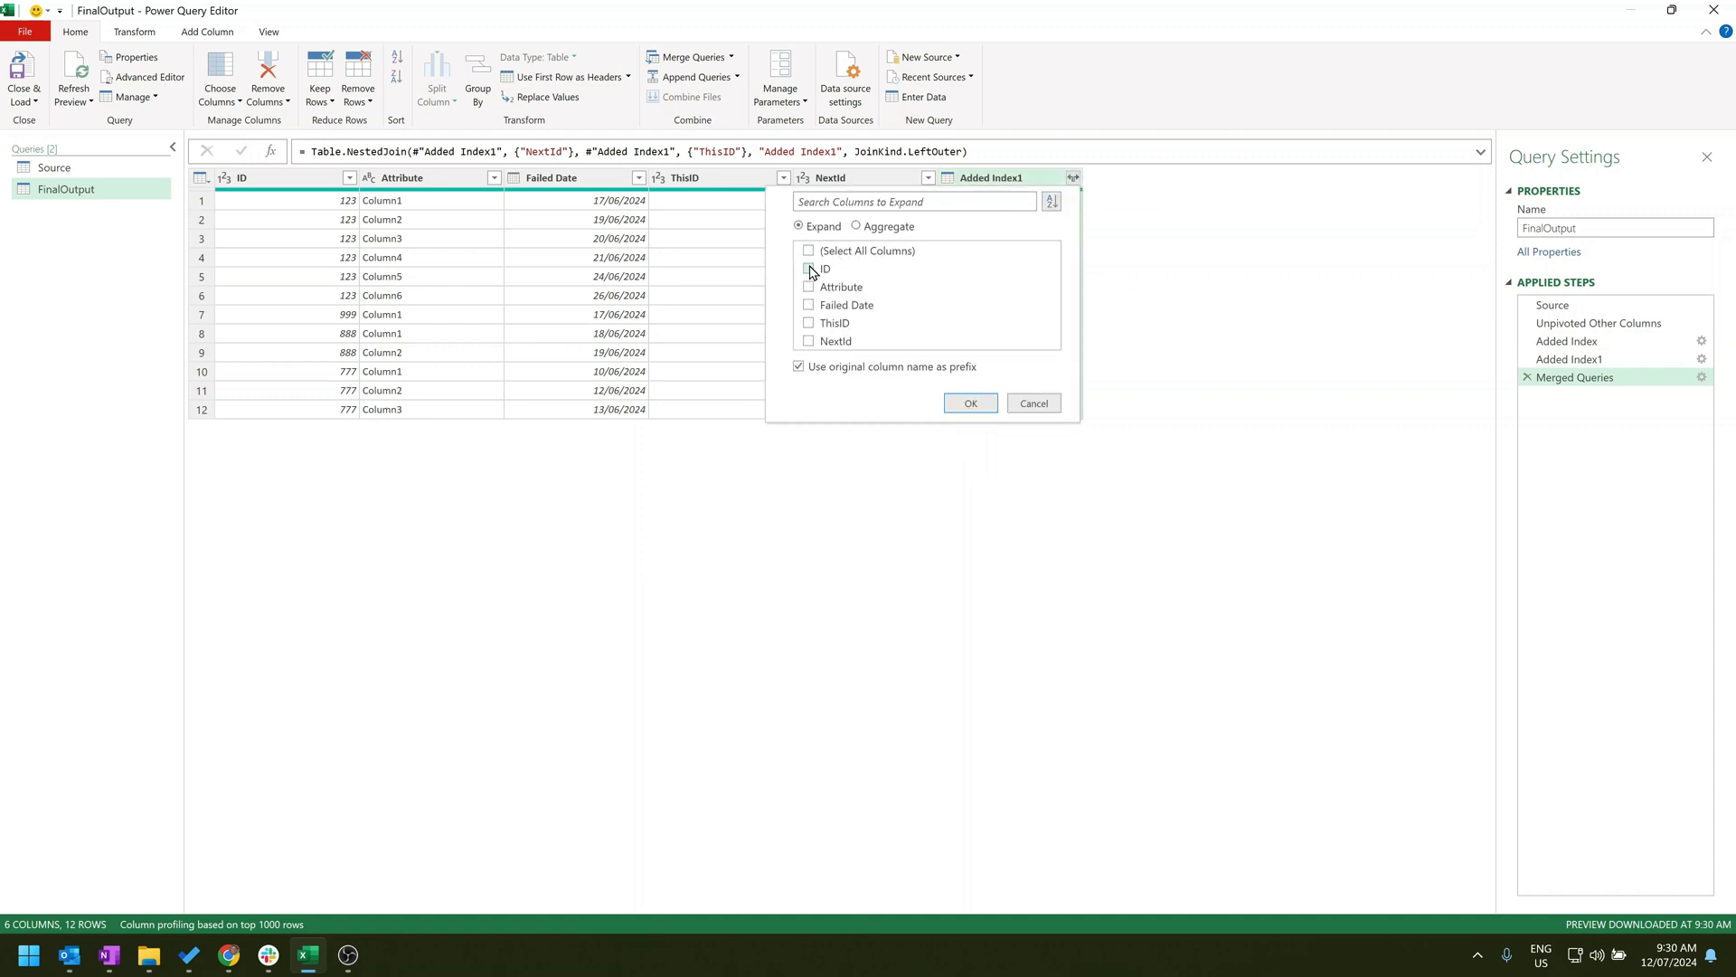
click(809, 270)
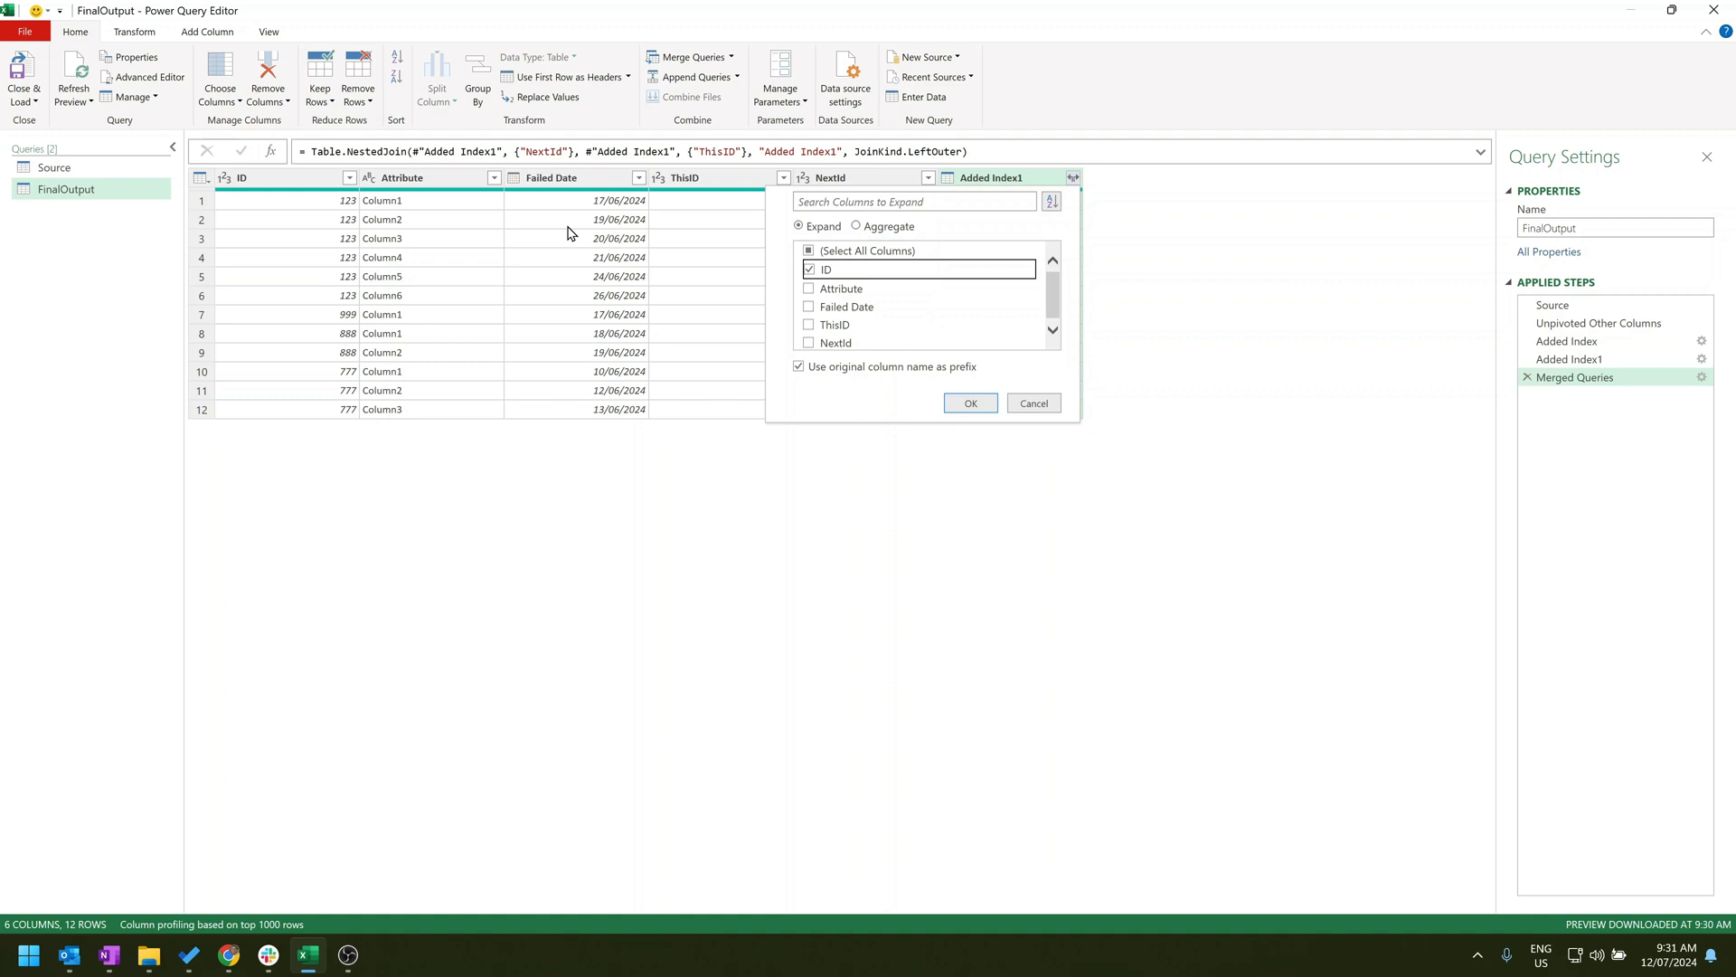
click(809, 307)
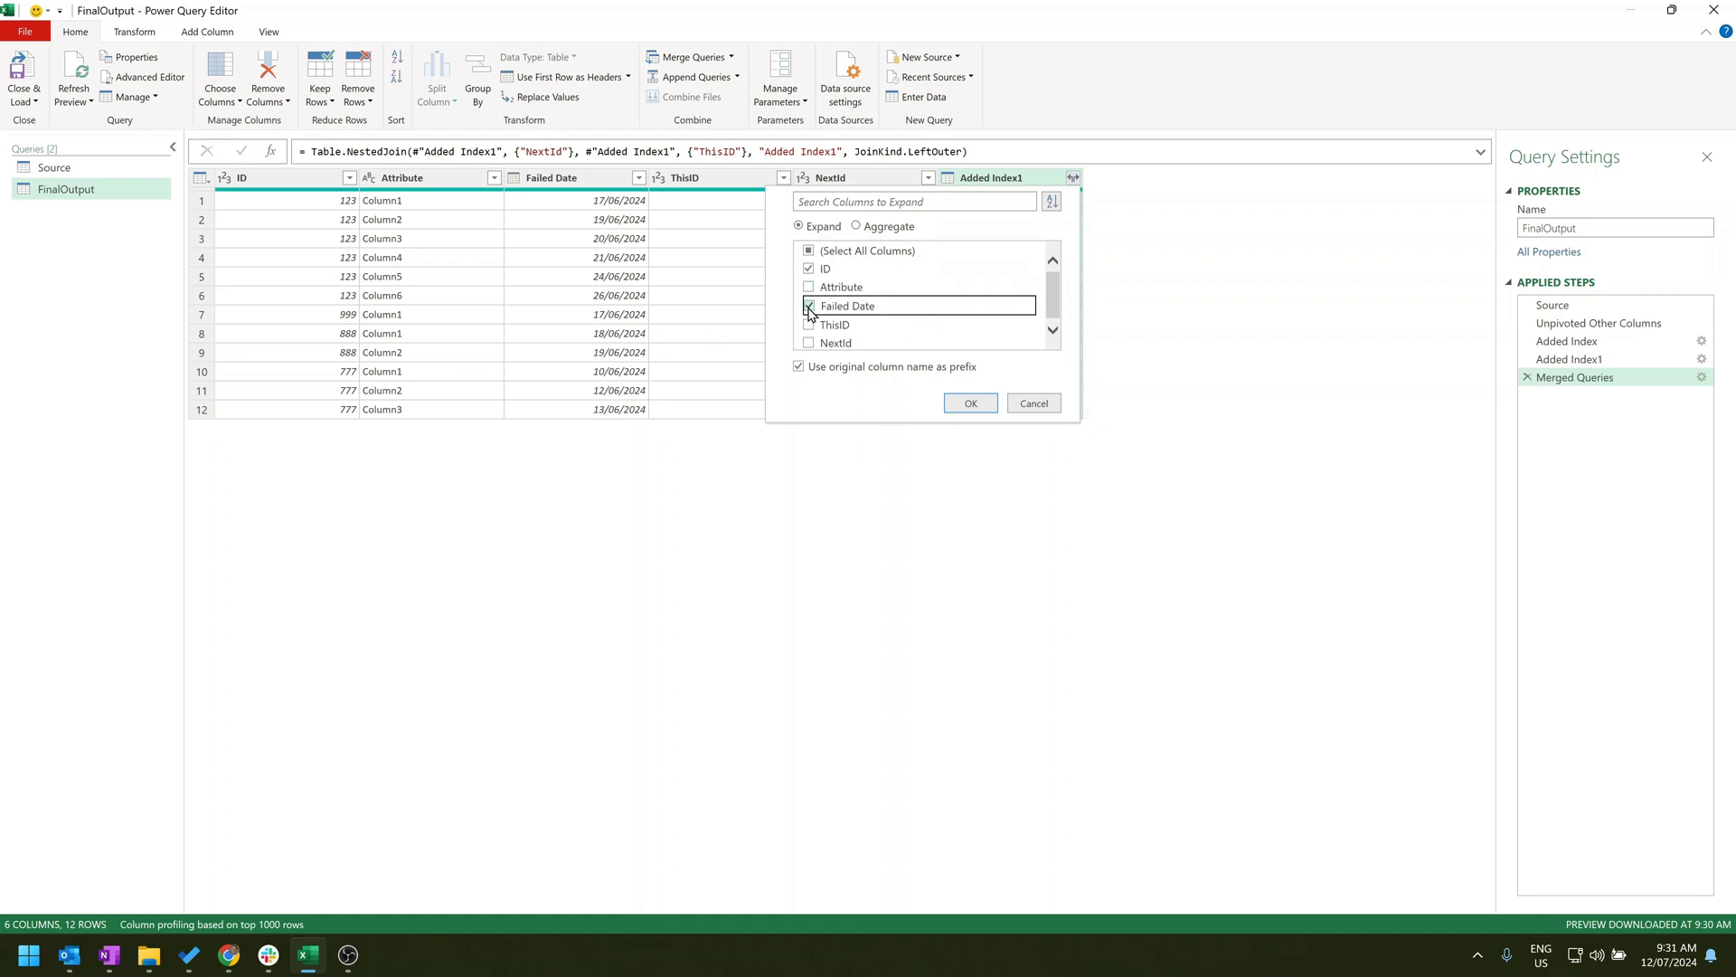
click(814, 369)
click(992, 403)
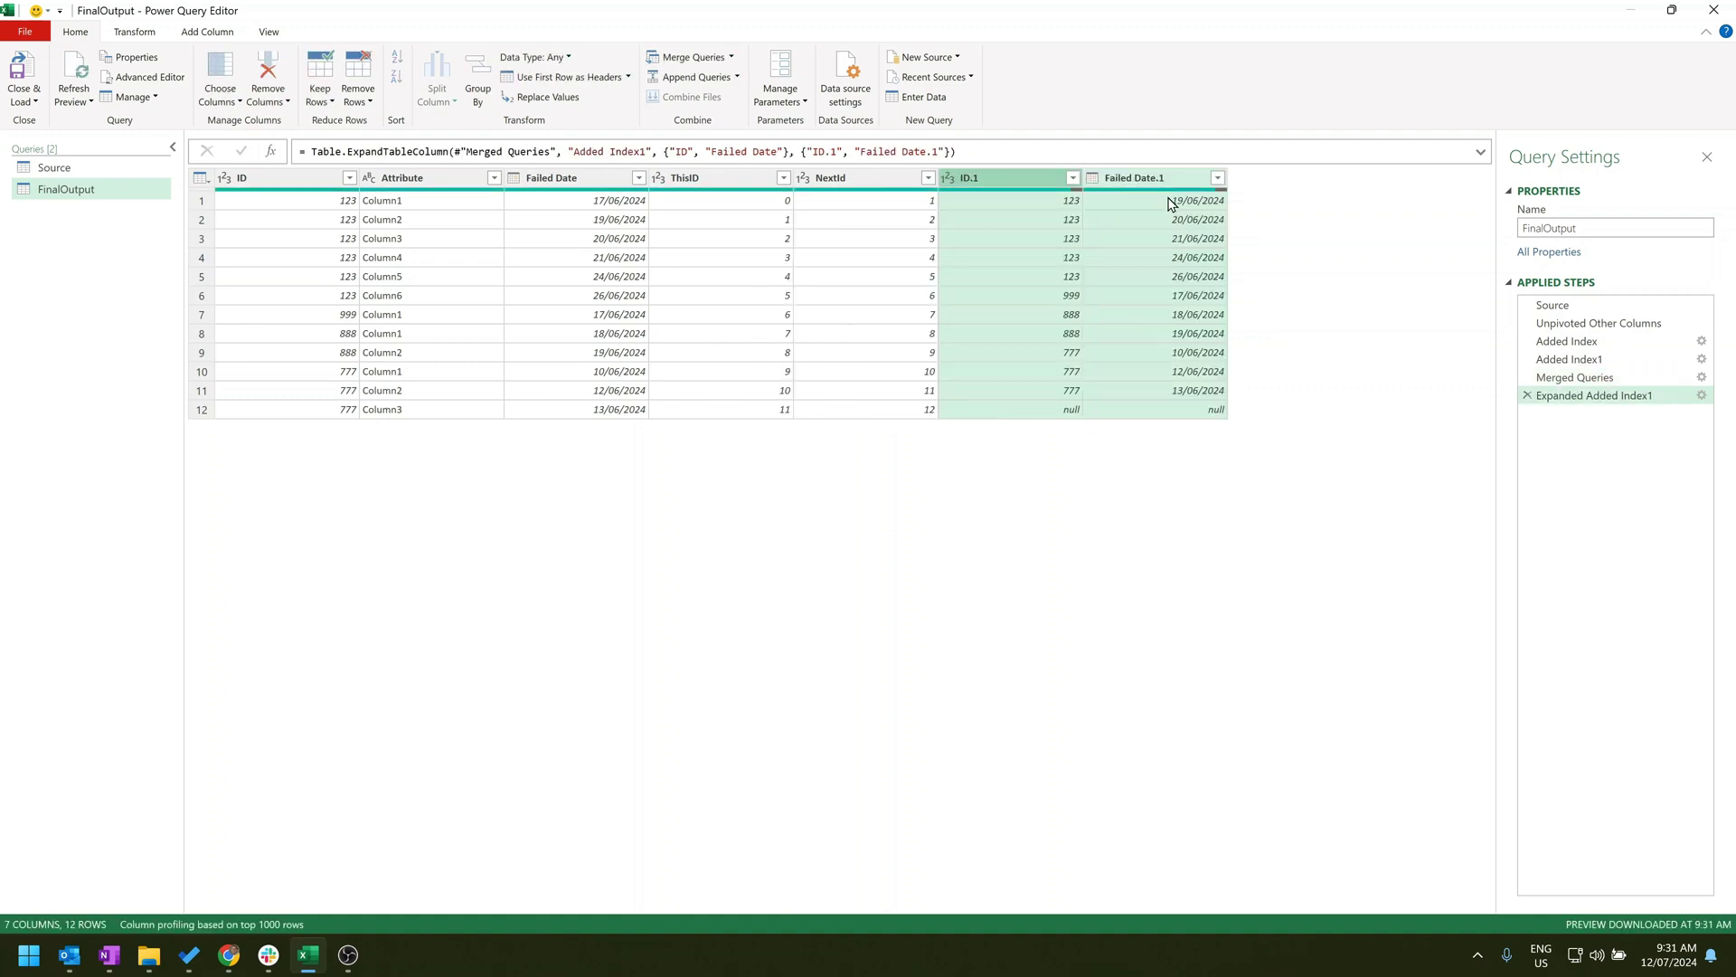
Change the output name of the expanded Failed Date.1 column to Next Date within the step's formula.
click(863, 151)
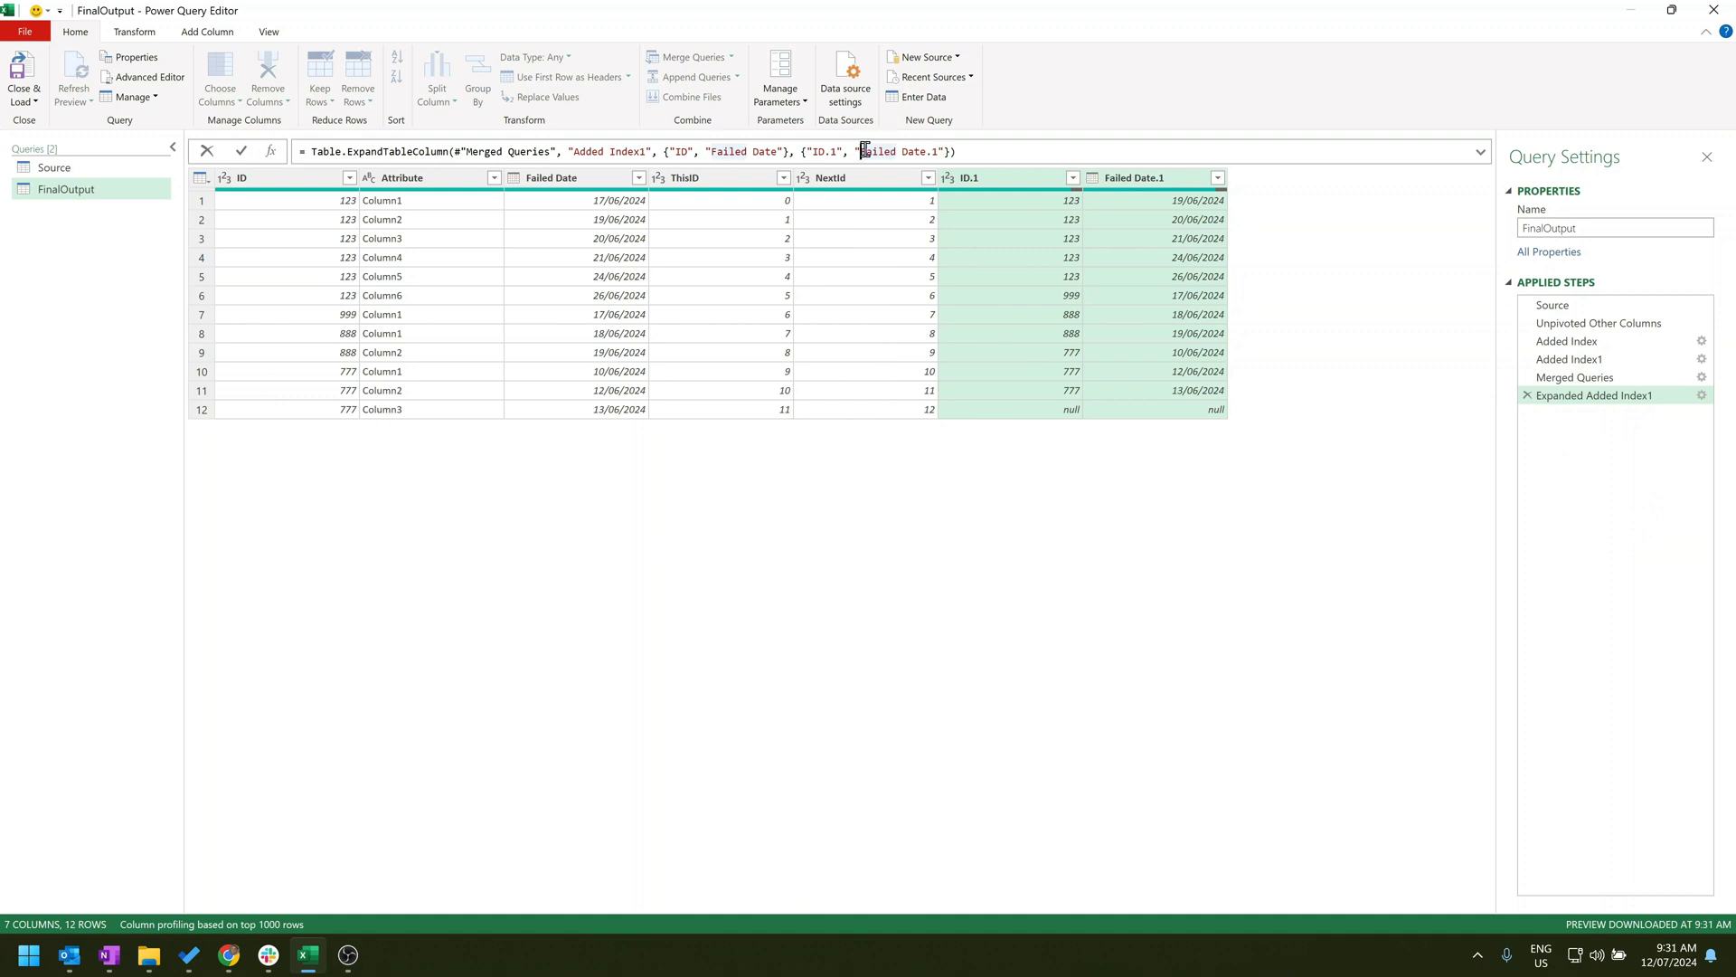
drag(863, 151, 933, 151)
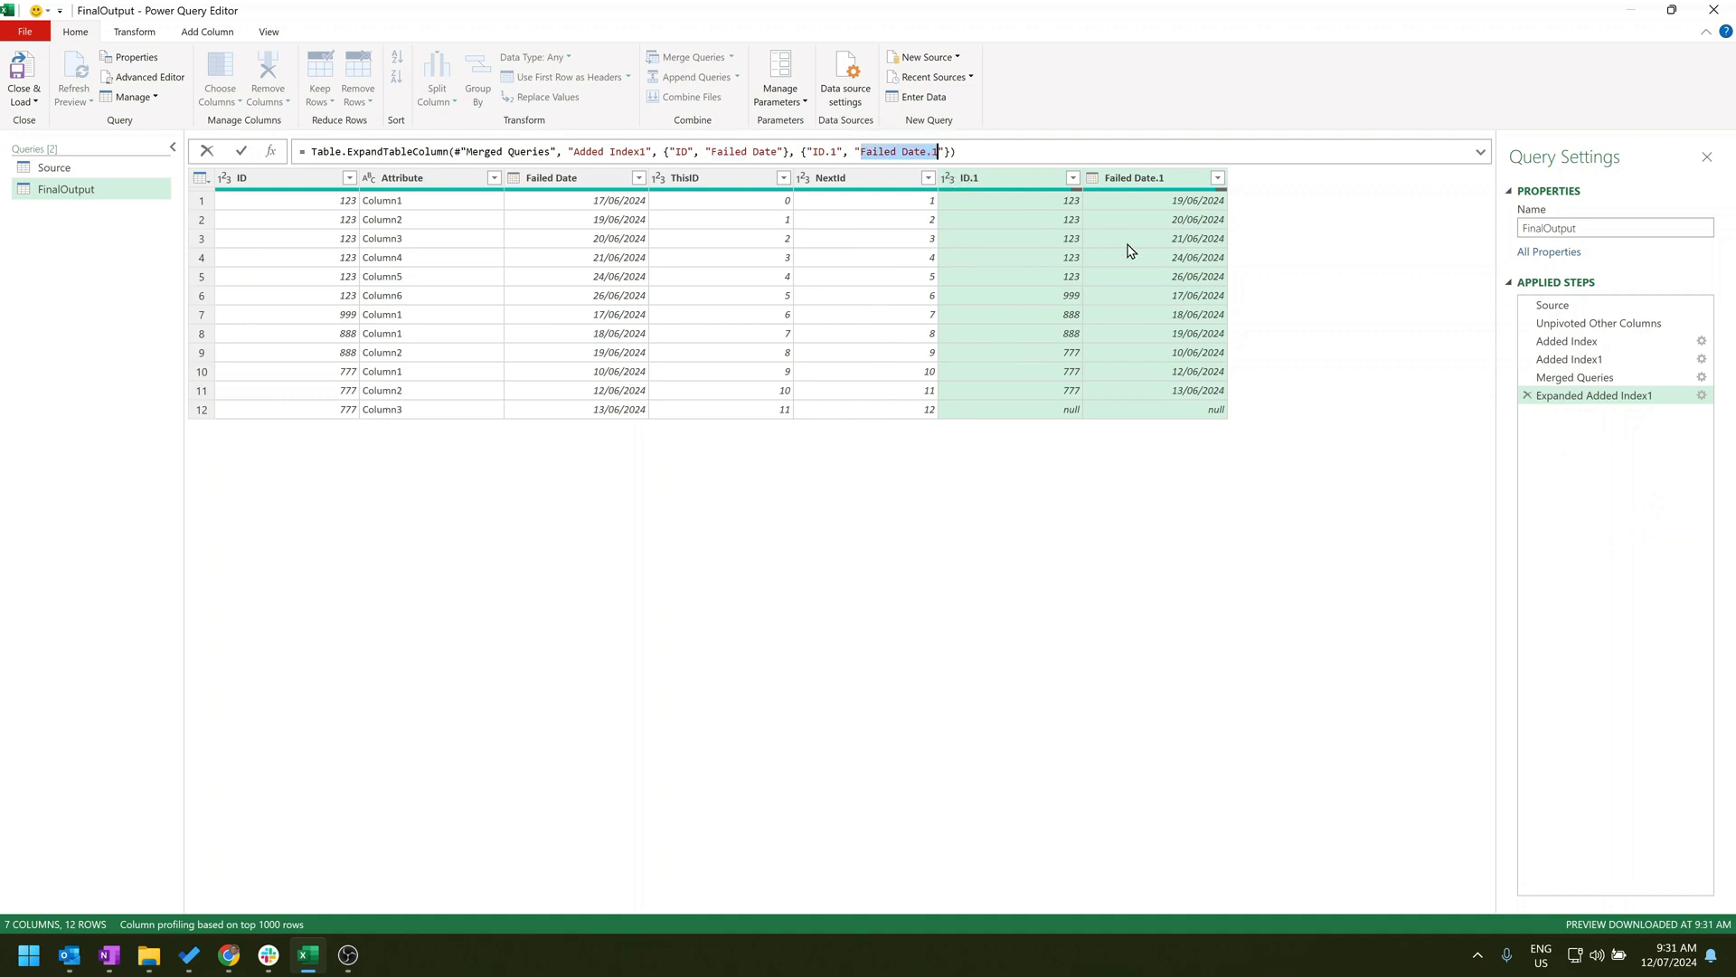
text(Next D)
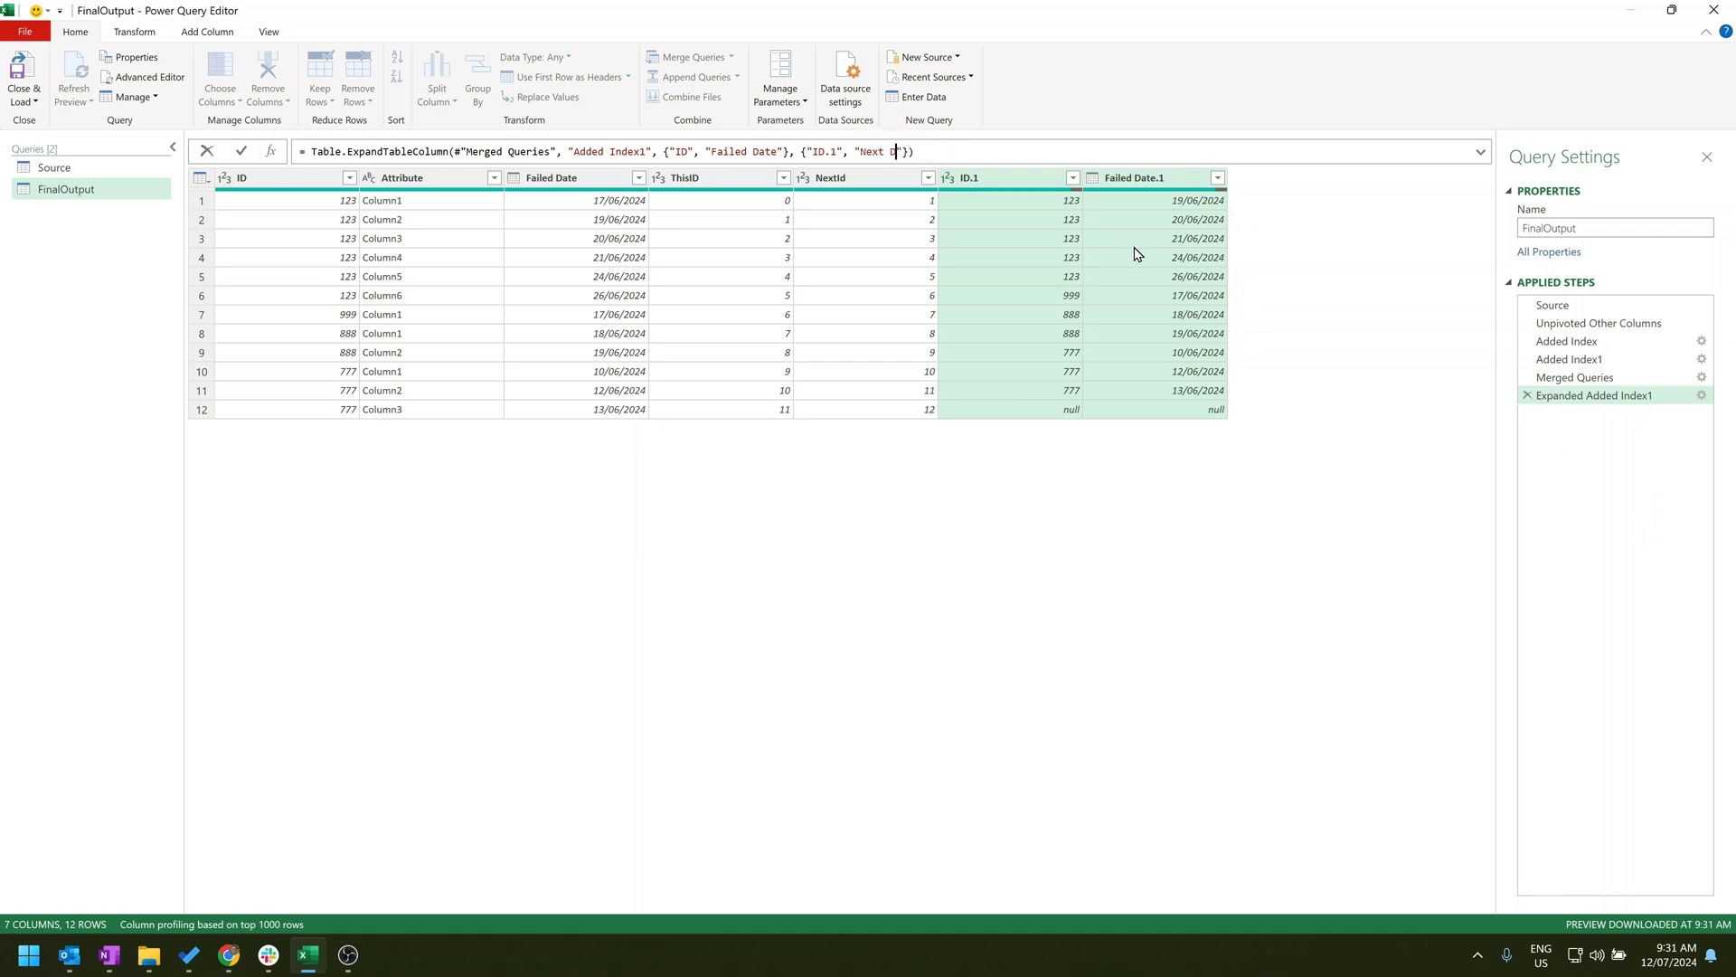
text(ate)
key(Return)
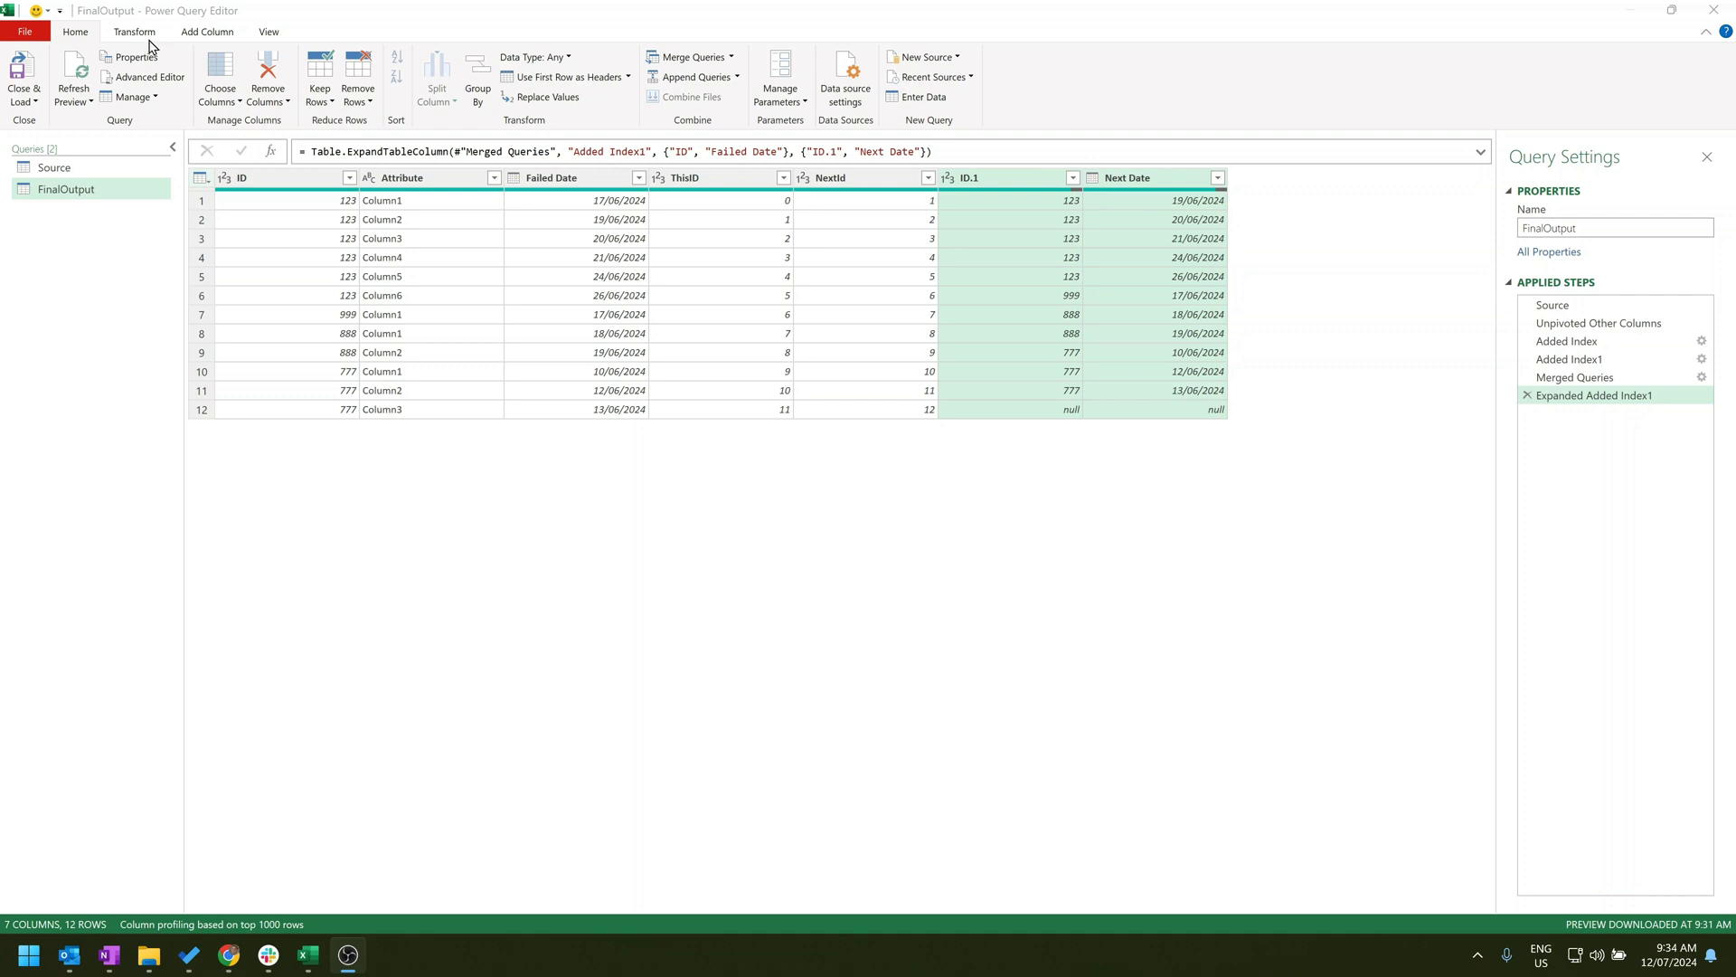
Start a custom column with the formula Duration.Days([Next Date]-[Failed Date]).
click(209, 43)
click(204, 32)
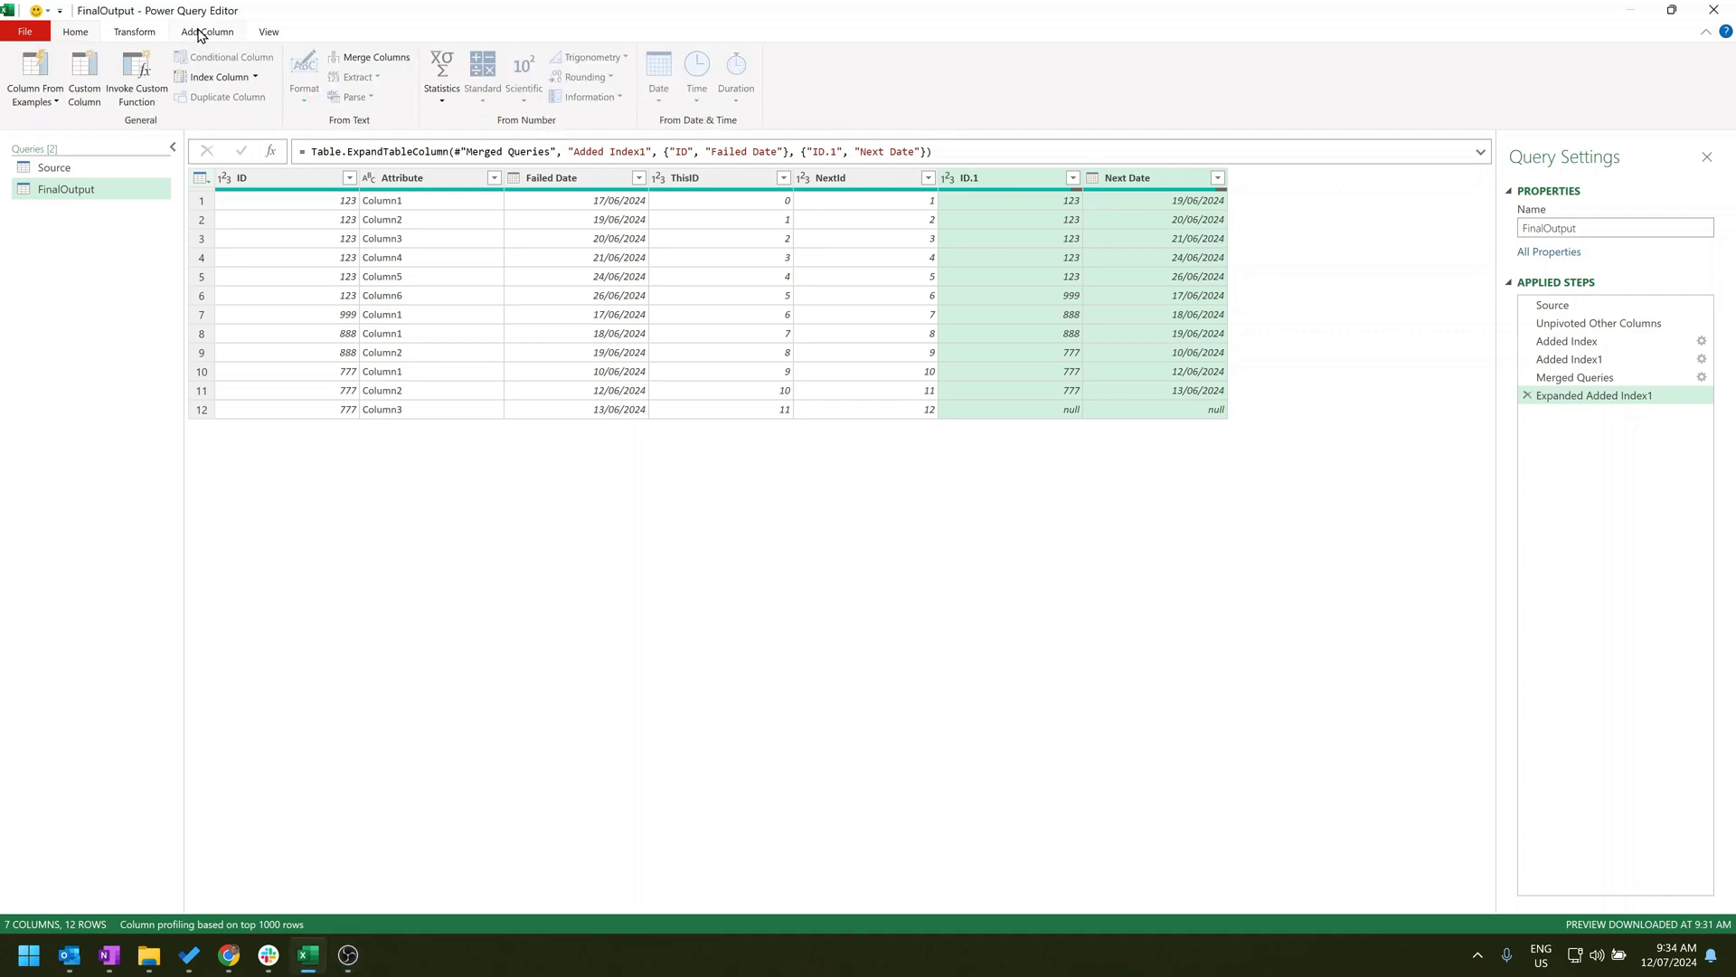
click(84, 80)
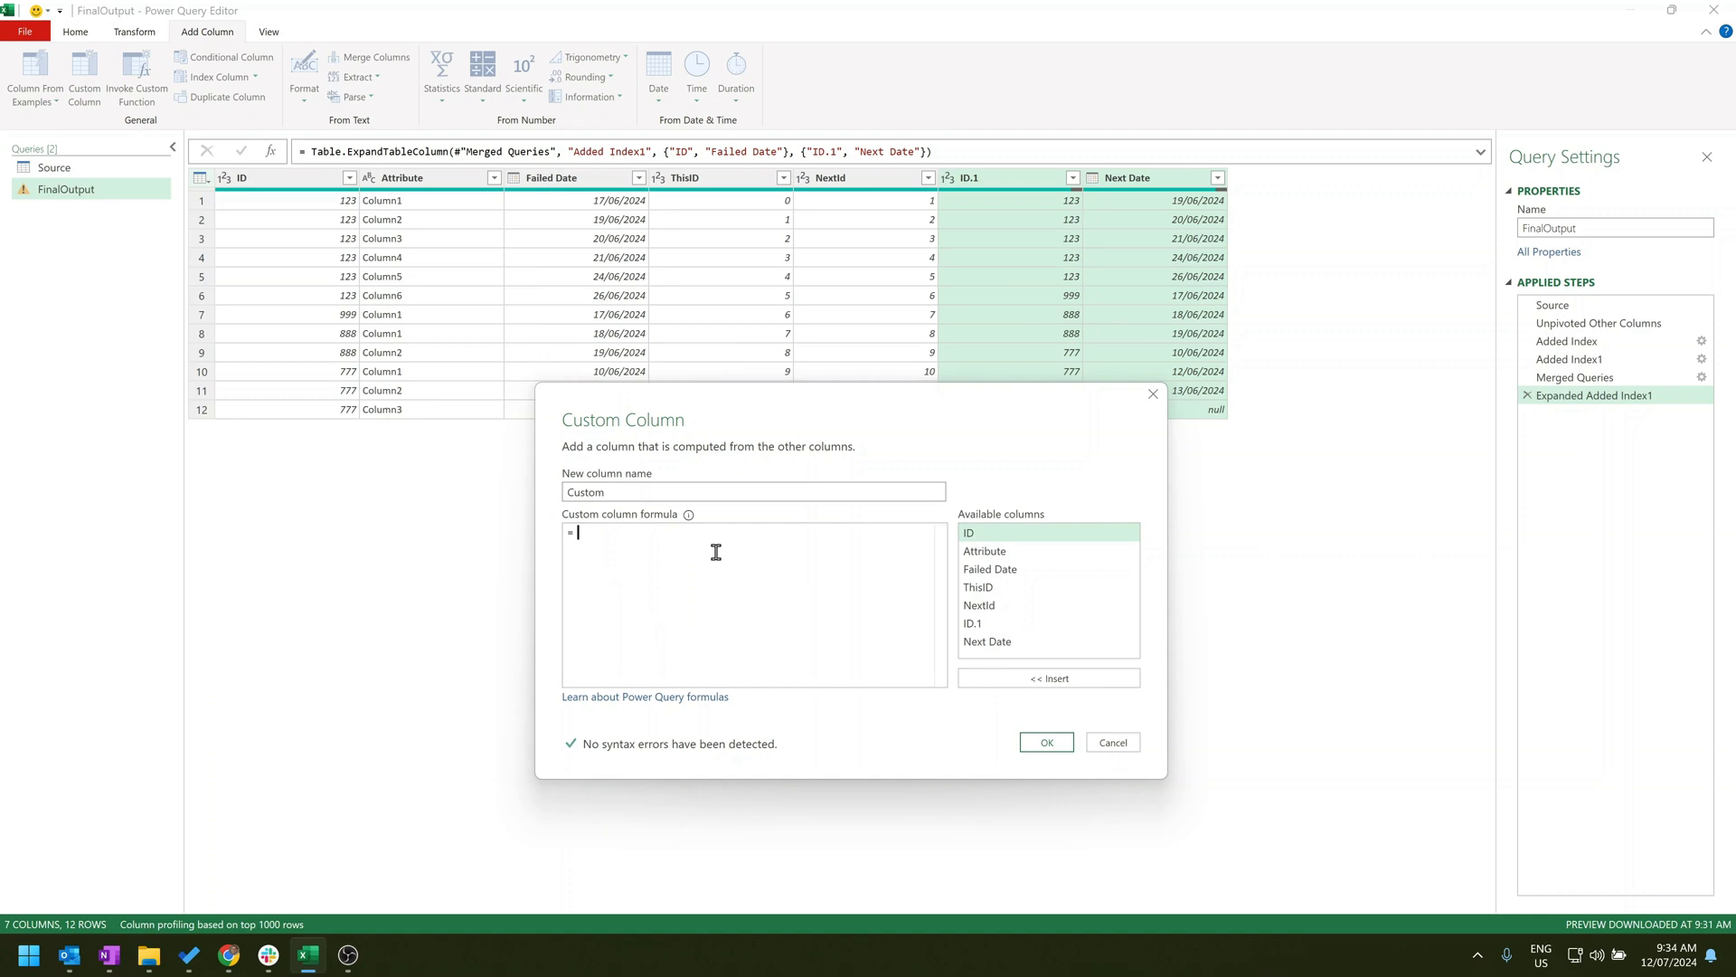
text(dura)
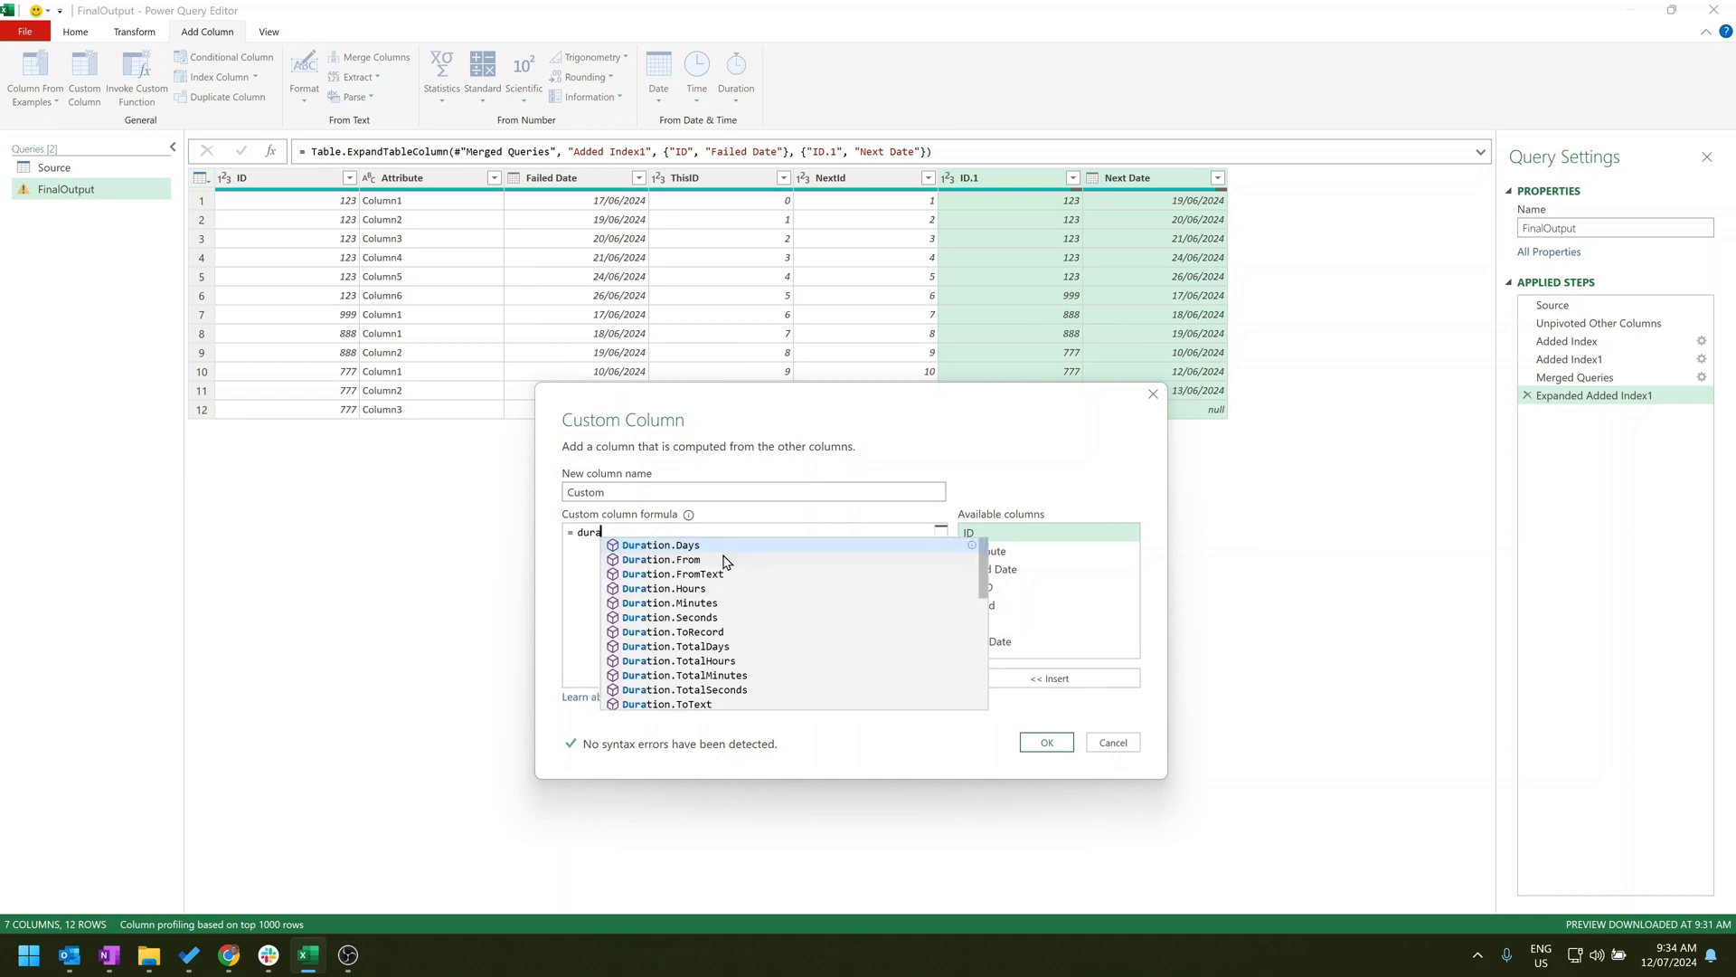
key(Tab)
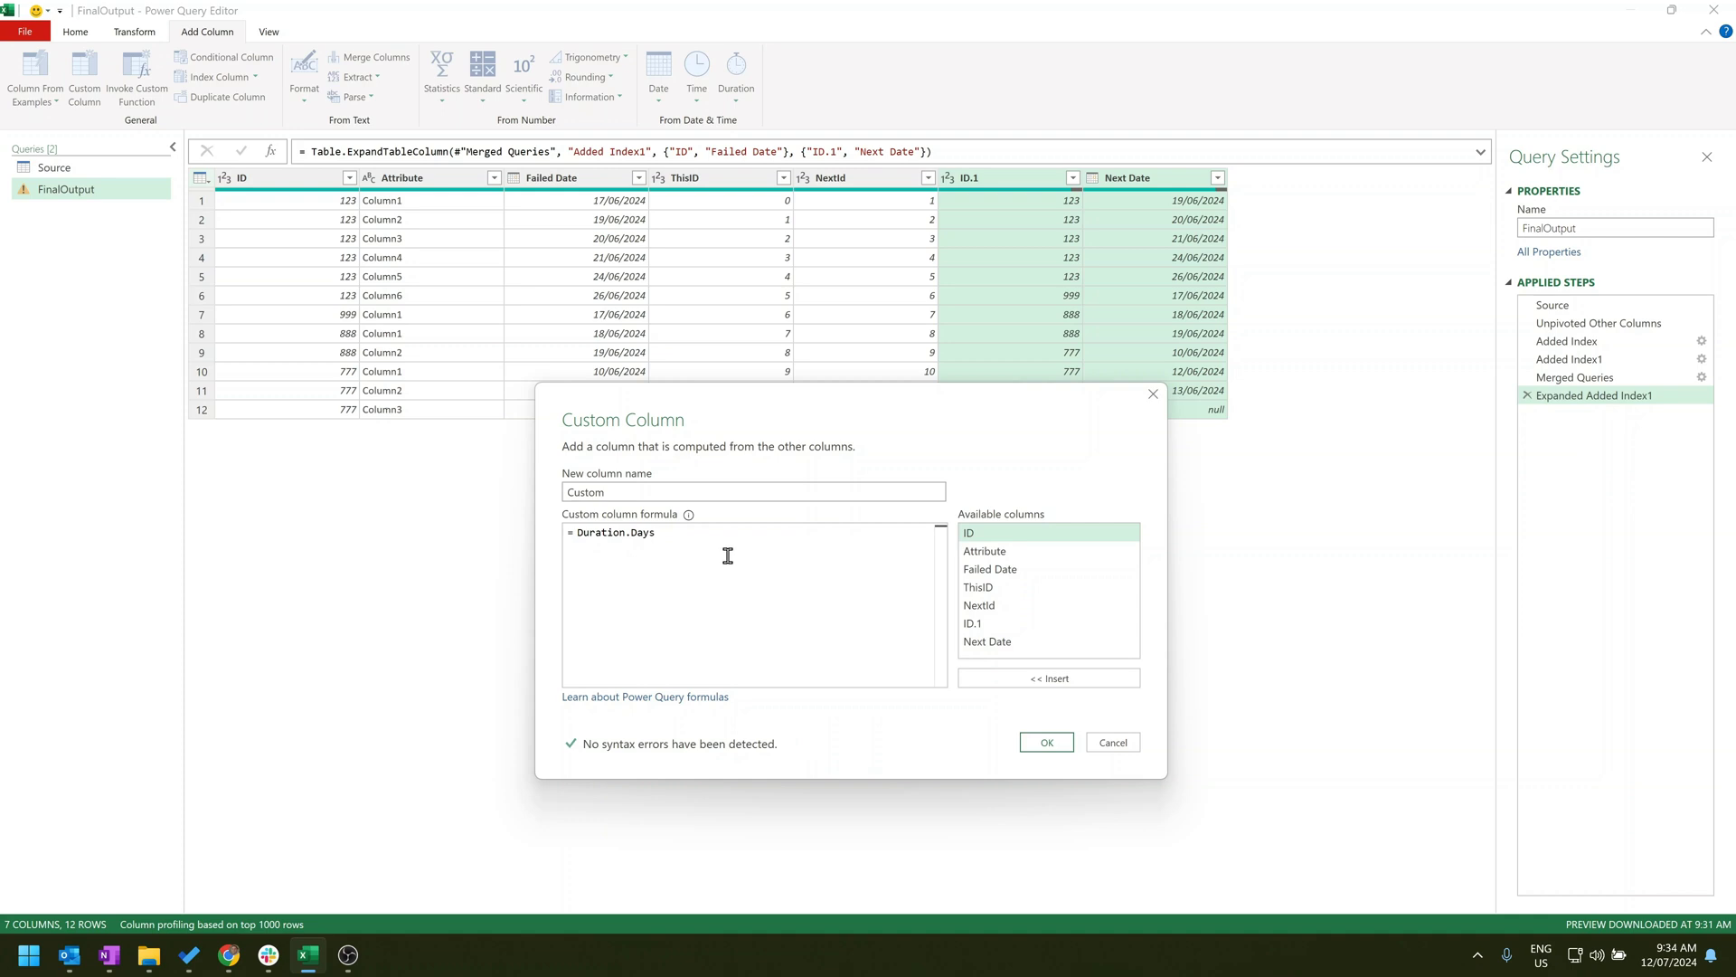
text(()
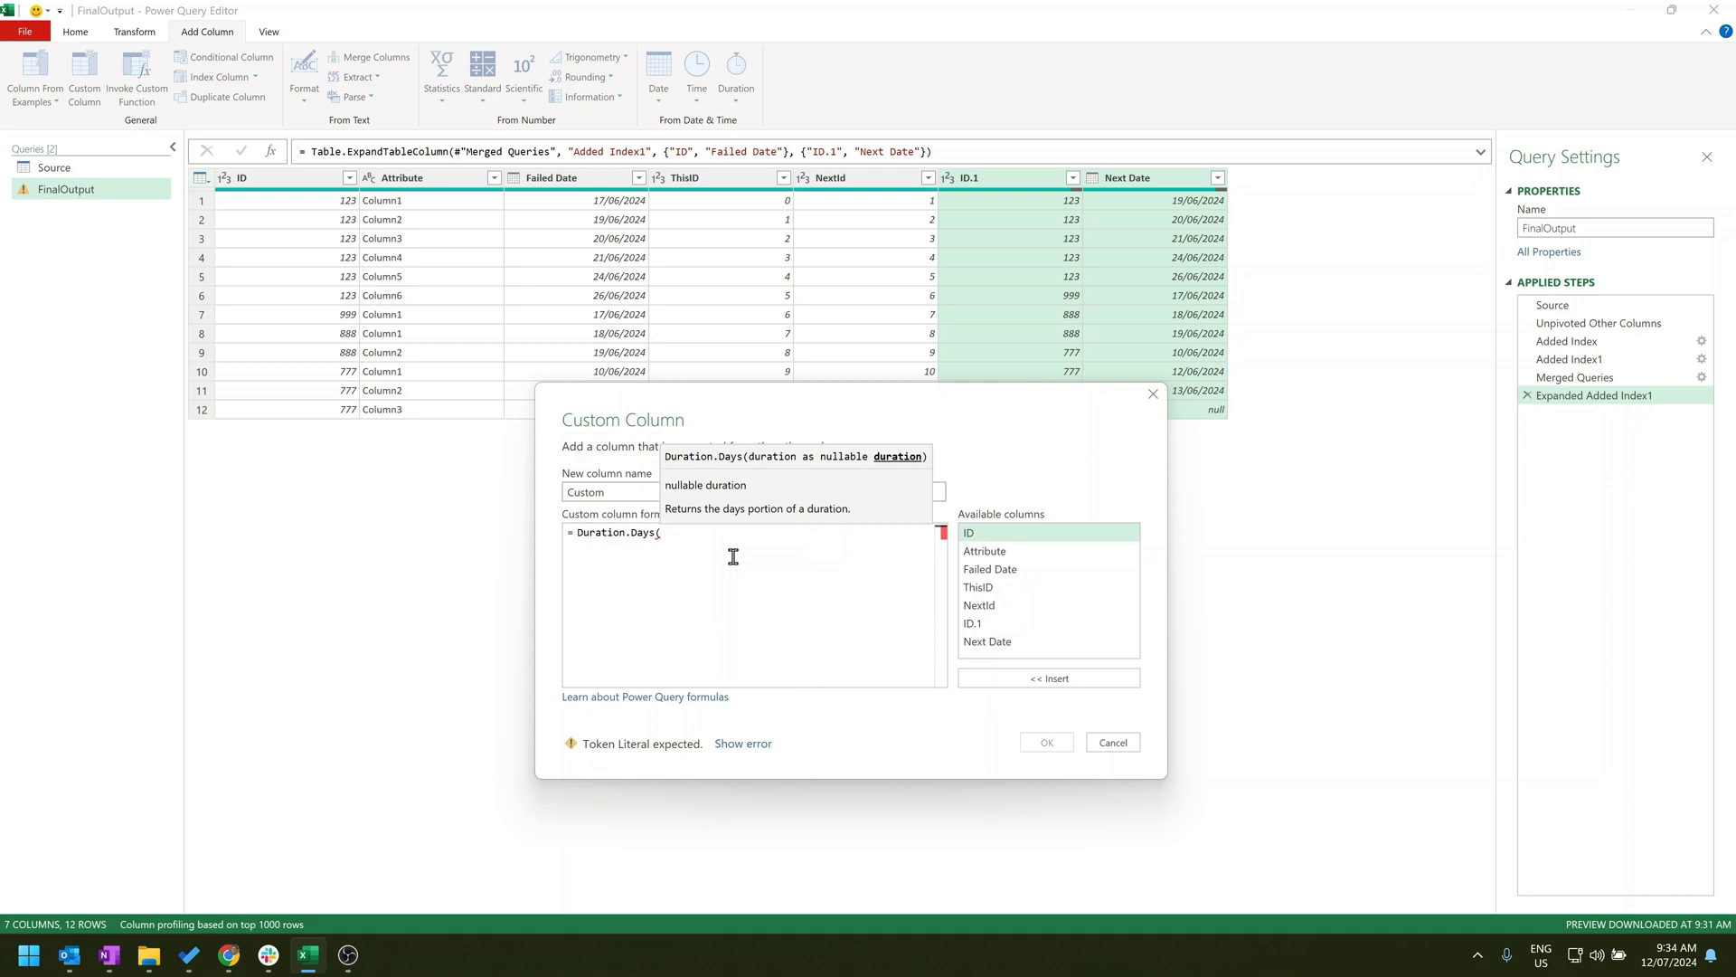
double_click(986, 641)
text(-)
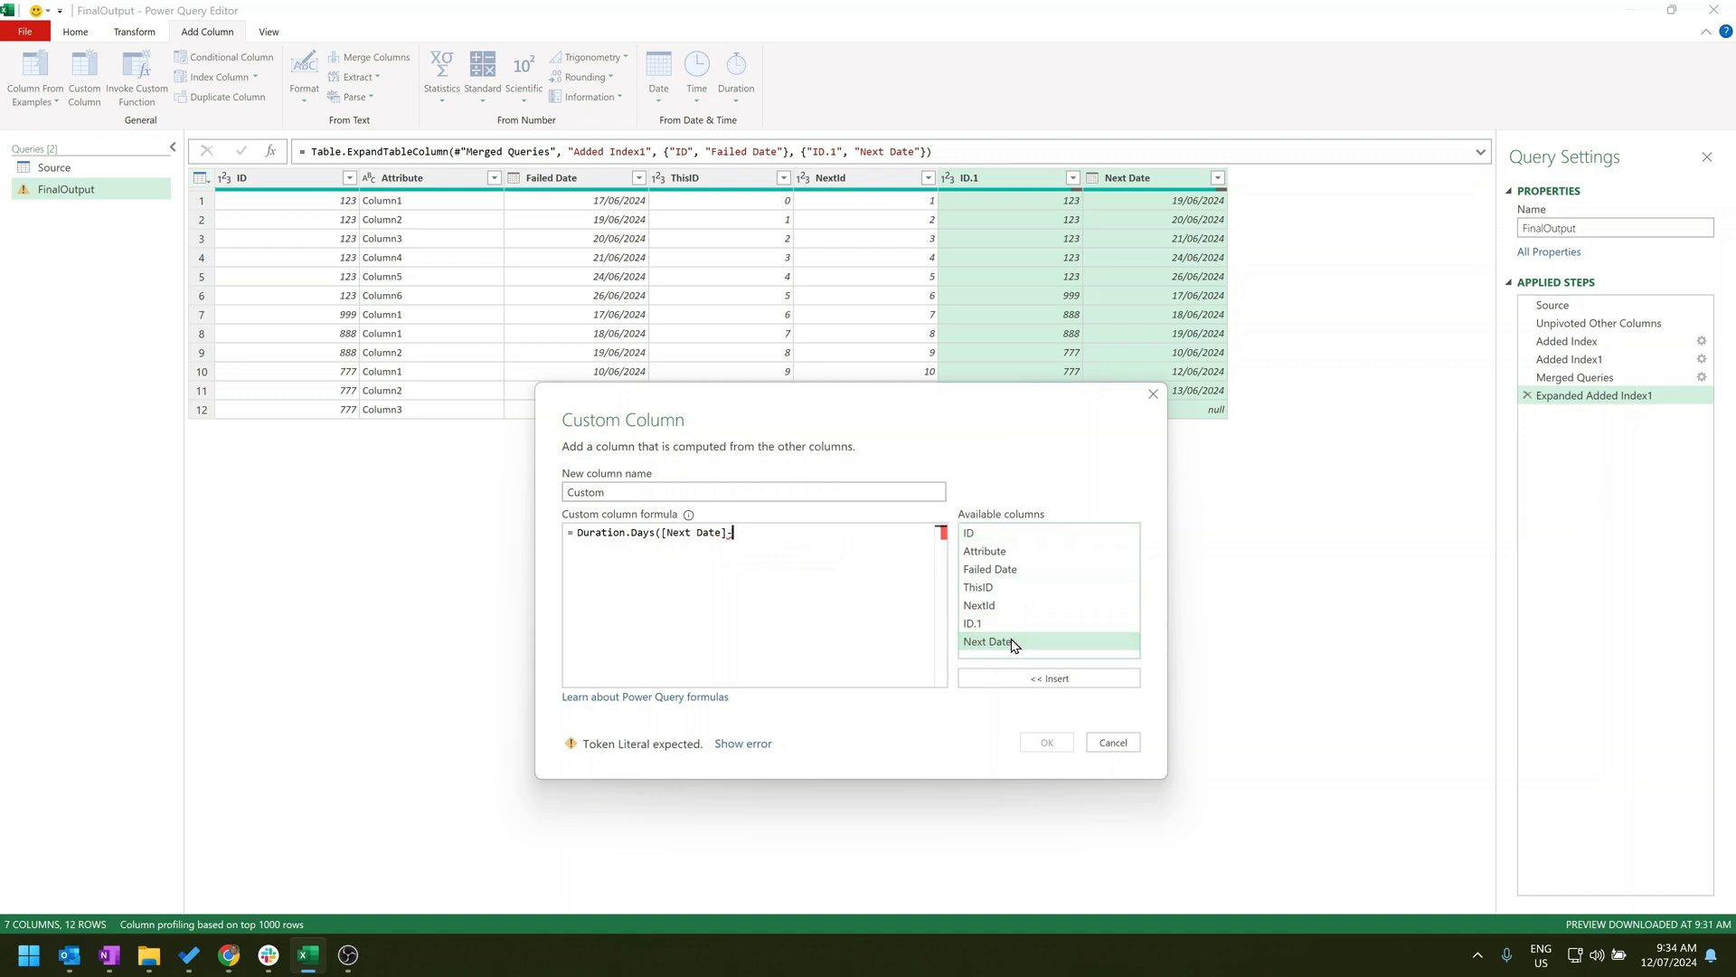
double_click(990, 569)
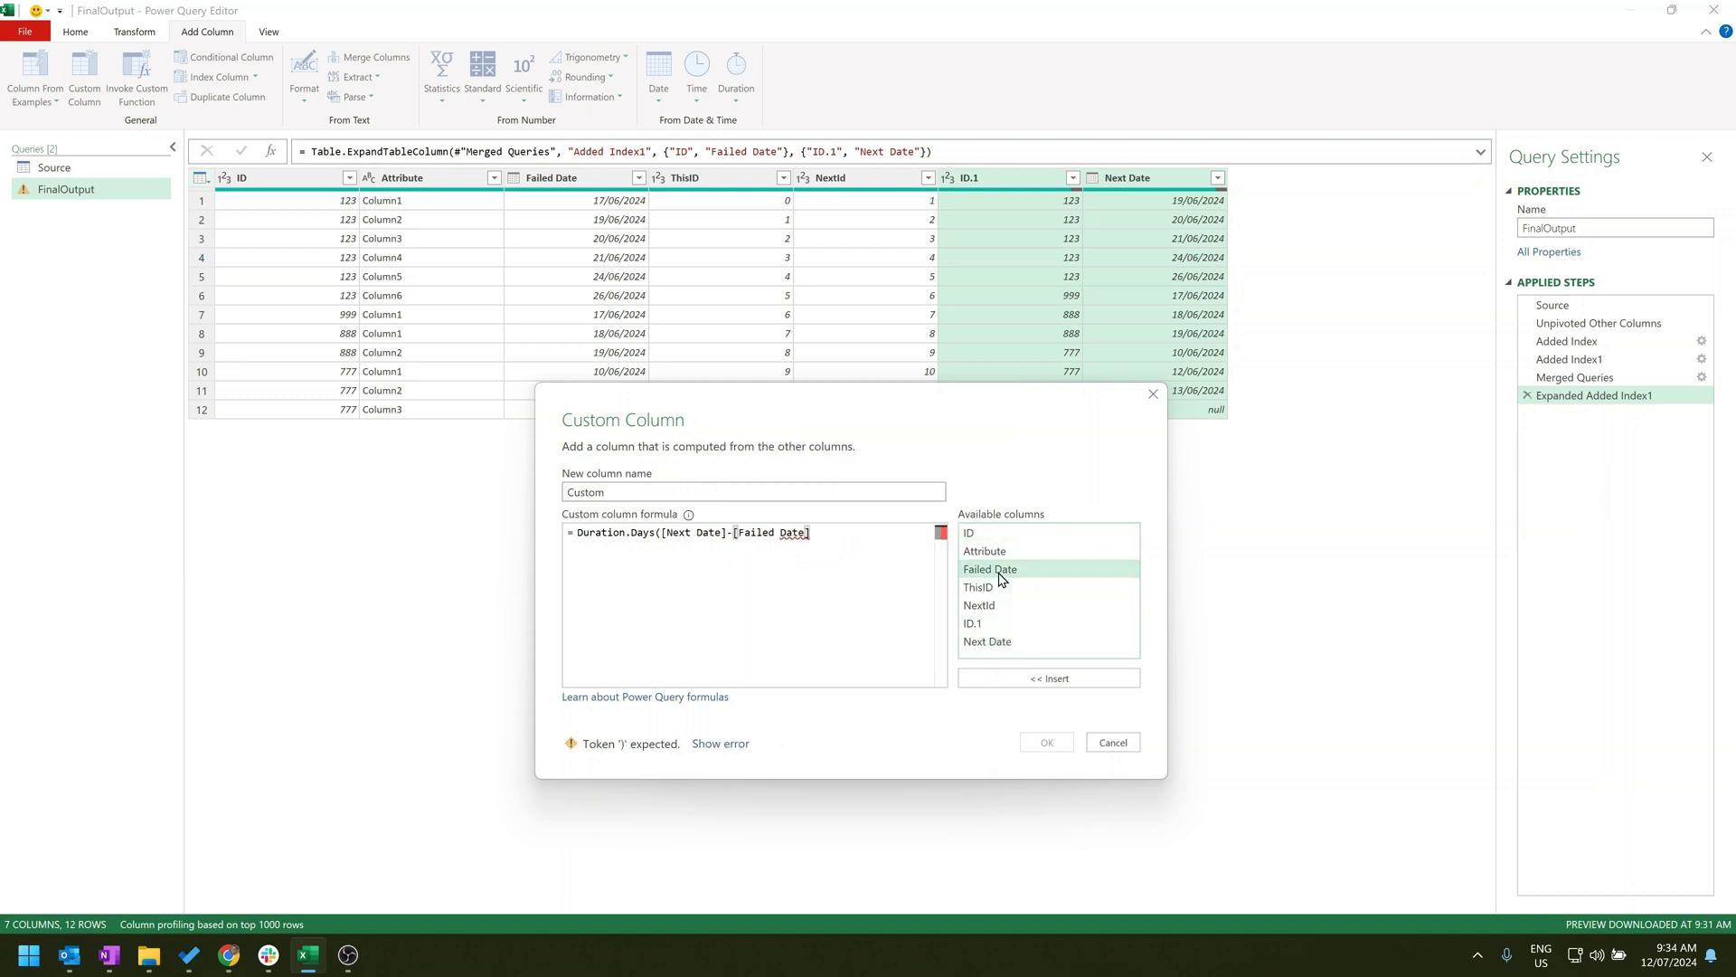
text())
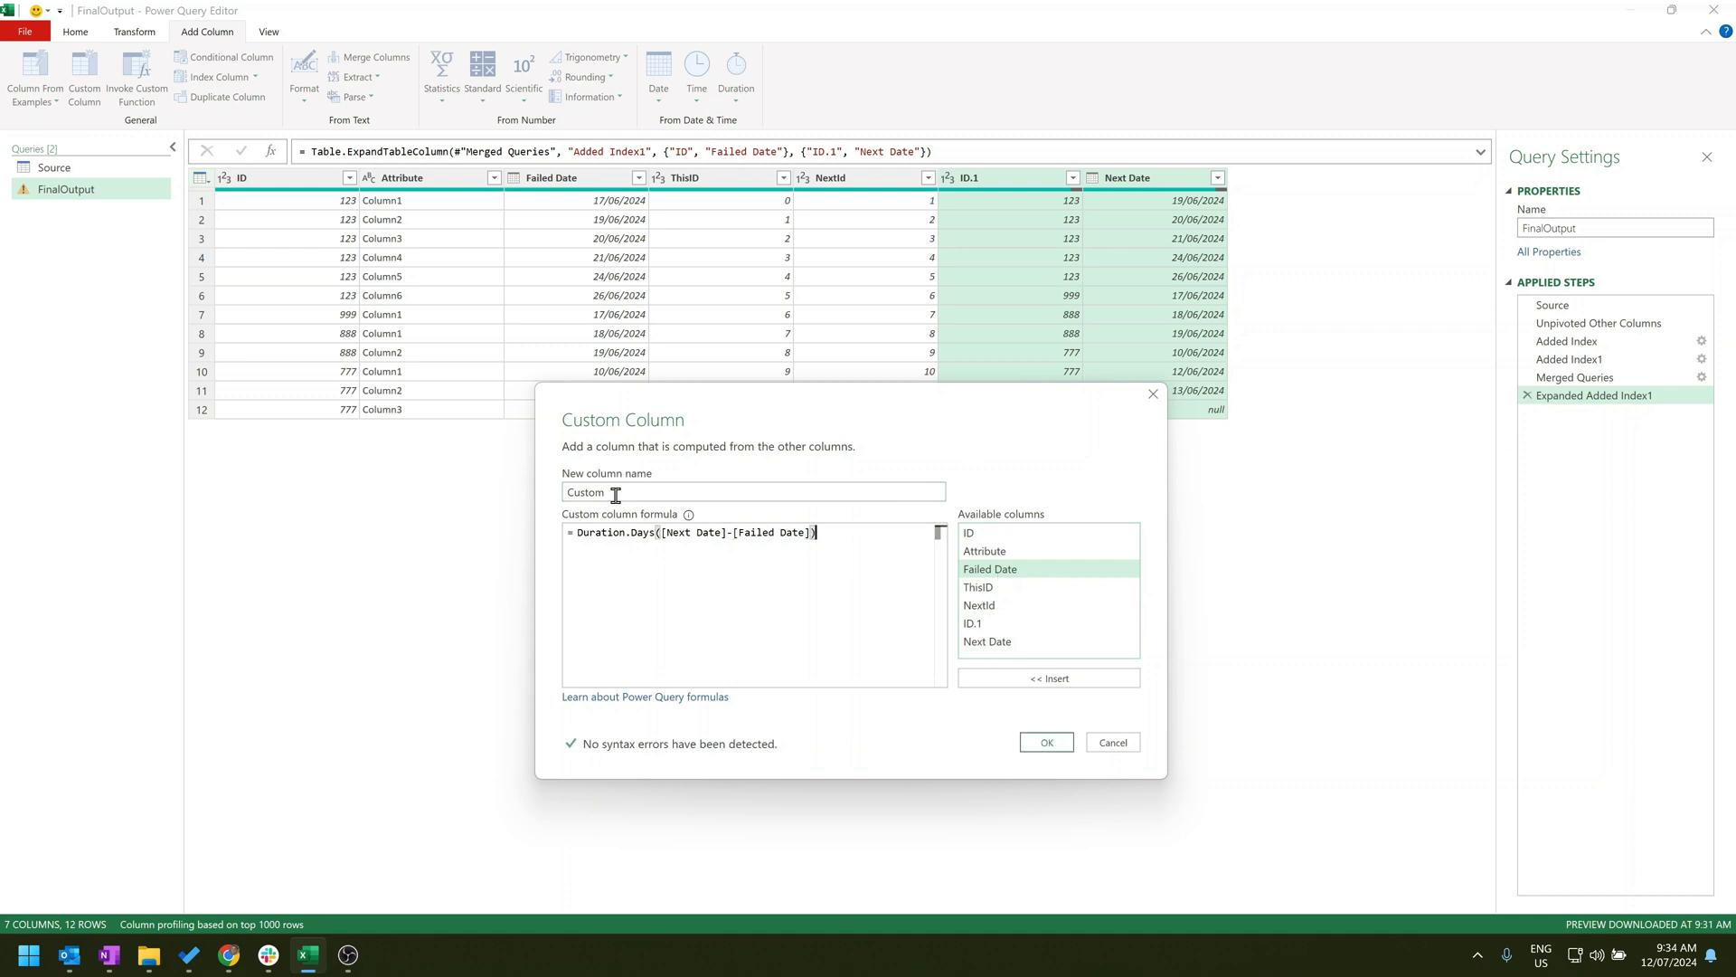
Name the custom column Days, create it, and set its data type to Whole Number.
drag(612, 492, 517, 500)
text(Days)
click(1044, 742)
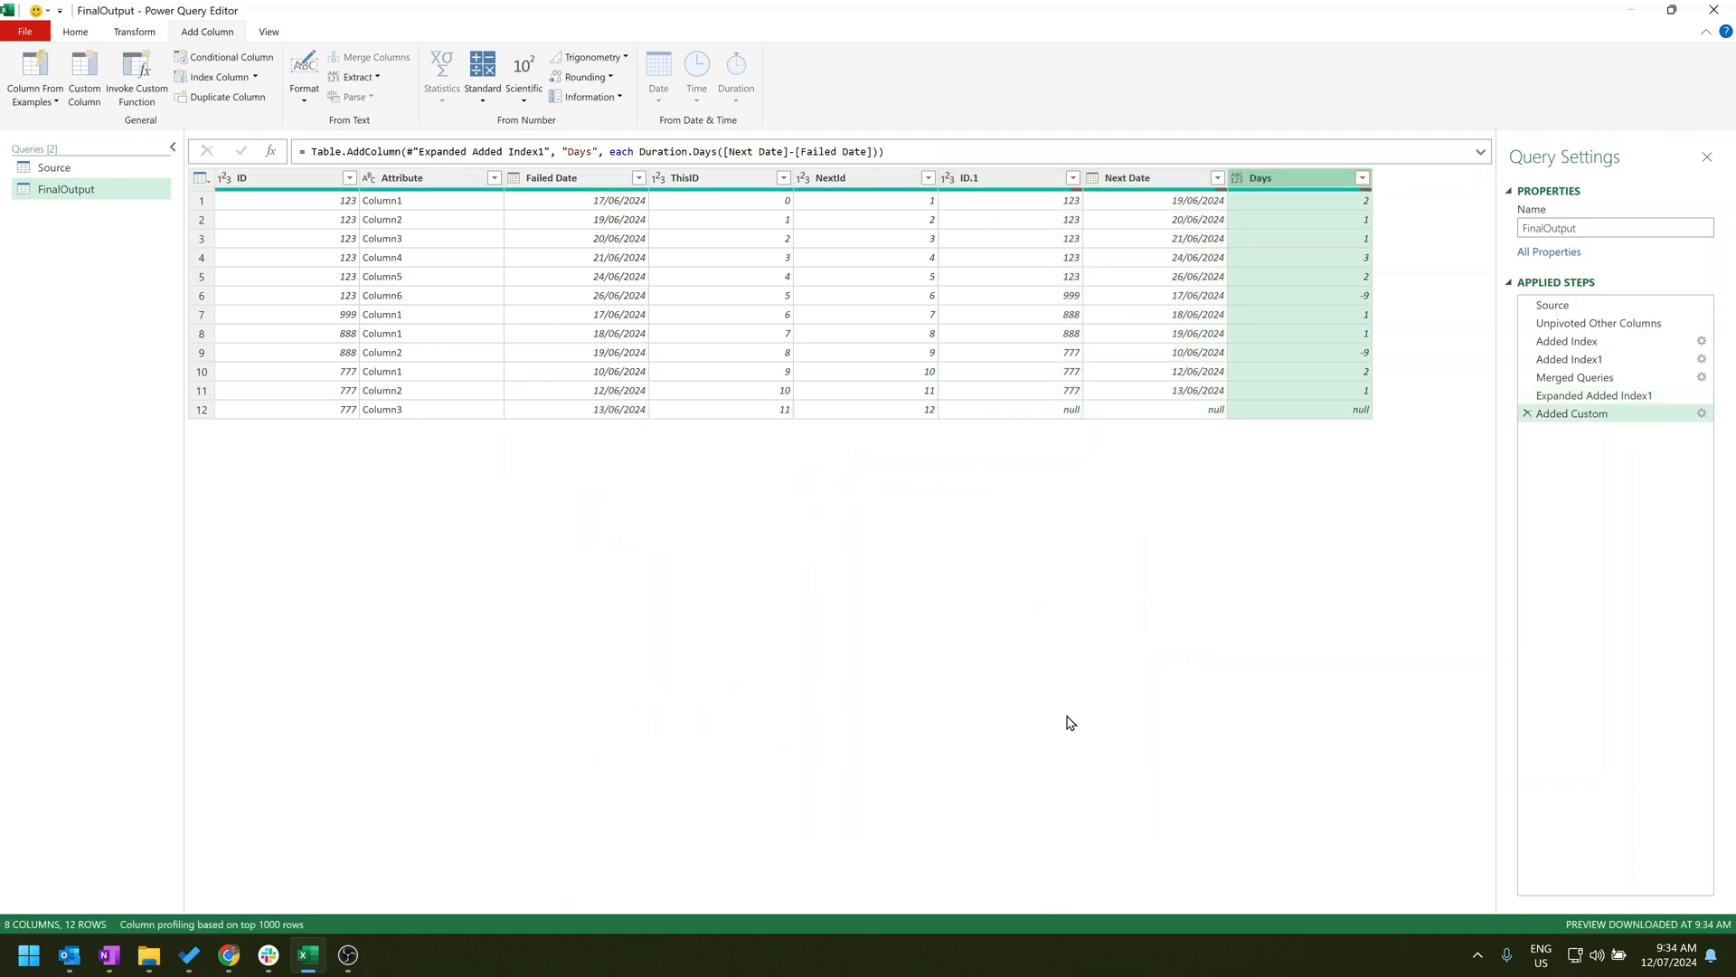
click(1237, 178)
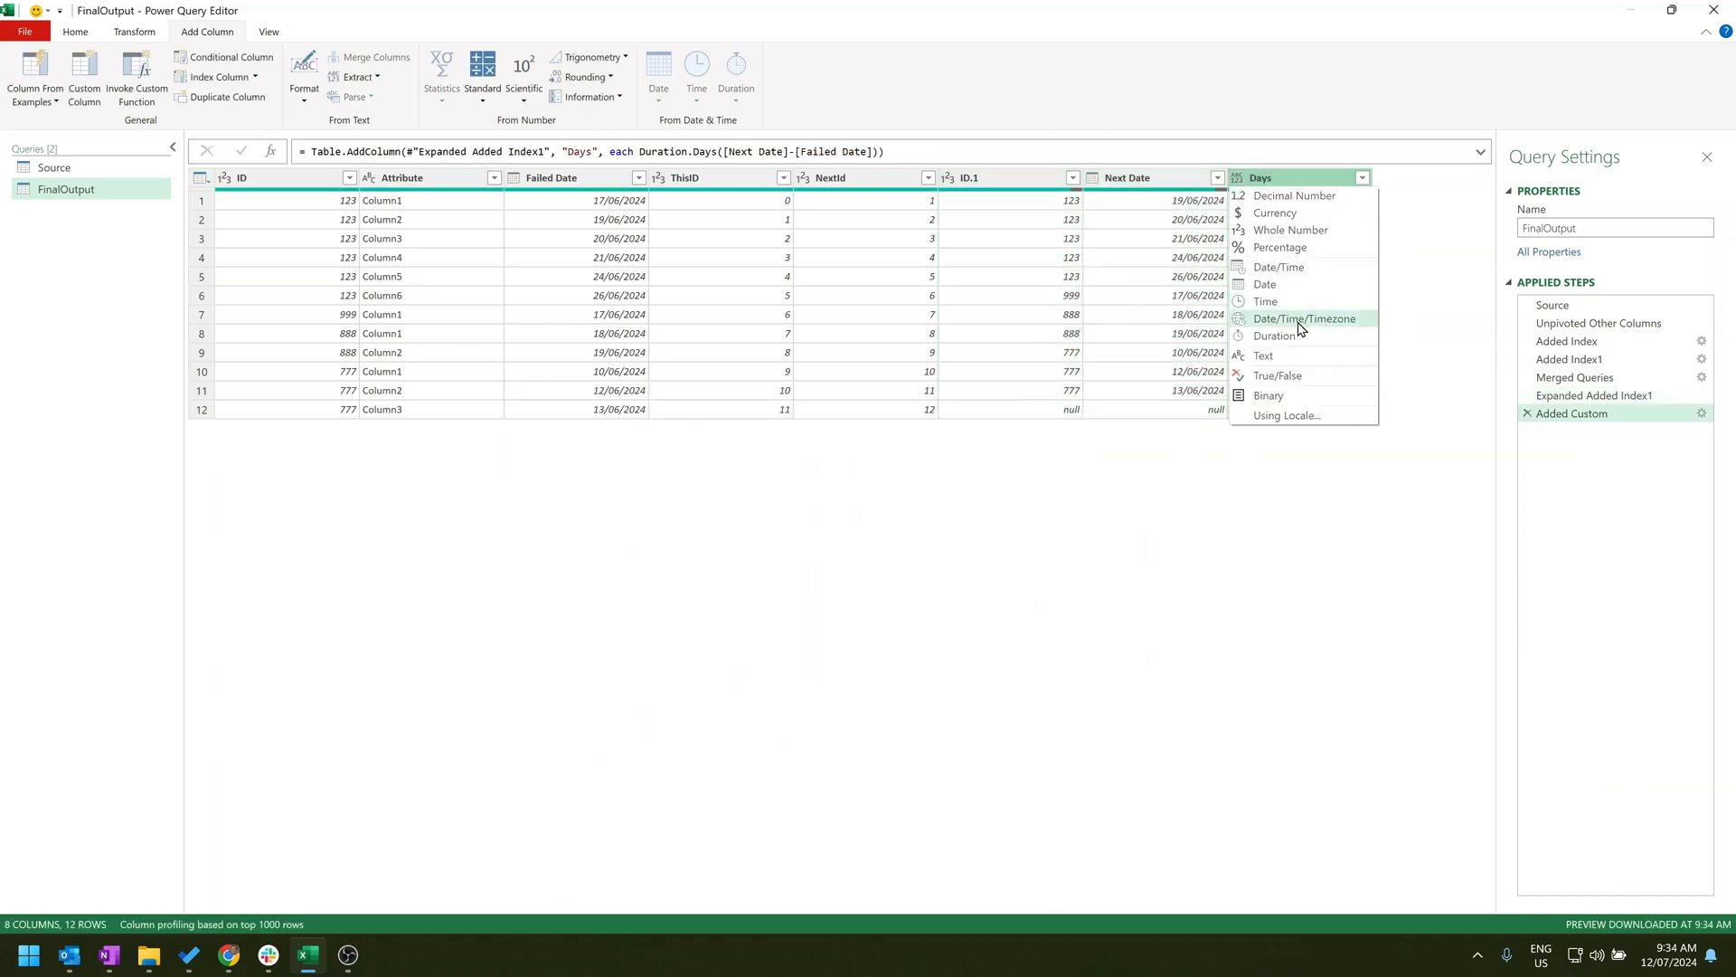
click(1314, 238)
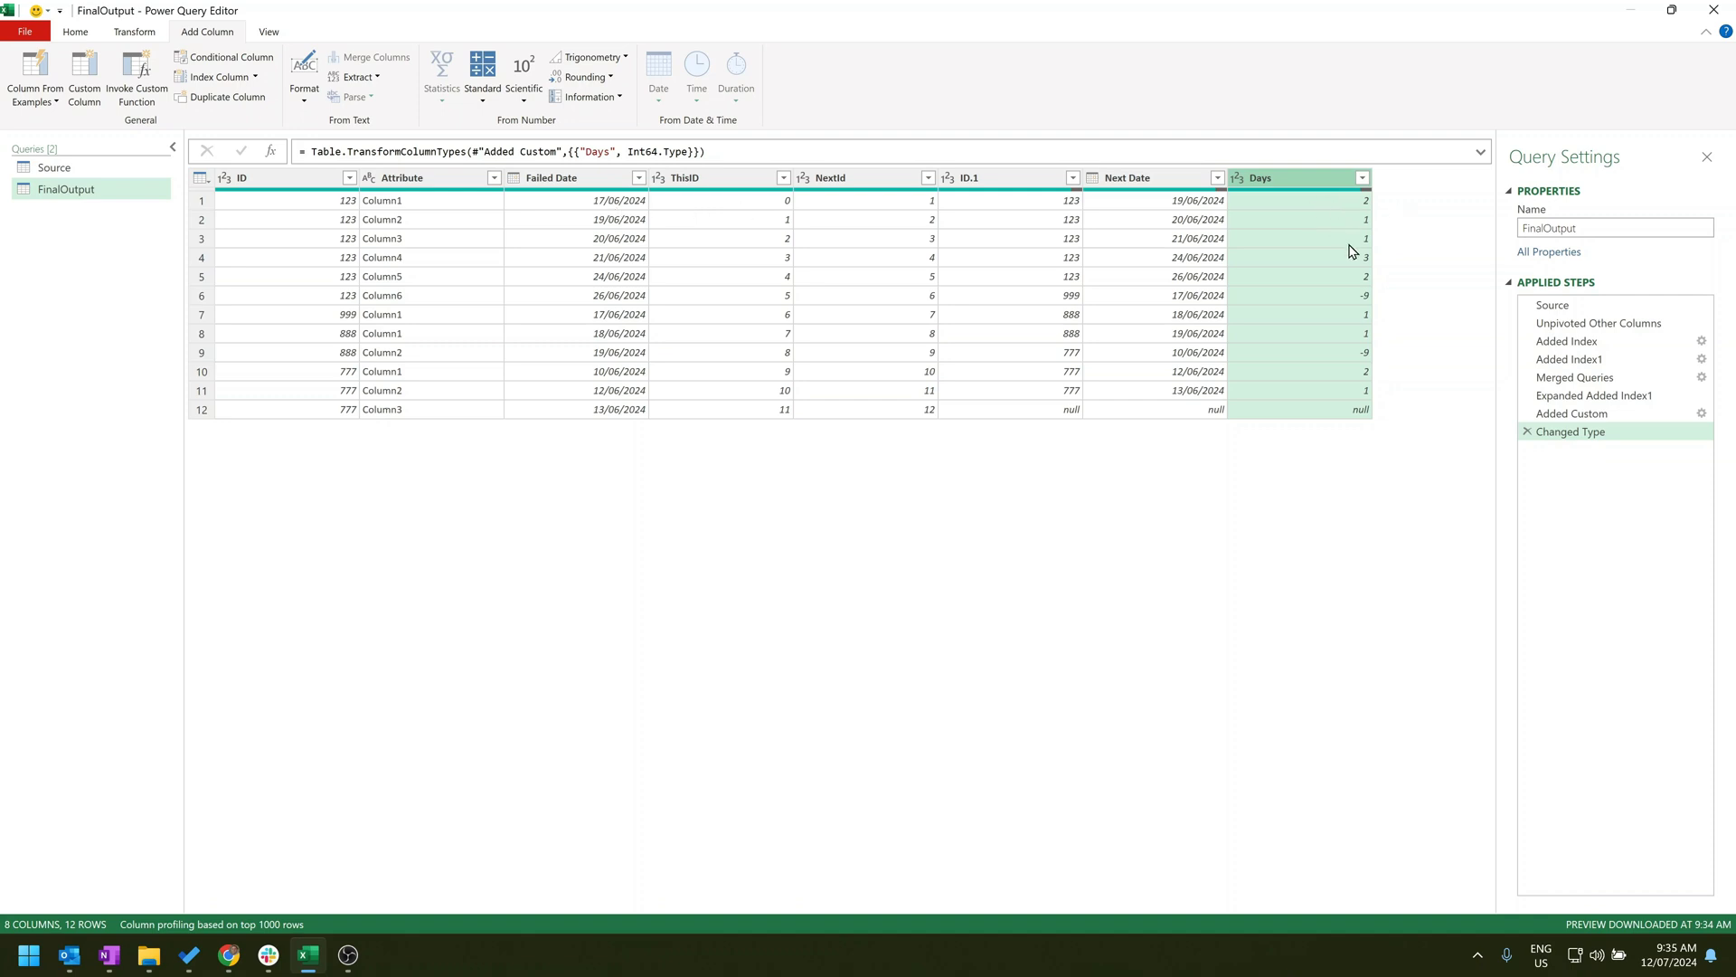
click(1356, 298)
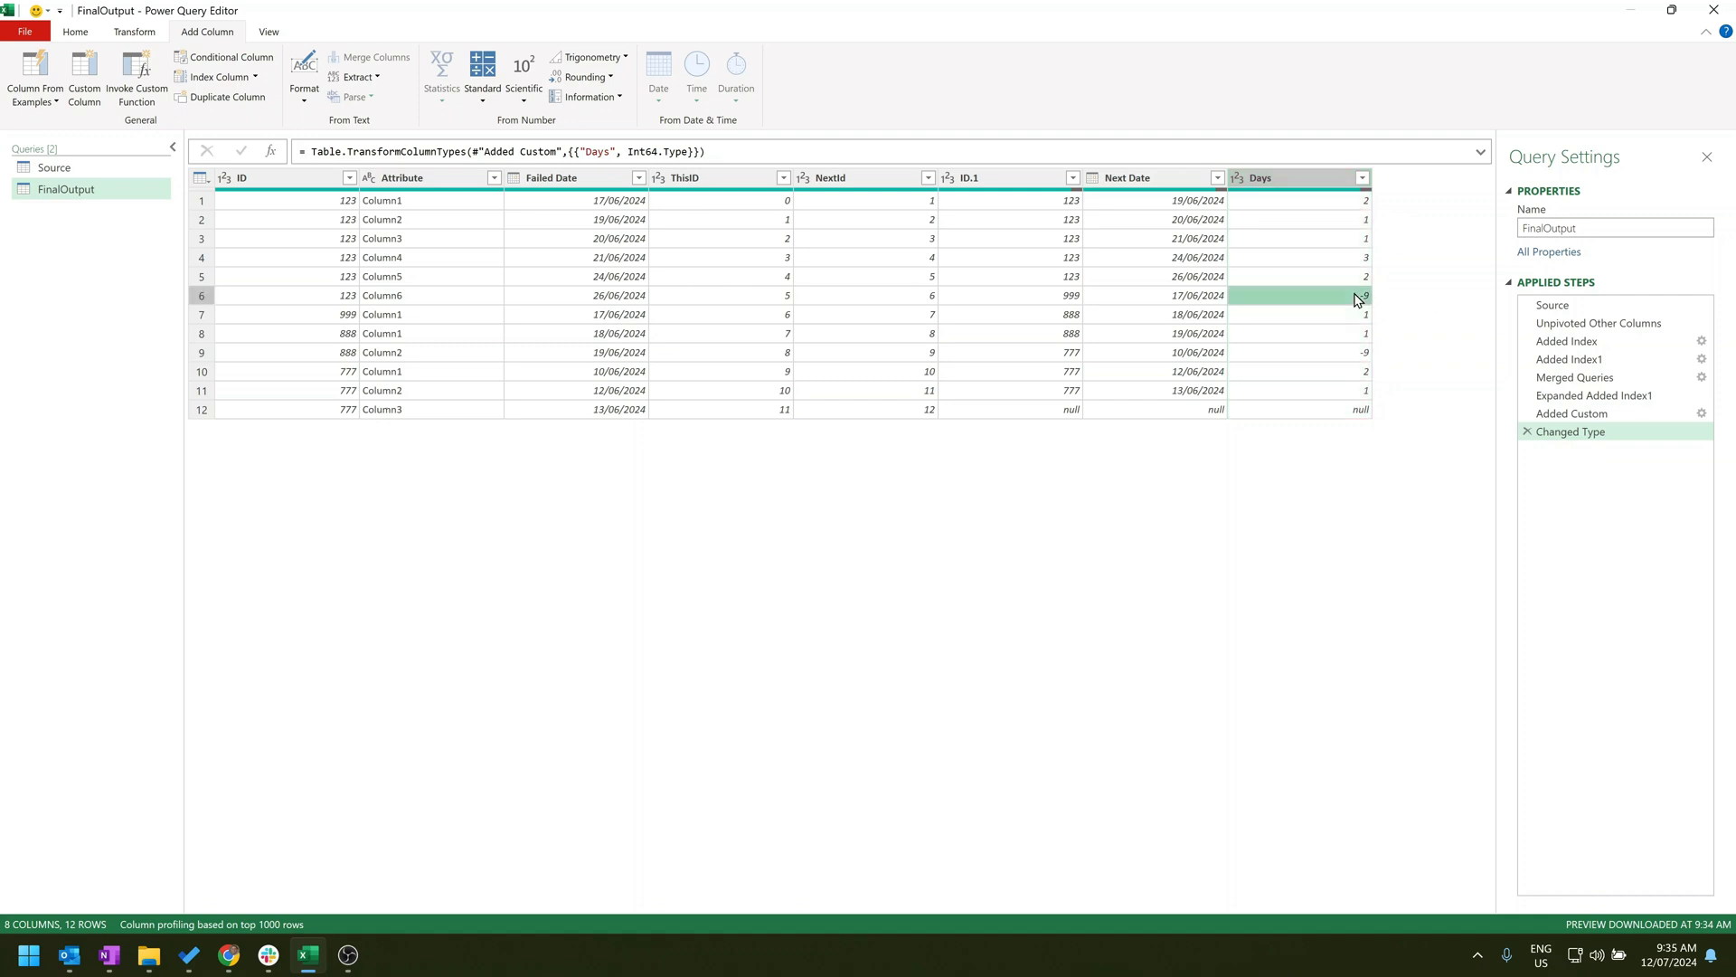
click(338, 300)
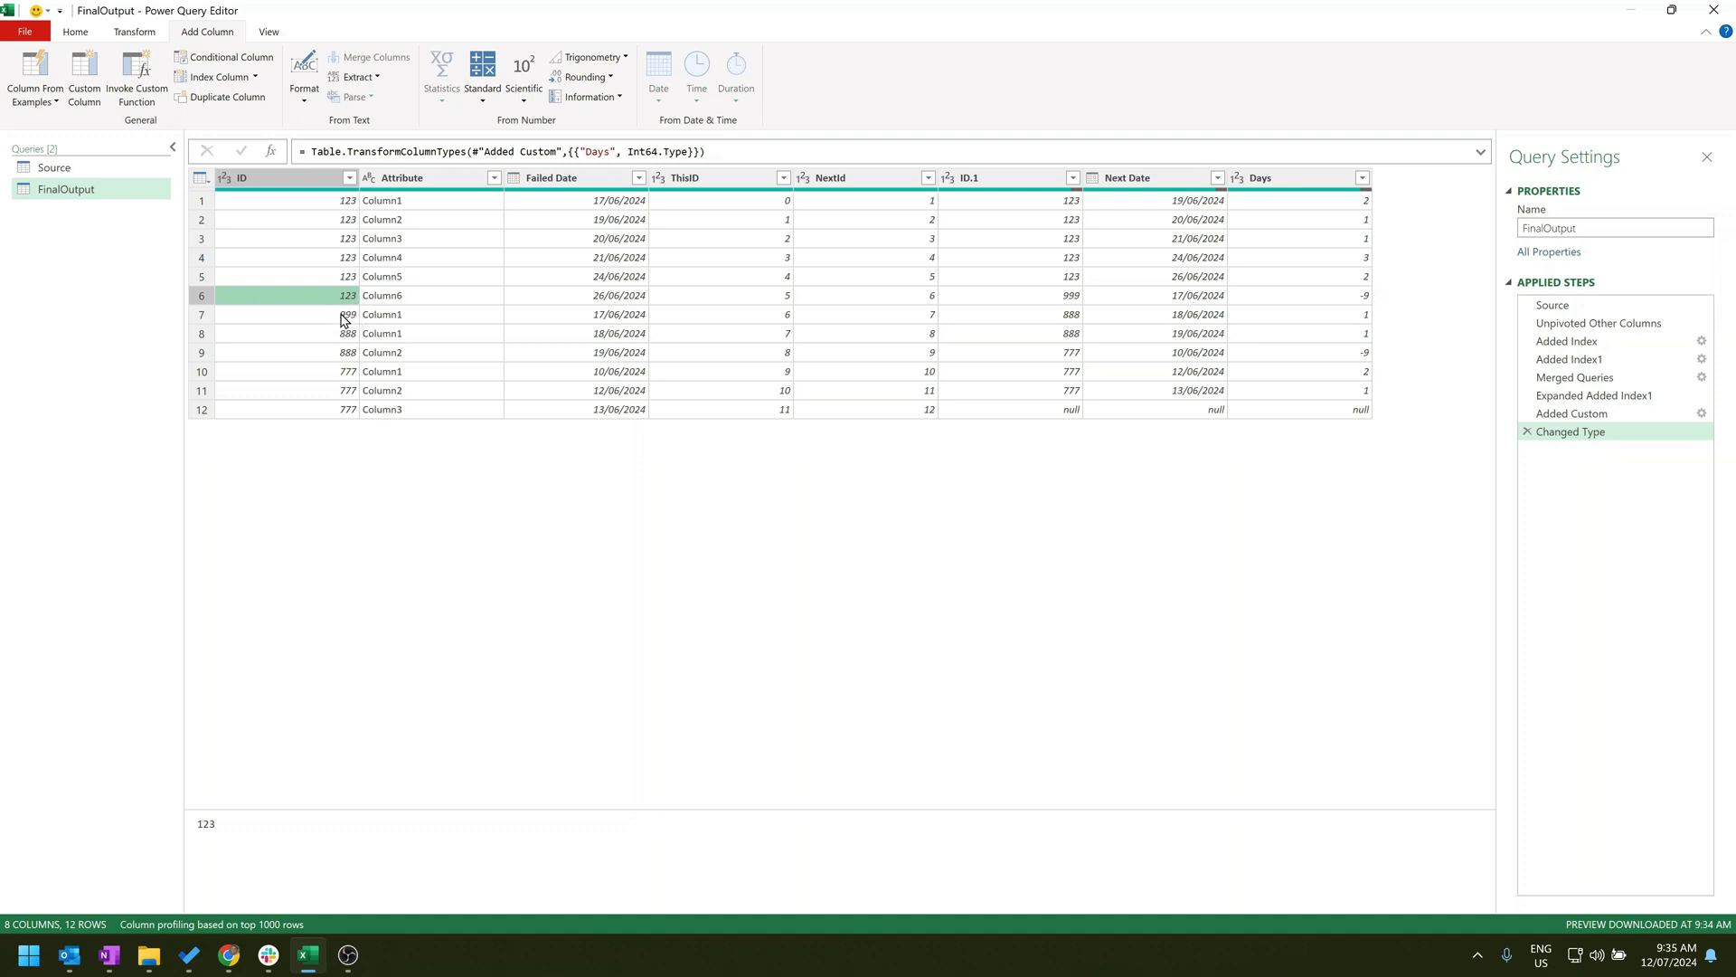
click(1302, 298)
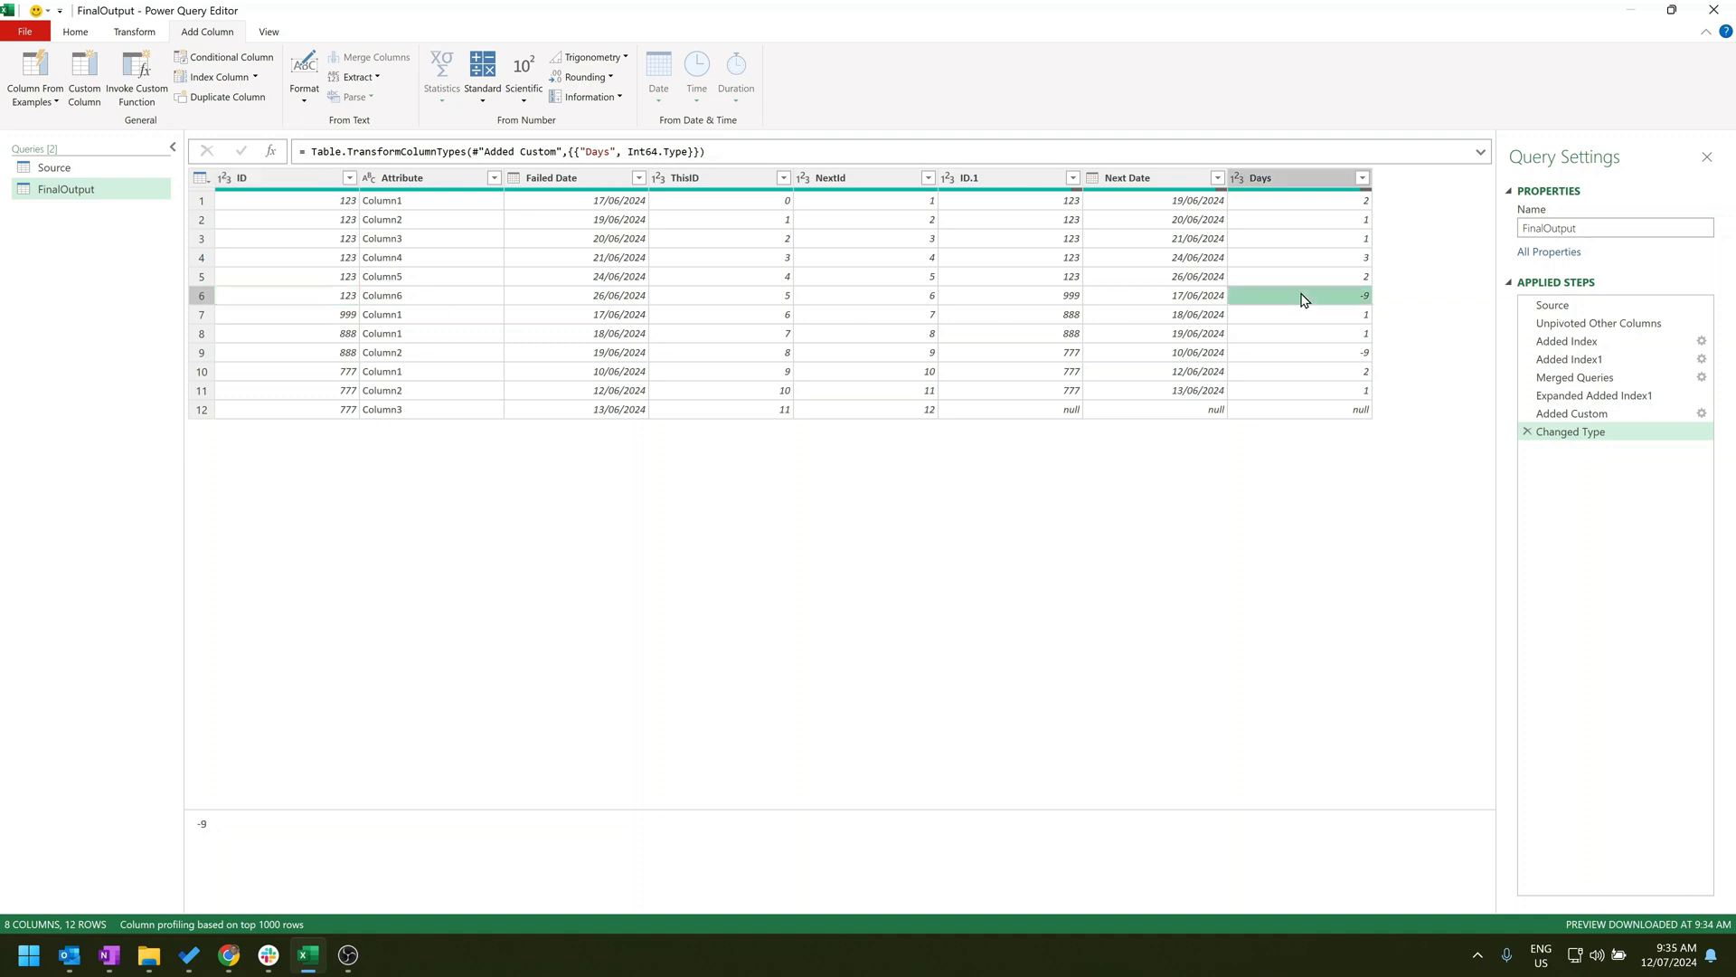
Insert the condition if [ID] = [ID.1] before Duration.Days in the Added Custom step's formula.
click(1571, 414)
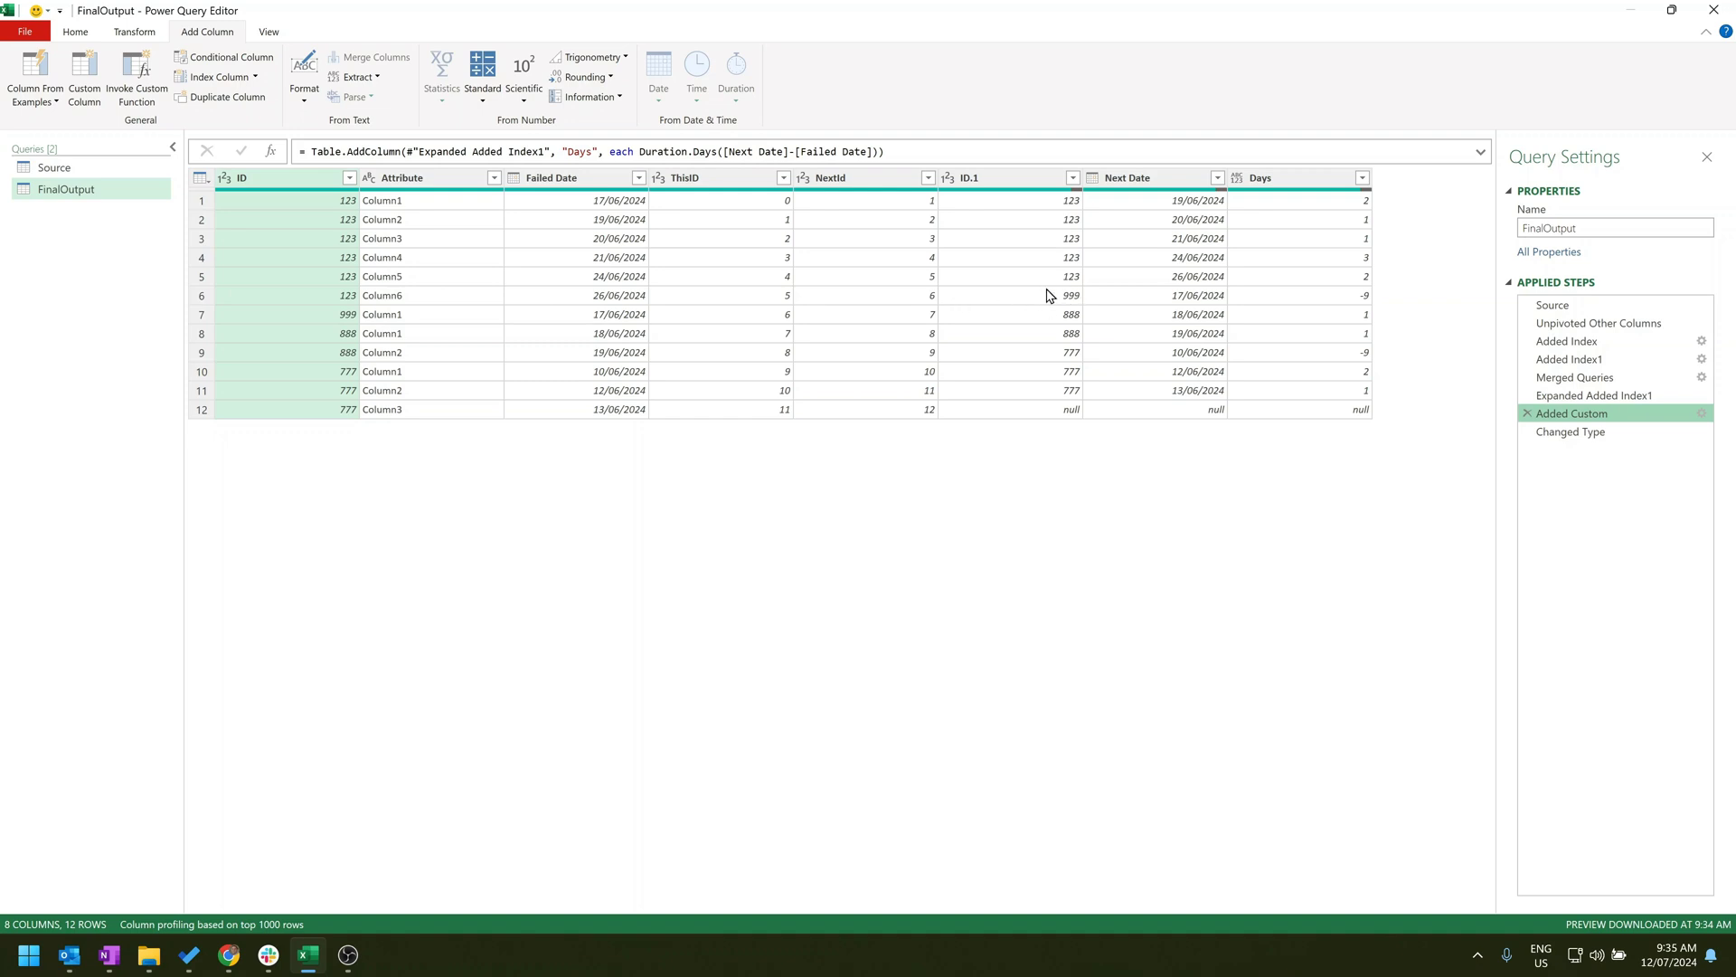
click(636, 150)
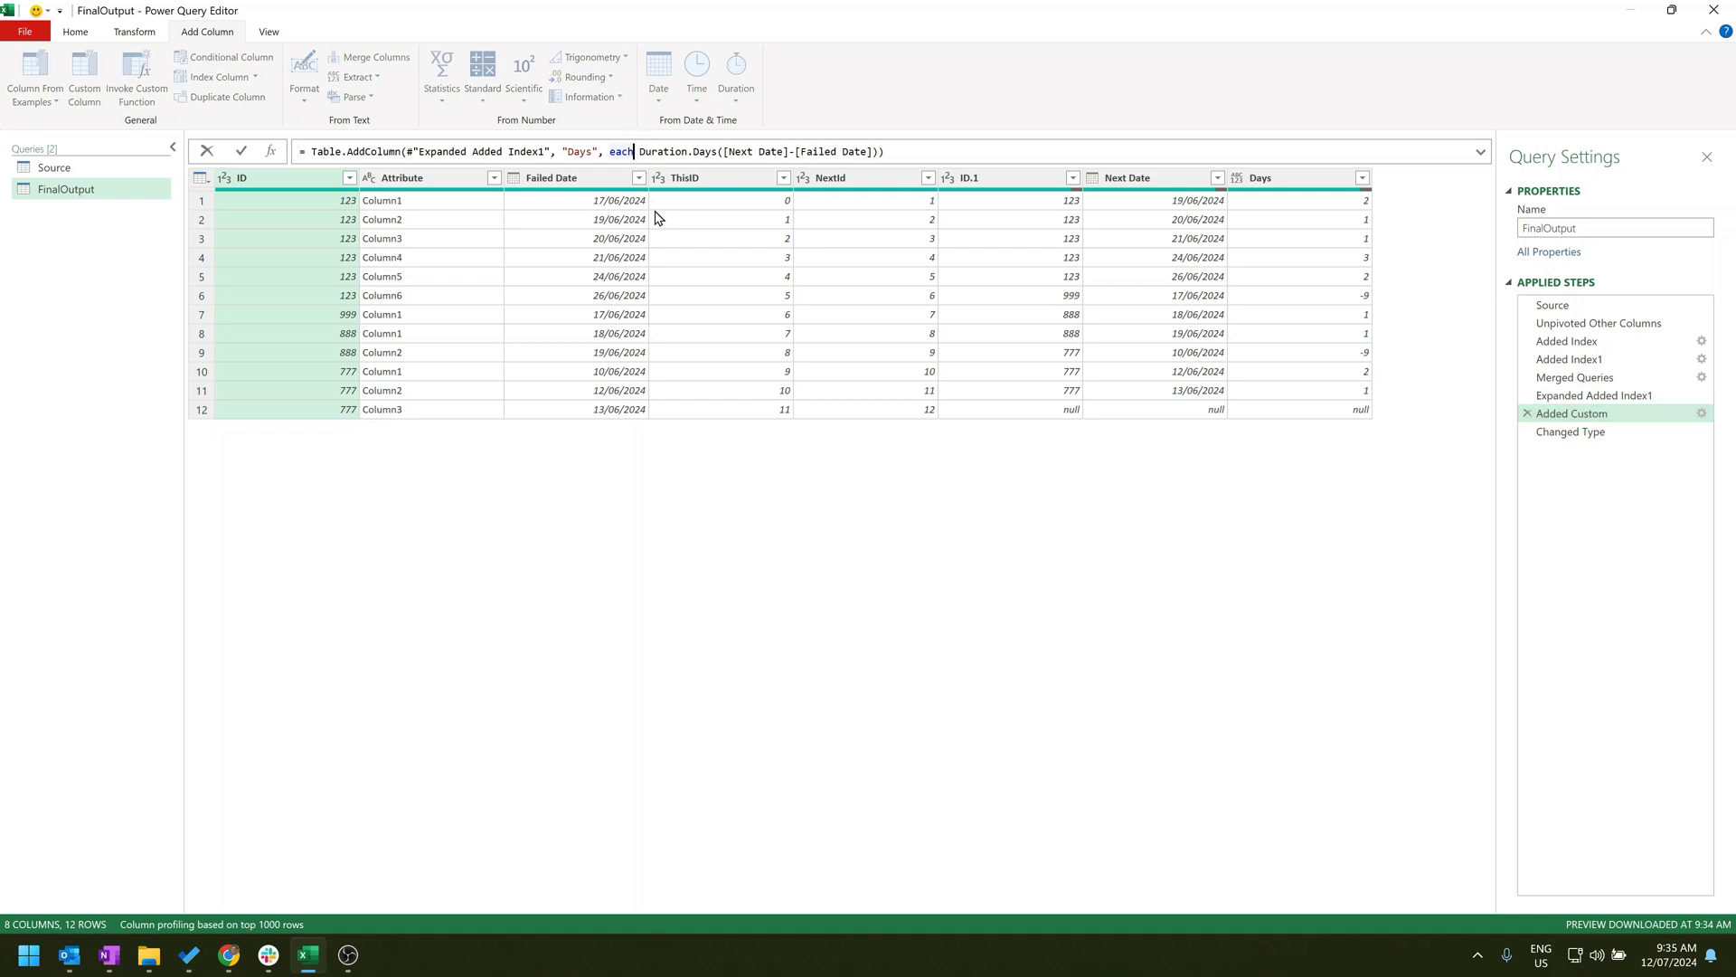
text(if)
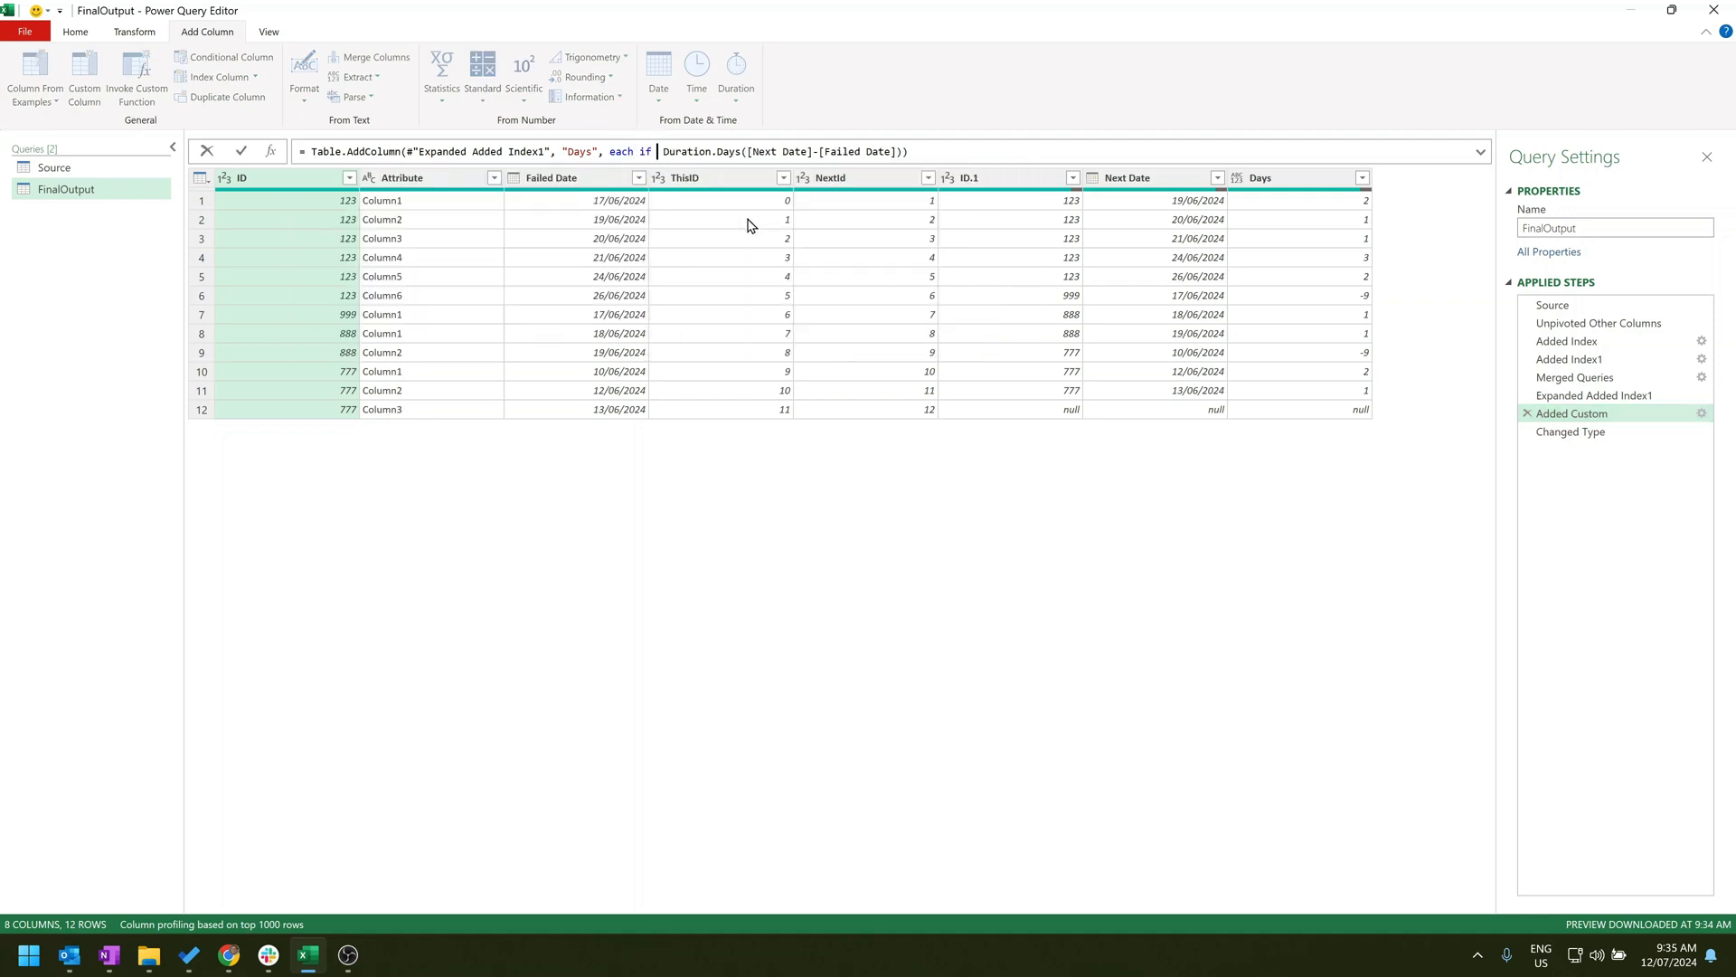
text( [)
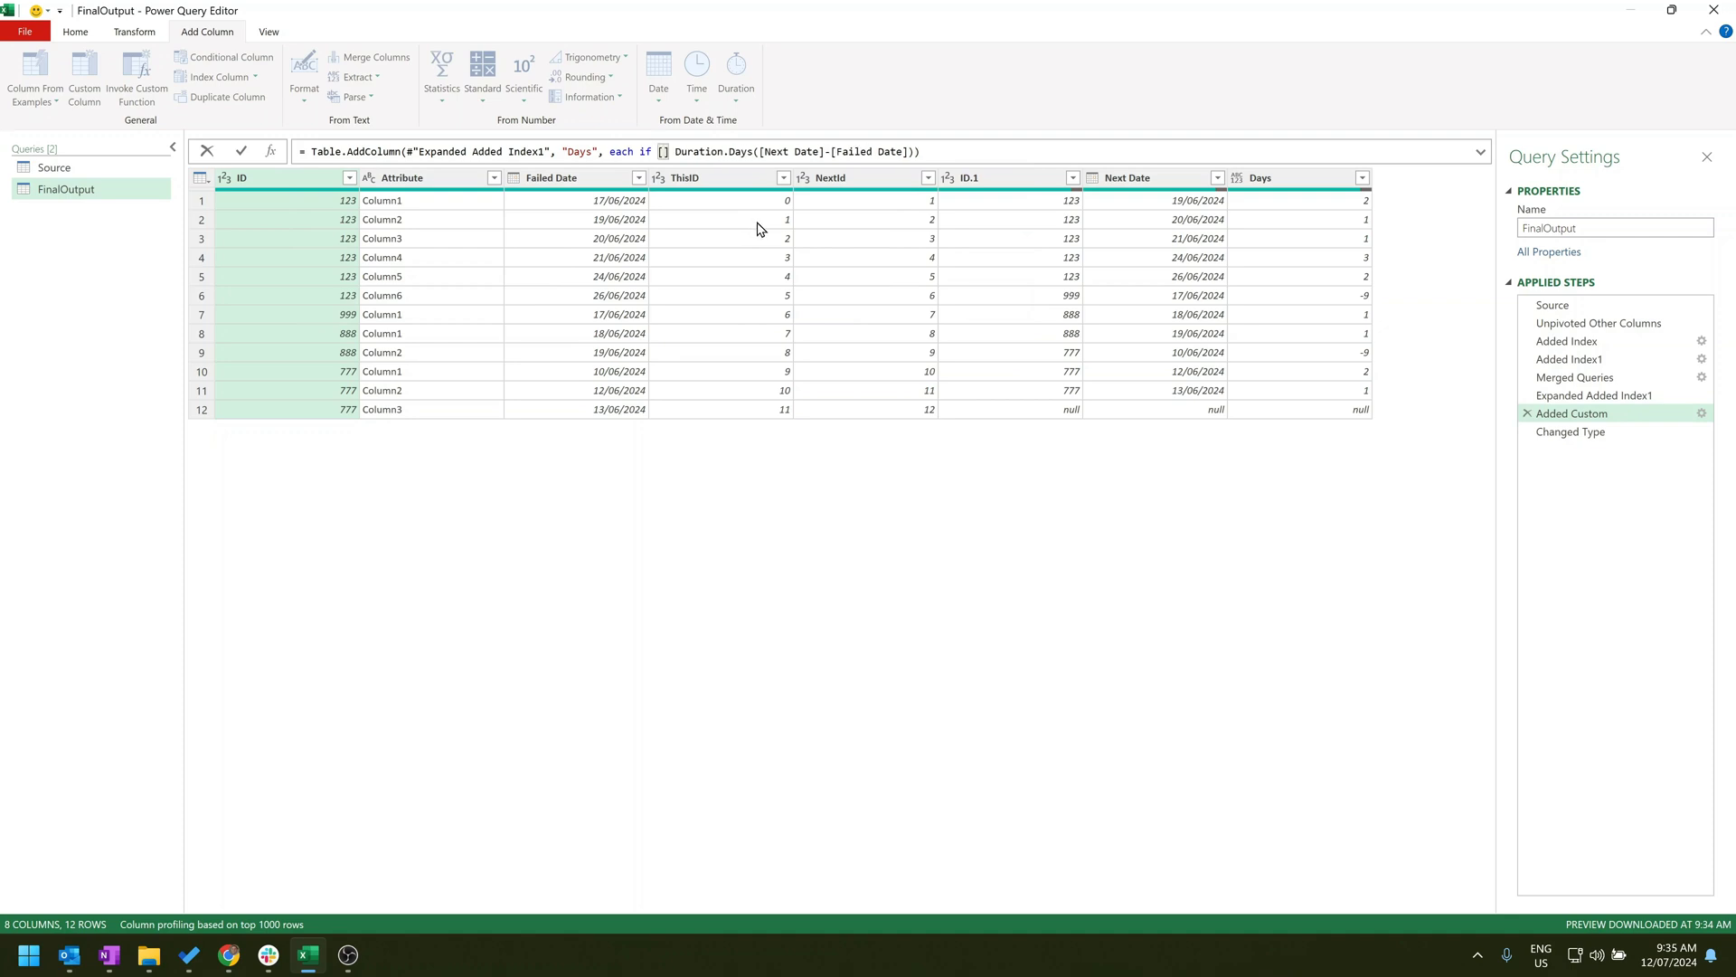
text(ID])
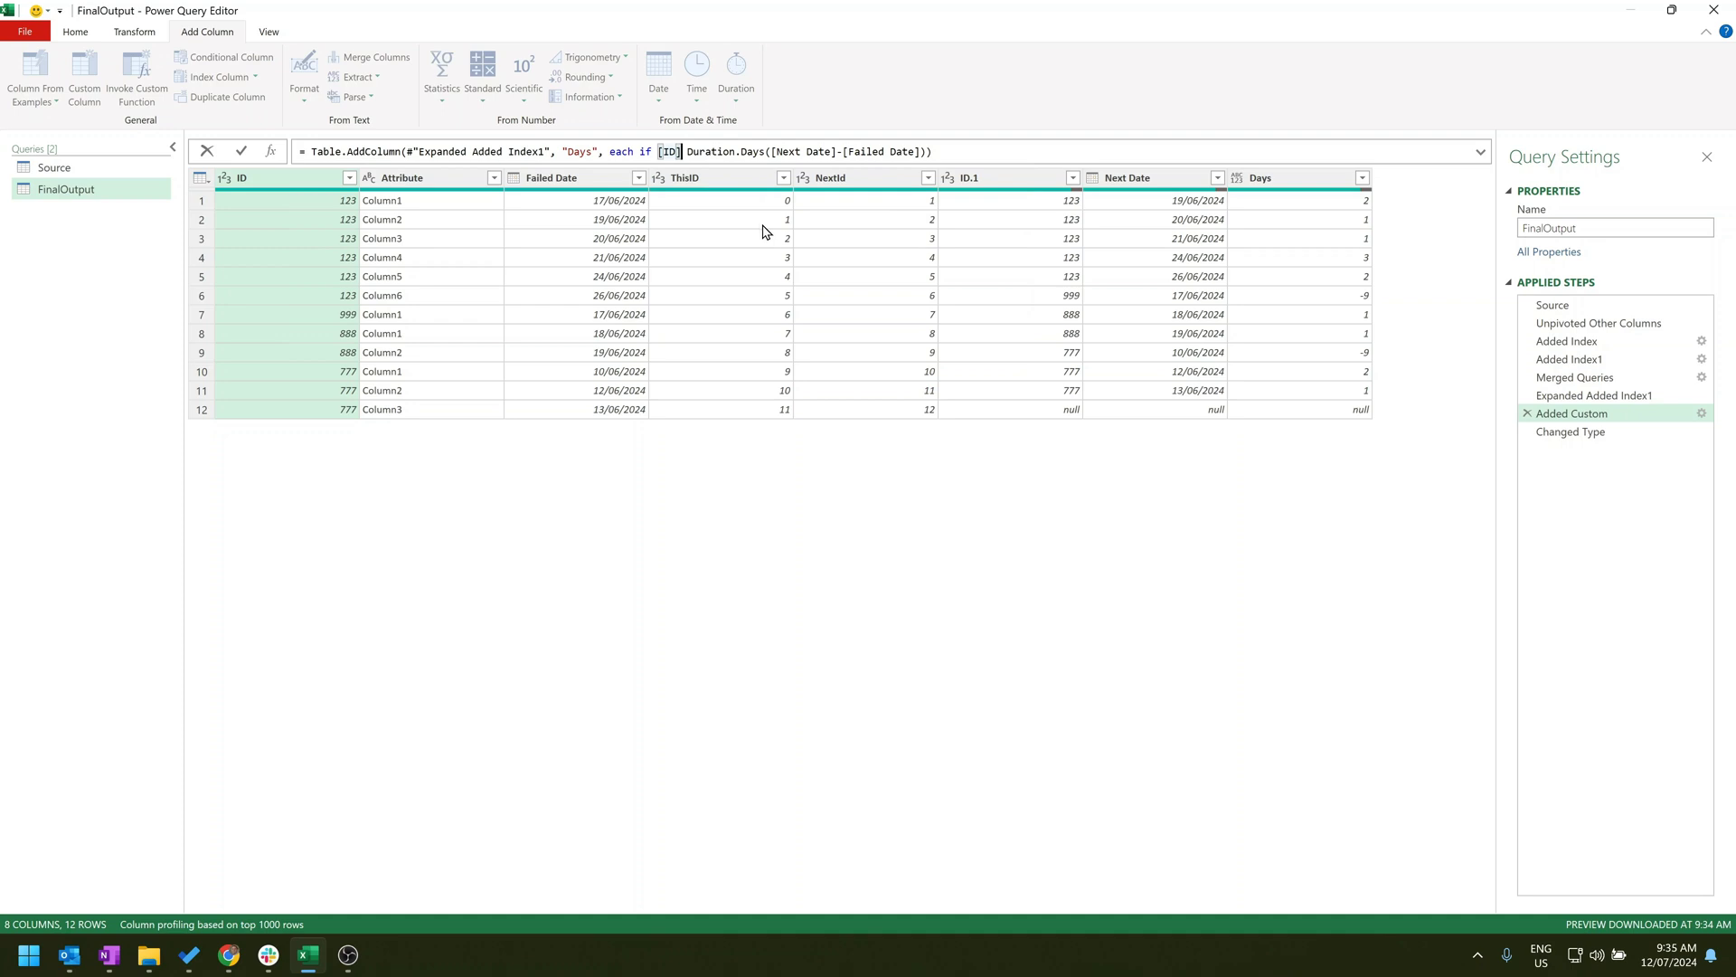
text( =  )
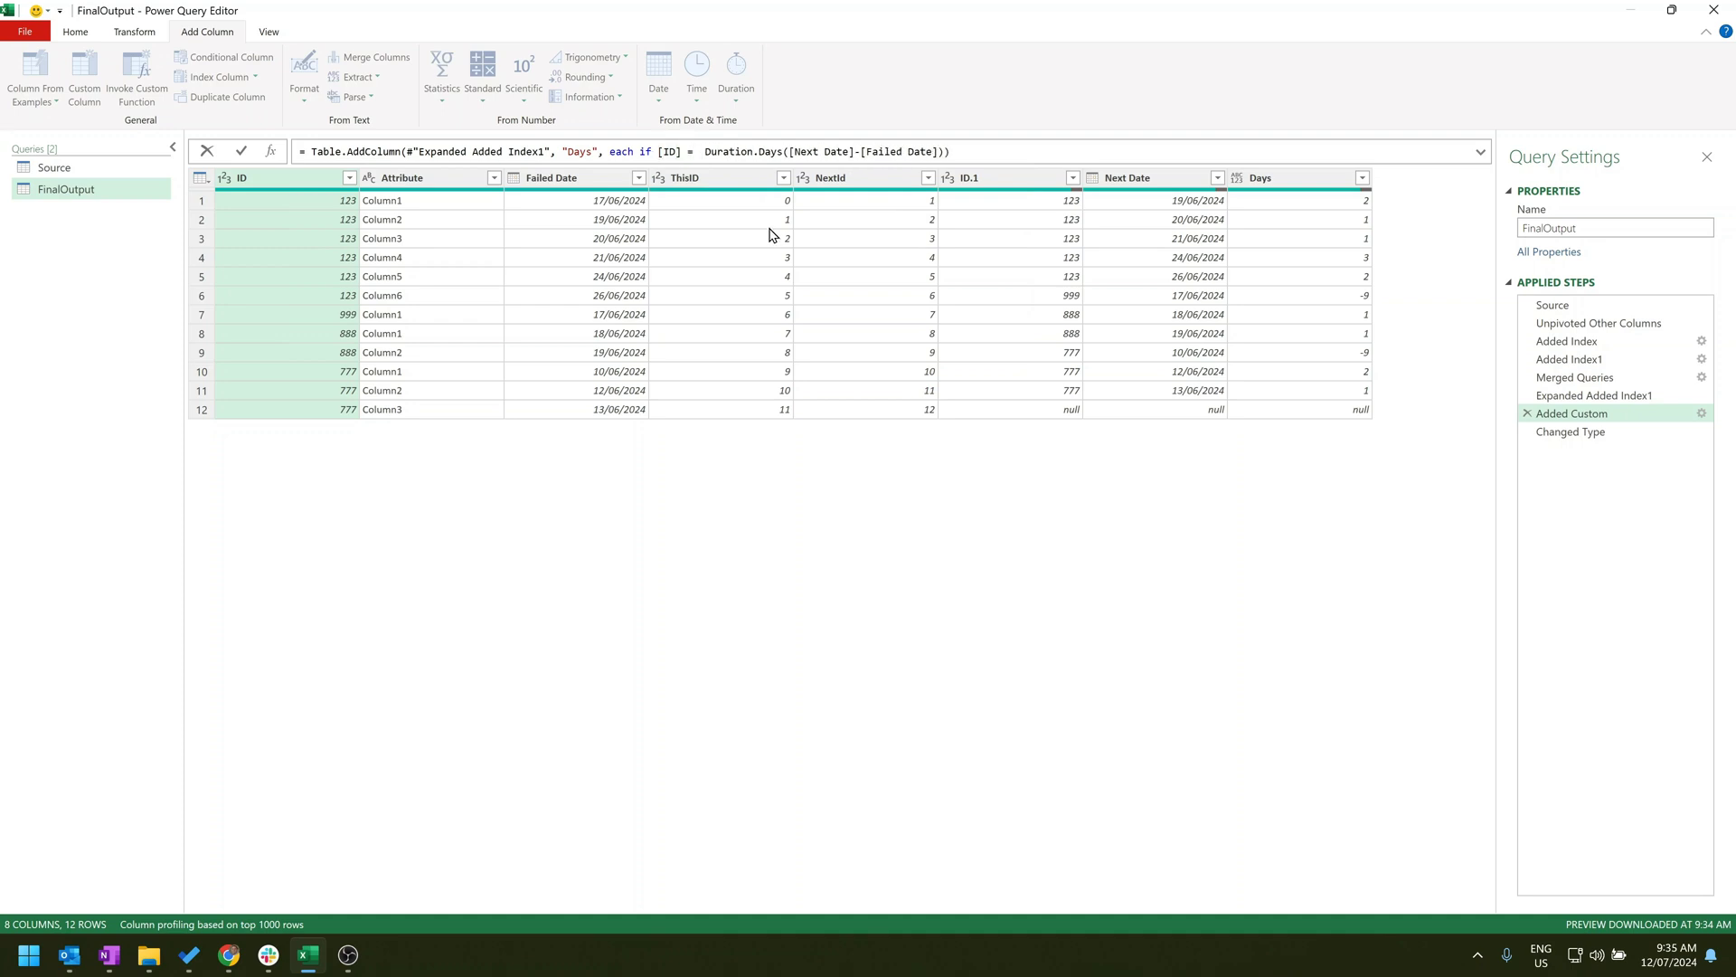
text([ID)
text(.1)
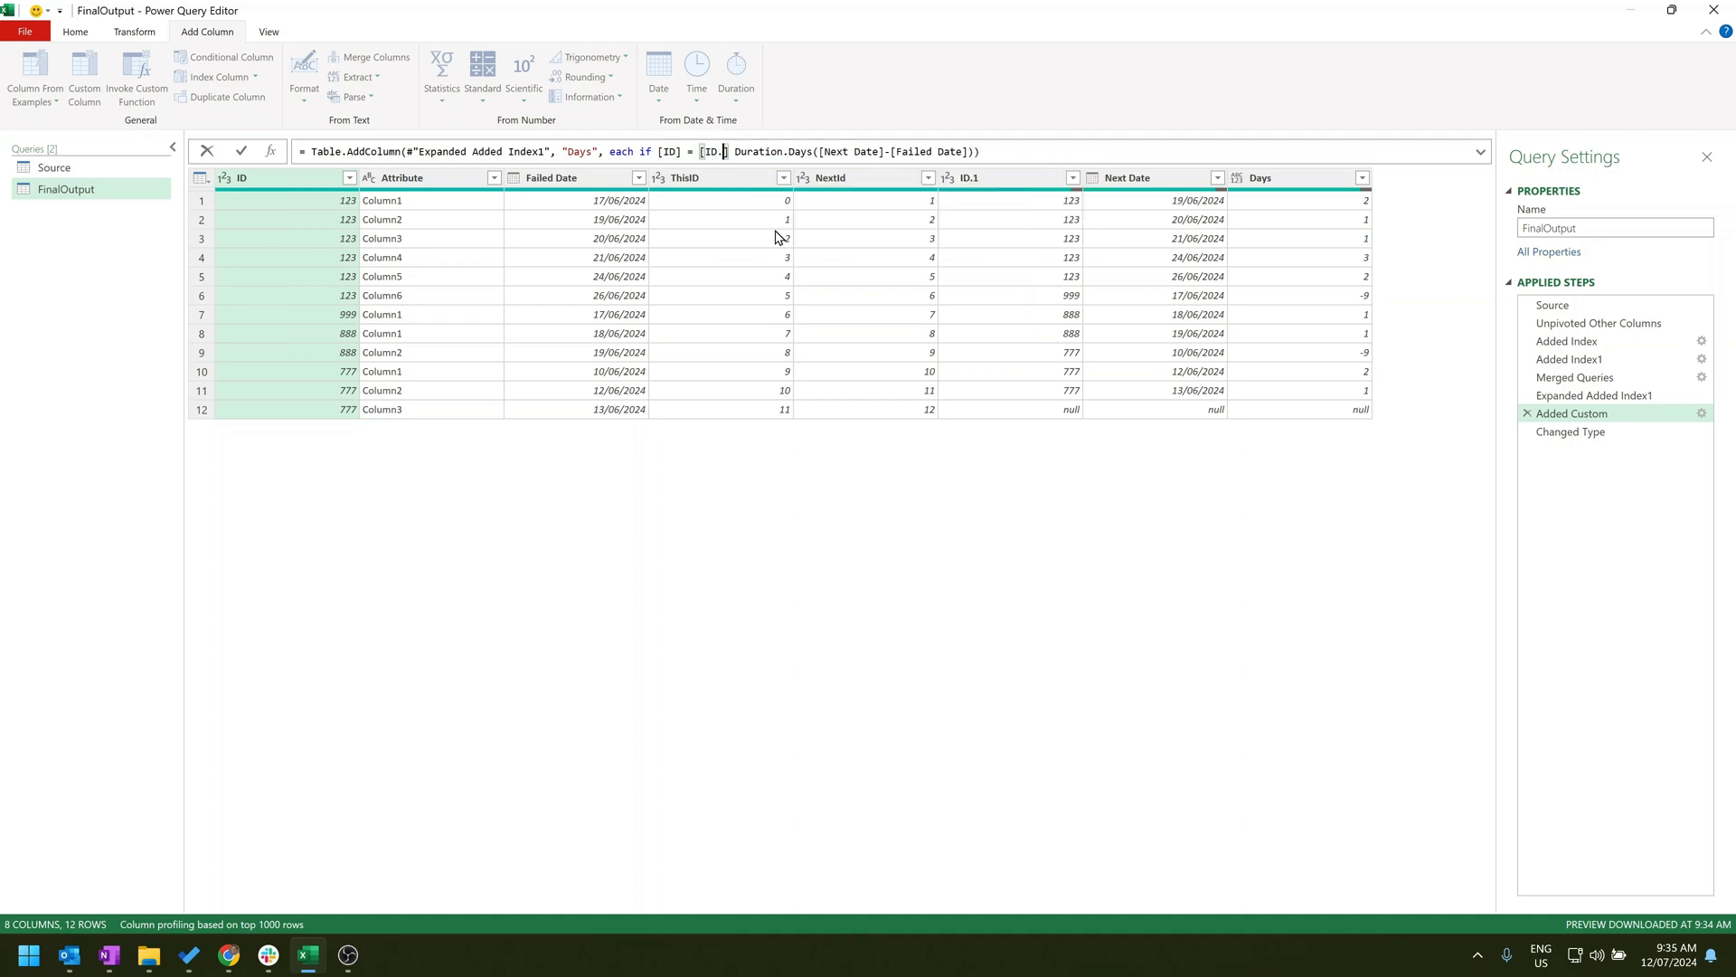
key(Right)
key(Right)
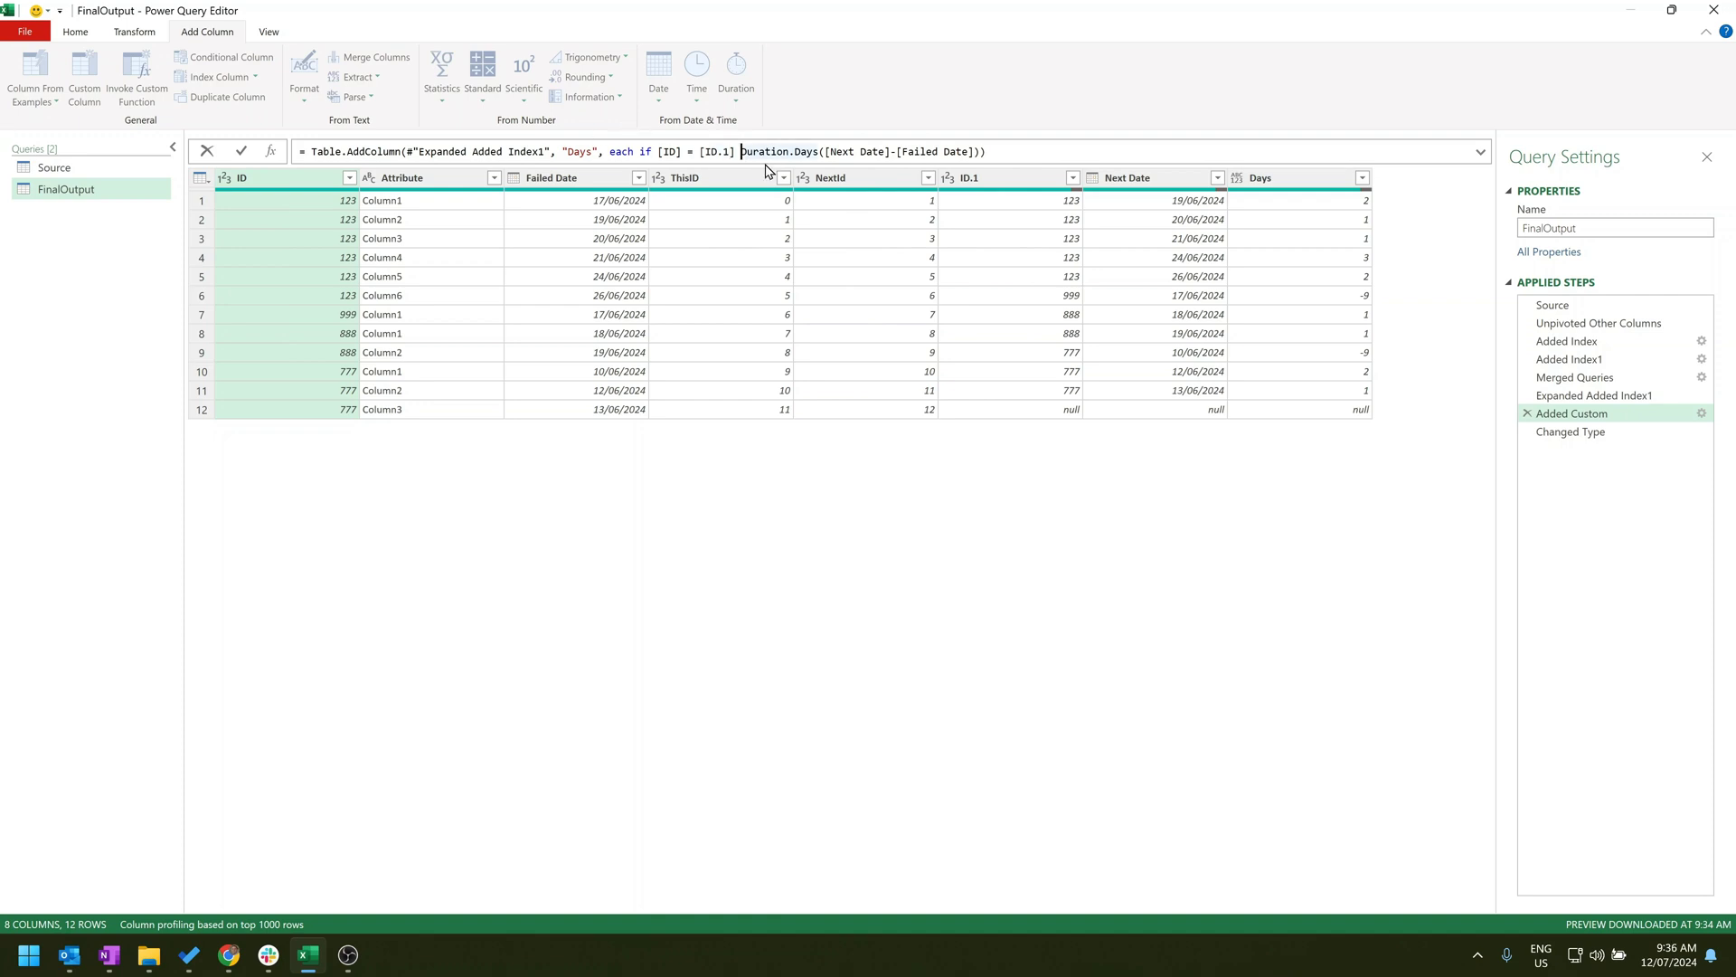
Complete the Days conditional with then before Duration.Days and else 0 at the end, apply it, and return to the Changed Type step.
text(then)
click(1019, 152)
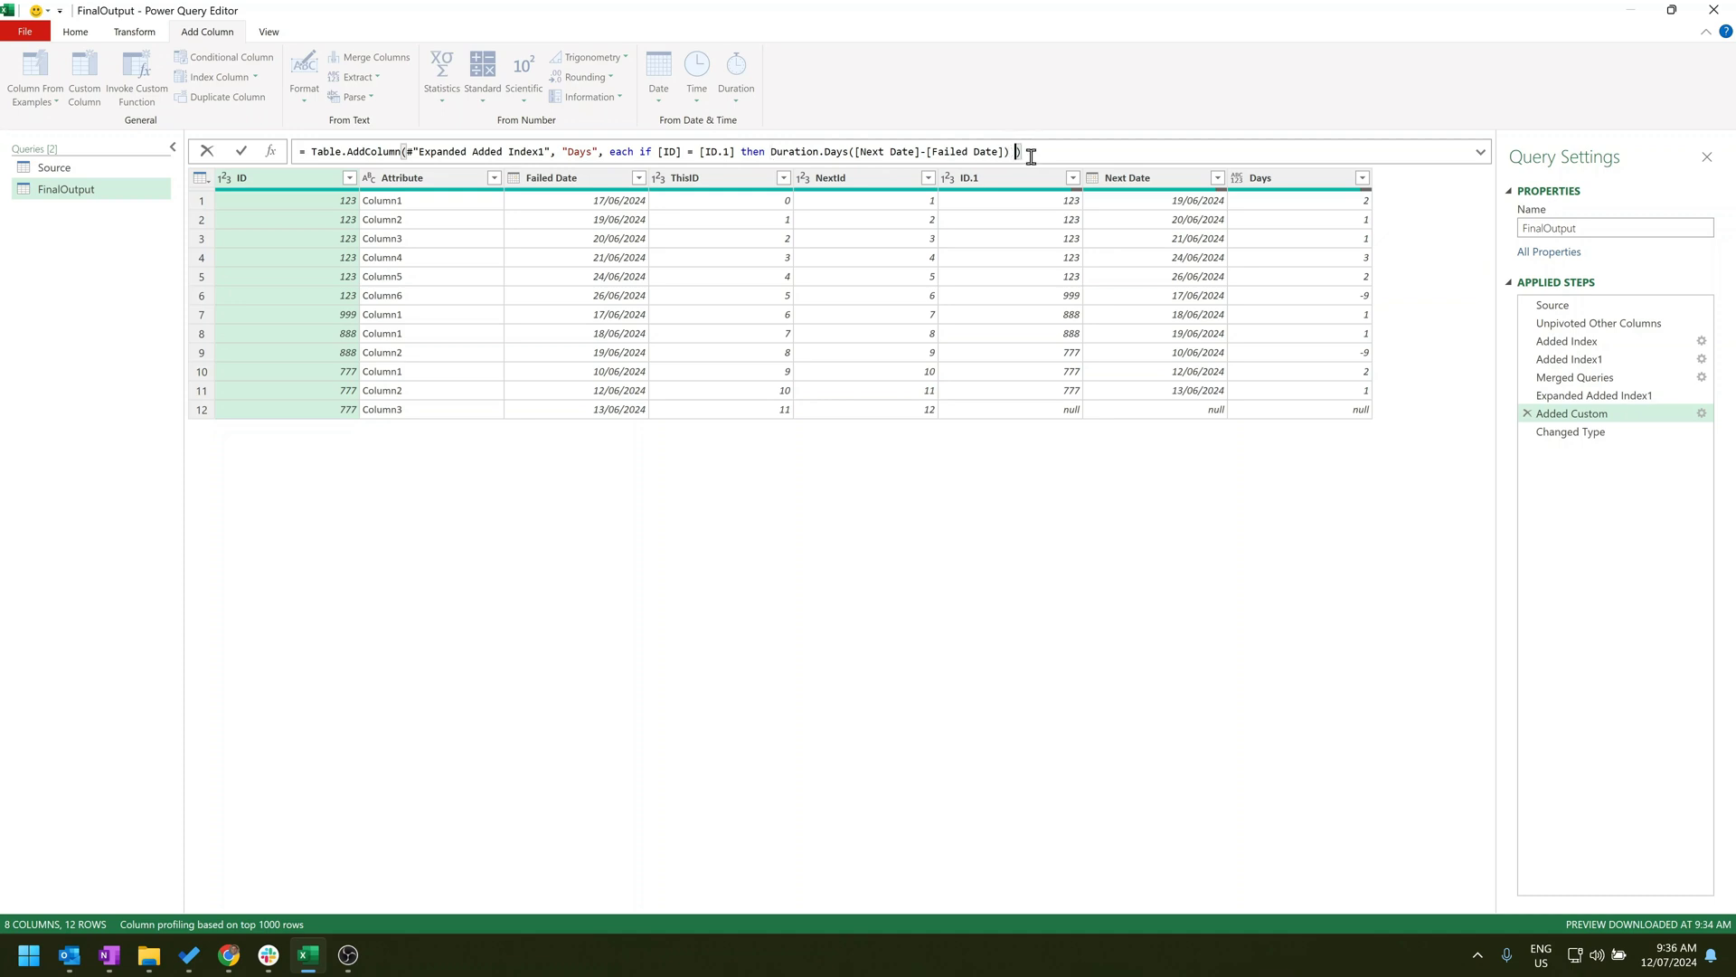
text(else 0)
click(243, 151)
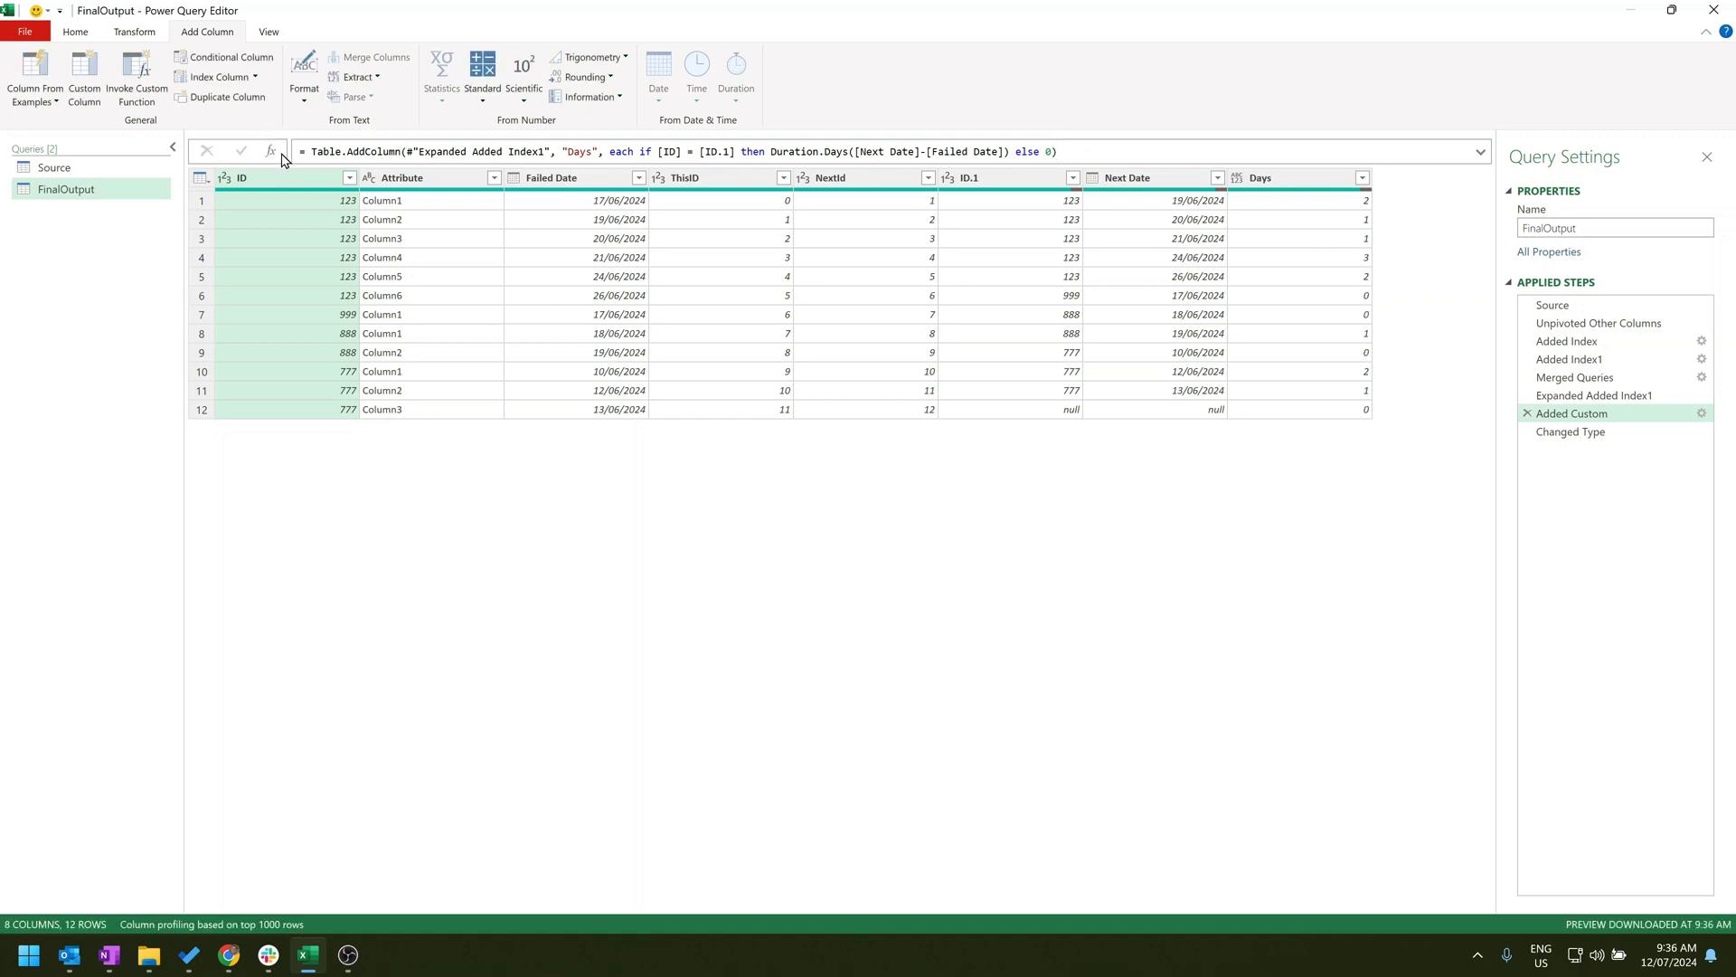
click(1607, 432)
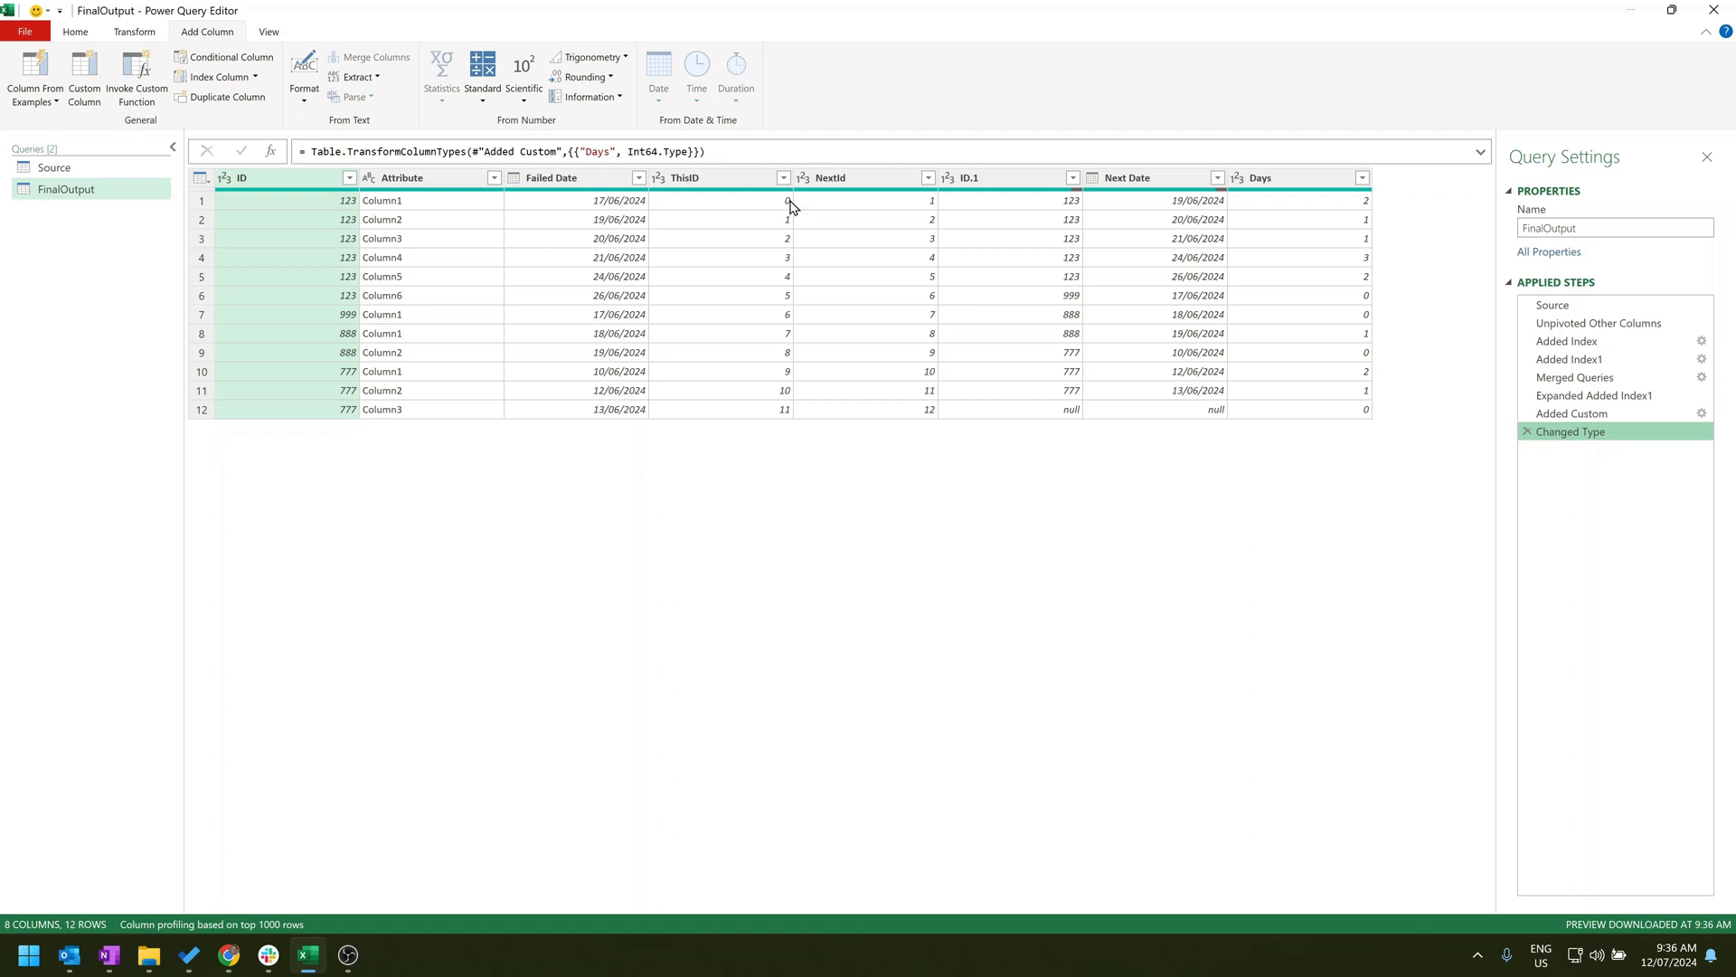
Start a new custom column and name it Correction Date.
click(1271, 180)
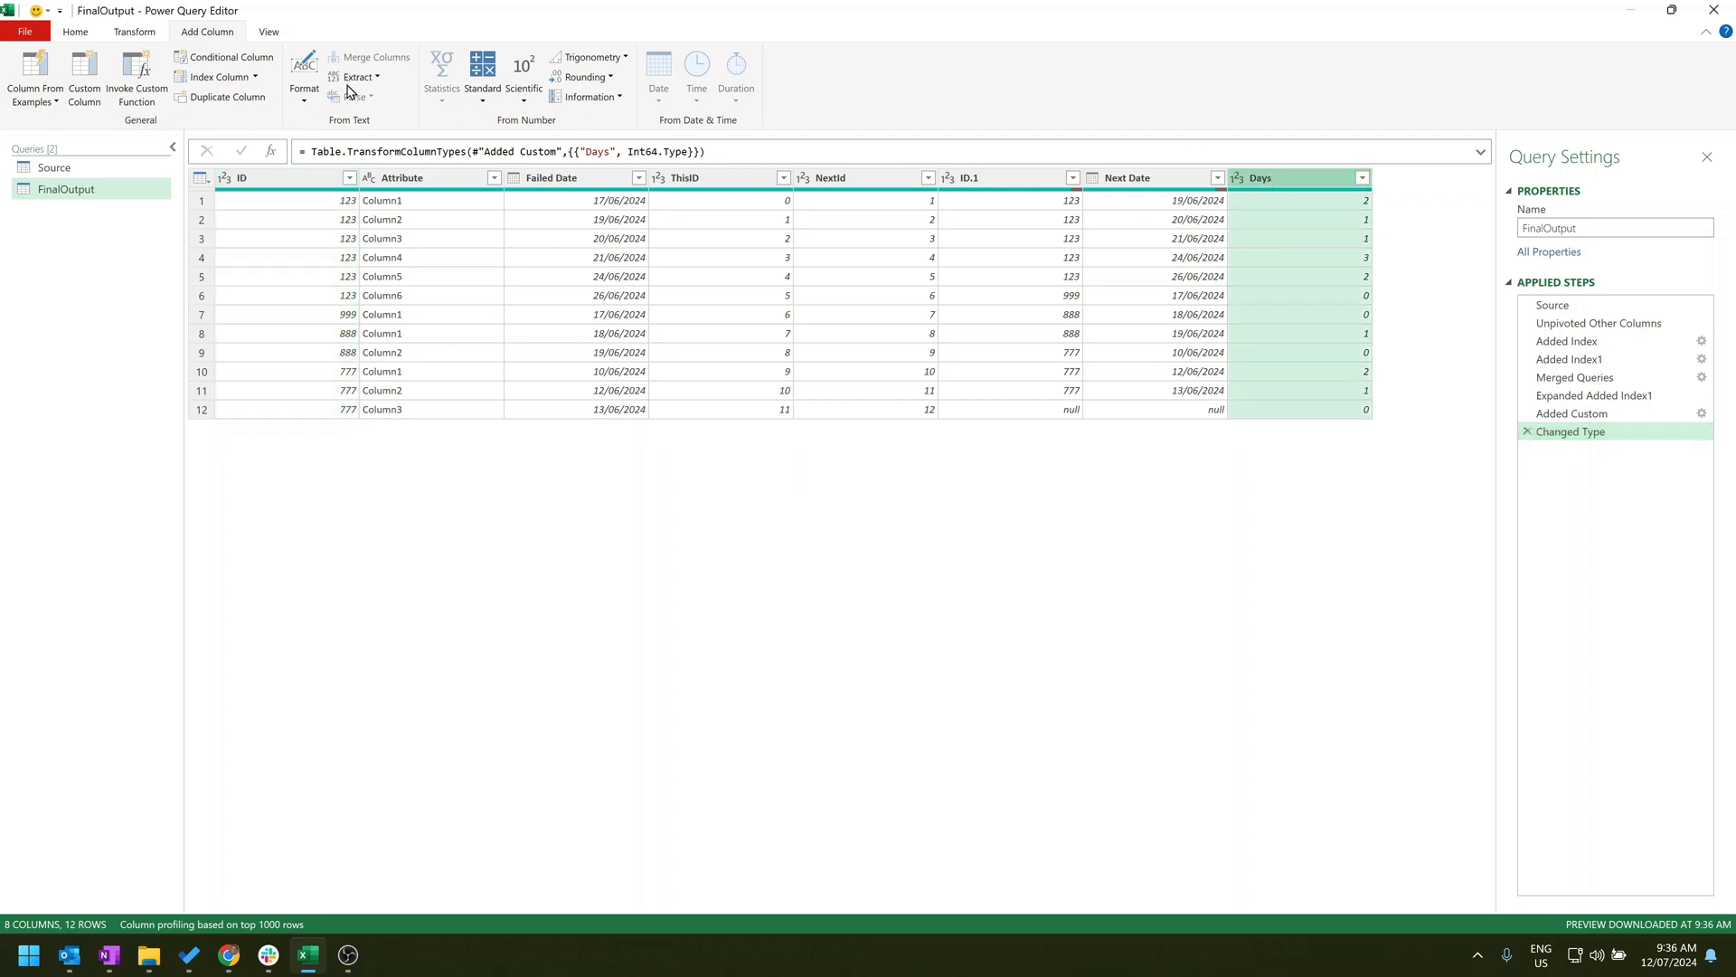
click(84, 77)
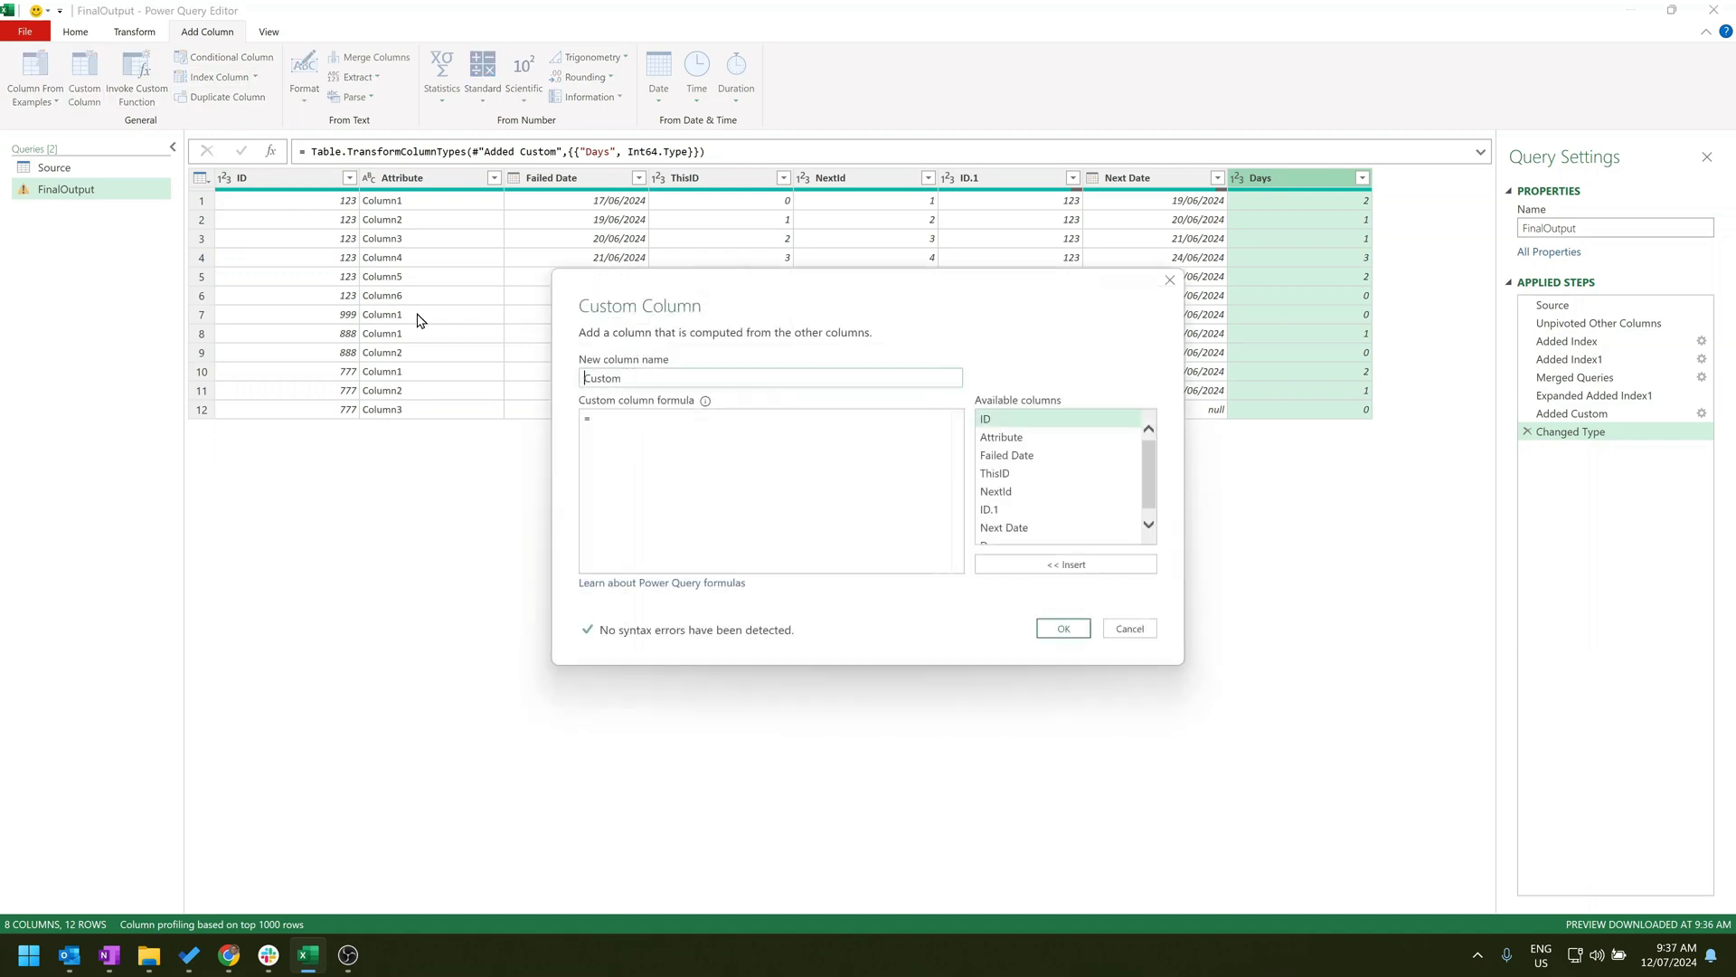
double_click(639, 376)
text(Correction Dat)
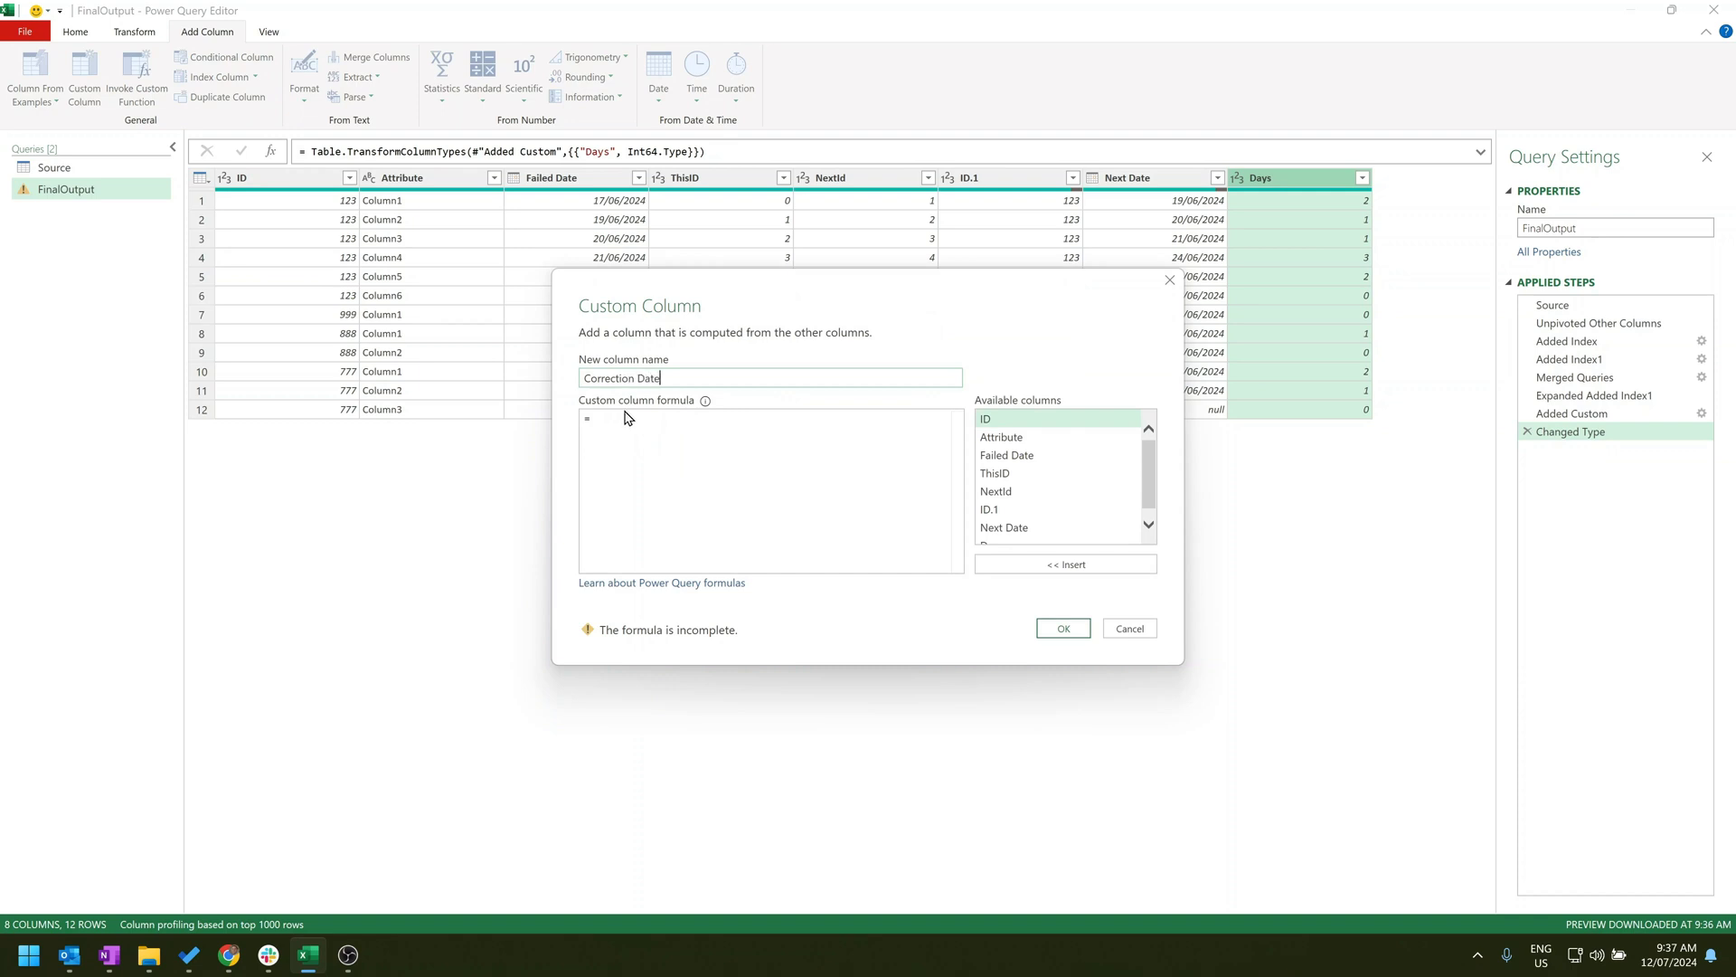
text(e)
Create the Correction Date column with the formula if [Days] >1 then [Failed Date] else null, and set its data type to Date.
text(if)
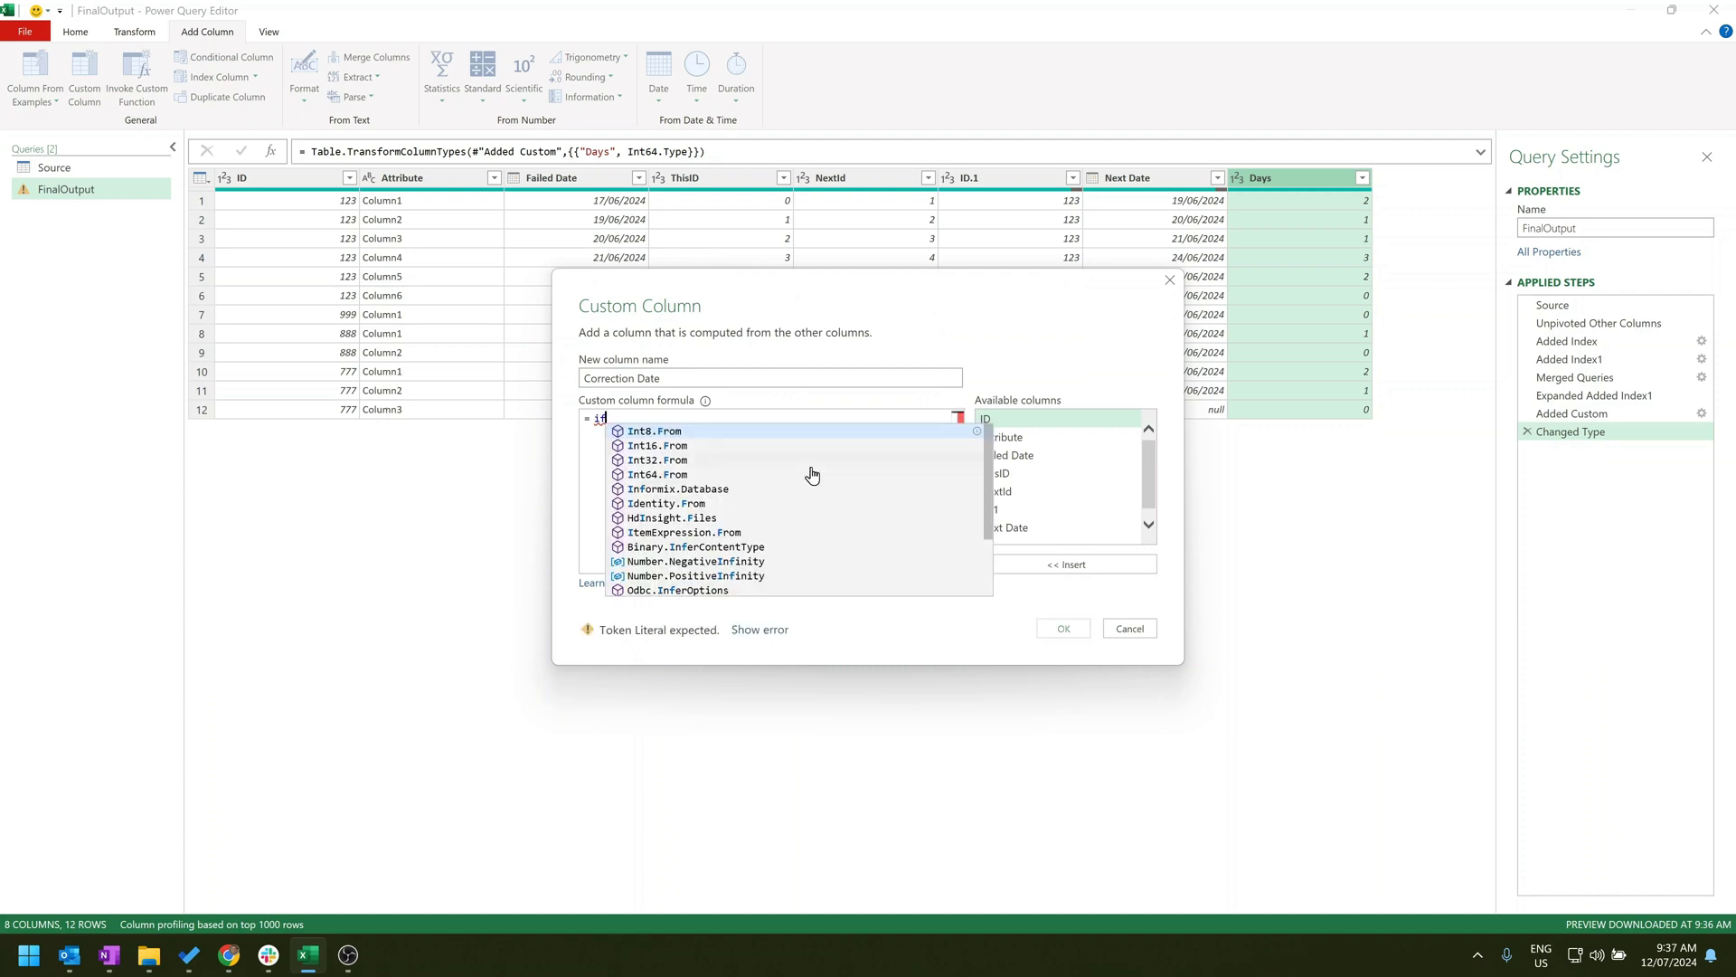
key(Escape)
scroll(1011, 514, down, 1)
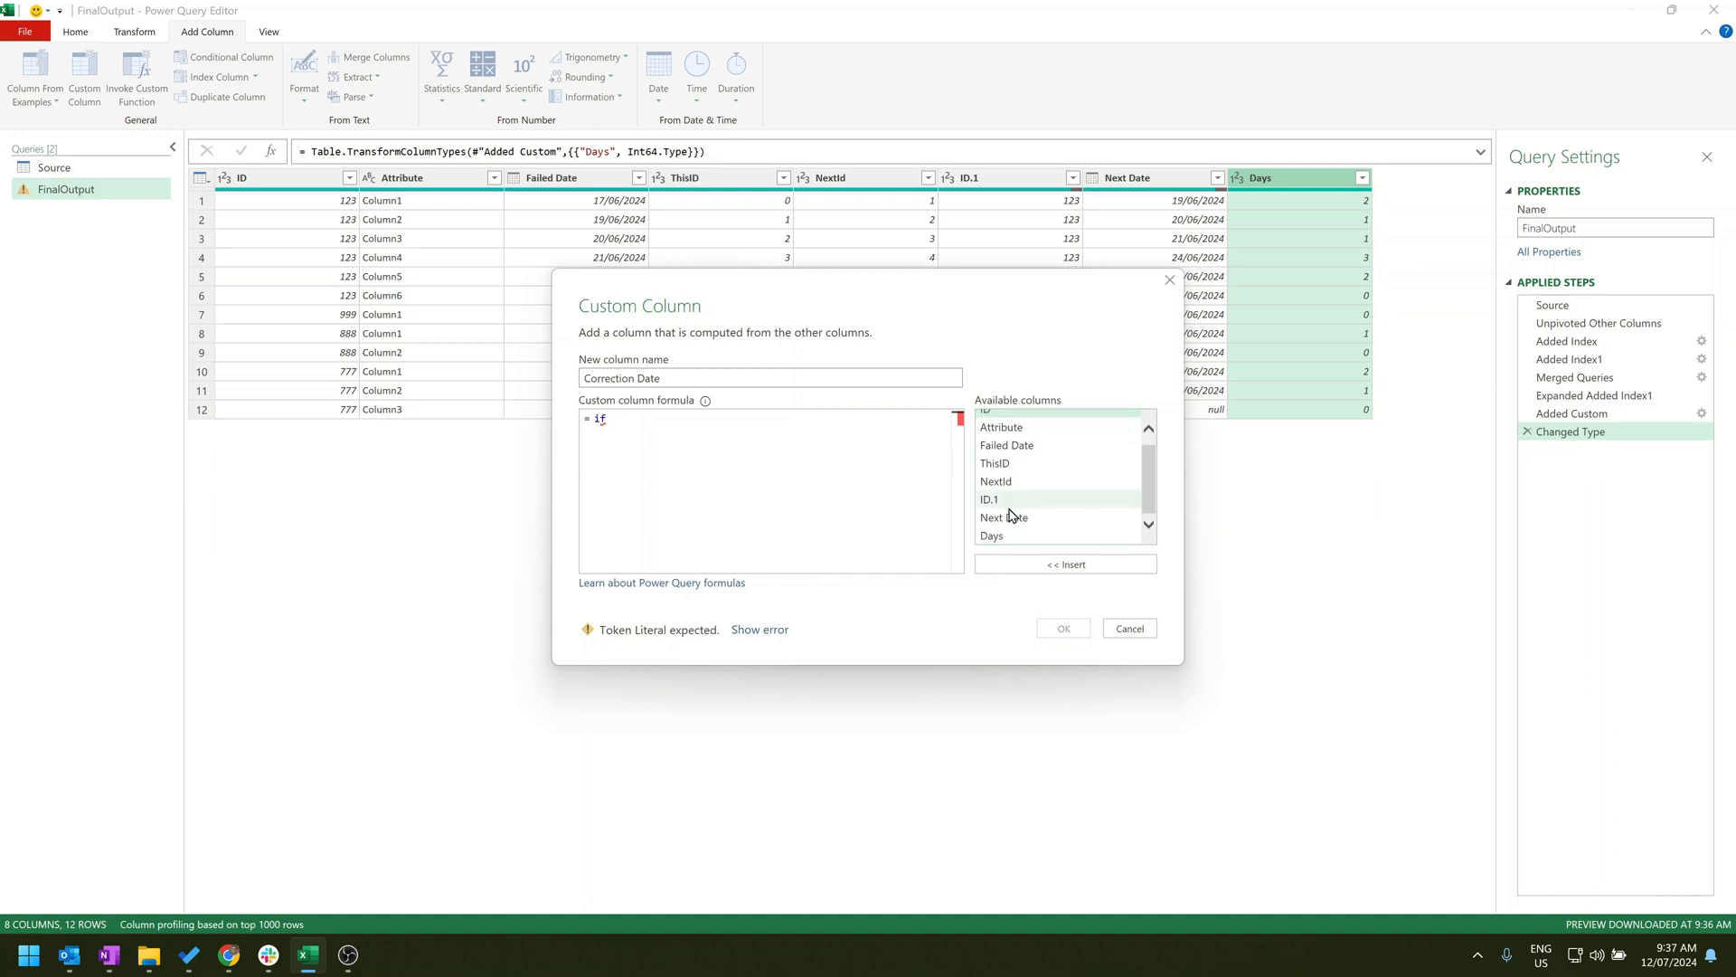
double_click(992, 536)
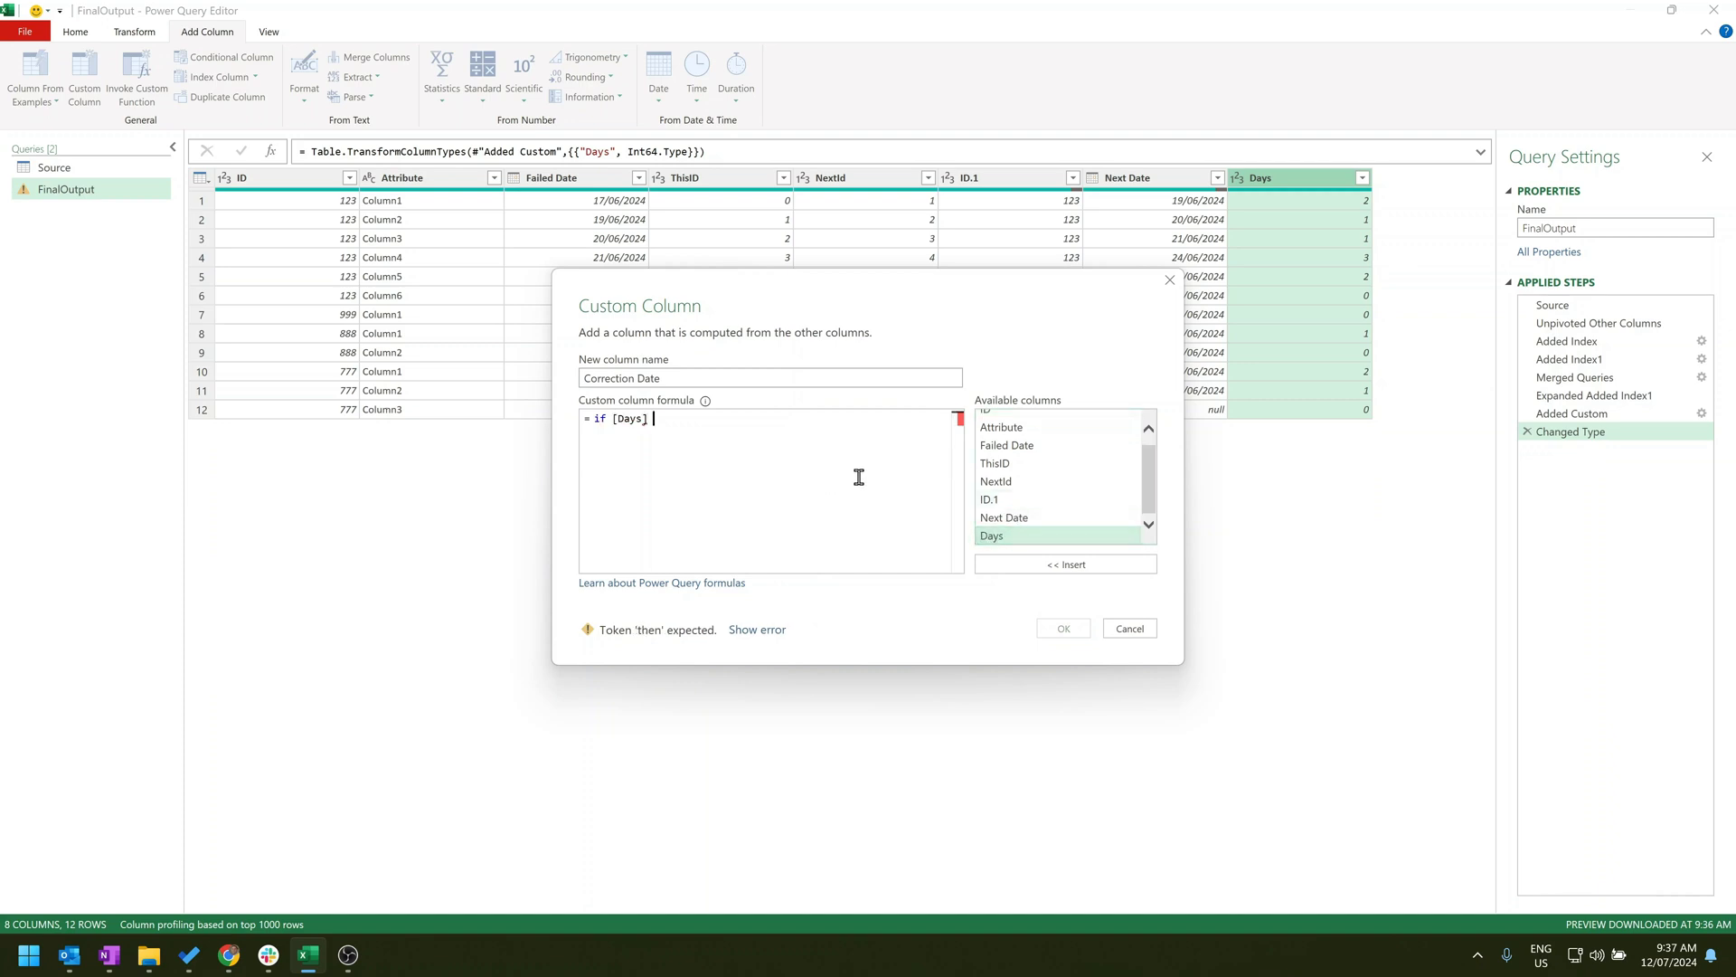
text(>1 then)
double_click(1025, 446)
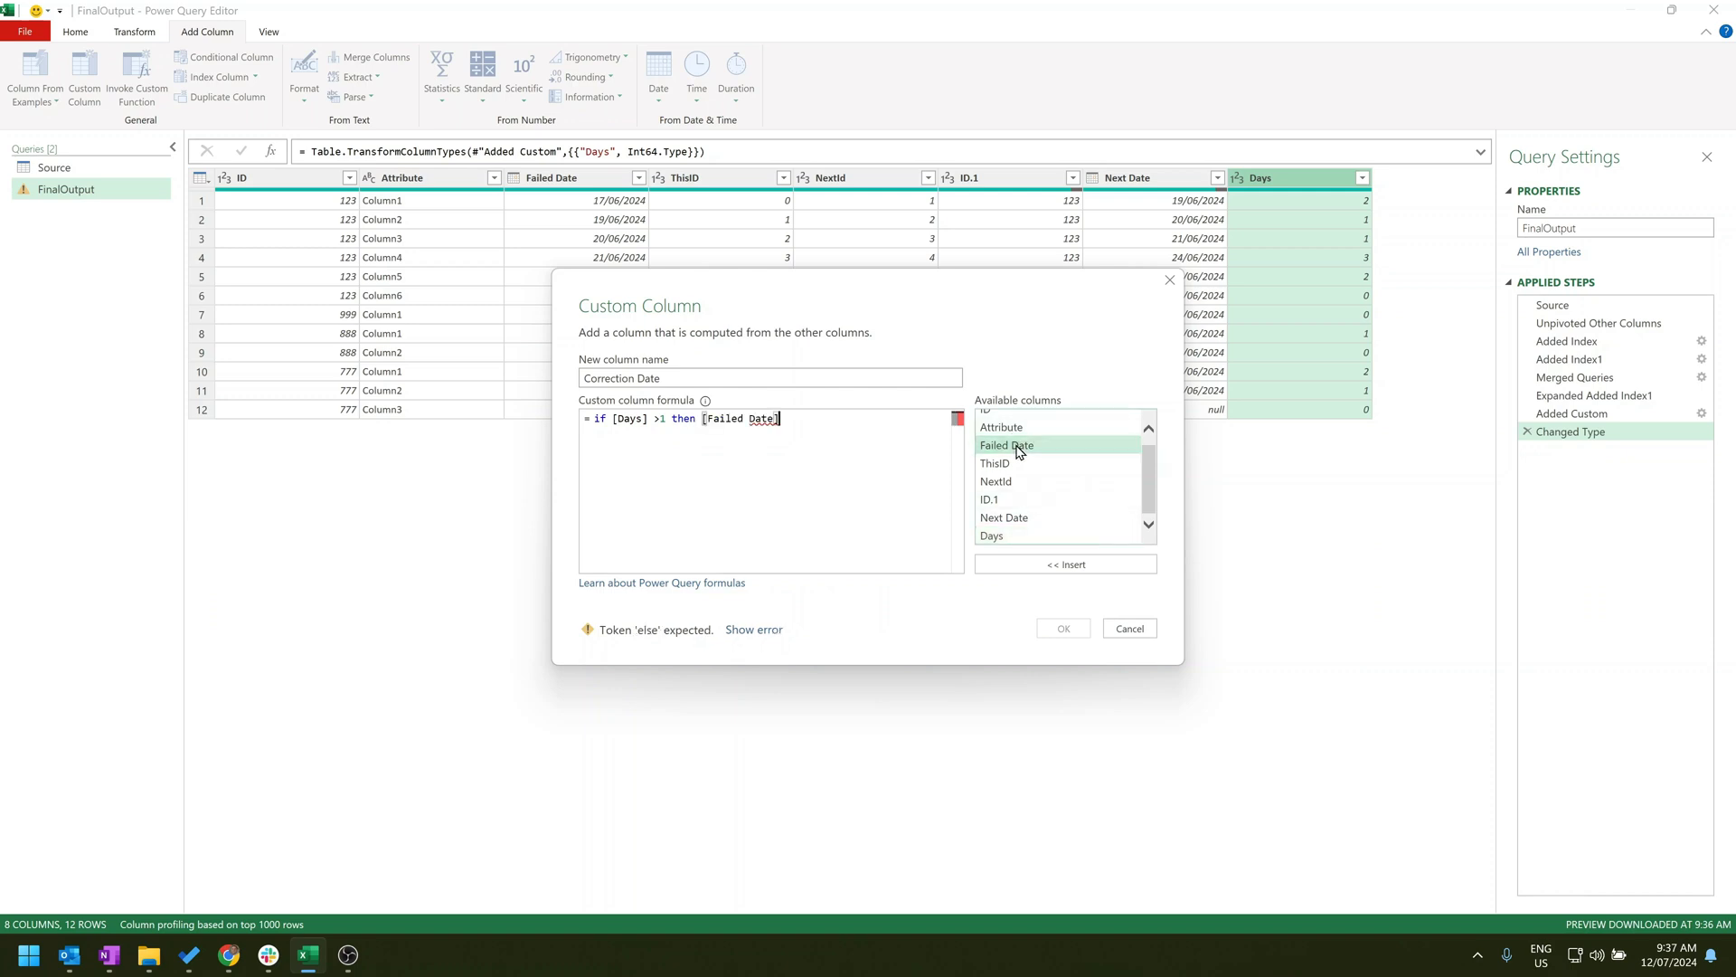
text(else n)
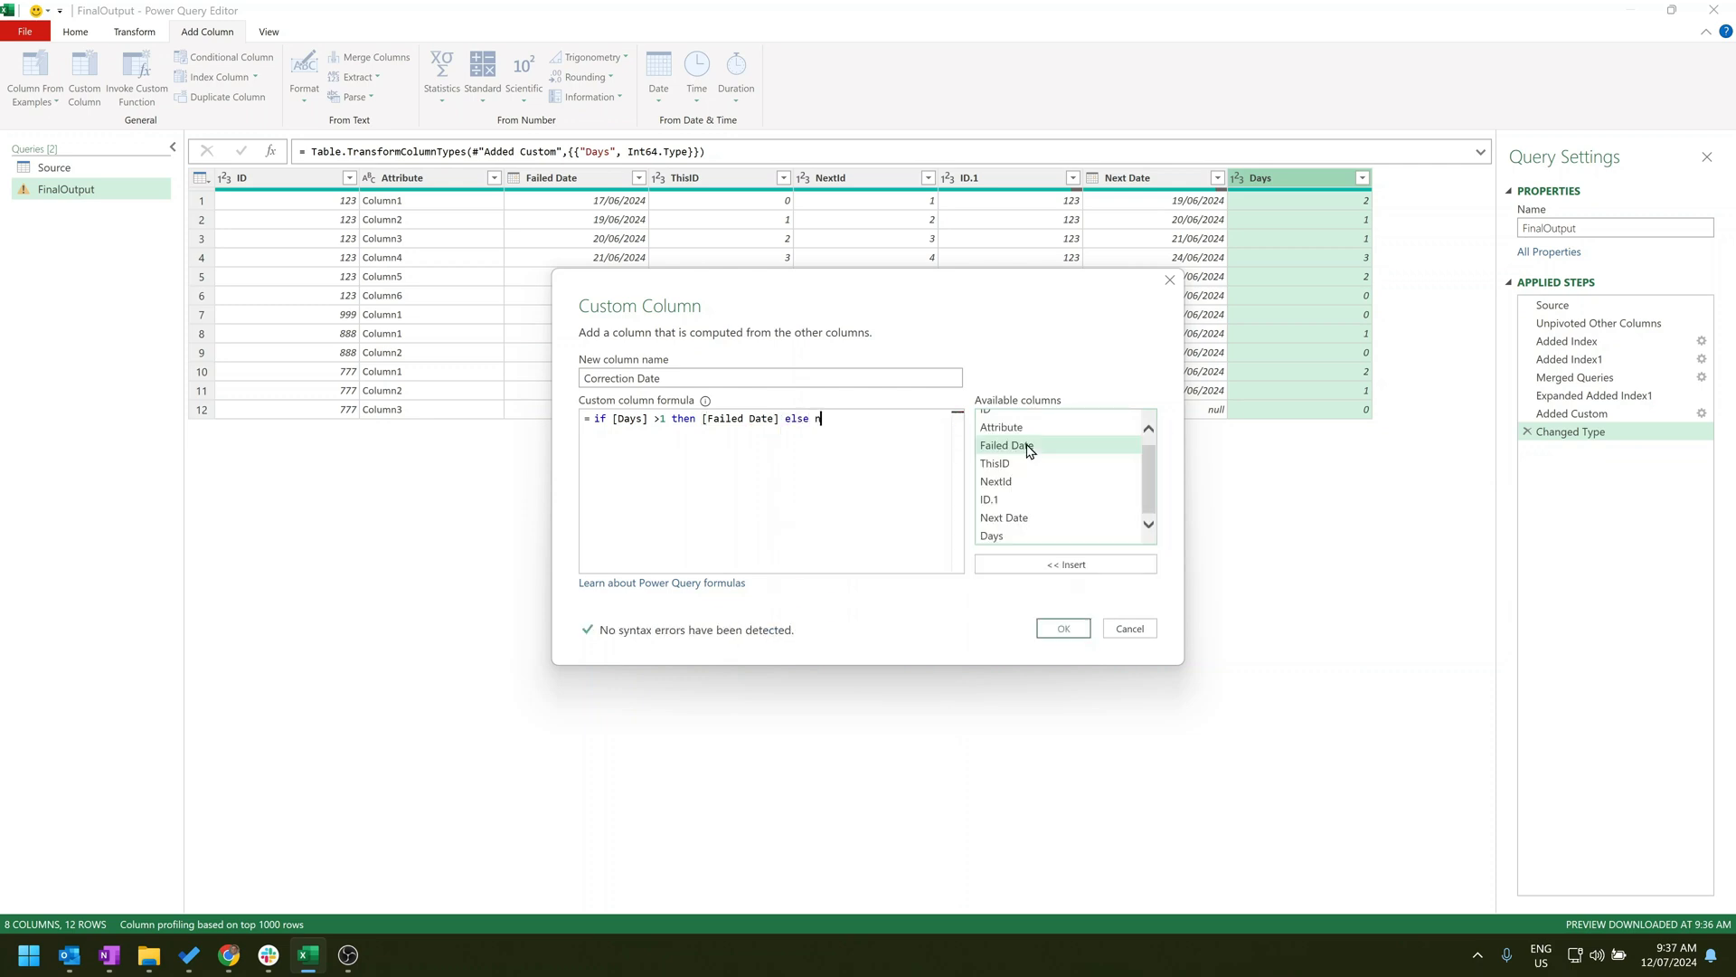
text(ull)
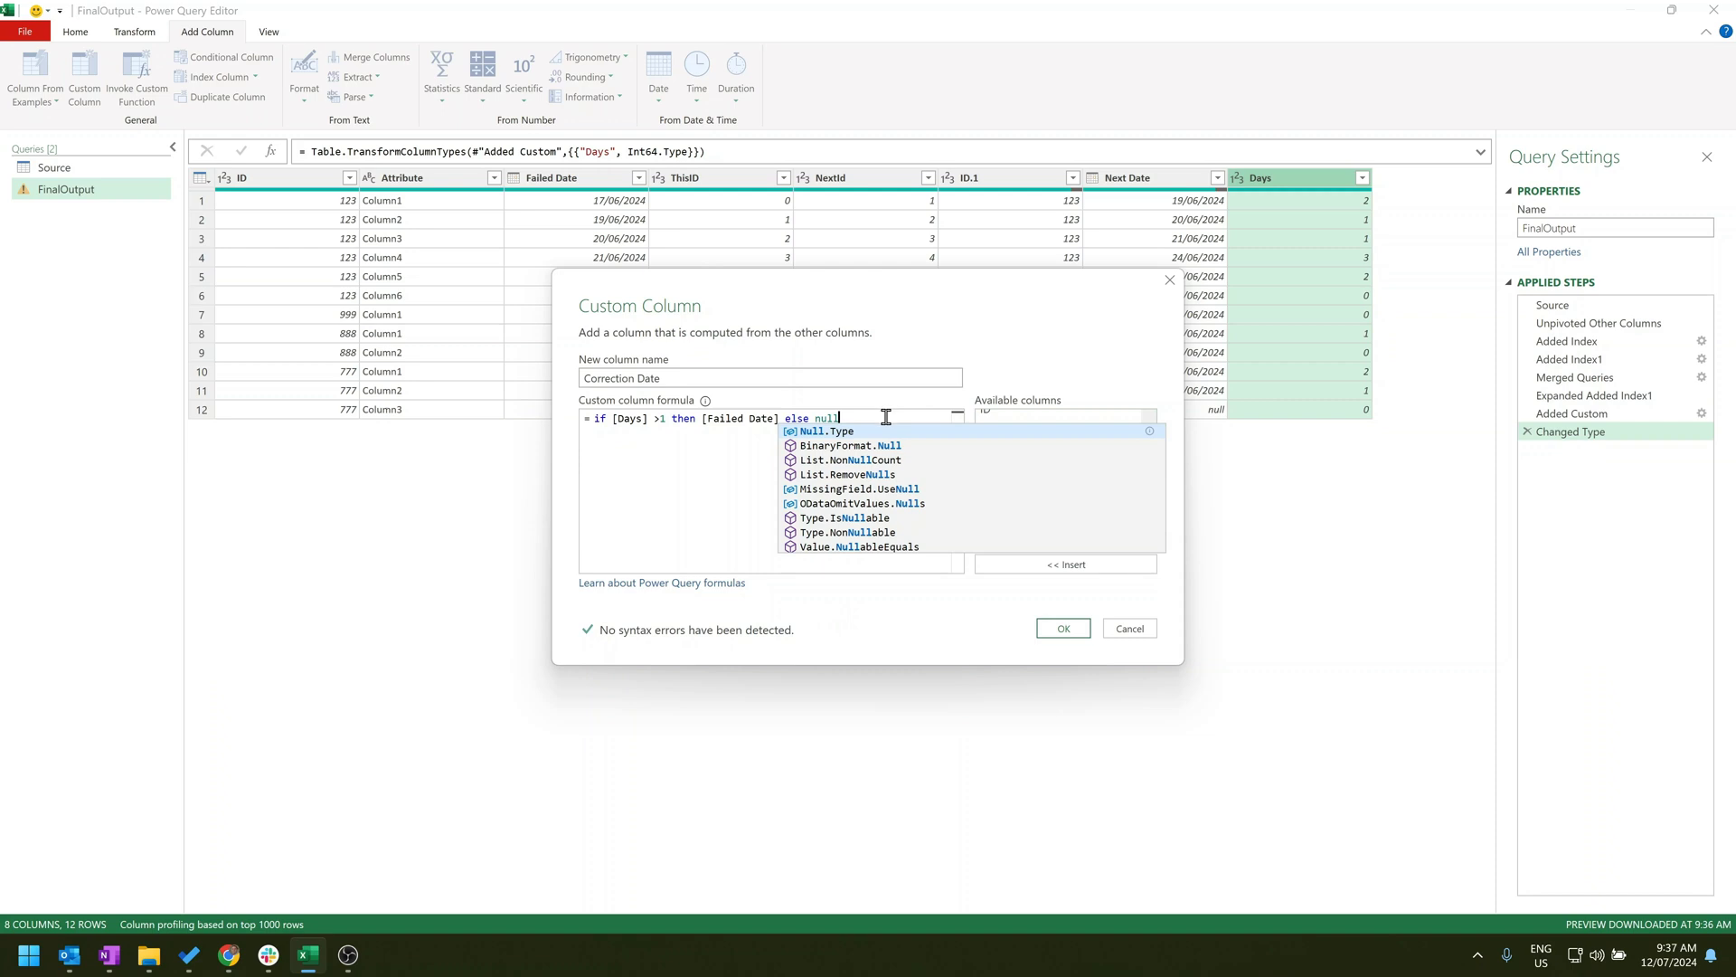
key(Escape)
click(1064, 629)
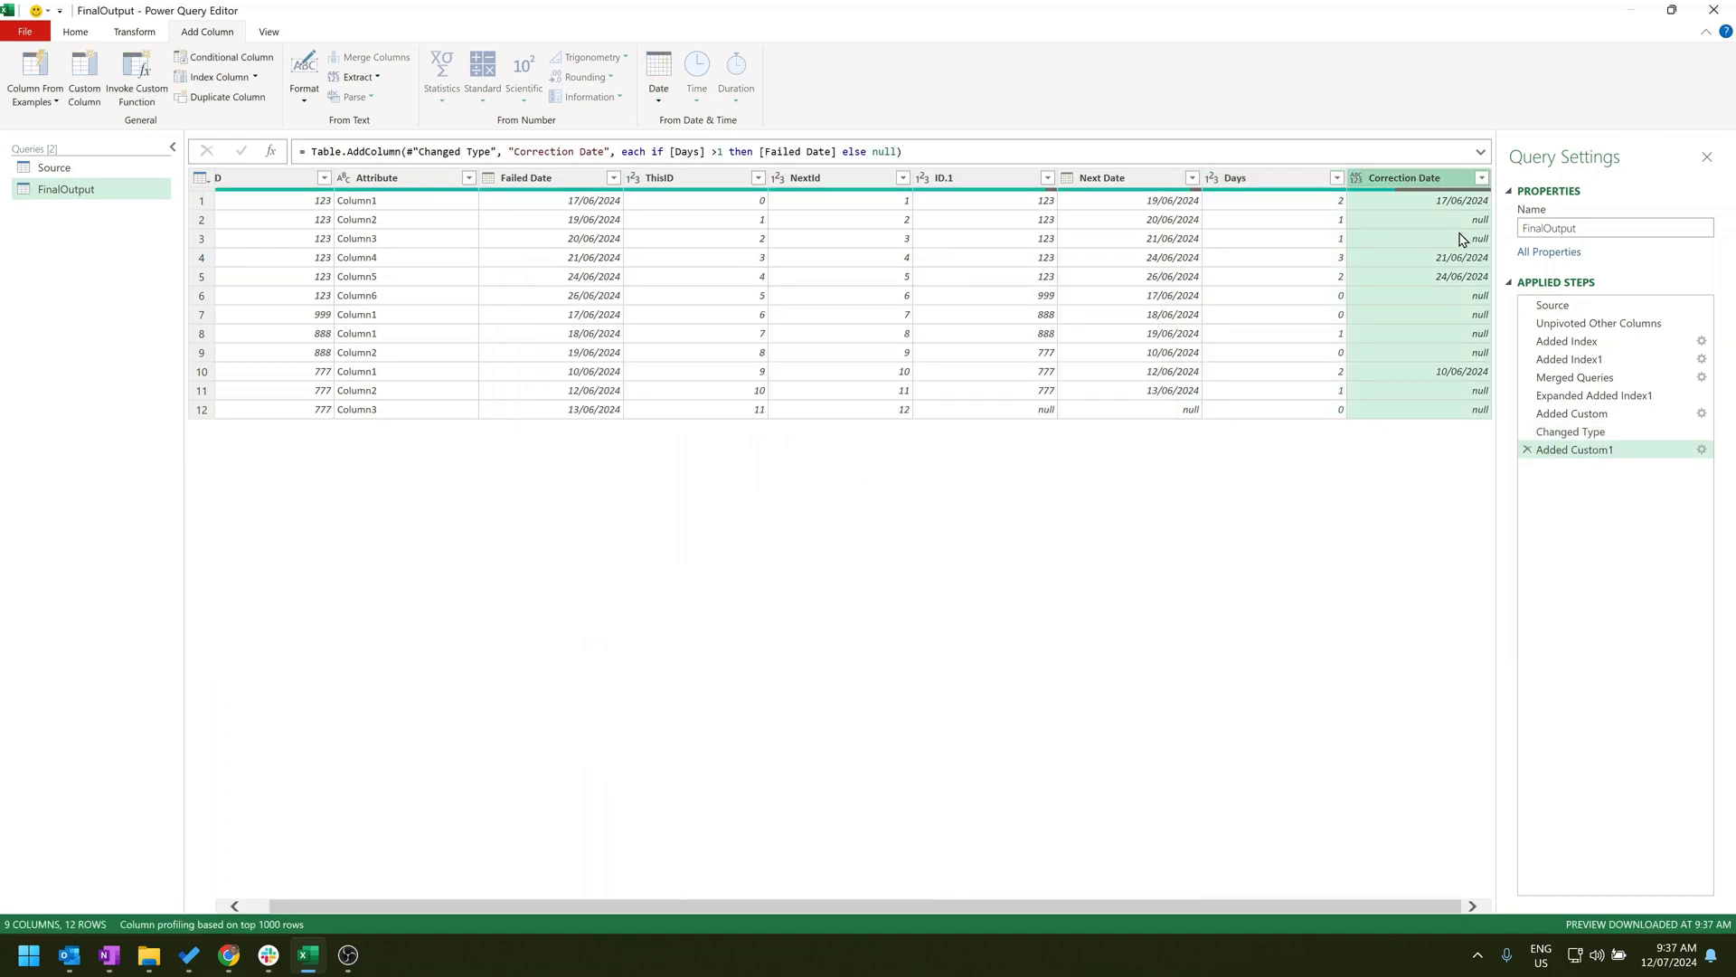
click(1361, 179)
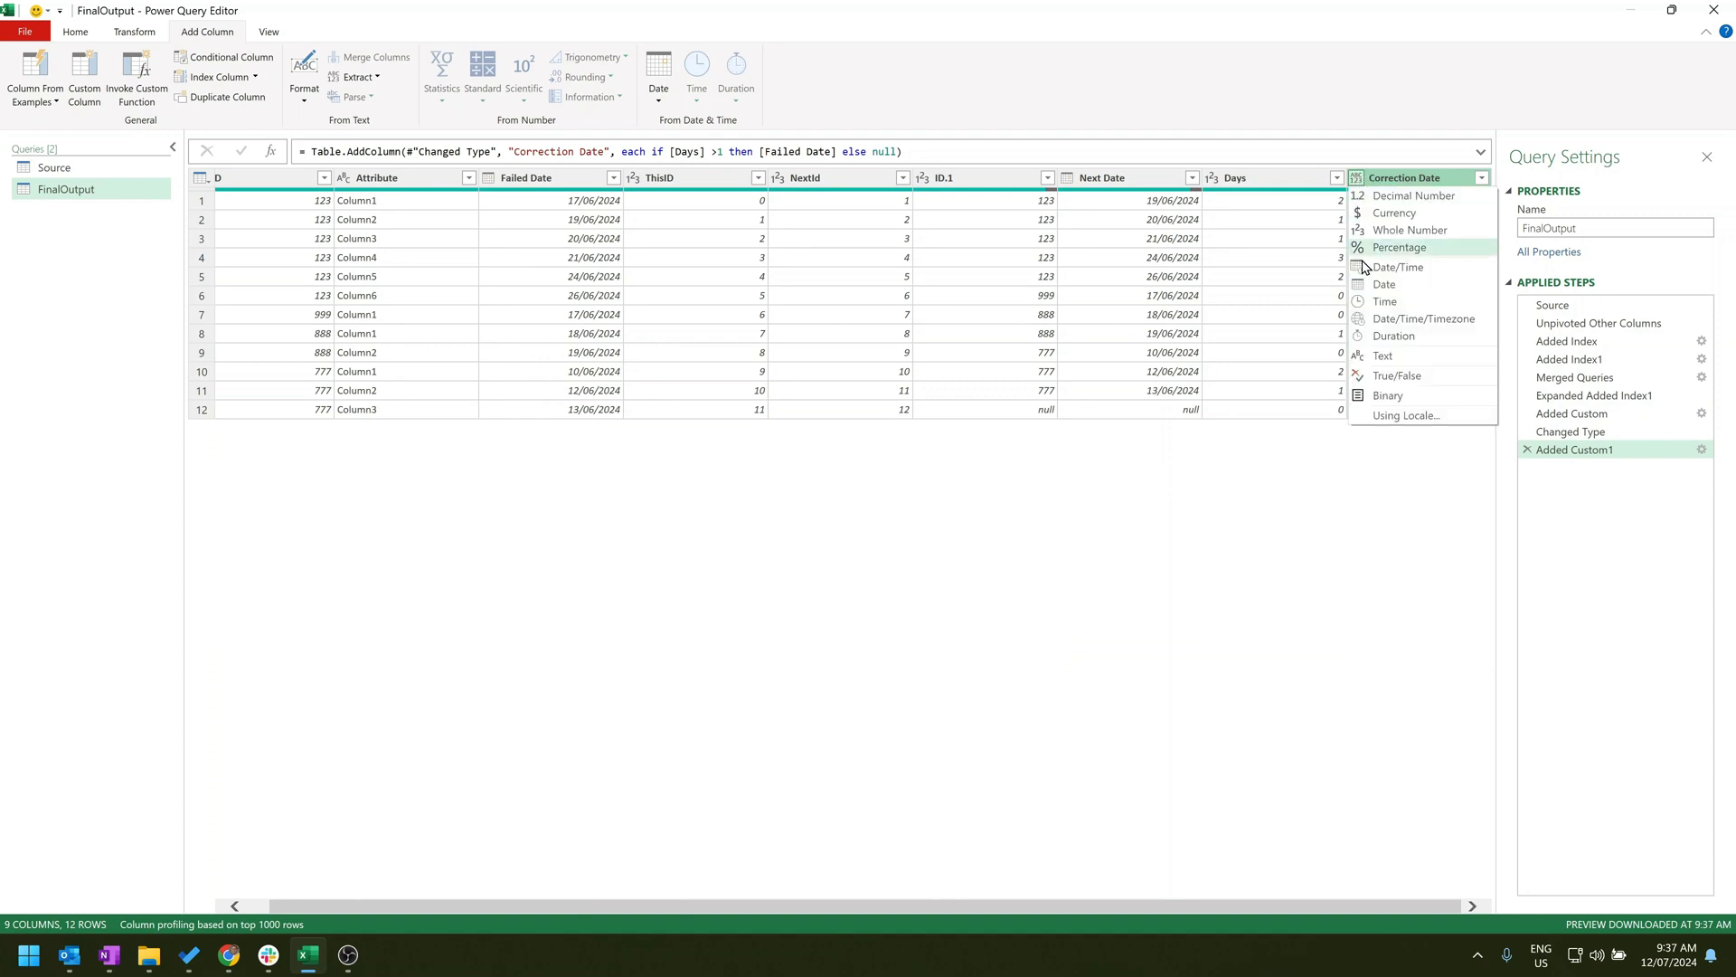
click(1413, 285)
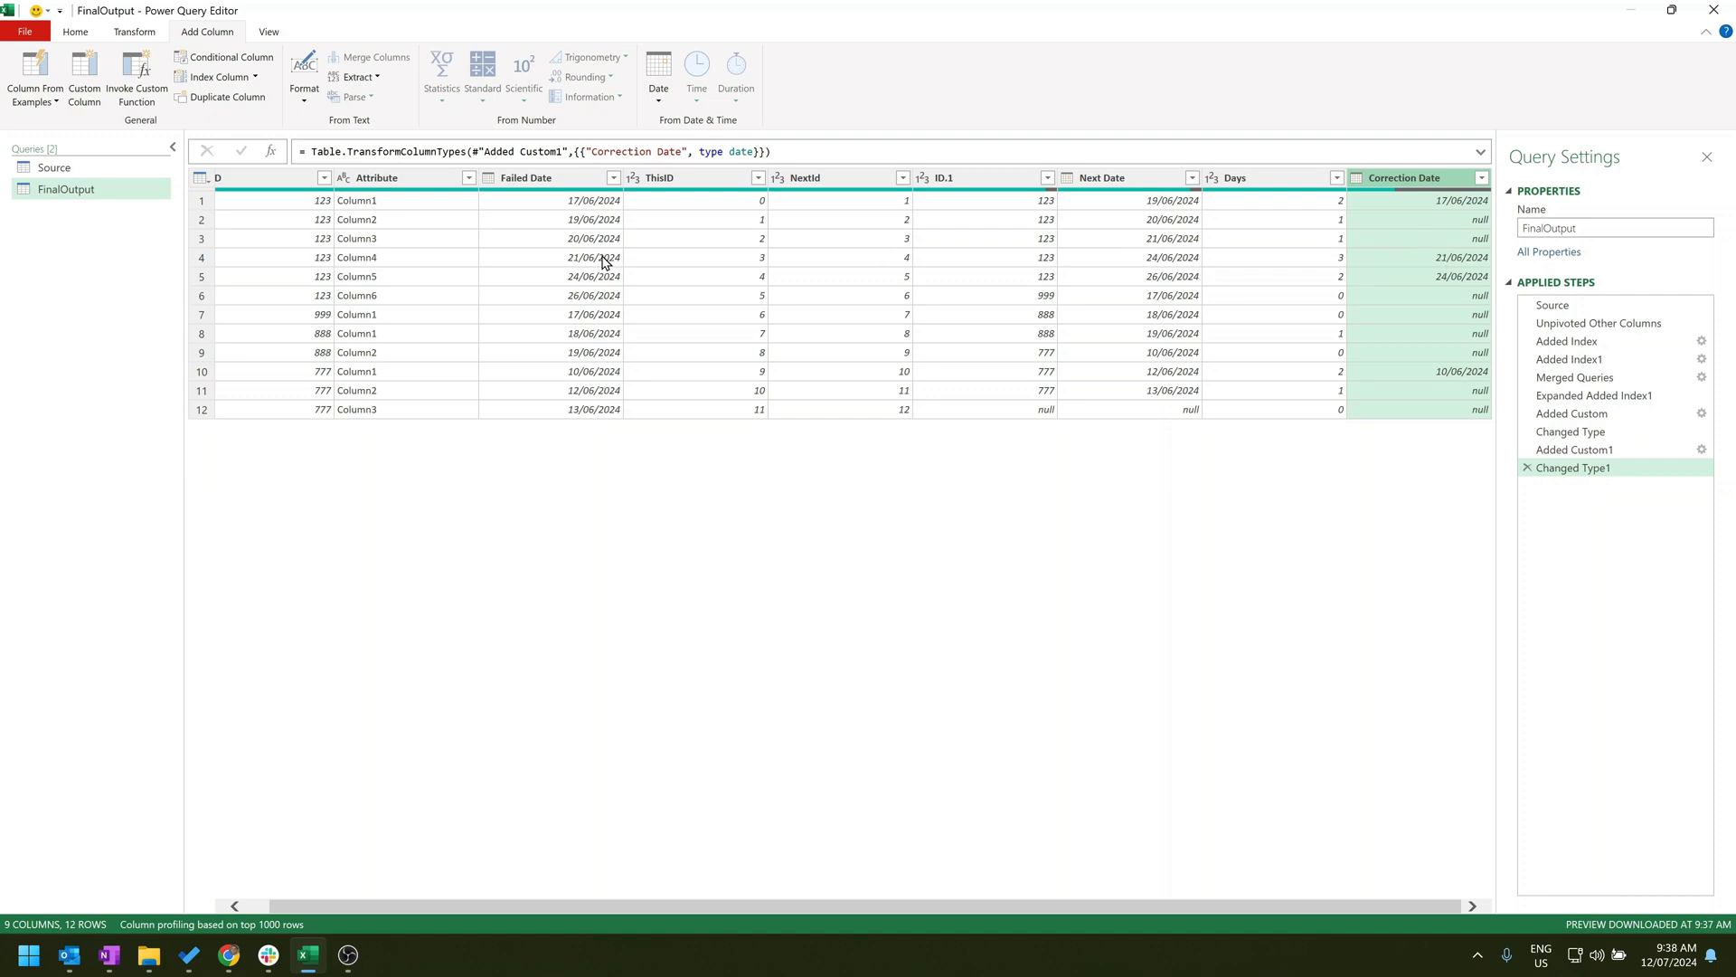
Fill the null values in the Correction Date column upward.
click(1441, 264)
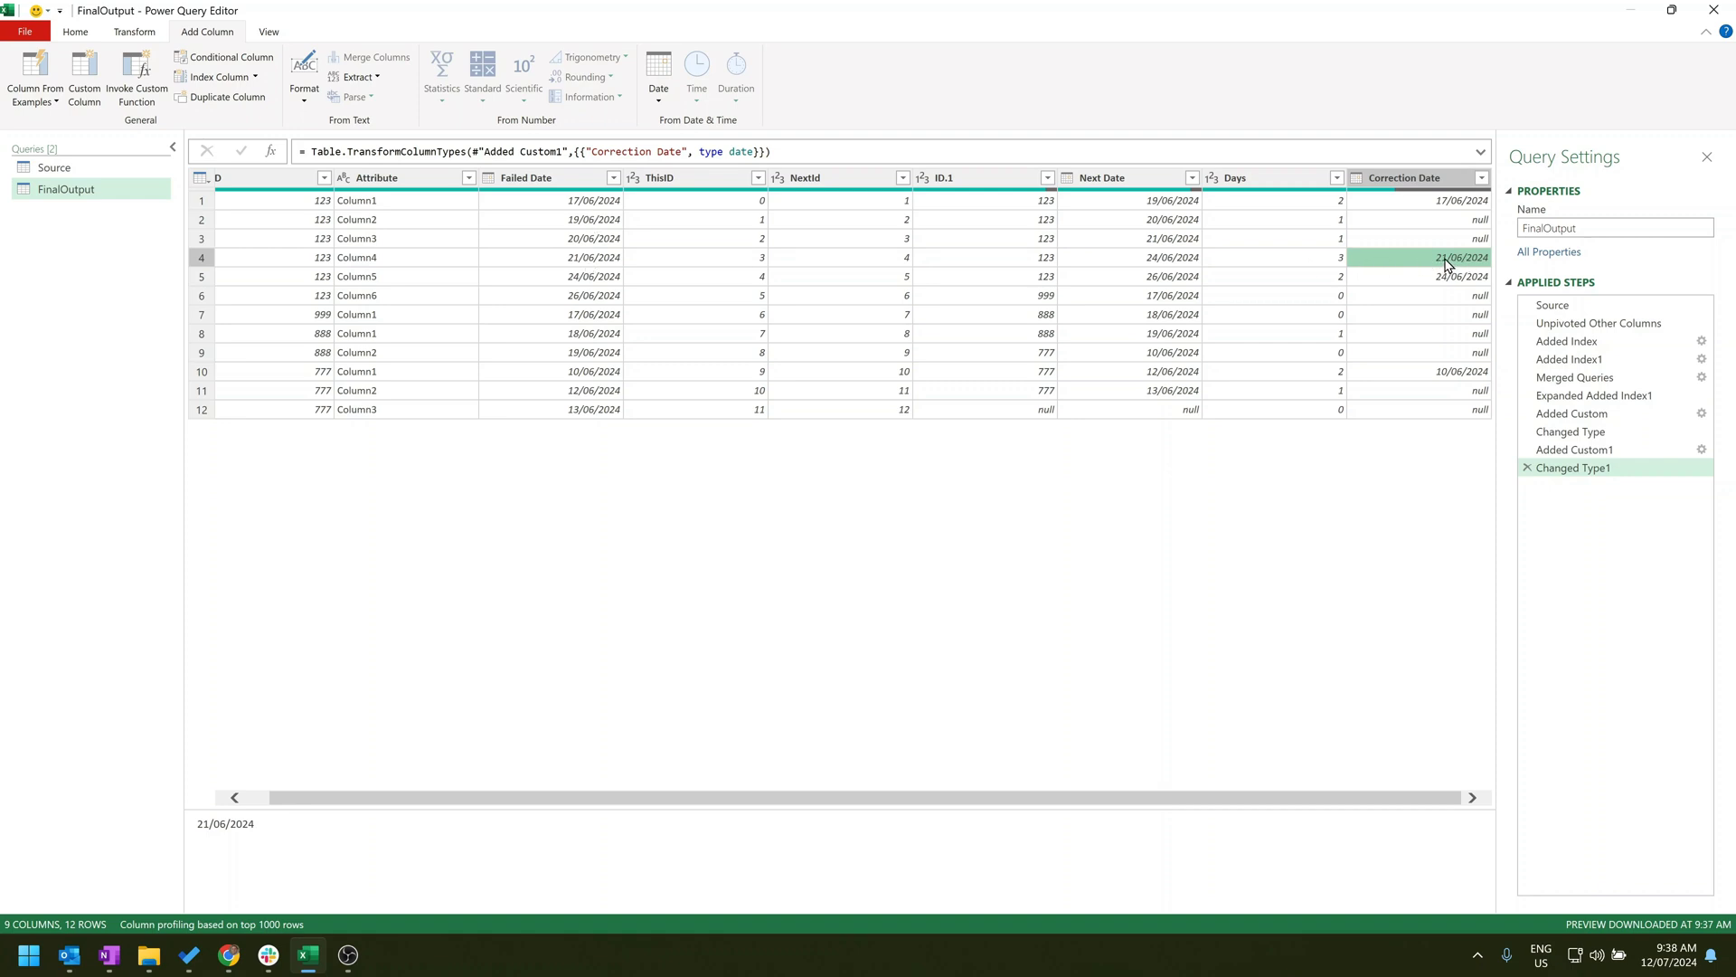
click(1472, 221)
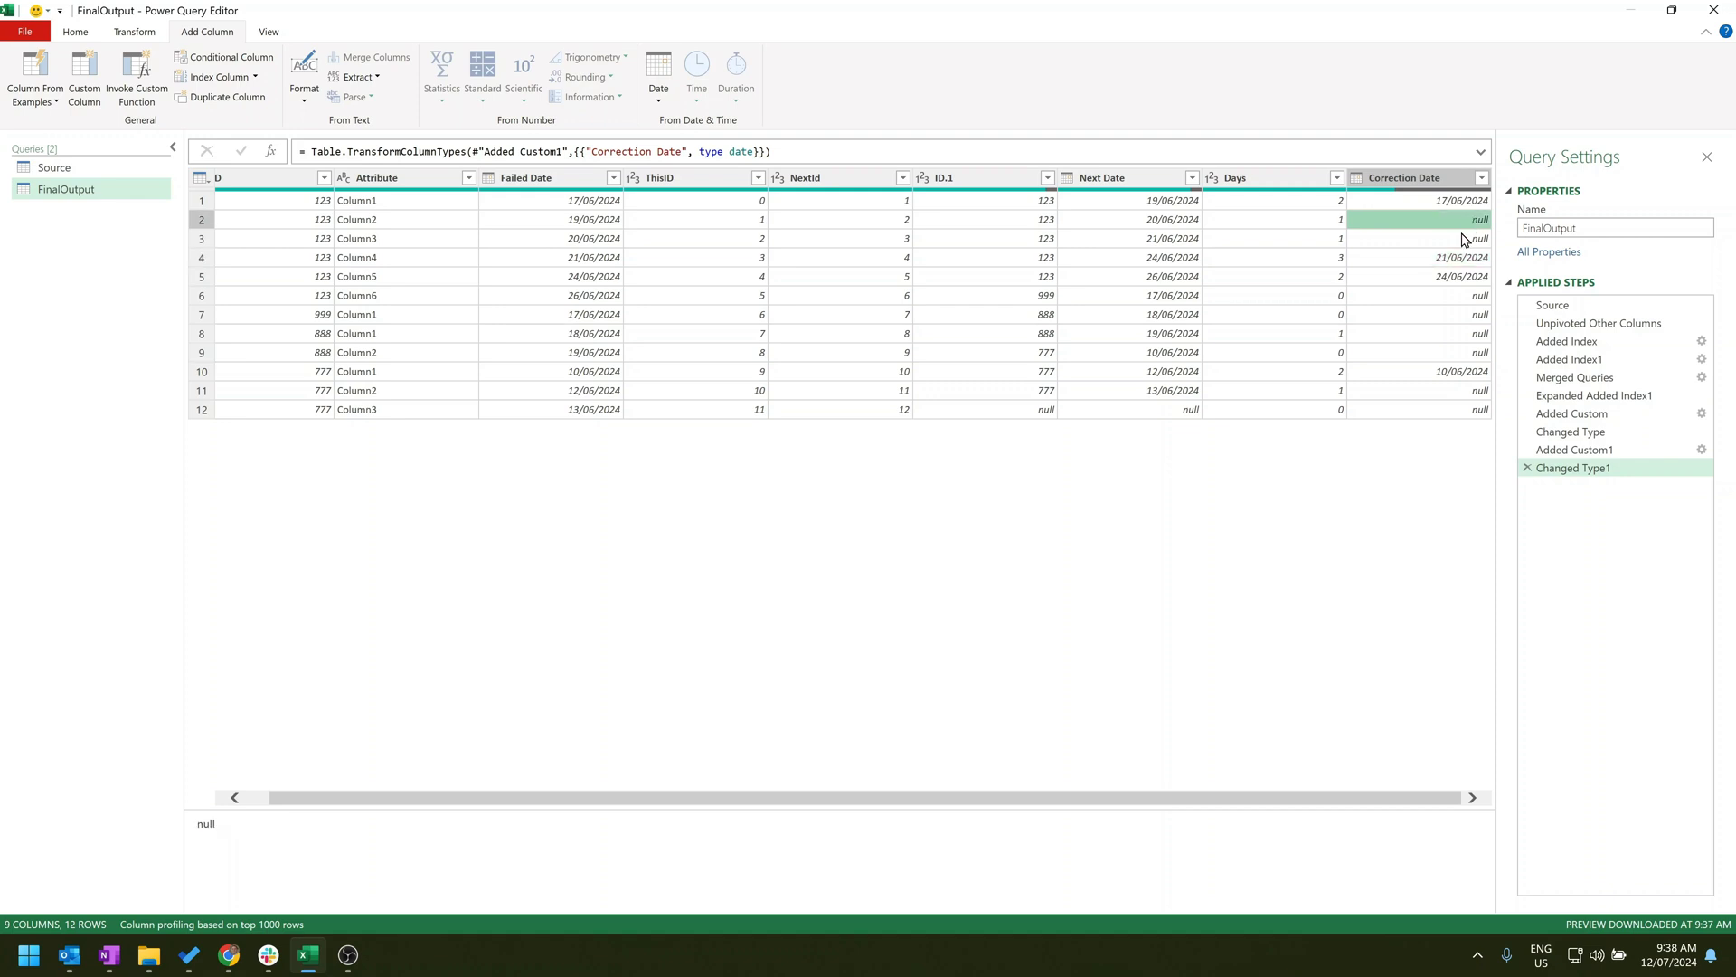
click(1465, 239)
click(1423, 180)
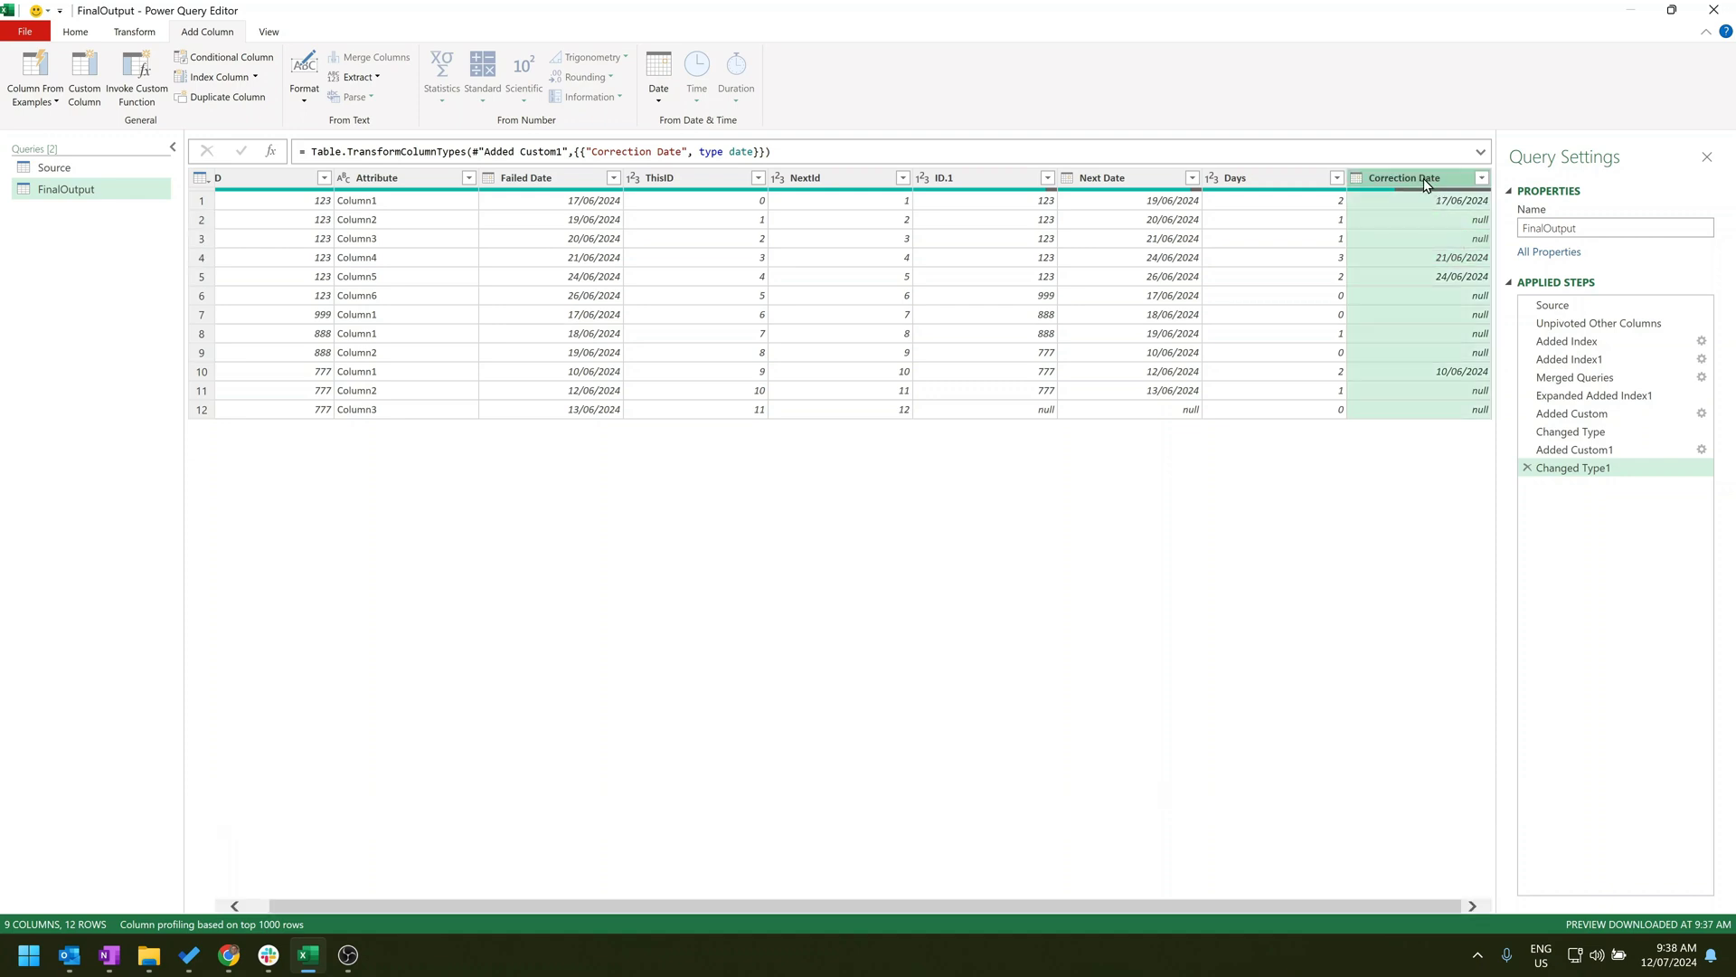
scroll(129, 36, up, 2)
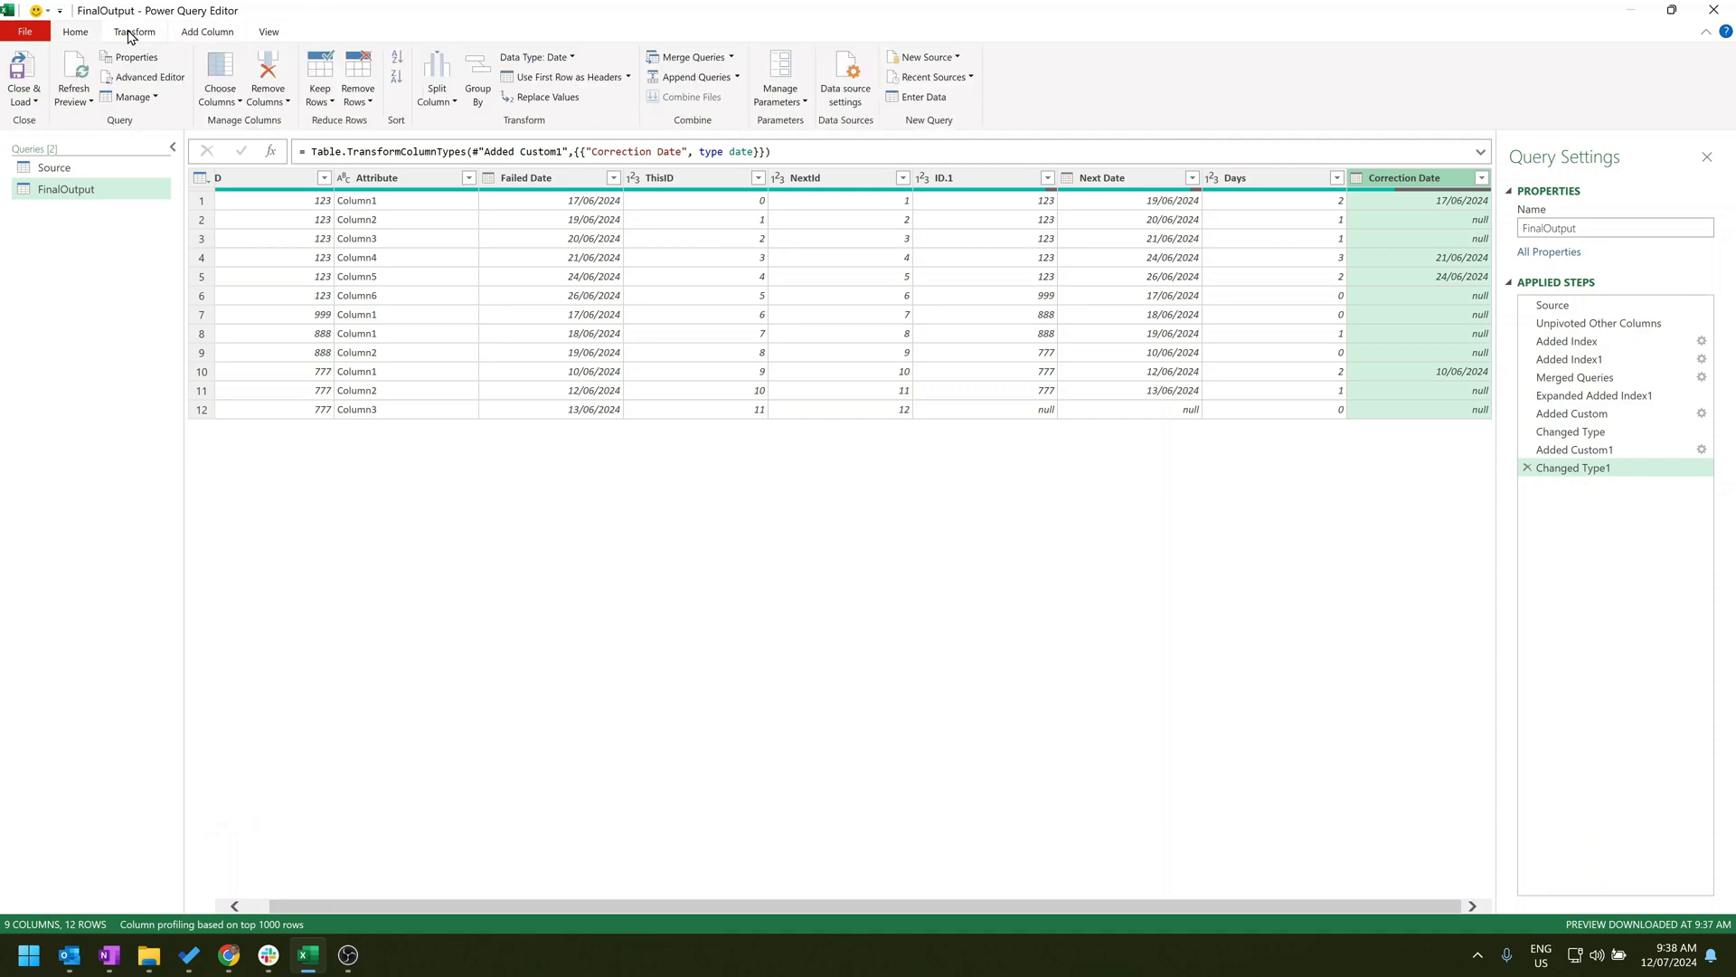
click(130, 36)
click(310, 76)
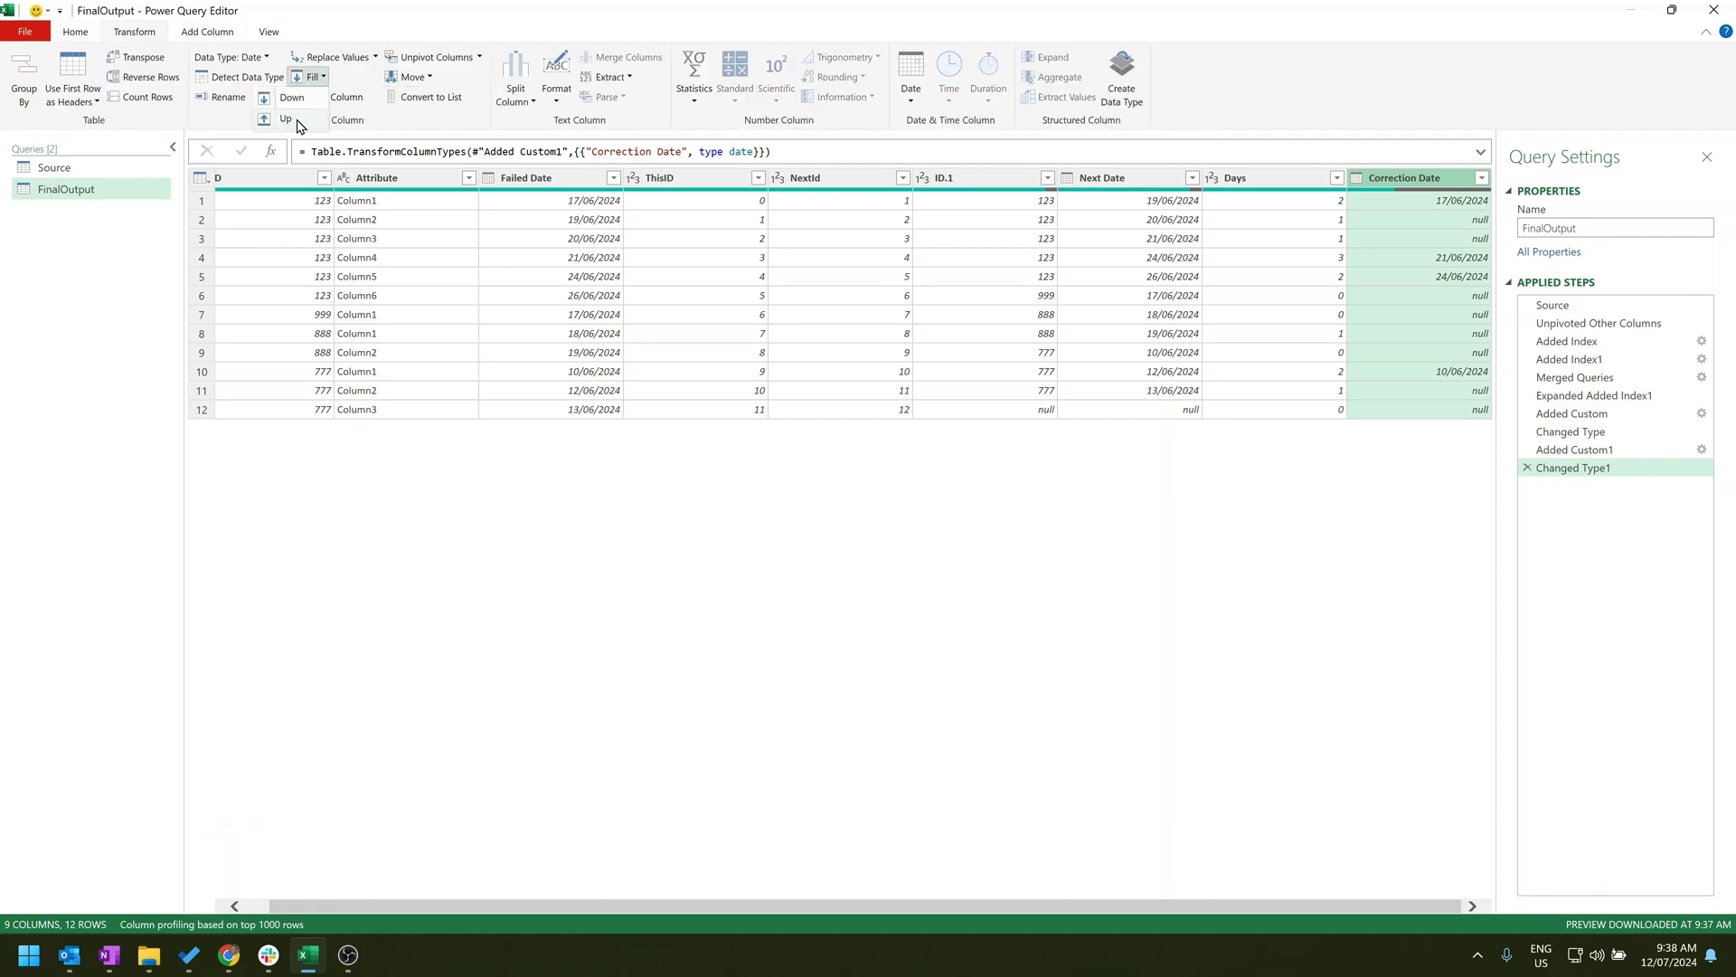
click(286, 120)
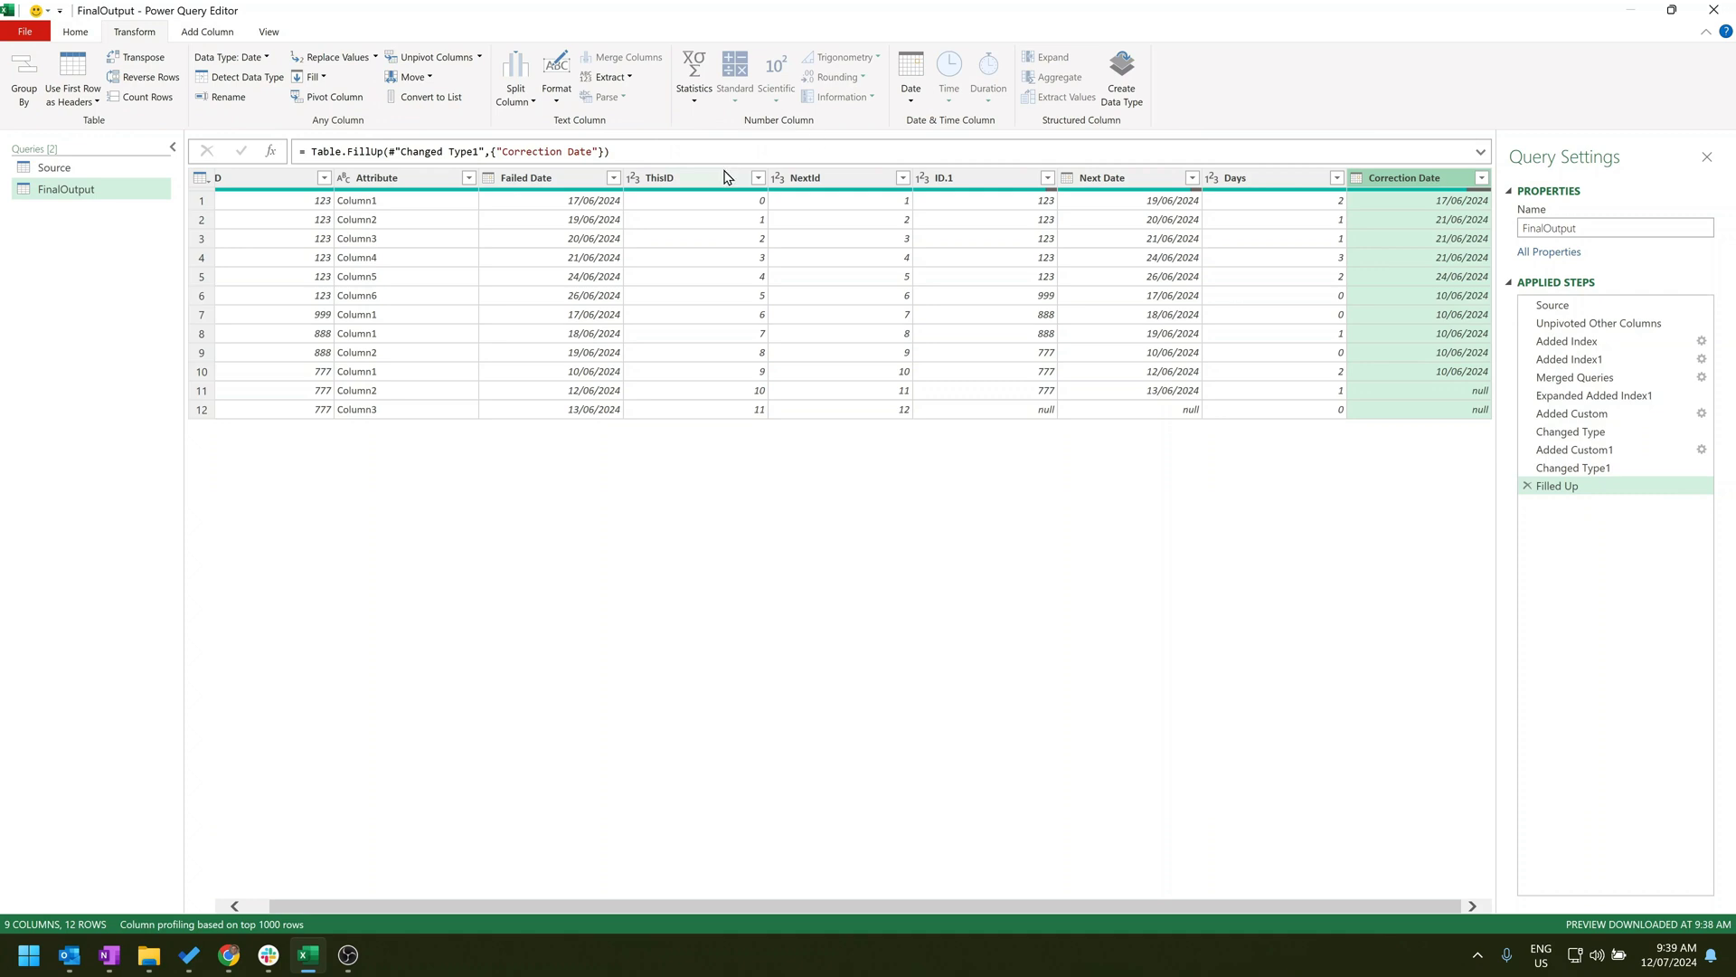
Compare the Failed Date and Correction Date values in rows 2 to 4 for ID 123.
click(575, 226)
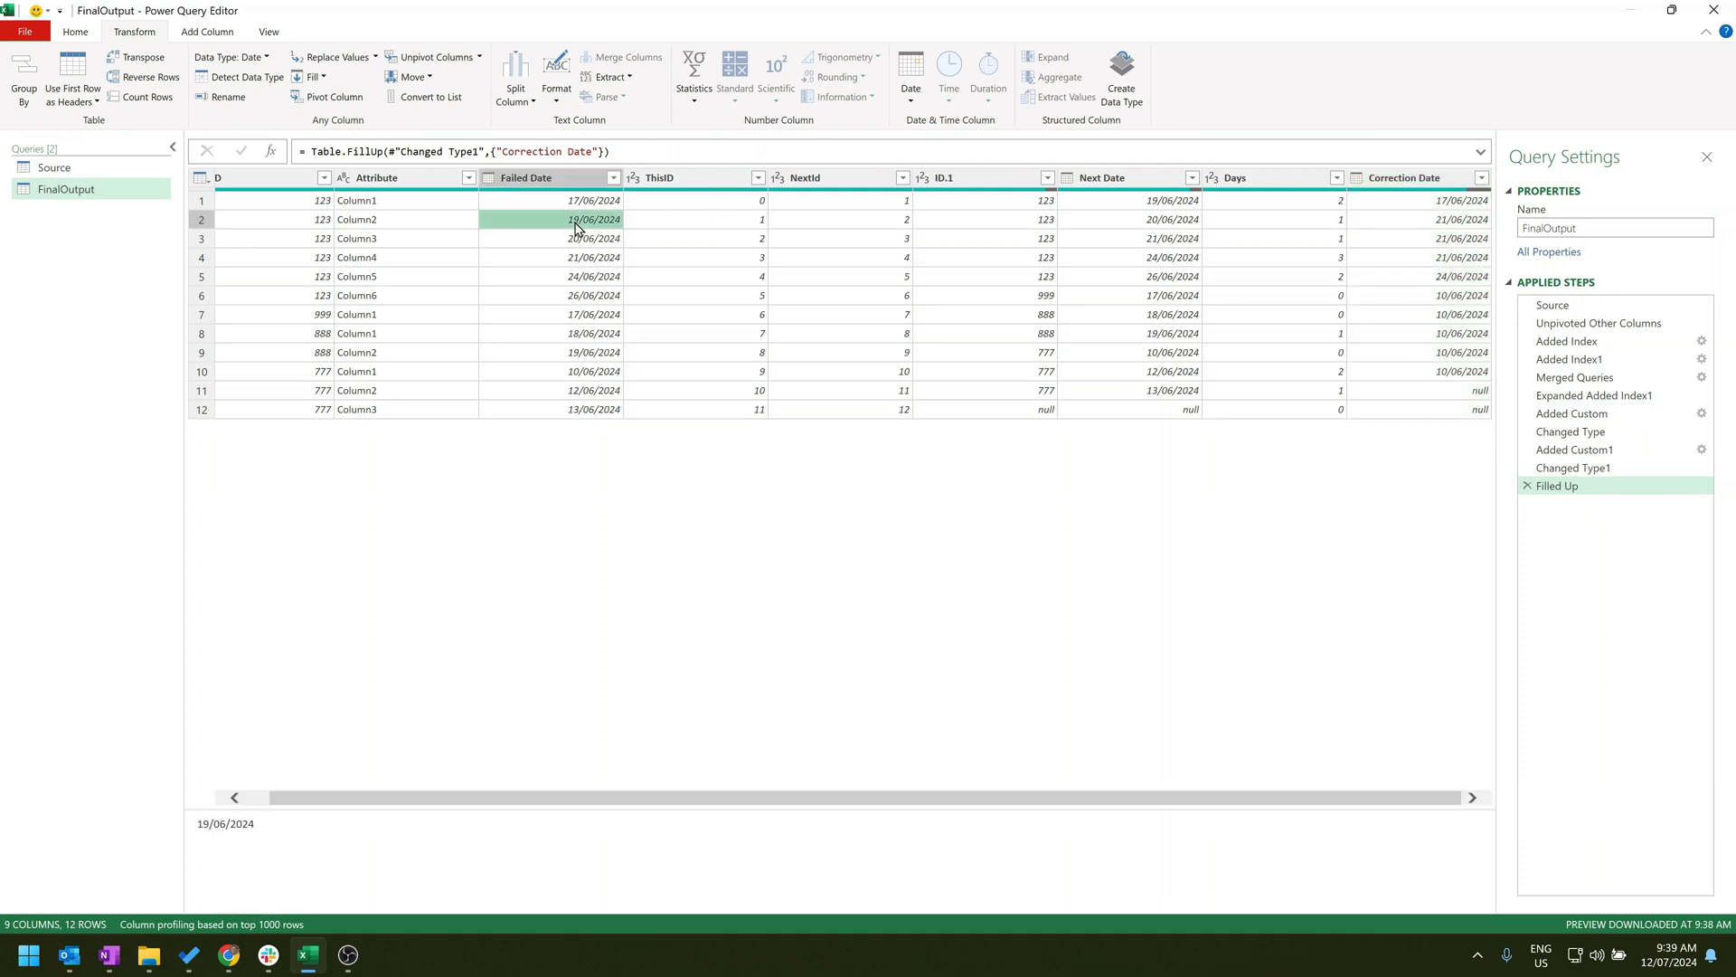
click(1452, 226)
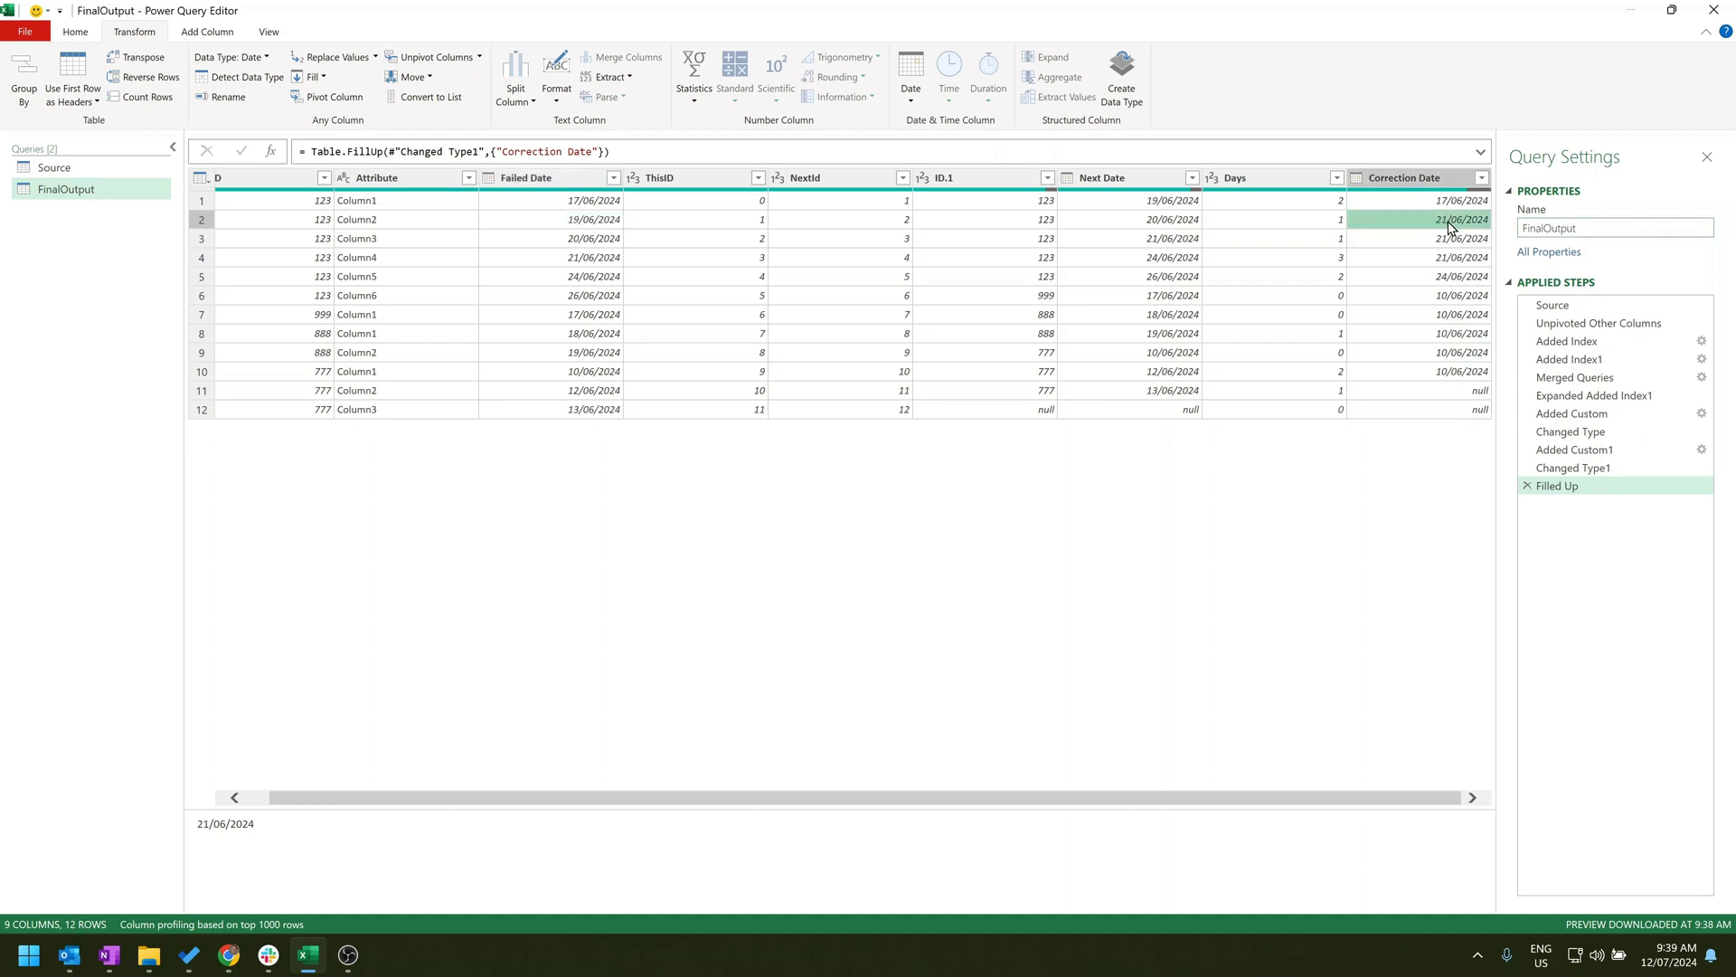
click(597, 240)
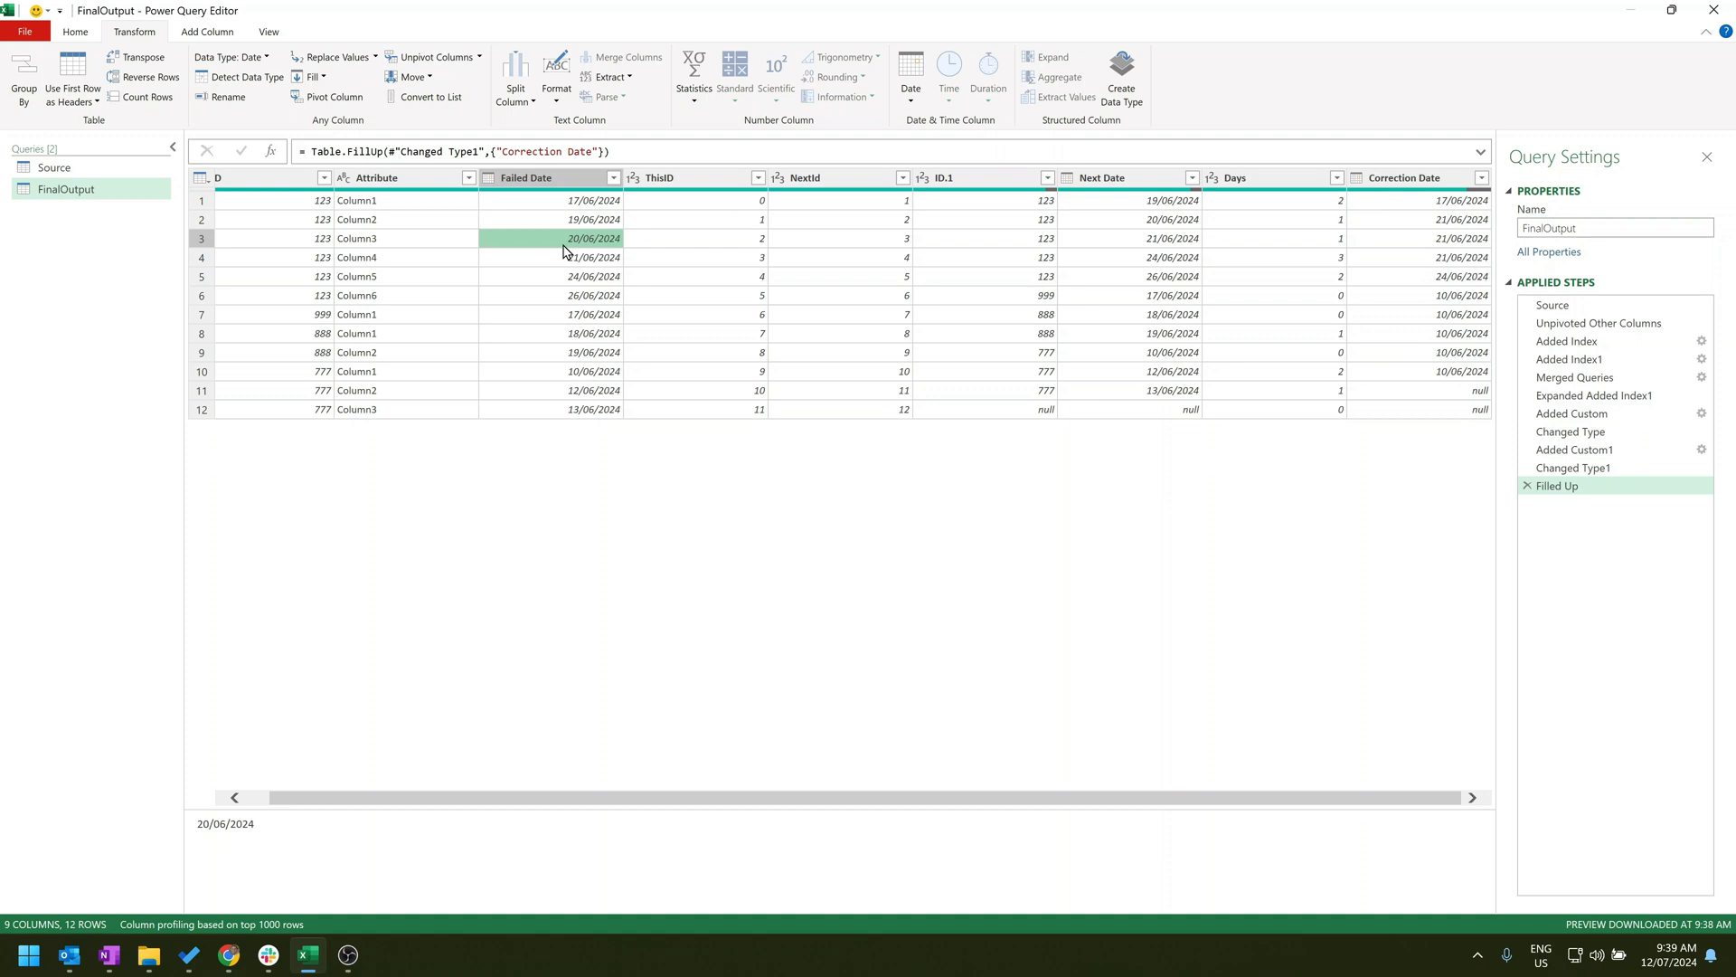
click(1439, 242)
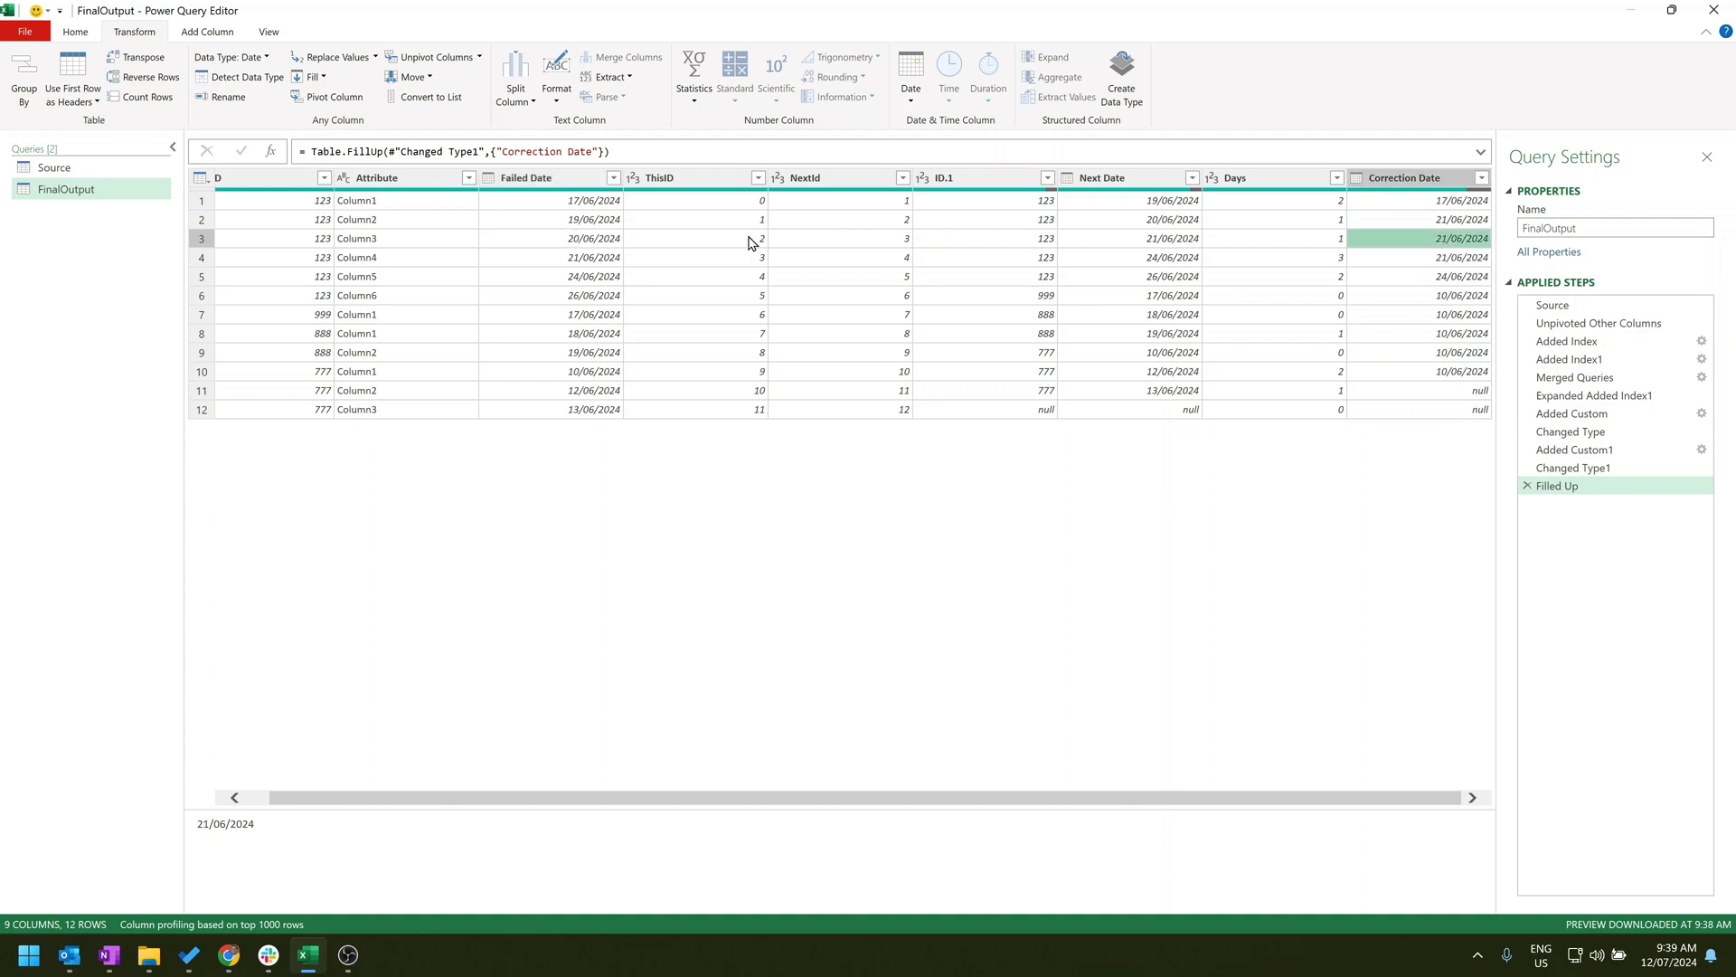
click(573, 263)
click(1466, 261)
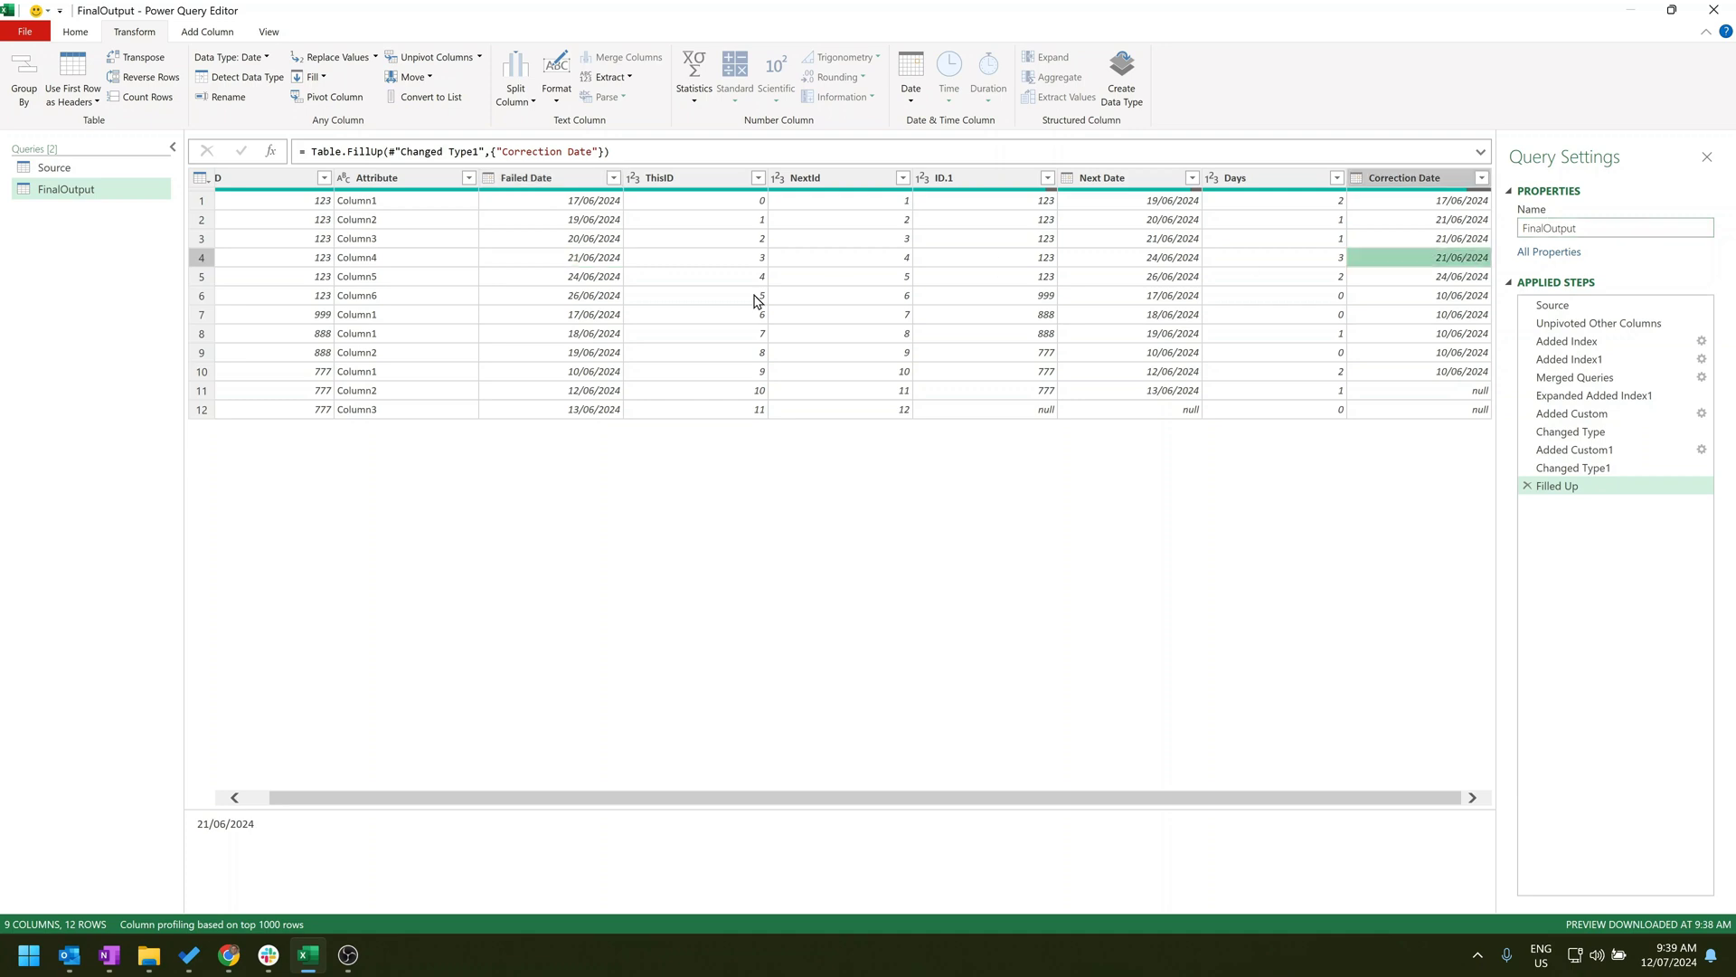
click(577, 242)
click(588, 222)
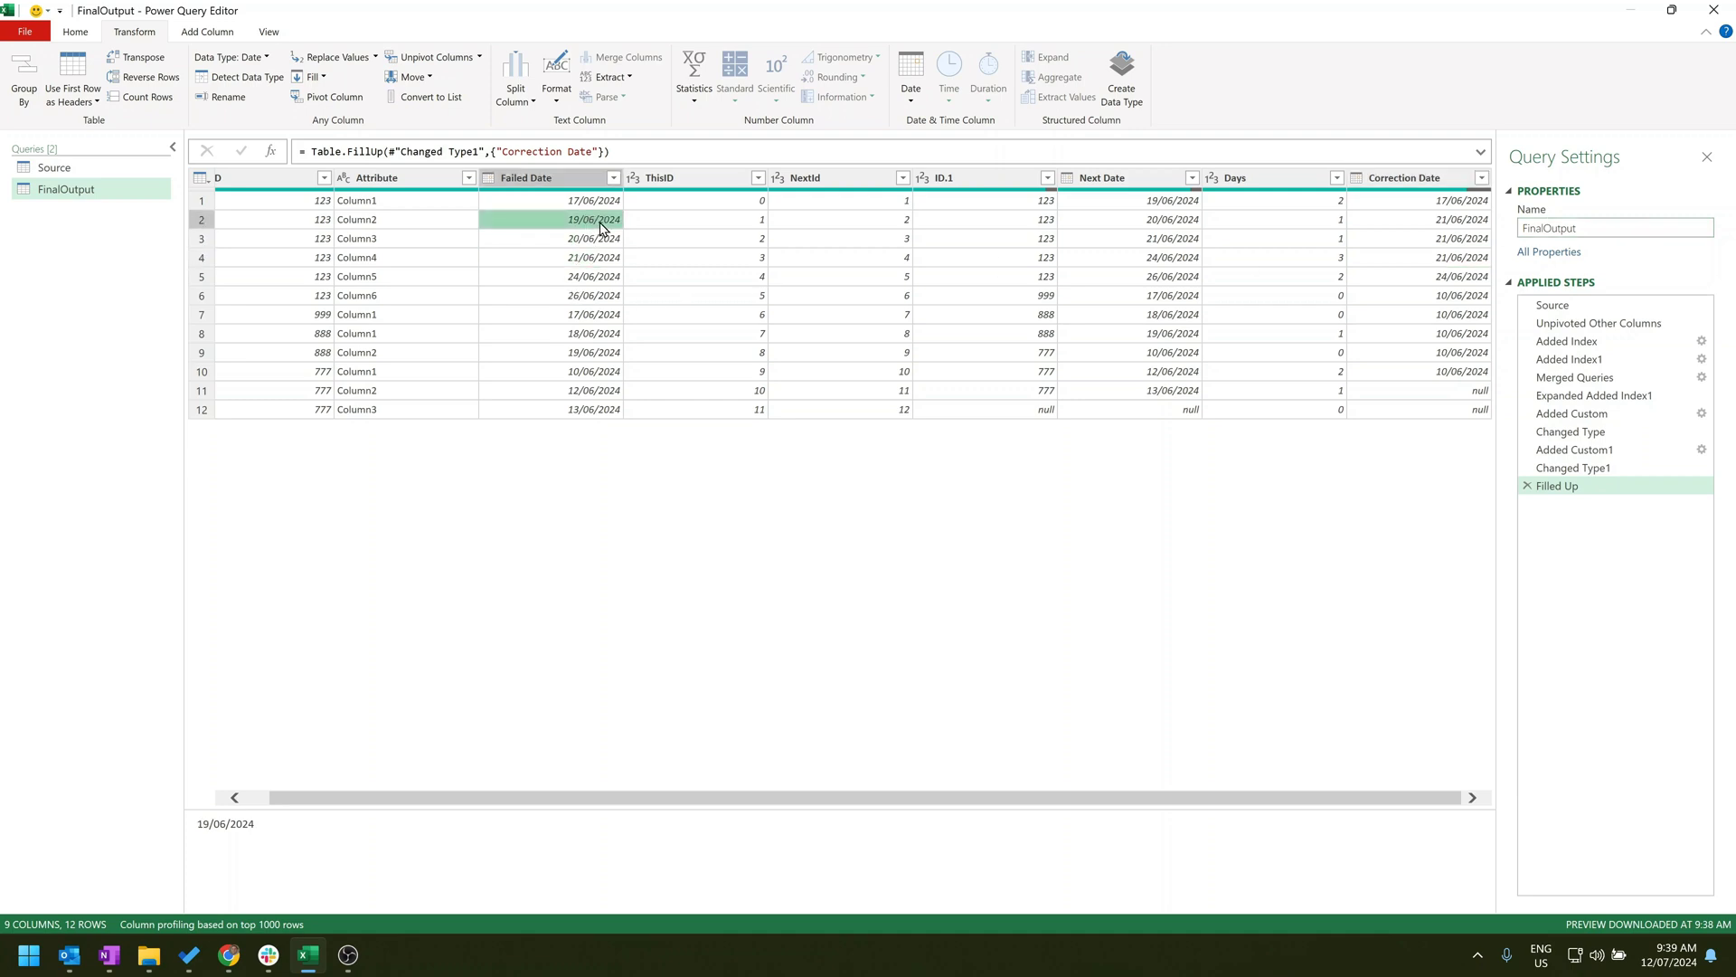
Remove all columns except ID, Failed Date and Correction Date from the FinalOutput query.
drag(539, 800, 515, 800)
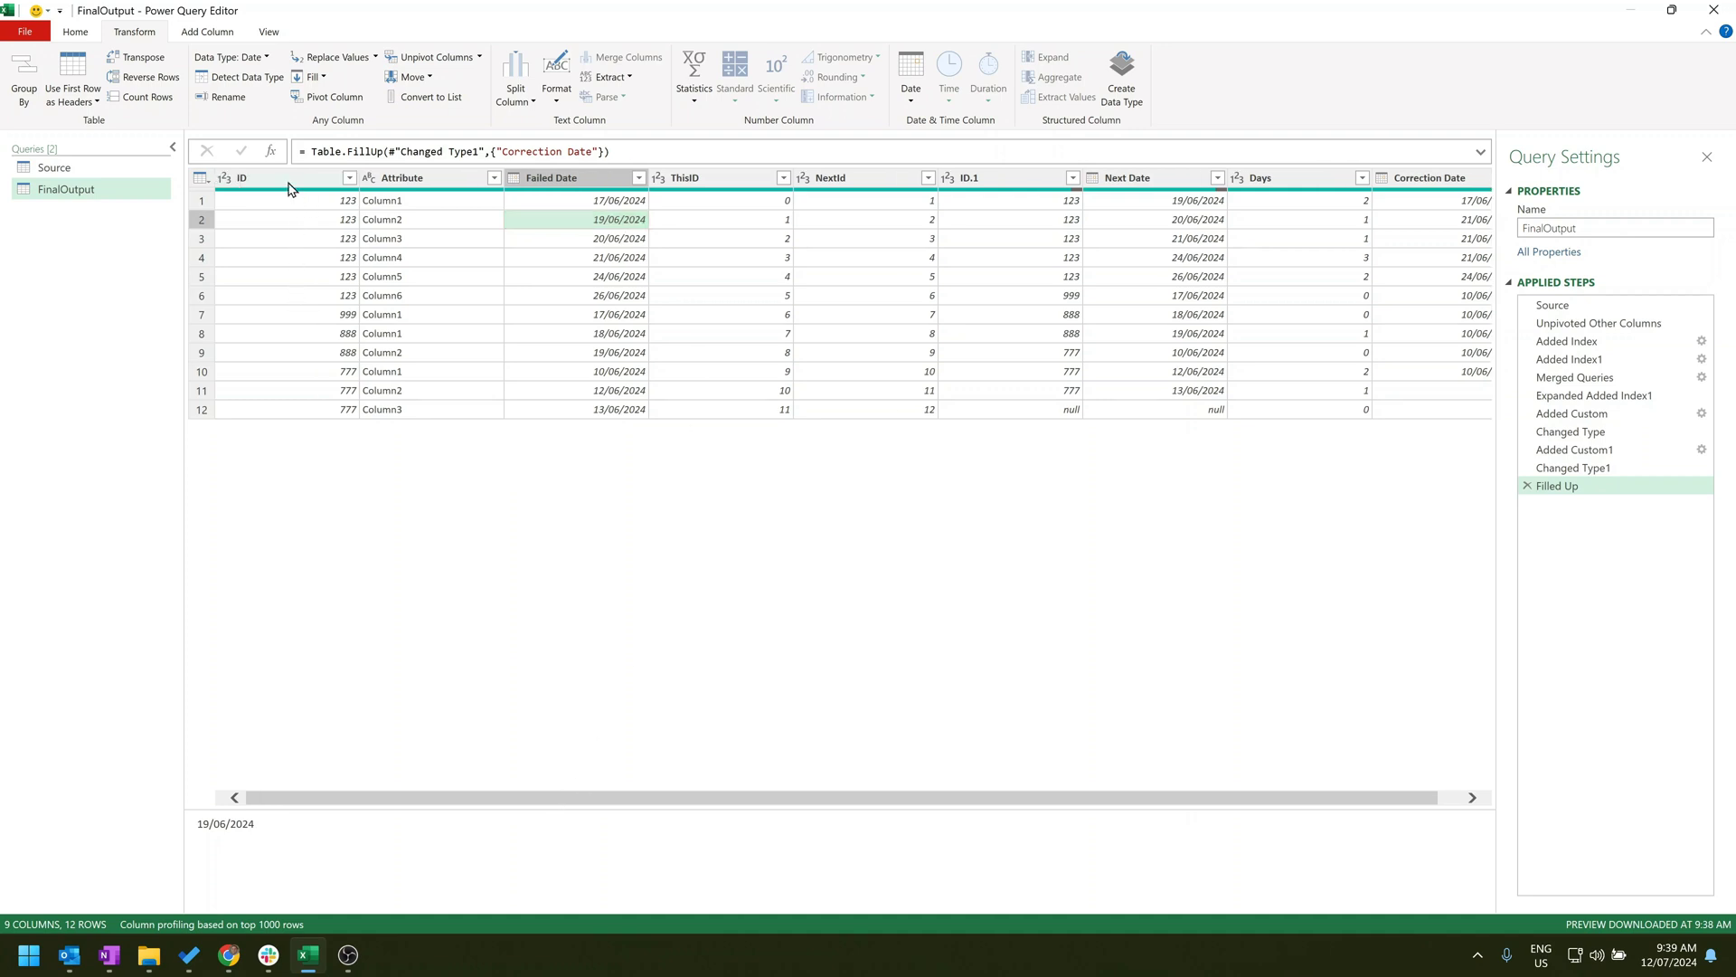
click(290, 183)
ctrl+click(593, 177)
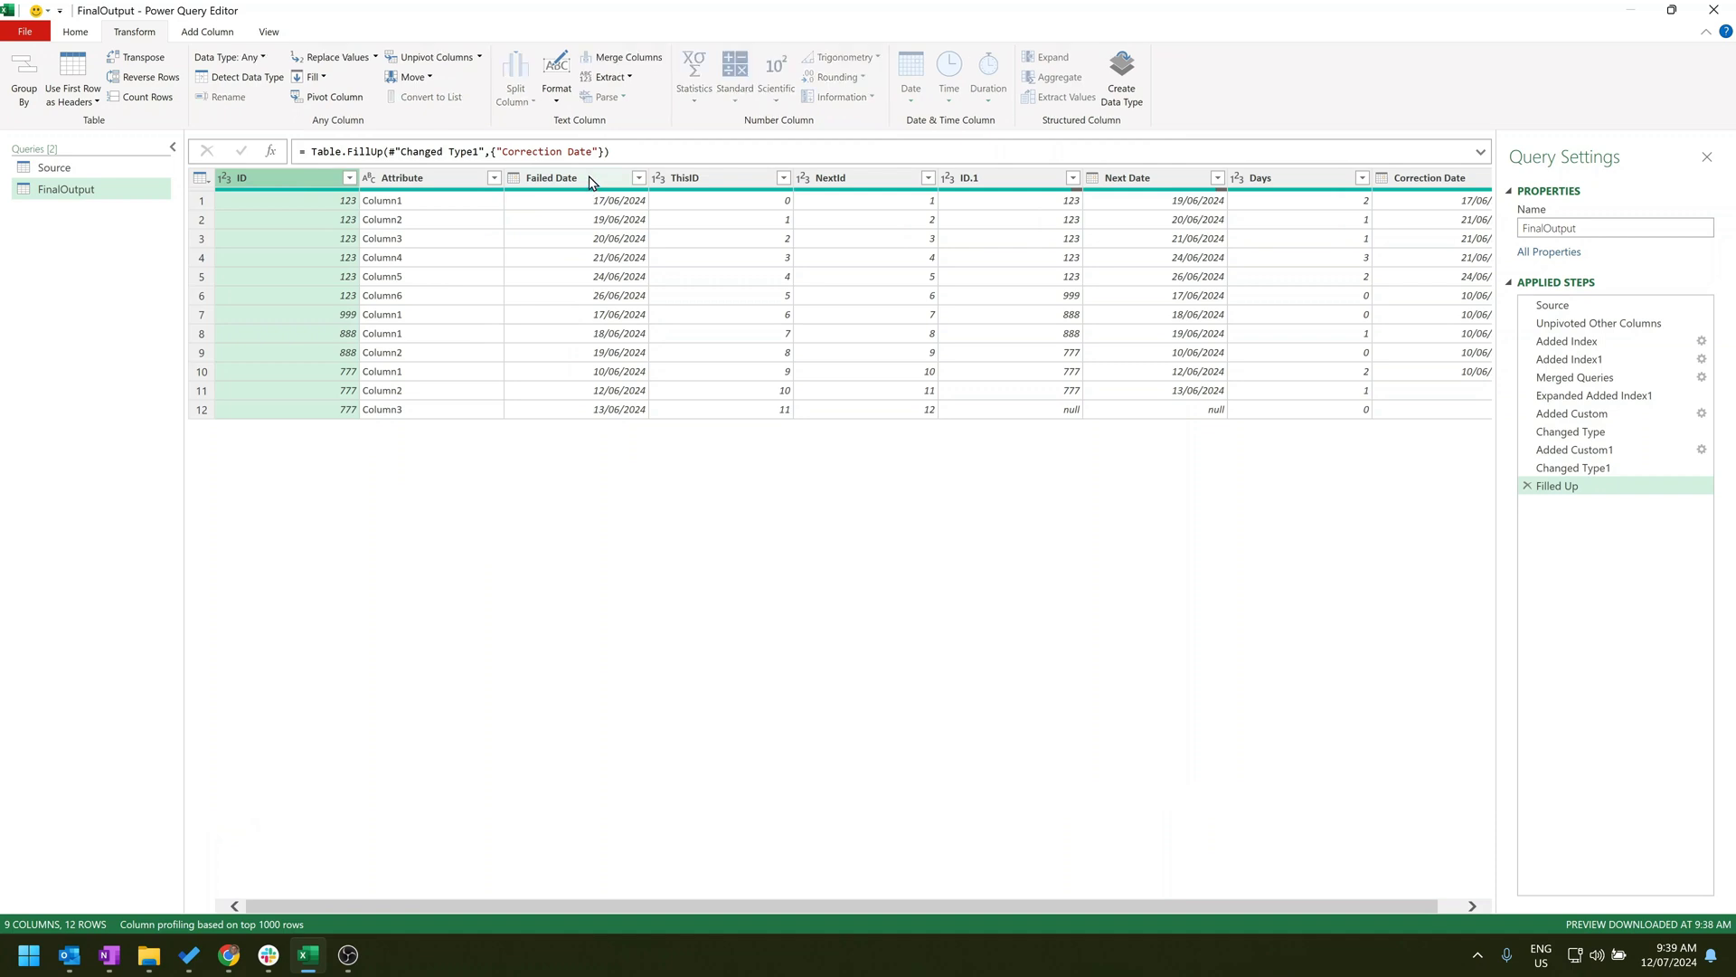
ctrl+click(1458, 180)
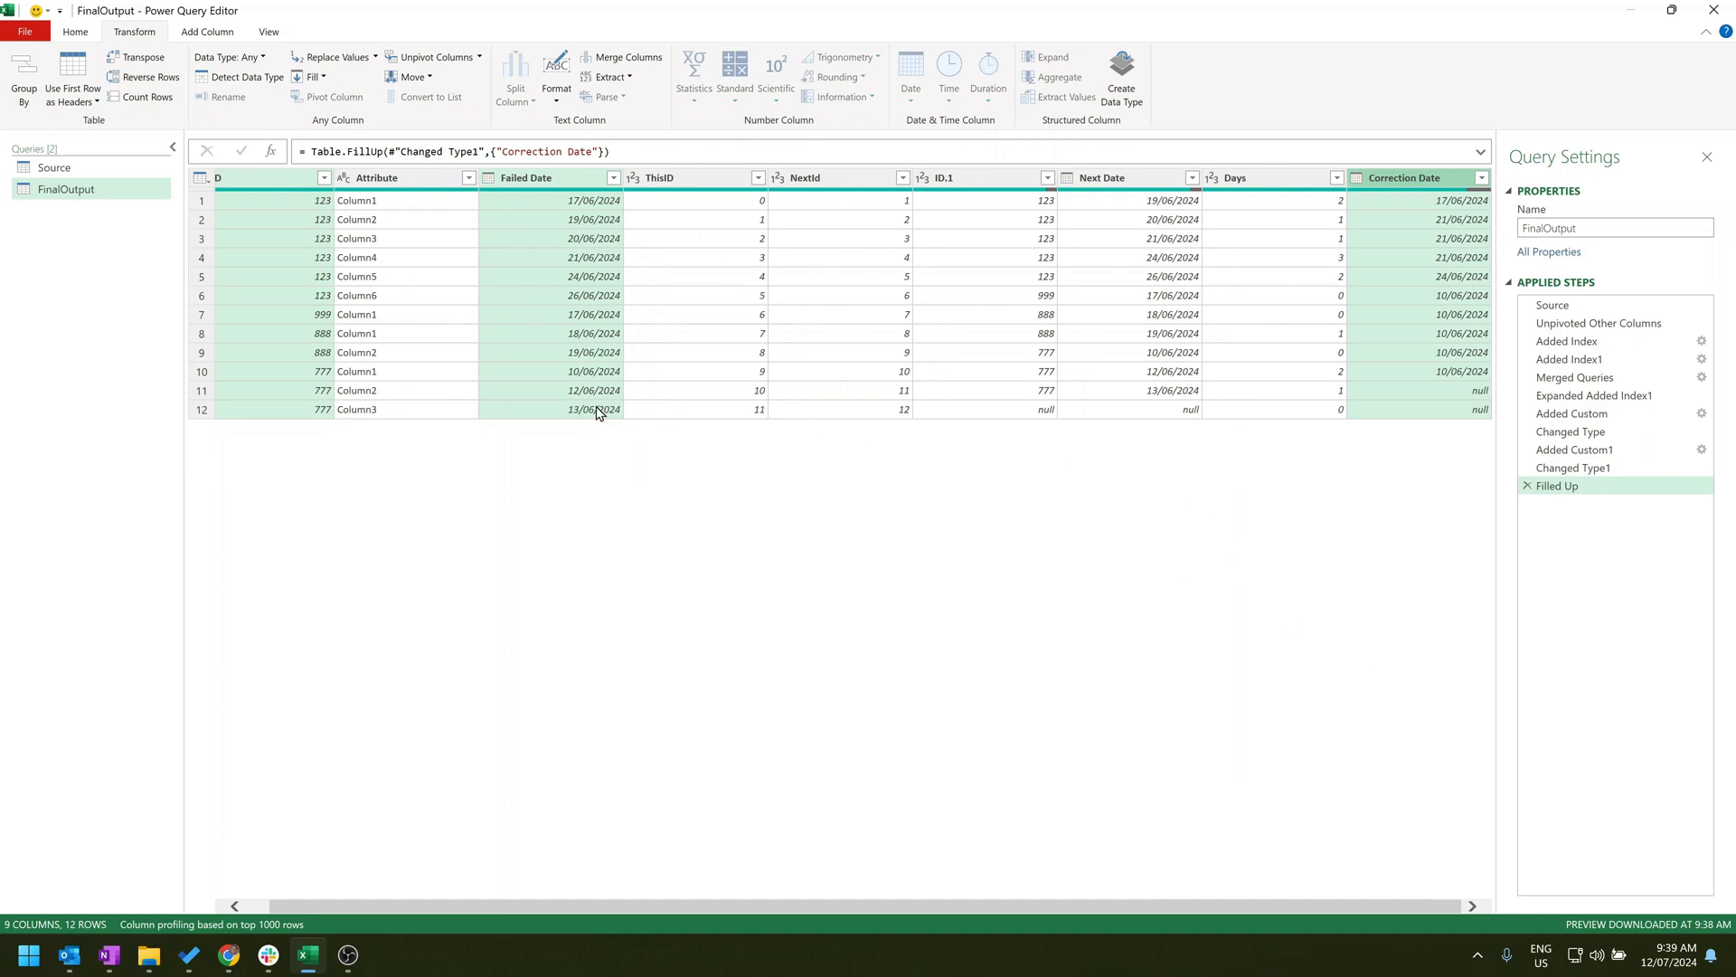
right_click(1425, 181)
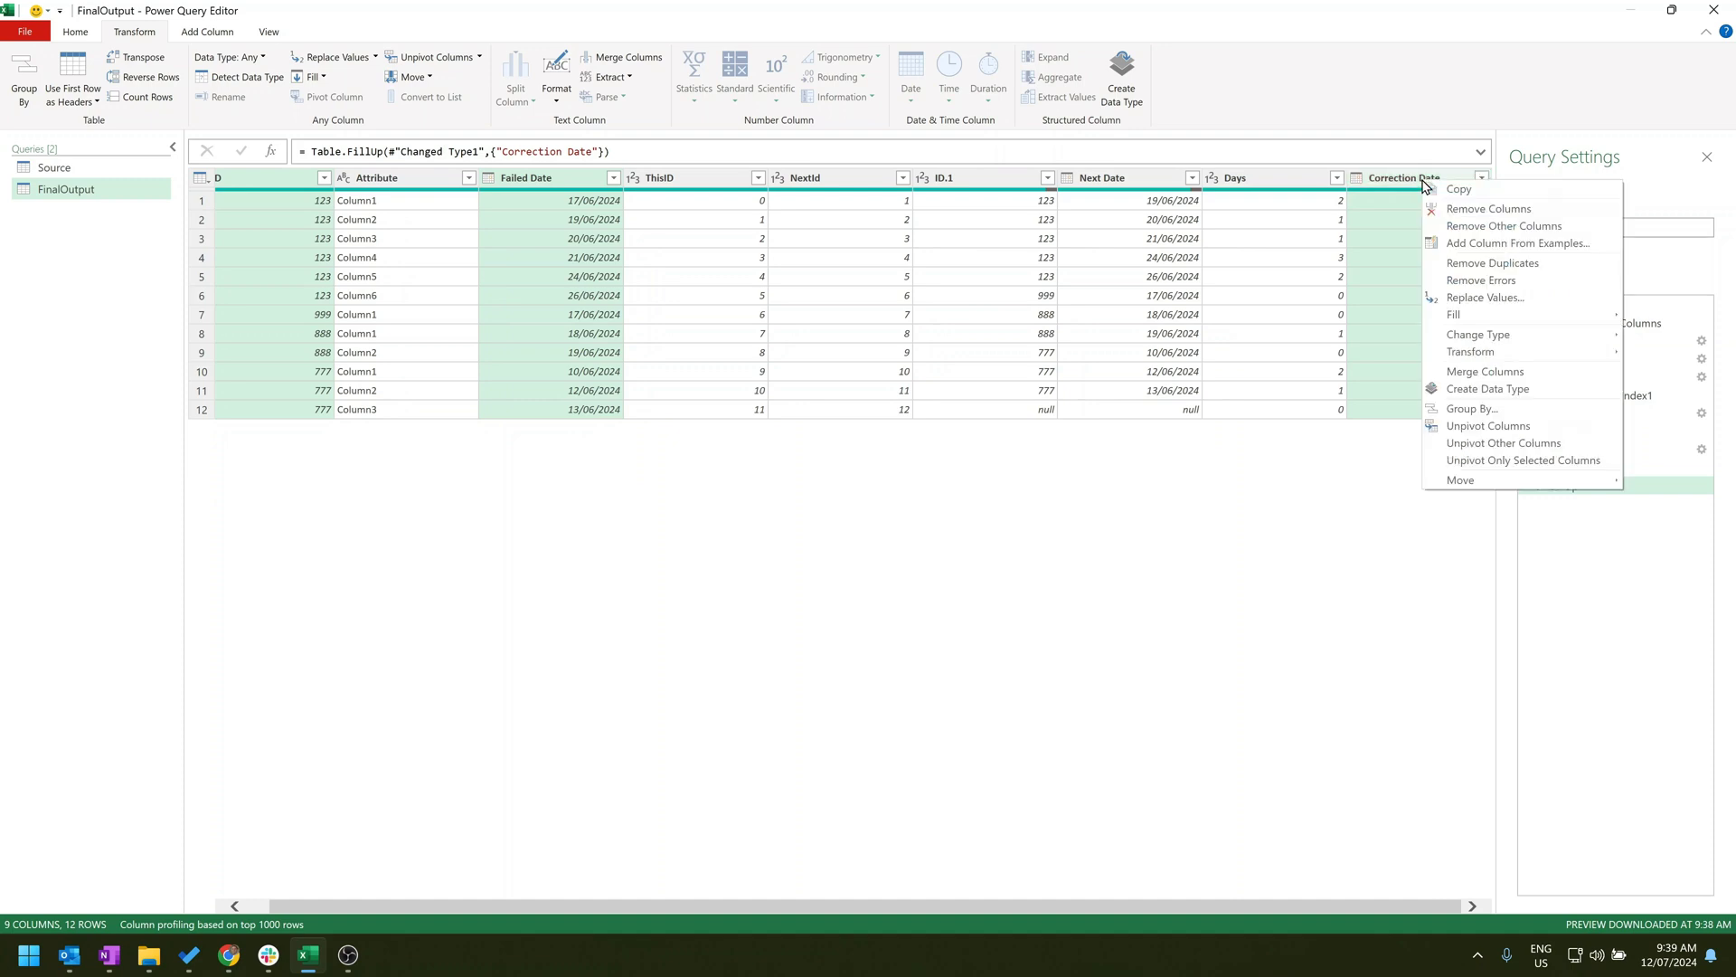
click(1484, 228)
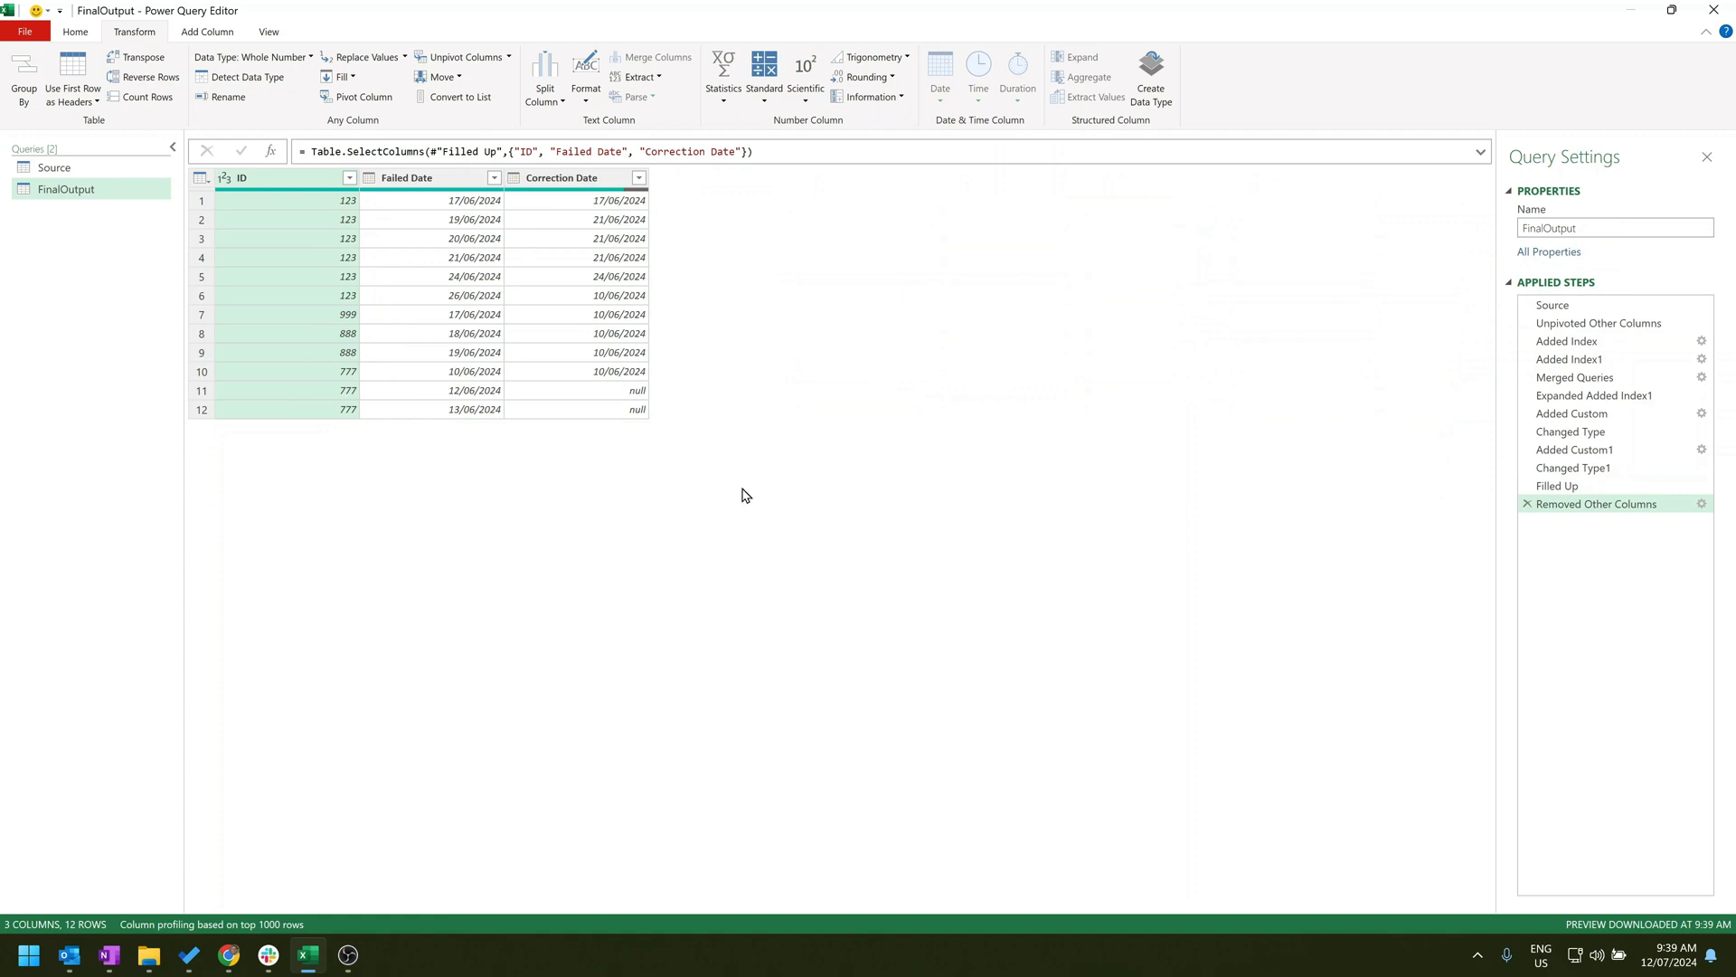
Group the rows by ID and Correction Date, adding a Failed Date column that returns the Min of Failed Date.
click(597, 218)
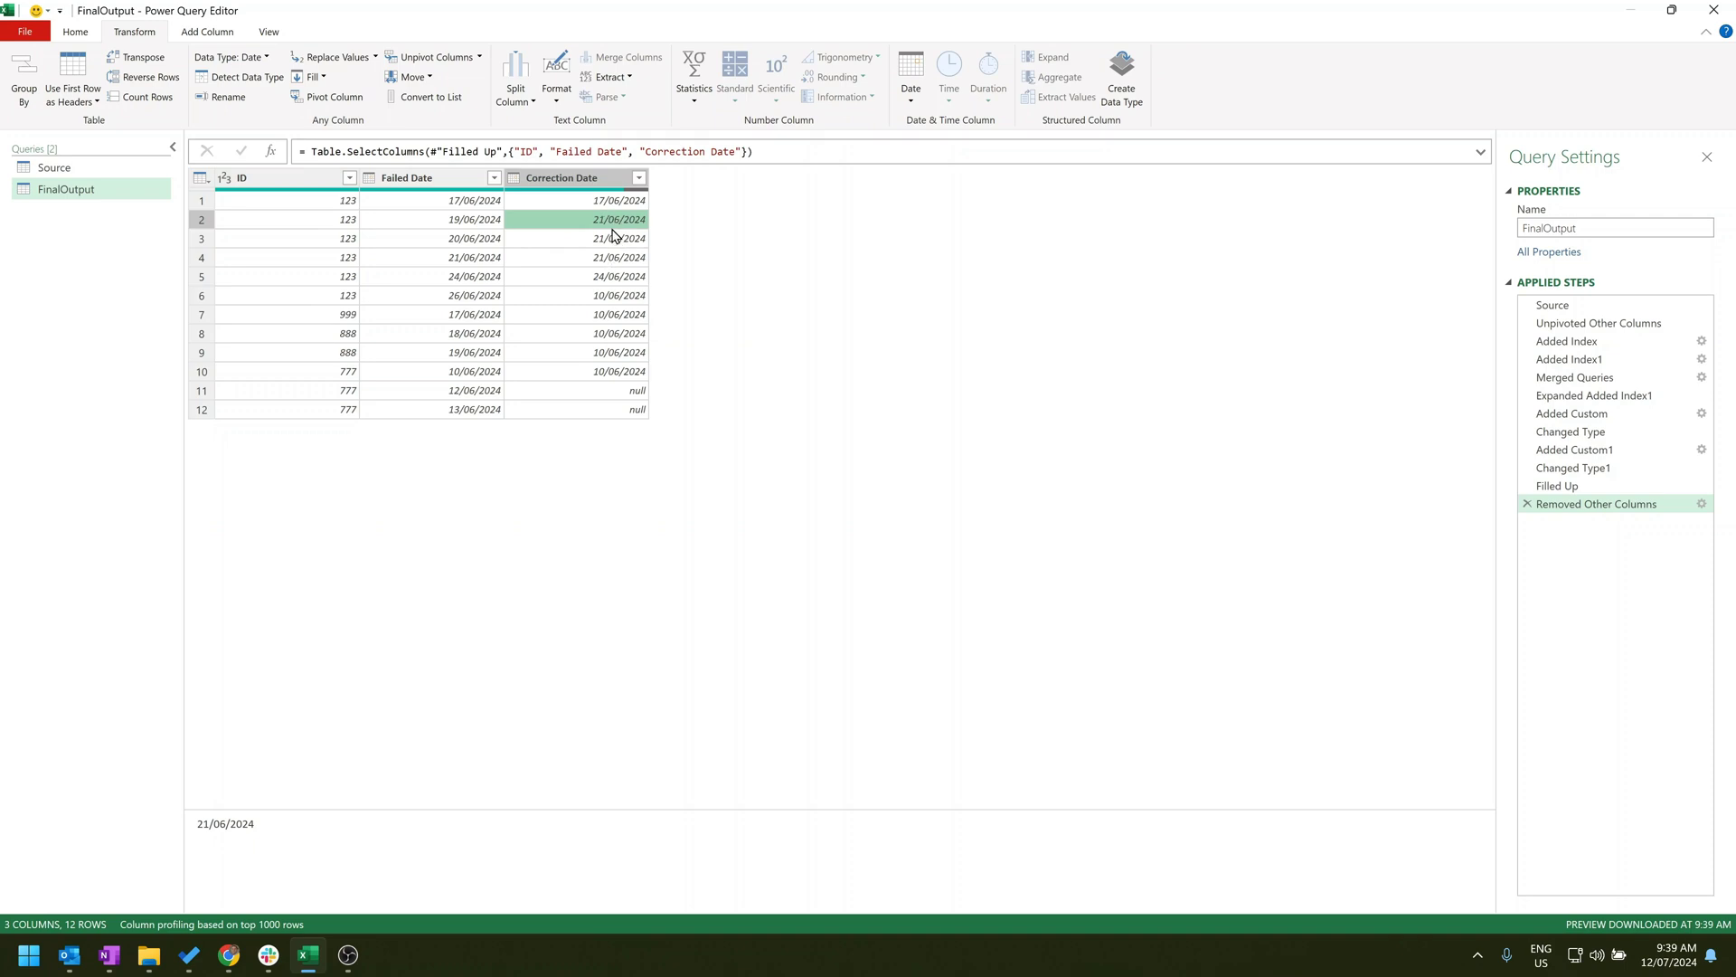
click(481, 225)
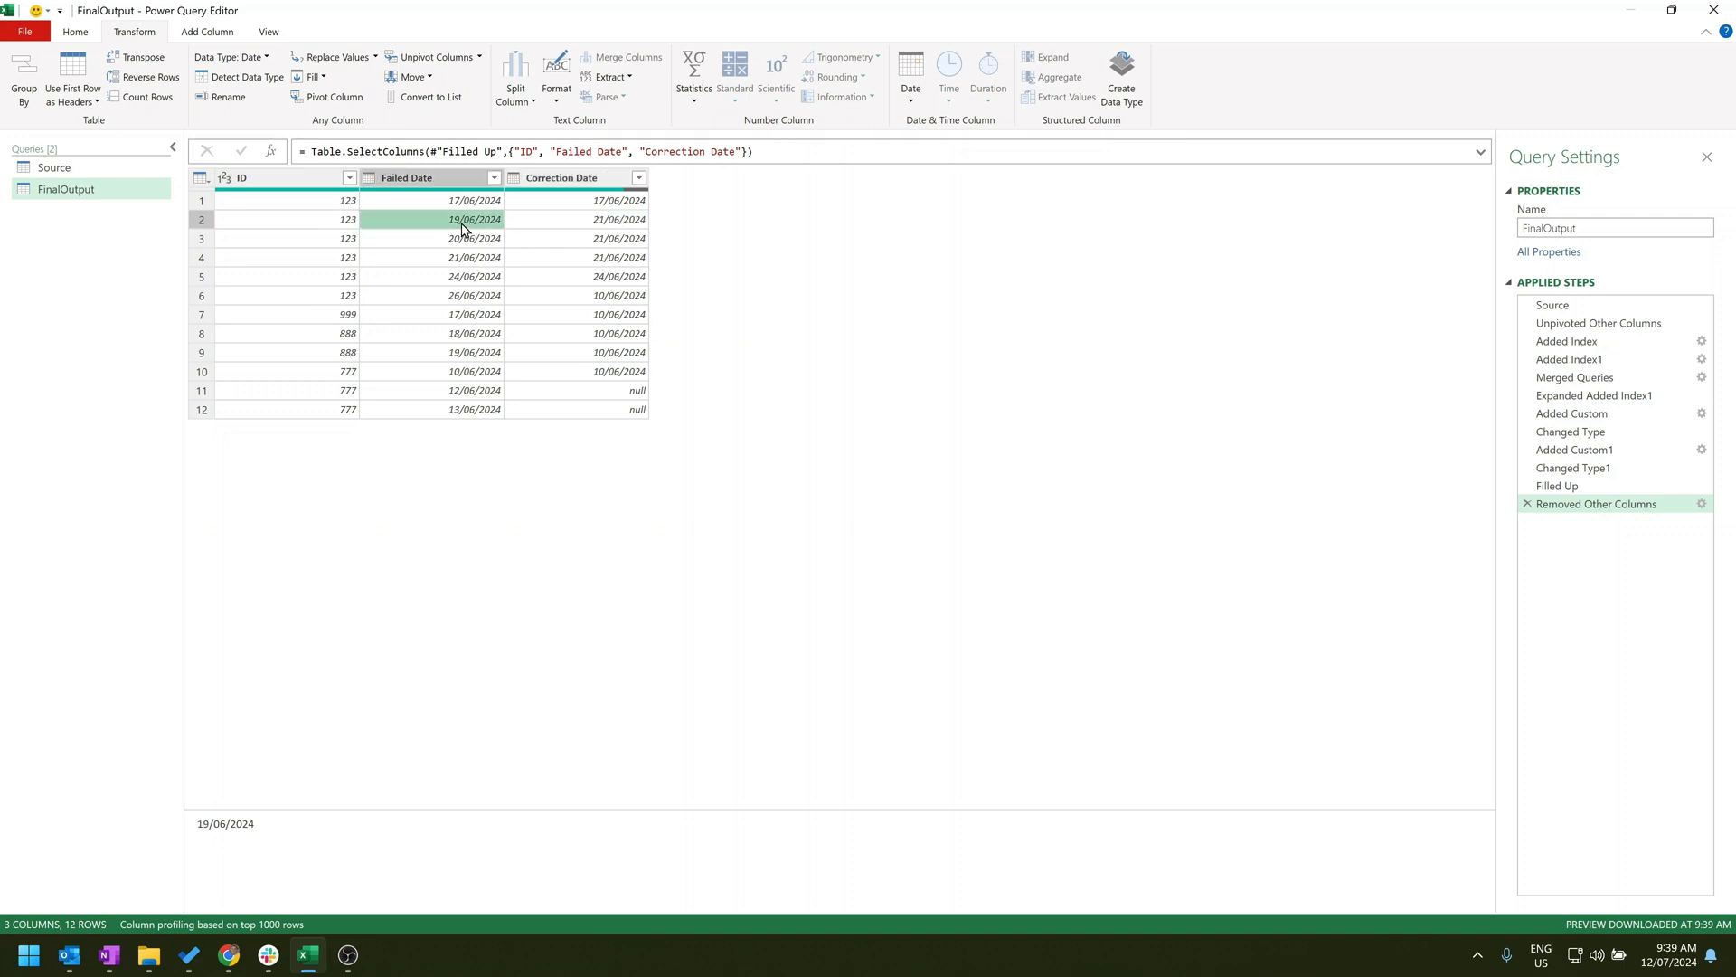
click(271, 178)
ctrl+click(568, 179)
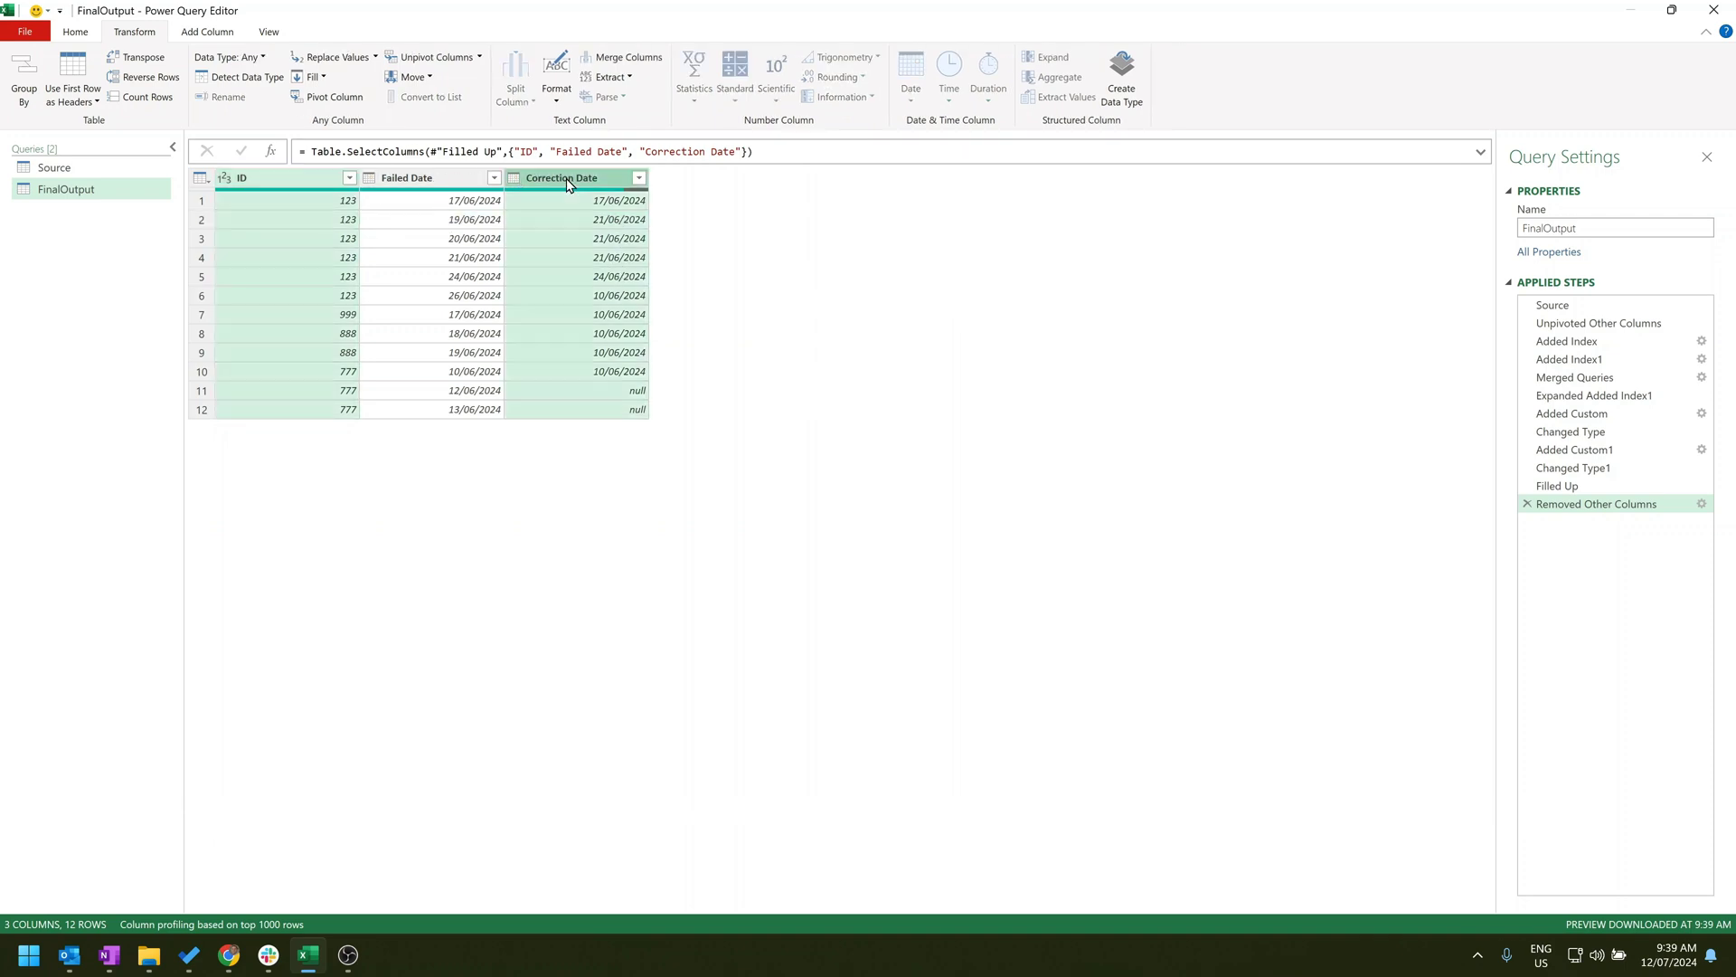
scroll(893, 61, up, 1)
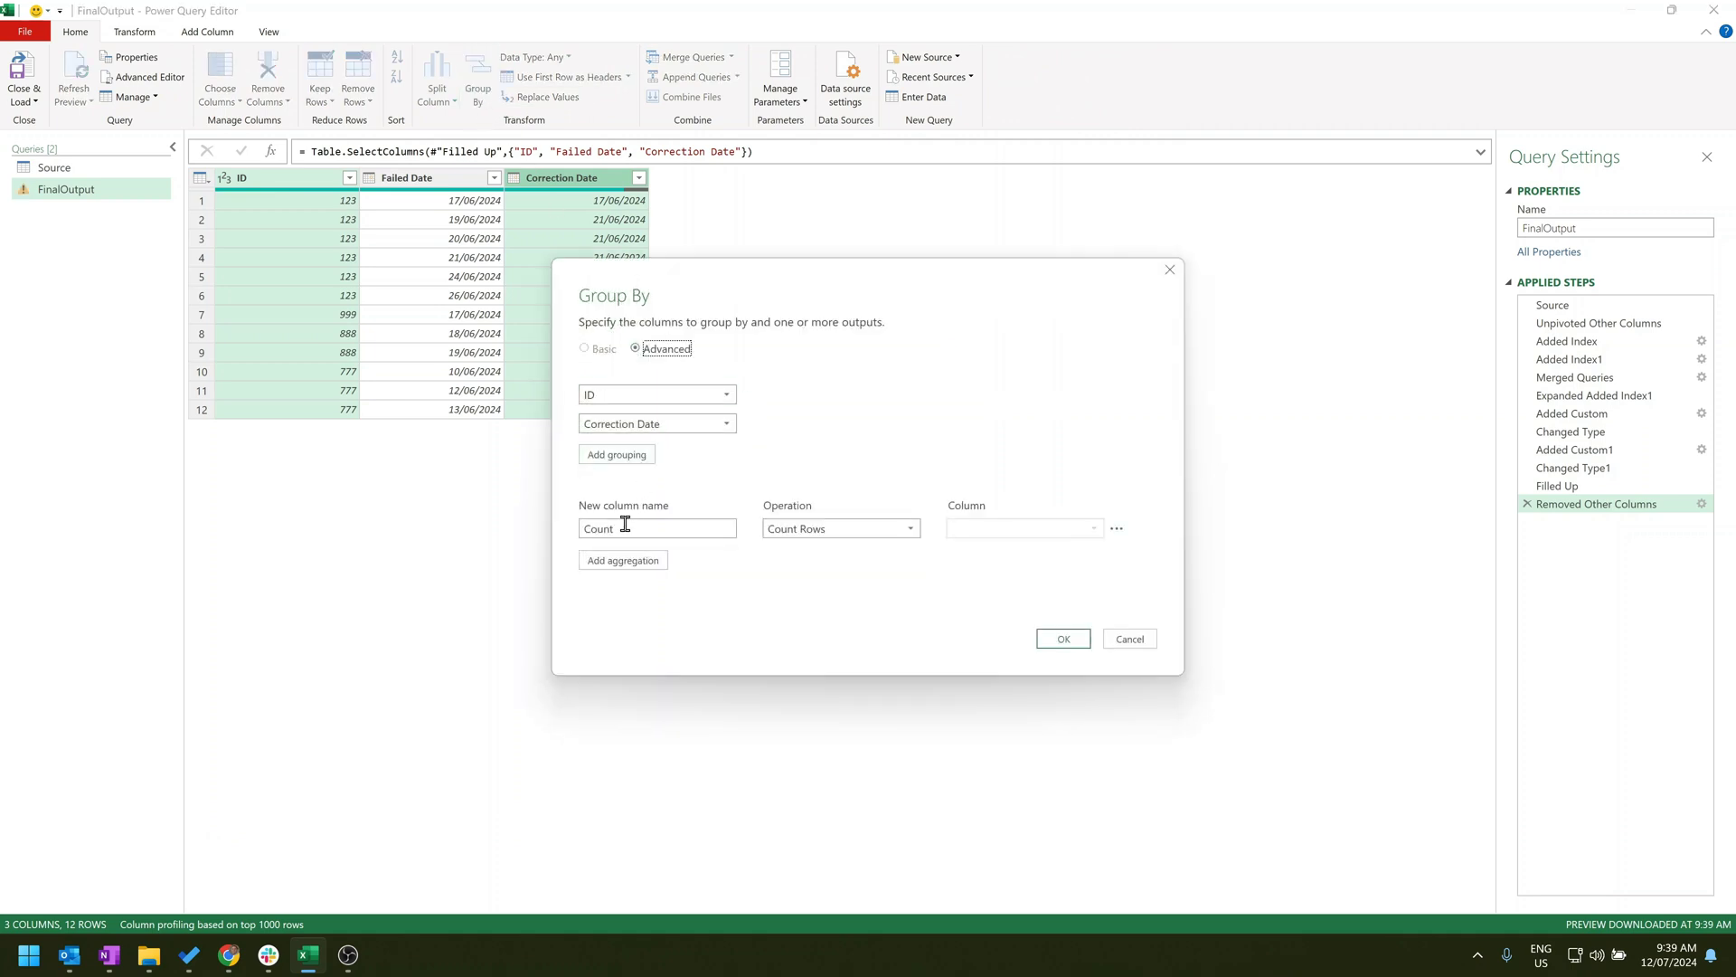
double_click(660, 529)
text(Failed Date)
click(803, 530)
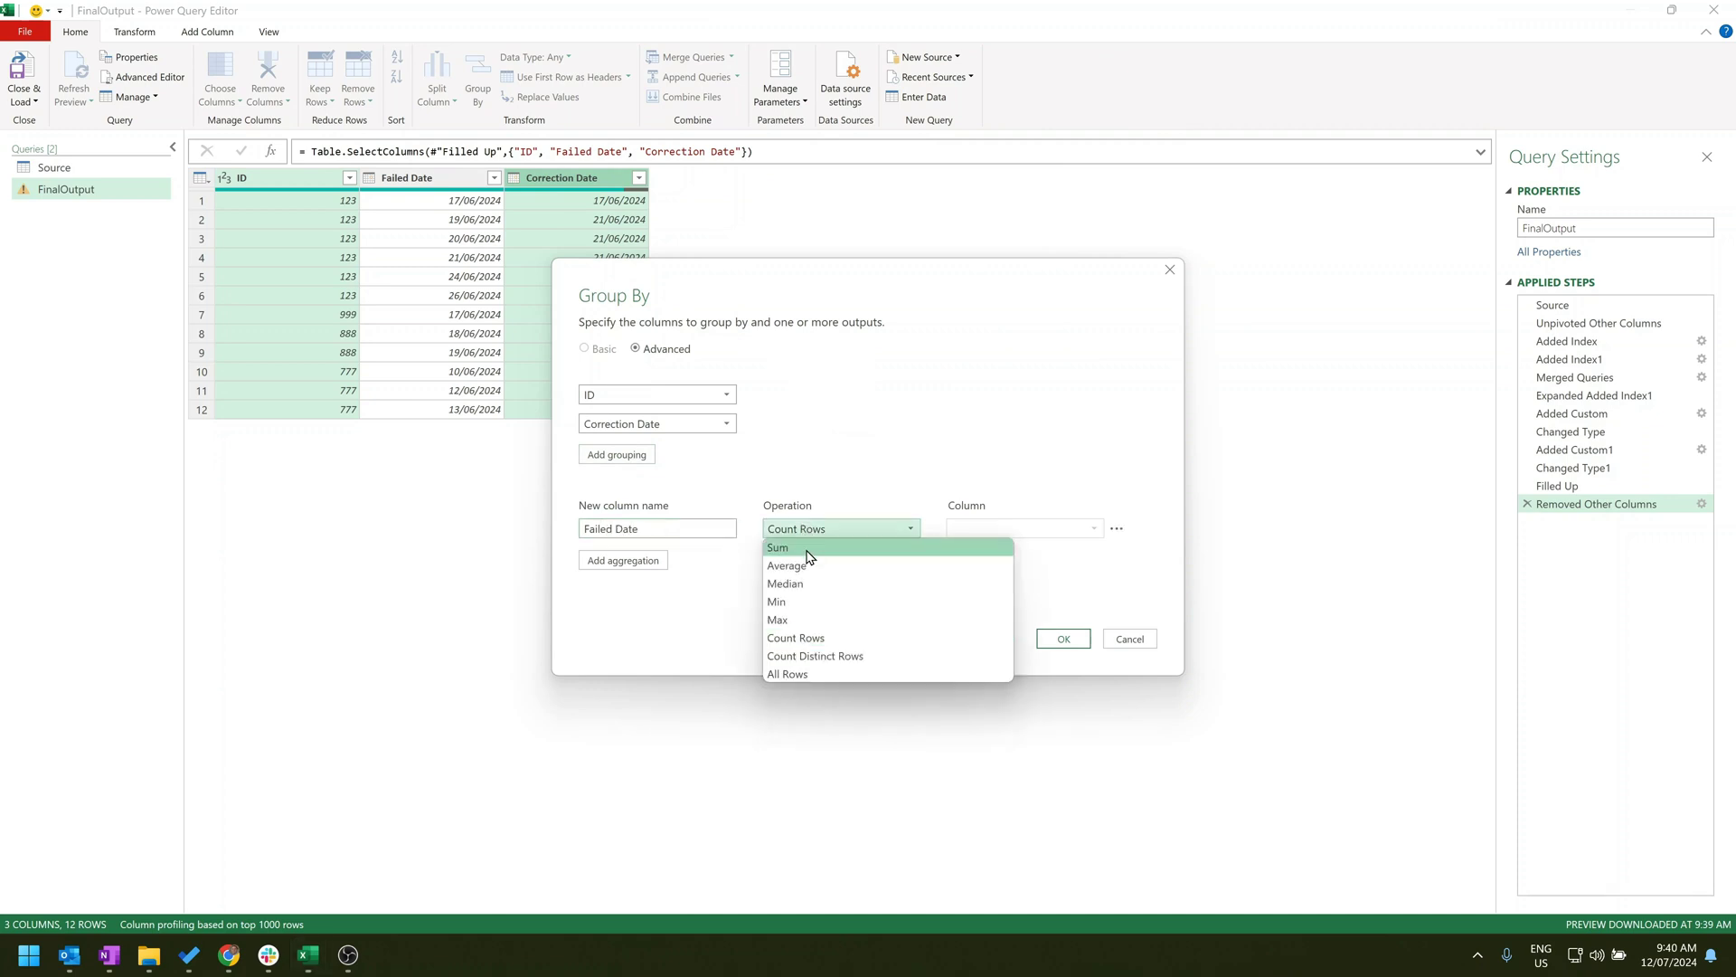
click(814, 601)
click(995, 532)
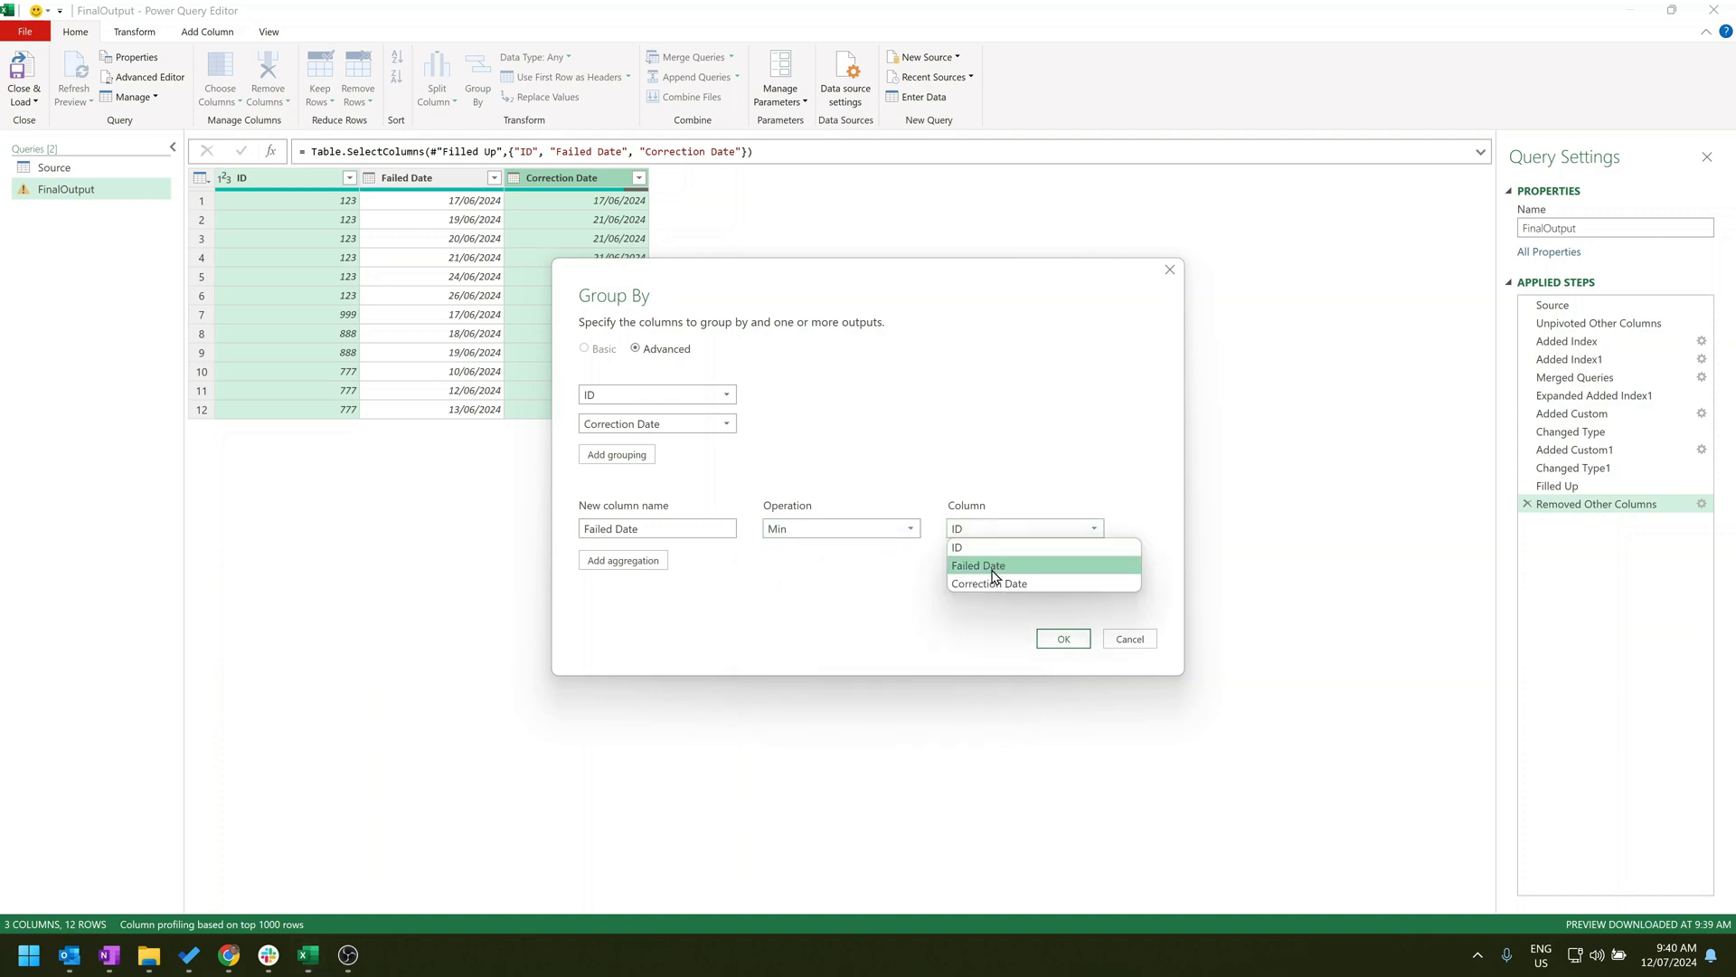
click(994, 573)
click(1063, 639)
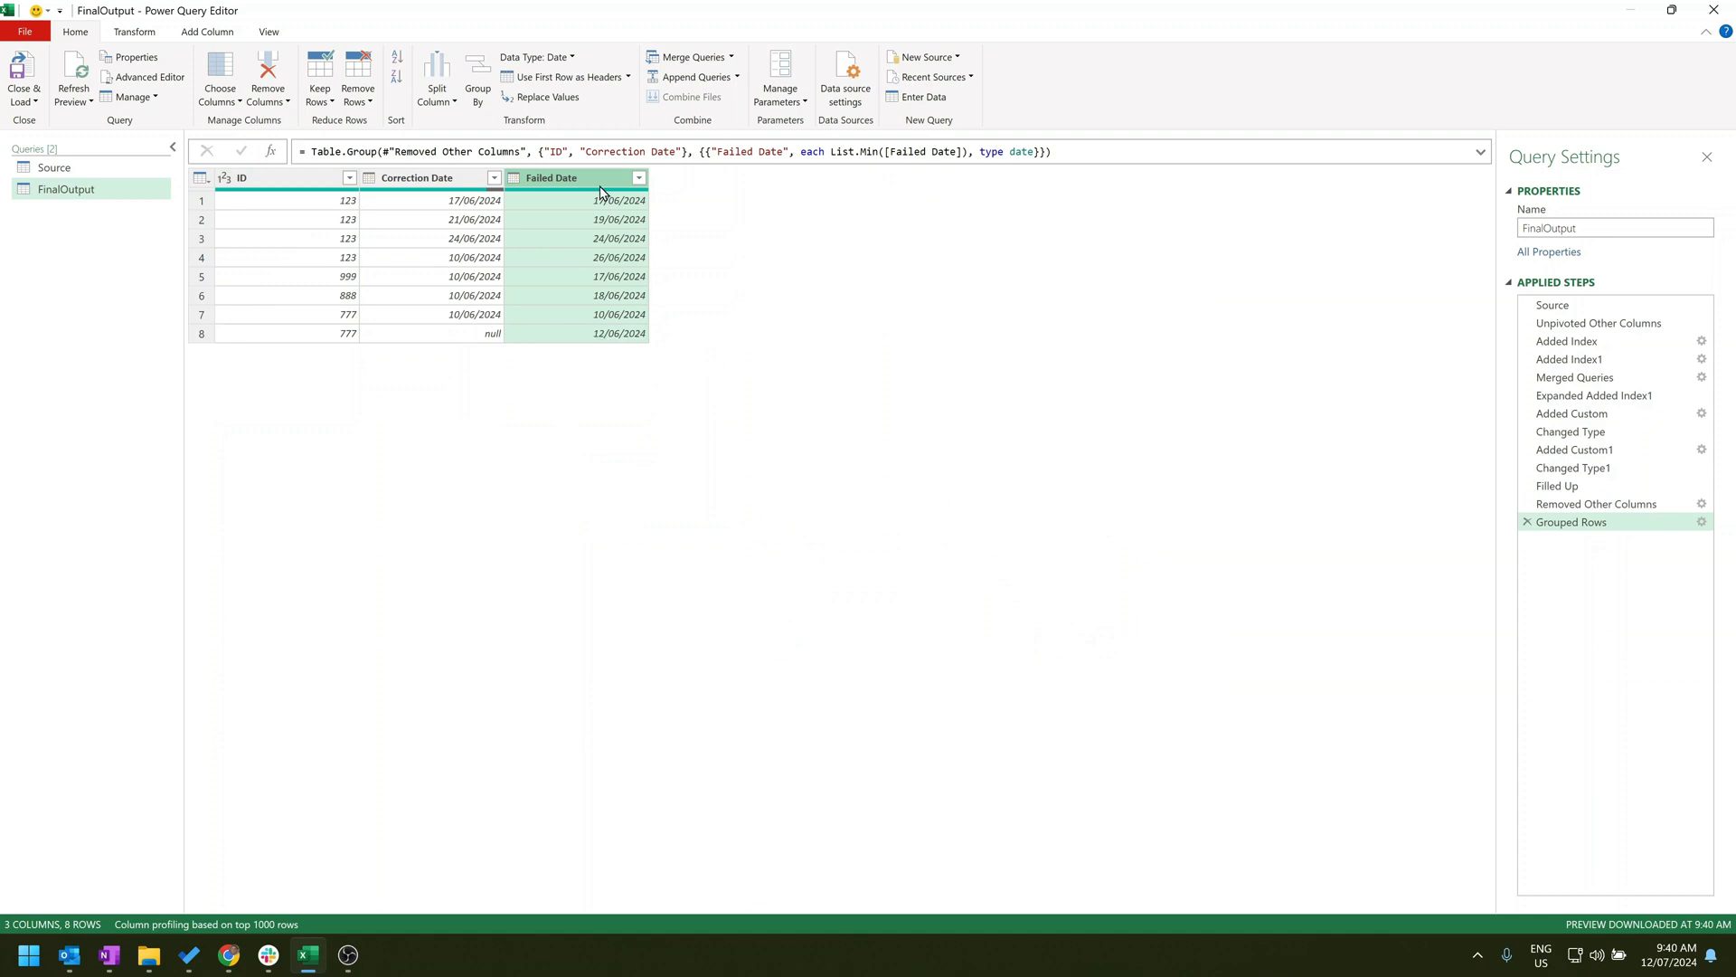
Move the Failed Date column before Correction Date and load the query as a table on Sheet1 starting at cell J1.
drag(600, 186, 456, 191)
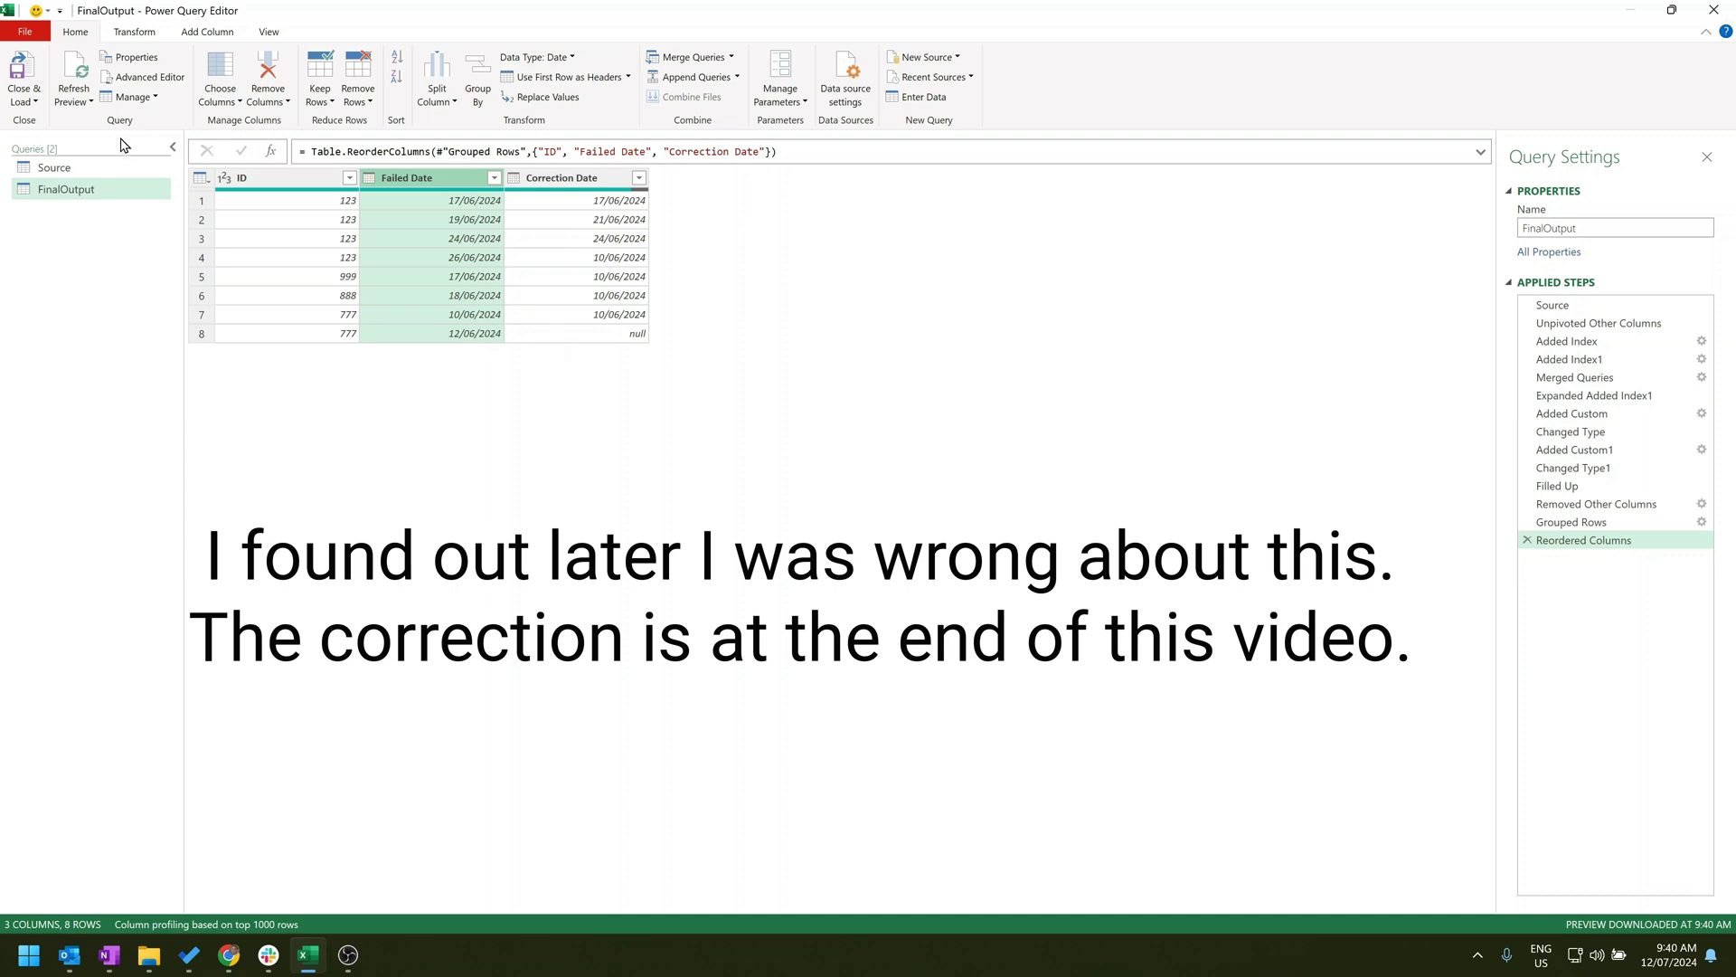
click(24, 99)
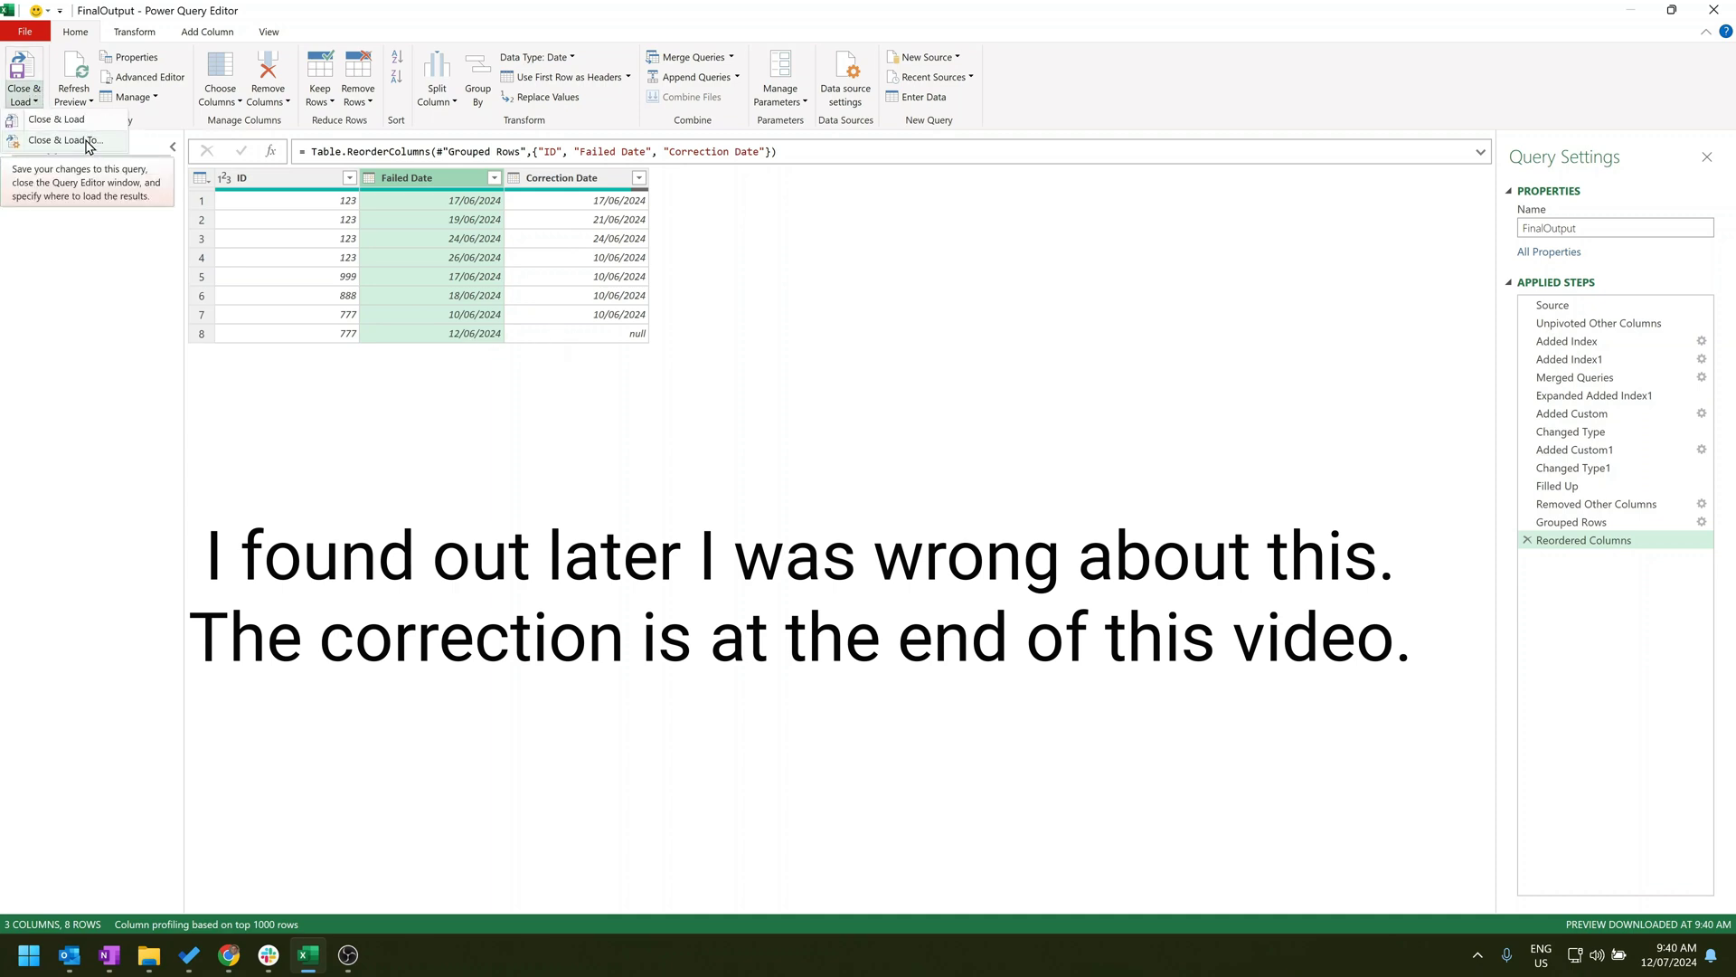
click(88, 142)
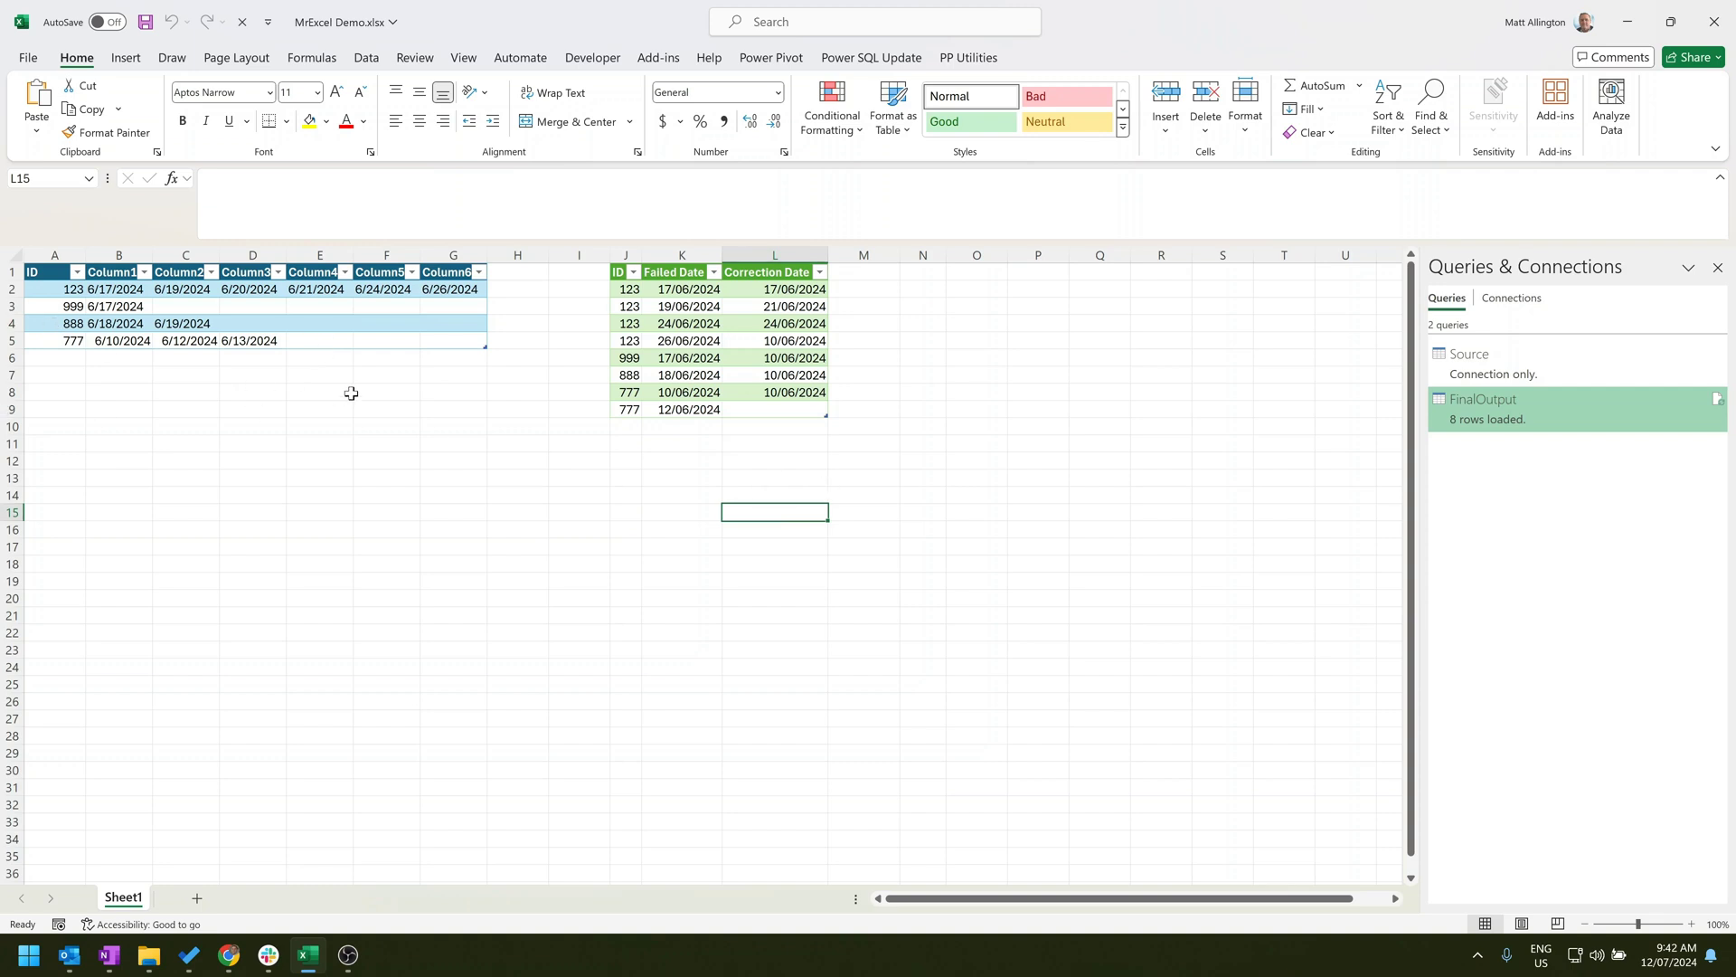
Check the source dates for ID 777 and the Correction Date of the last ID 123 row in the output table.
click(185, 342)
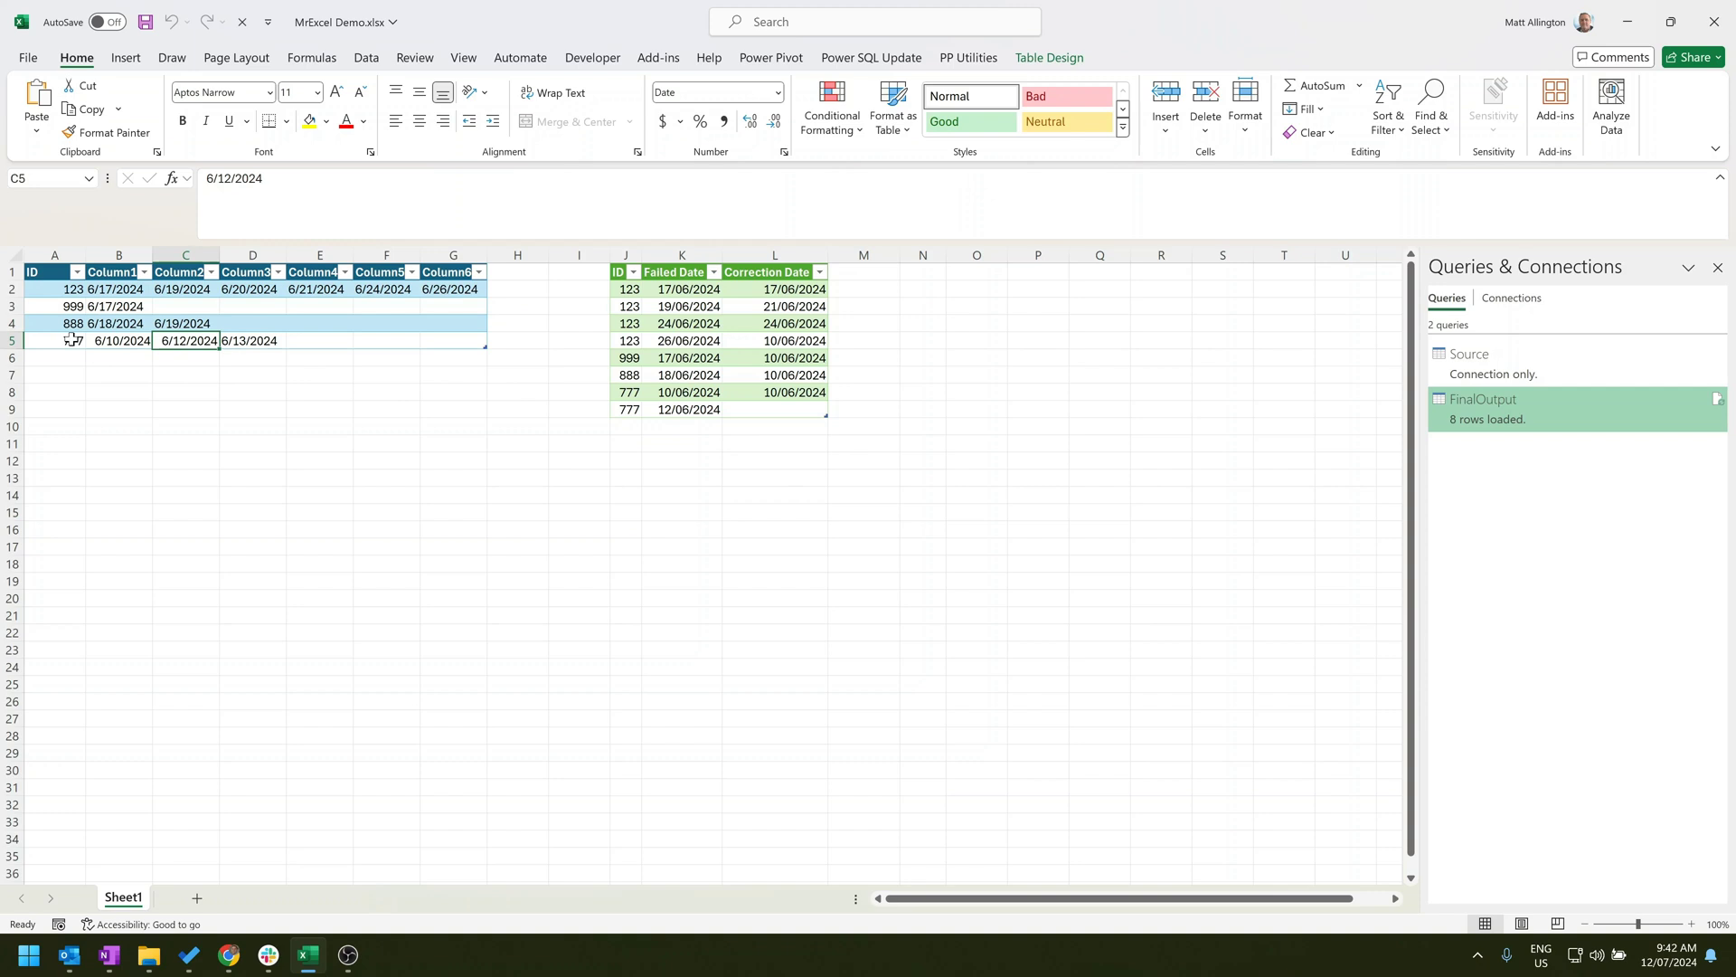
click(257, 340)
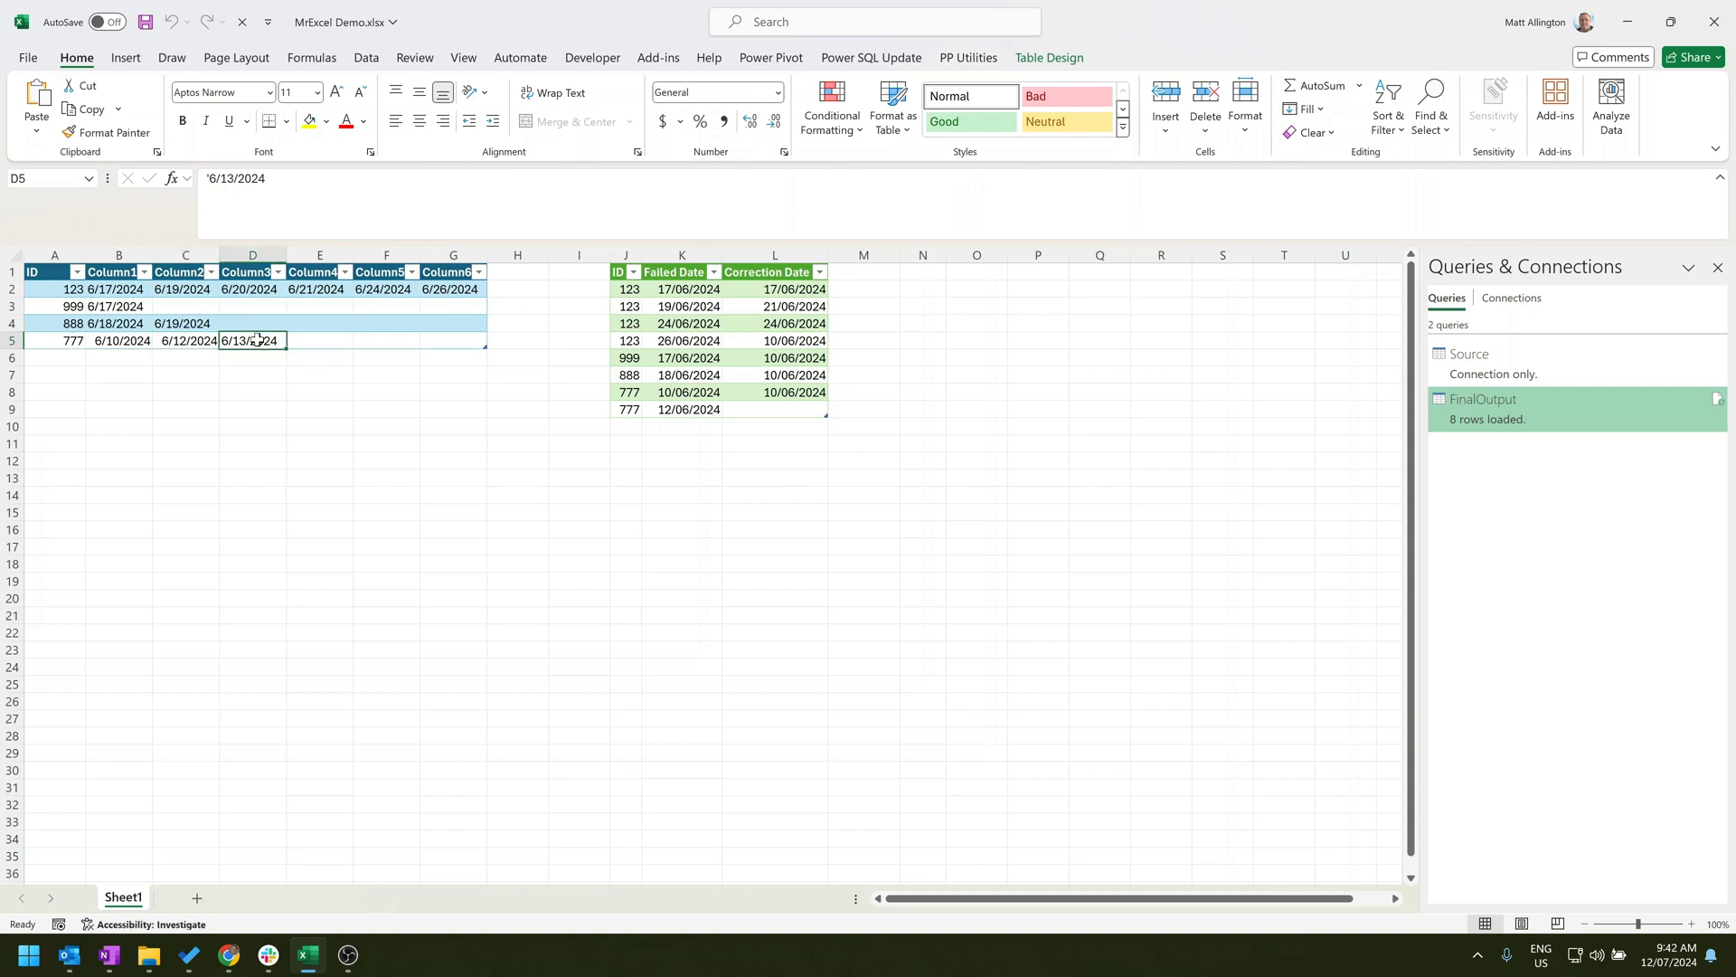
key(Right)
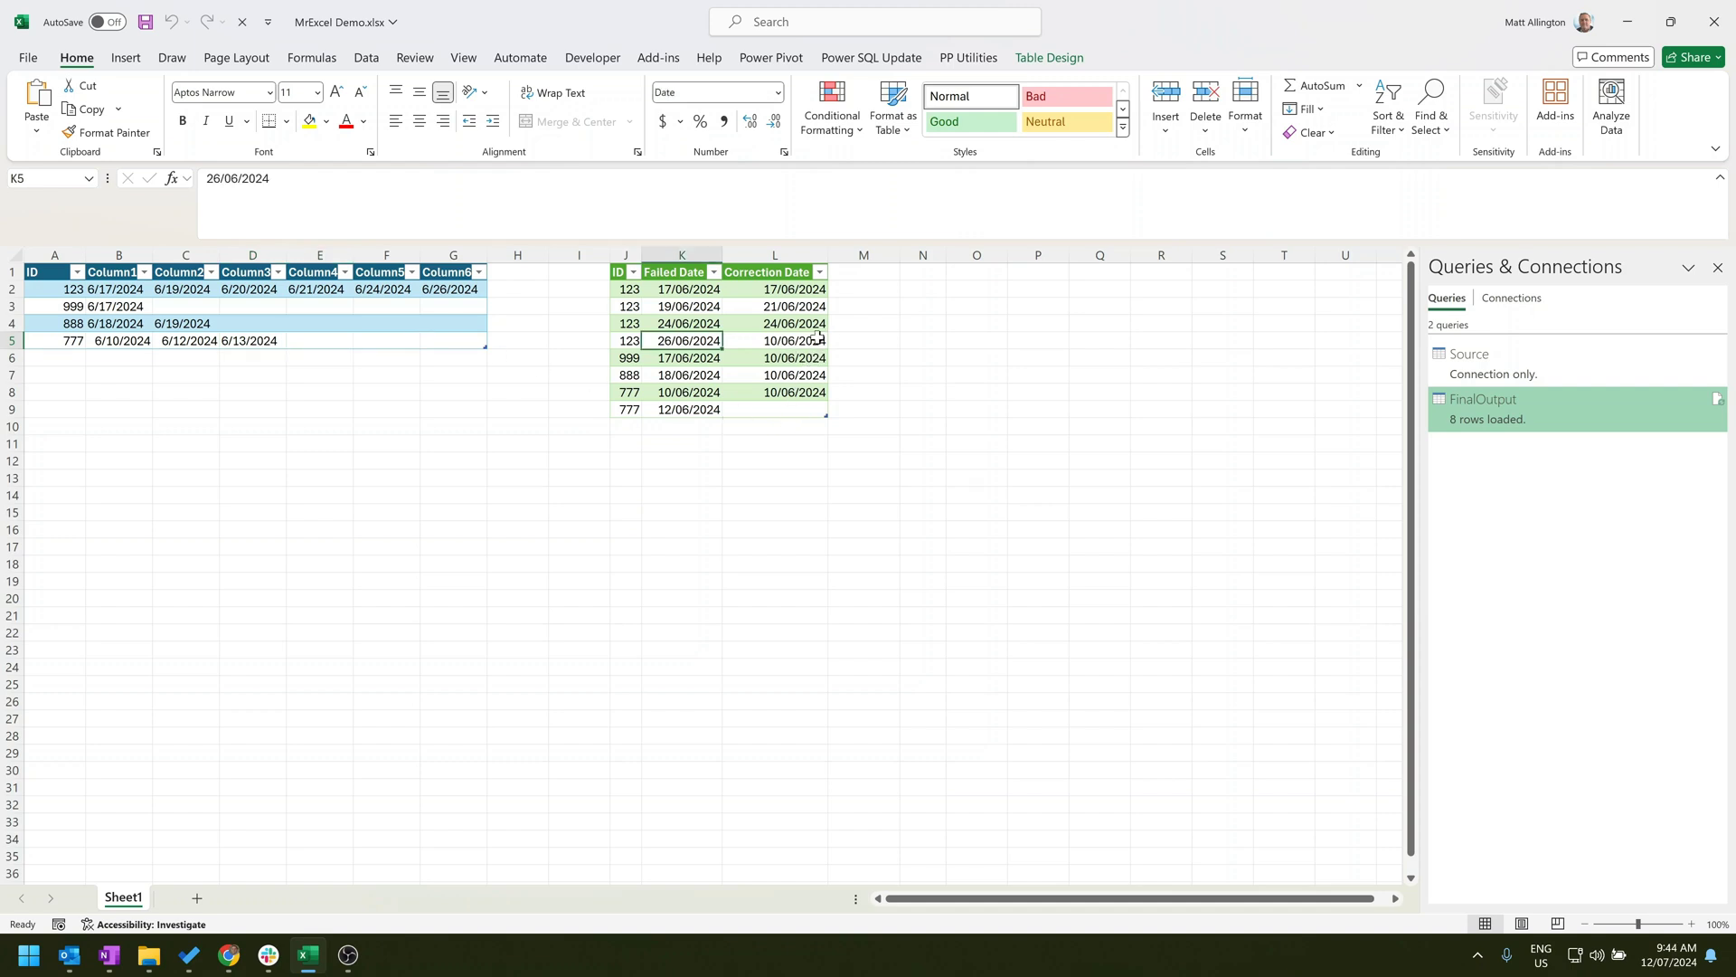
click(817, 340)
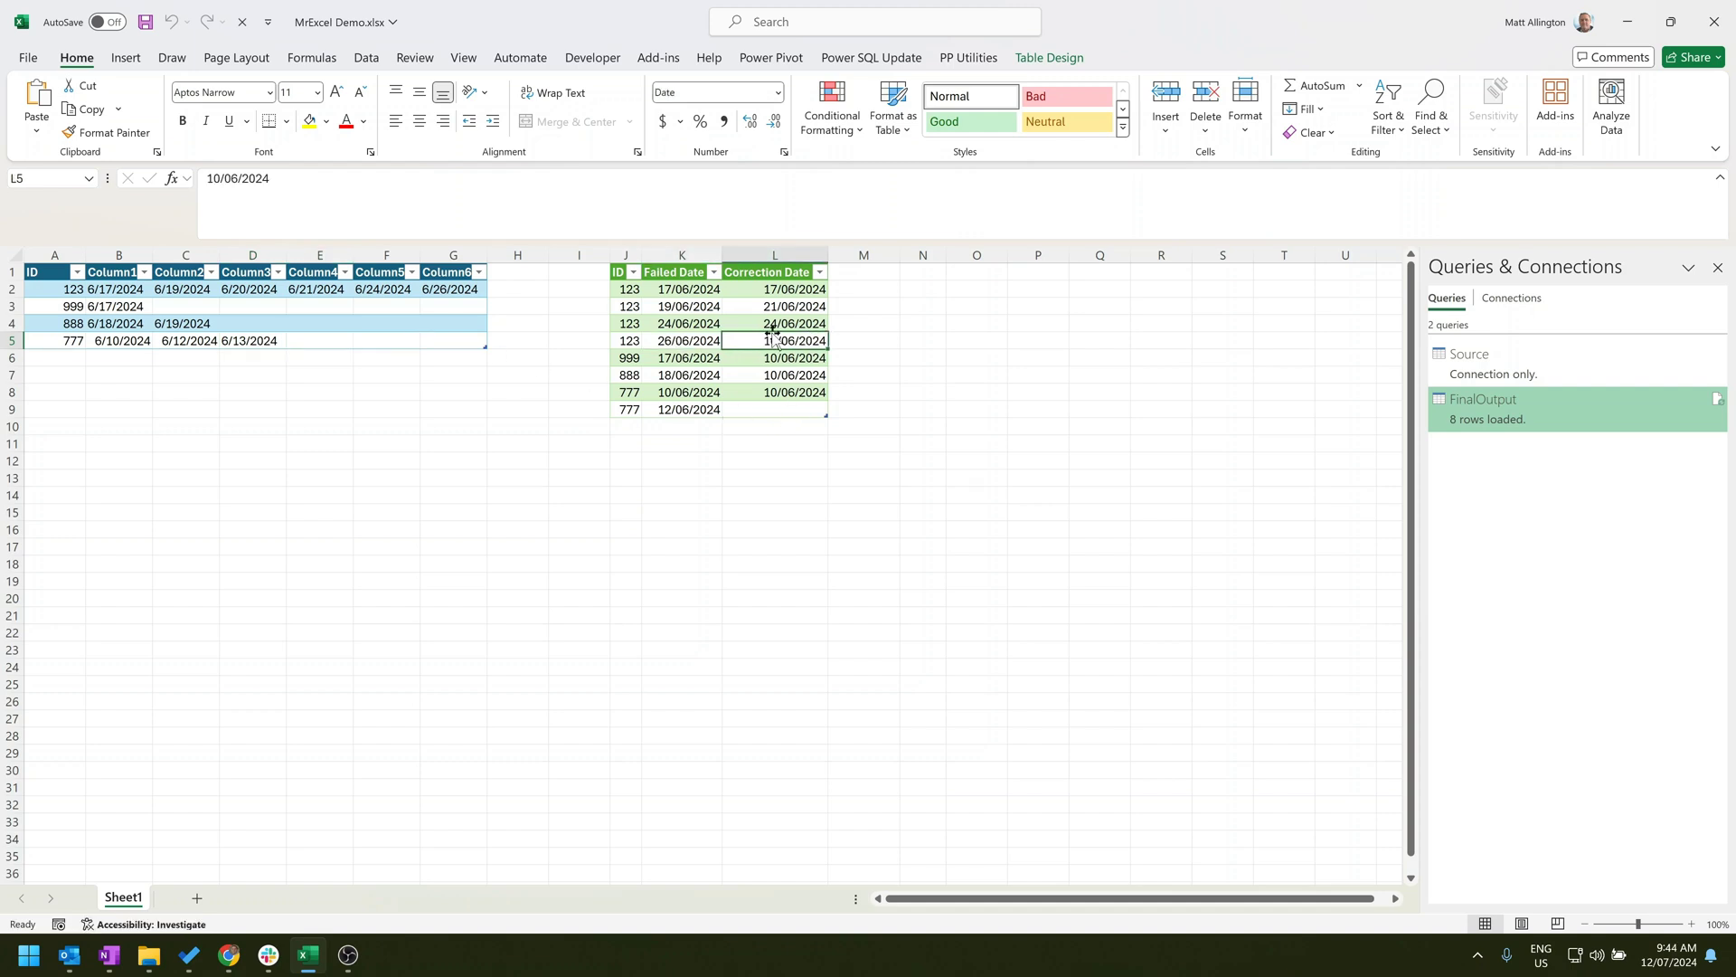
Reopen the FinalOutput query and change the Correction Date formula to if [Days] >1 or [Days] = 0 then [Failed Date] else null.
right_click(778, 342)
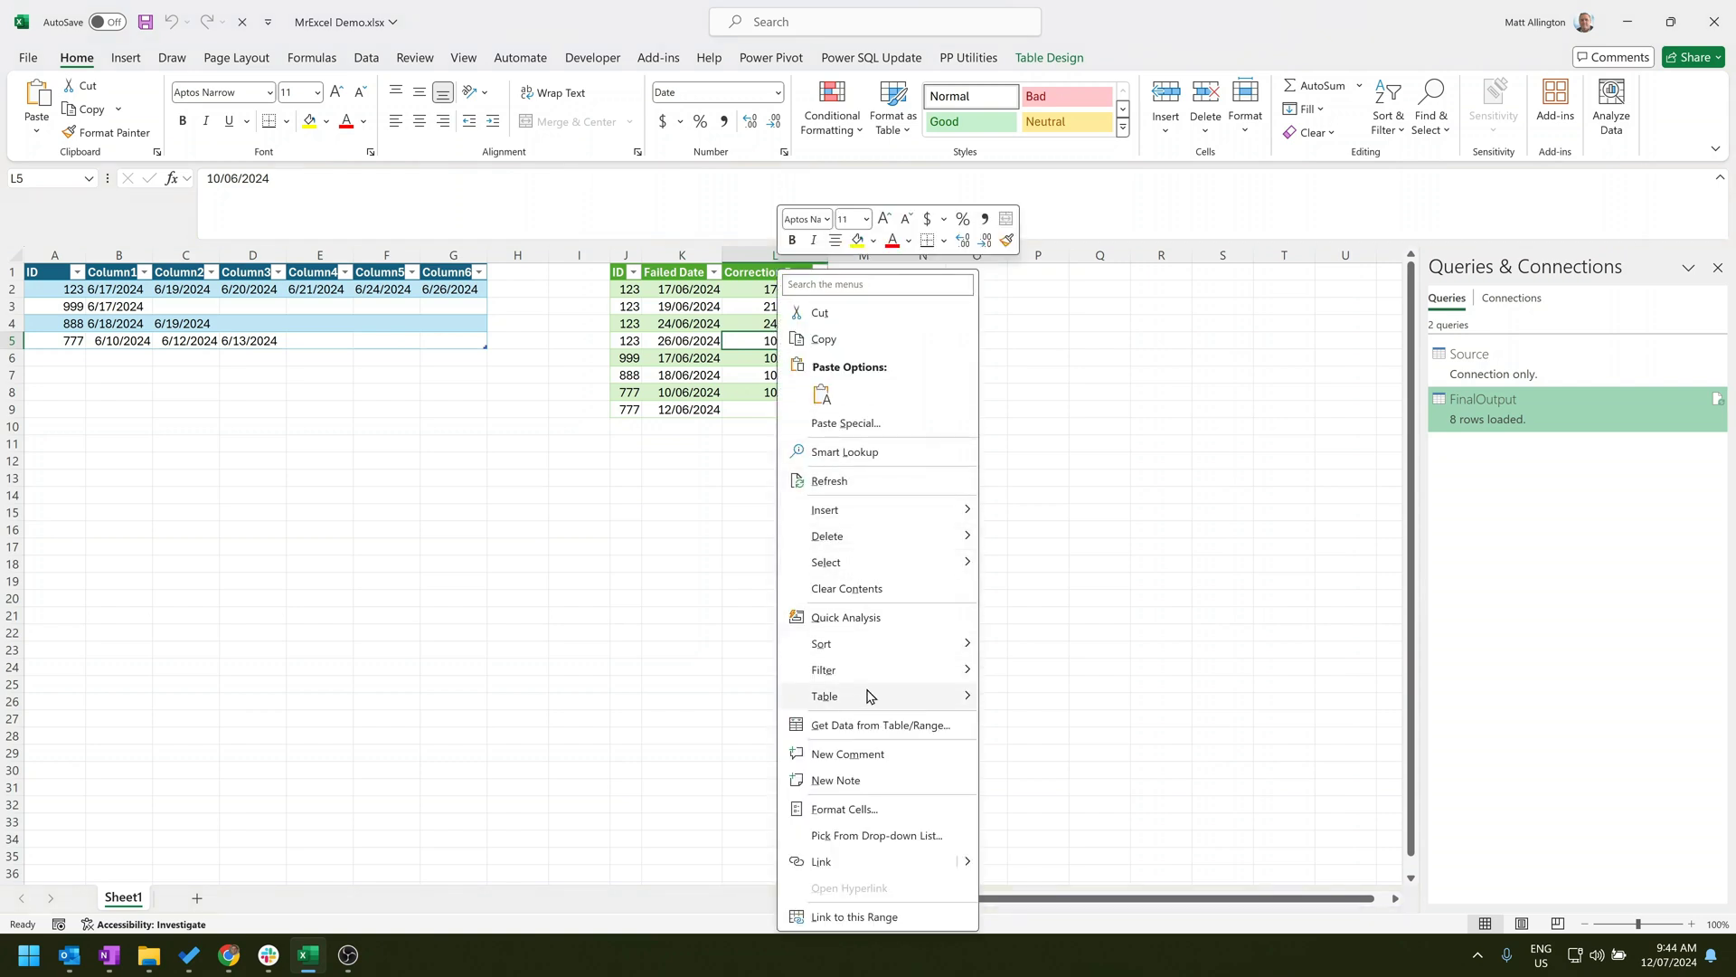
mouse_move(863, 696)
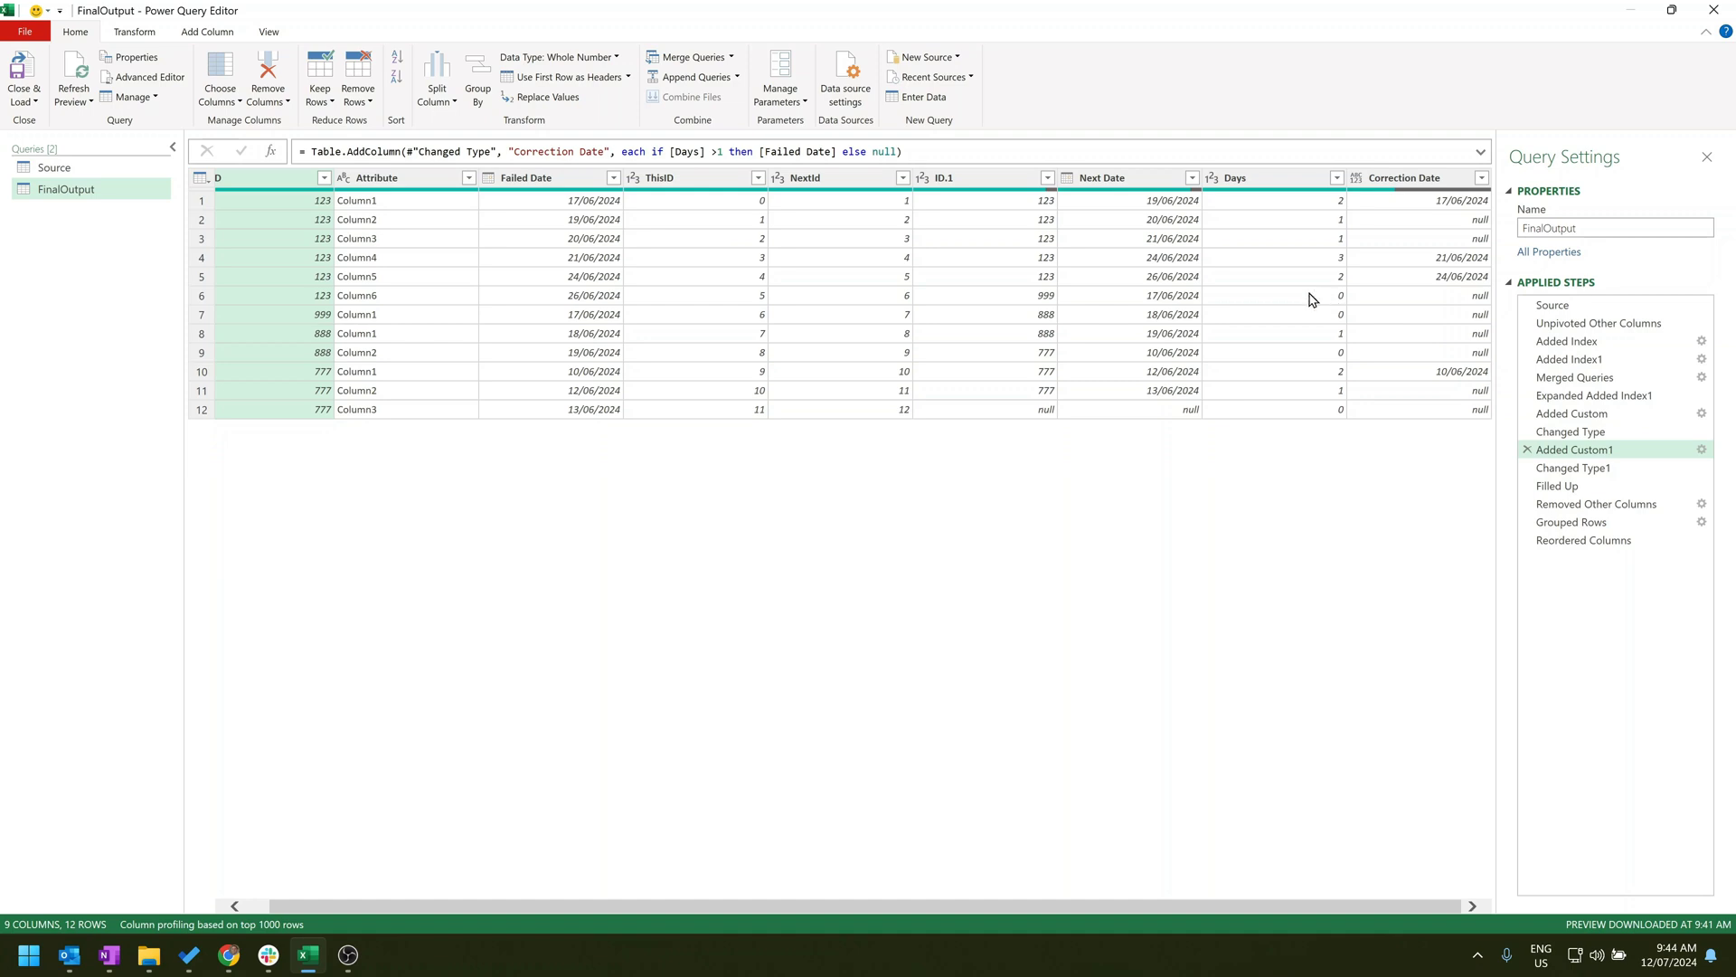
click(727, 151)
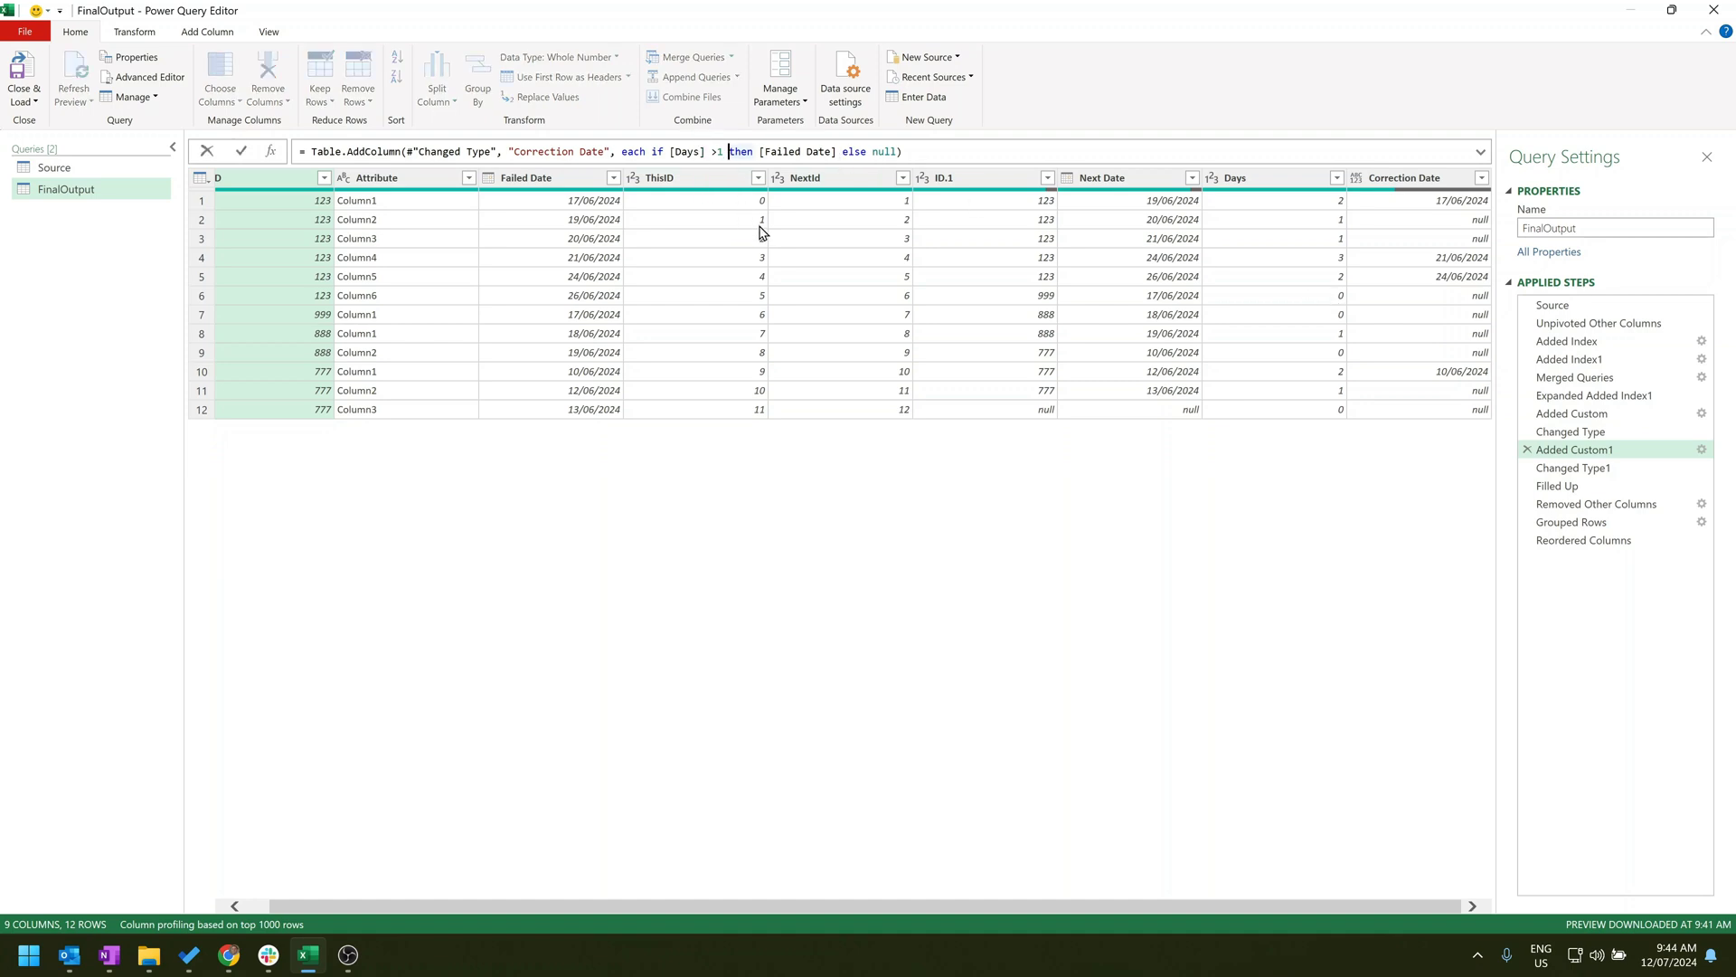
text(or )
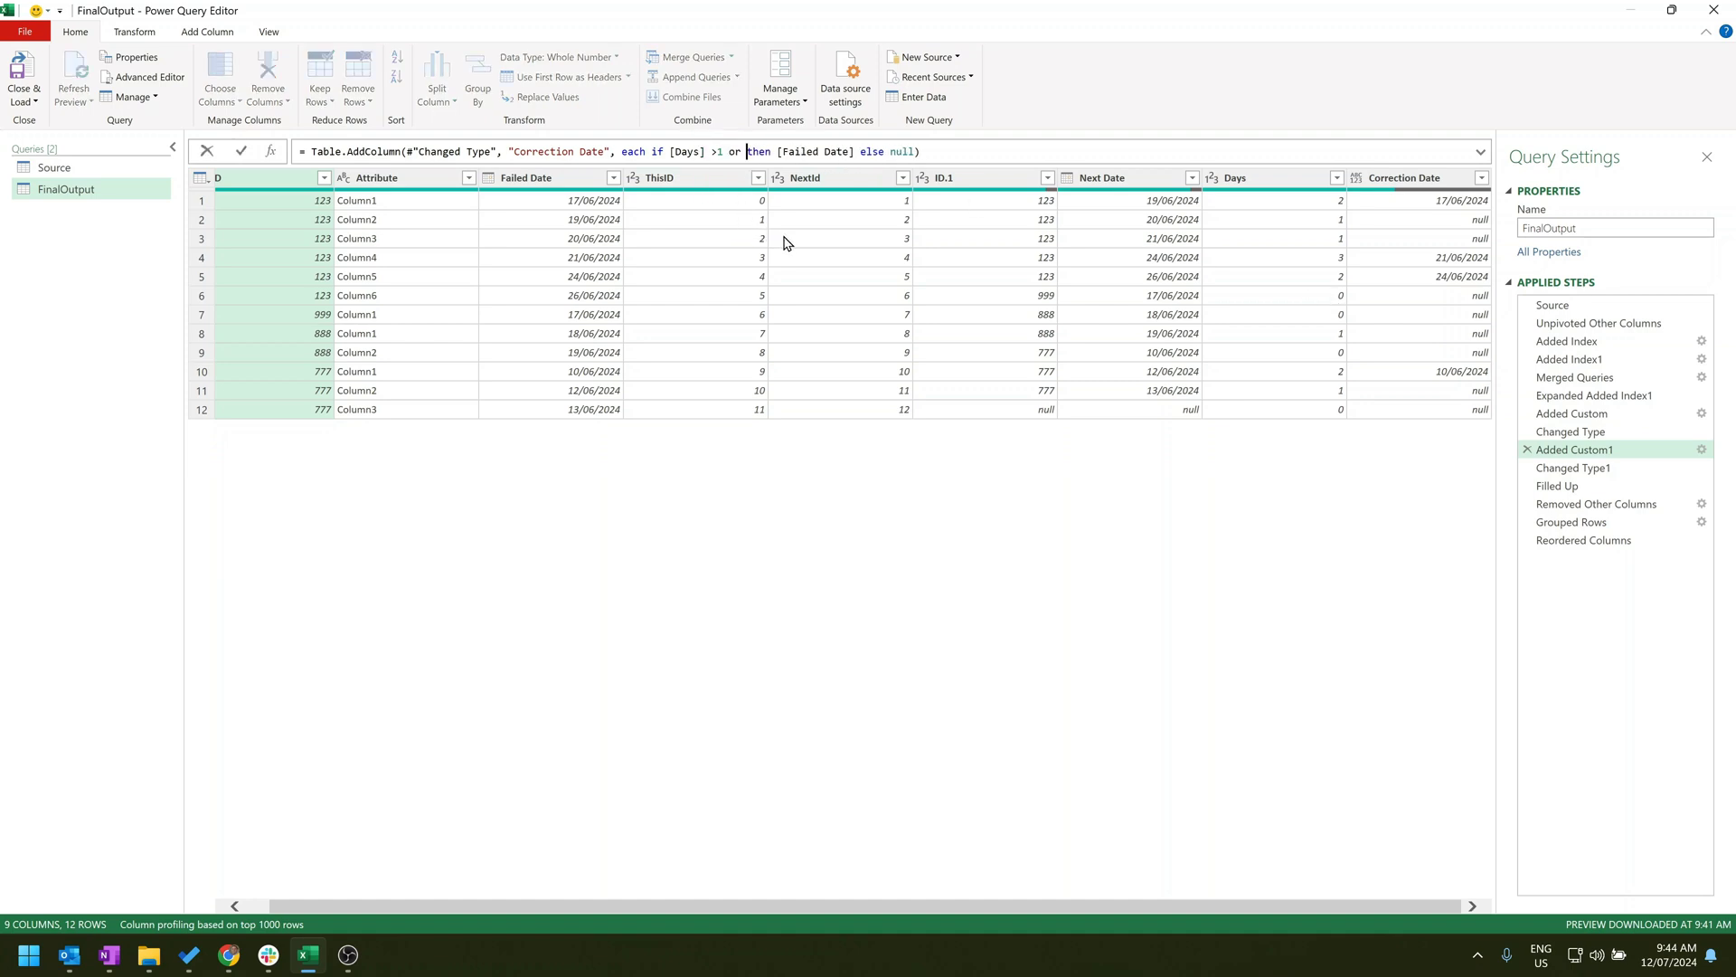
text([Days)
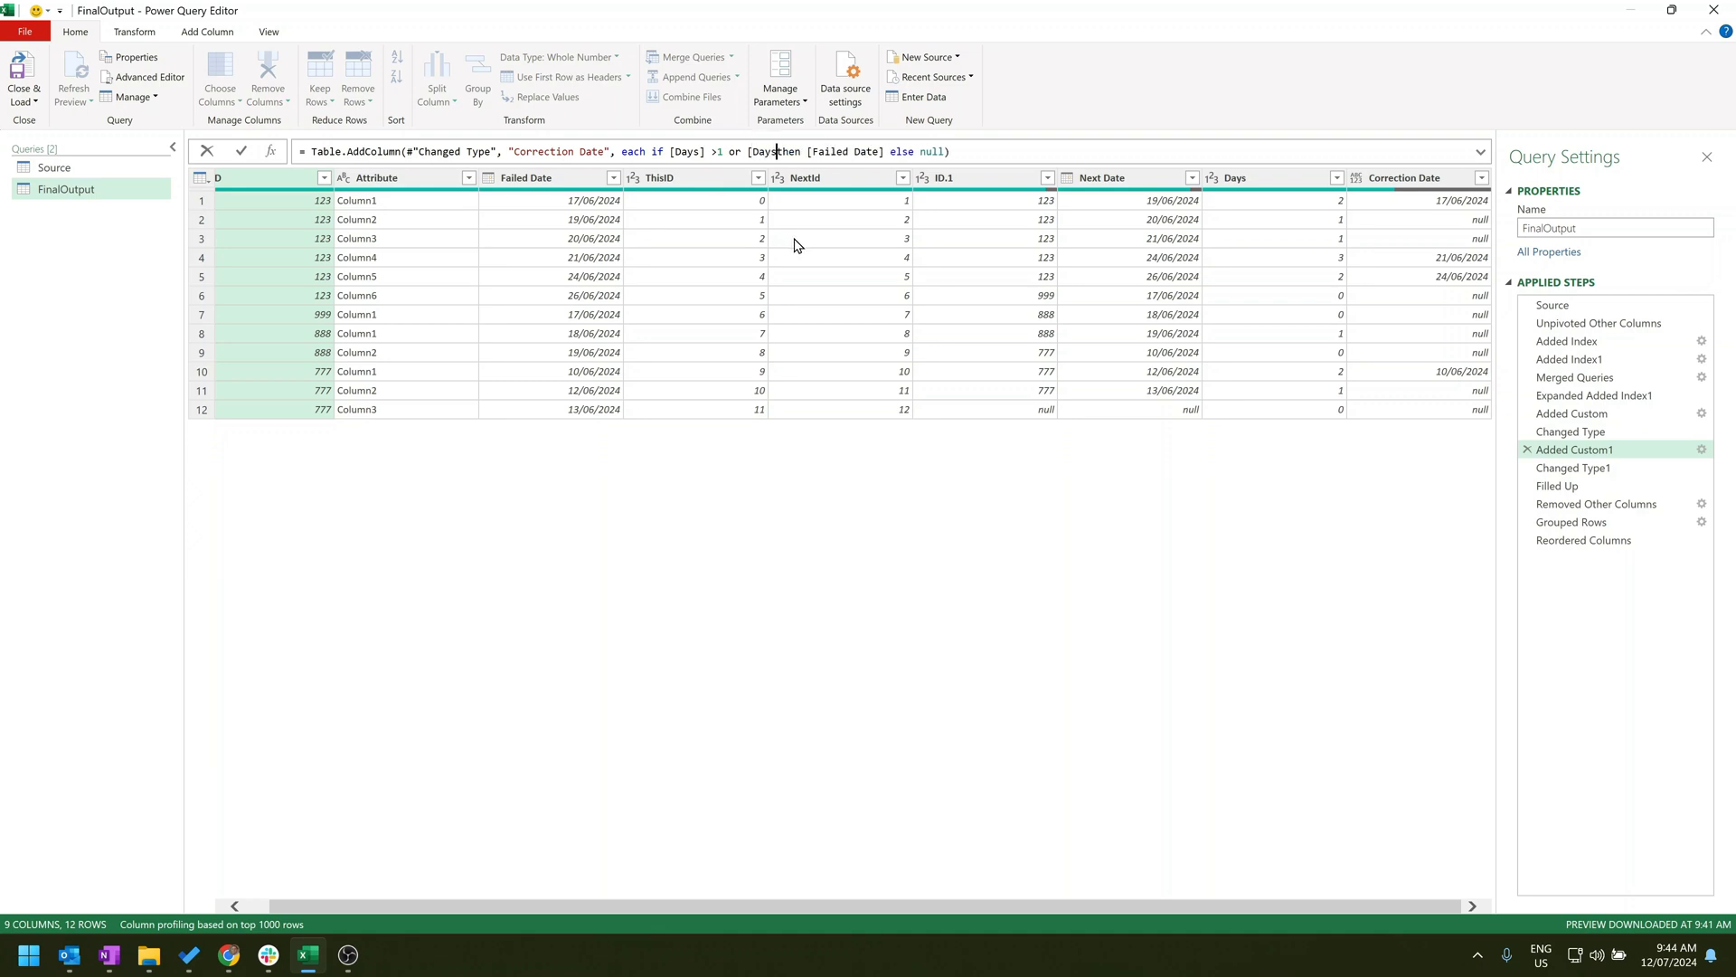
text(] = )
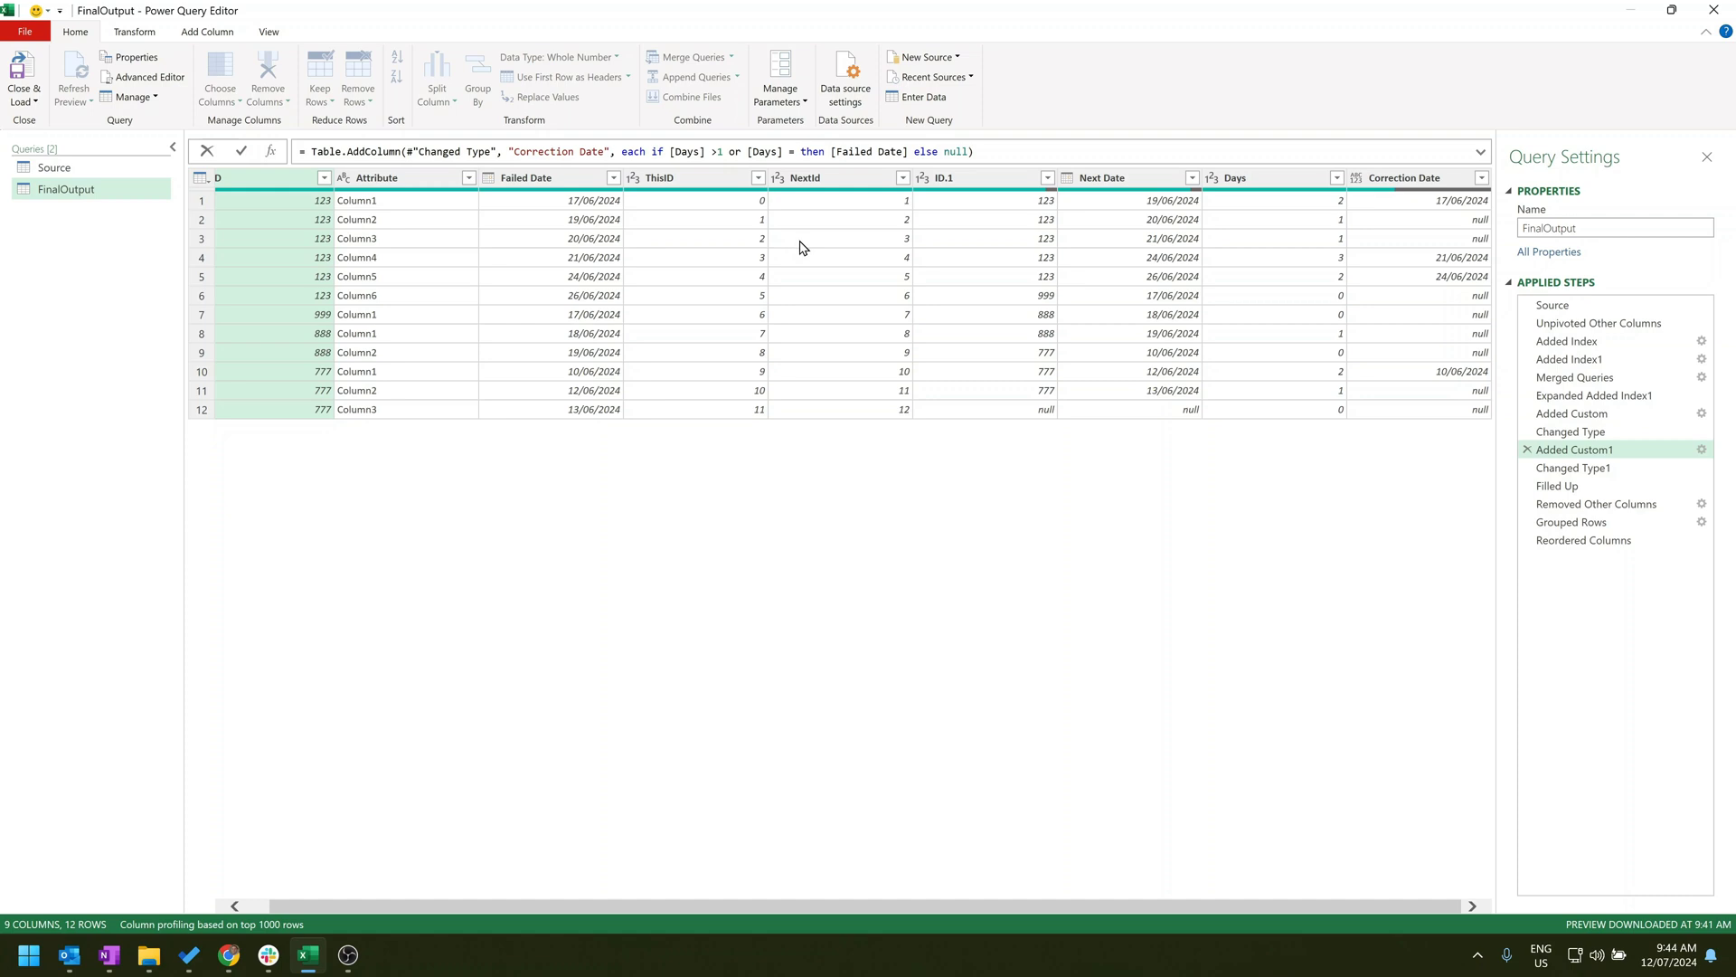
text(0)
key(Return)
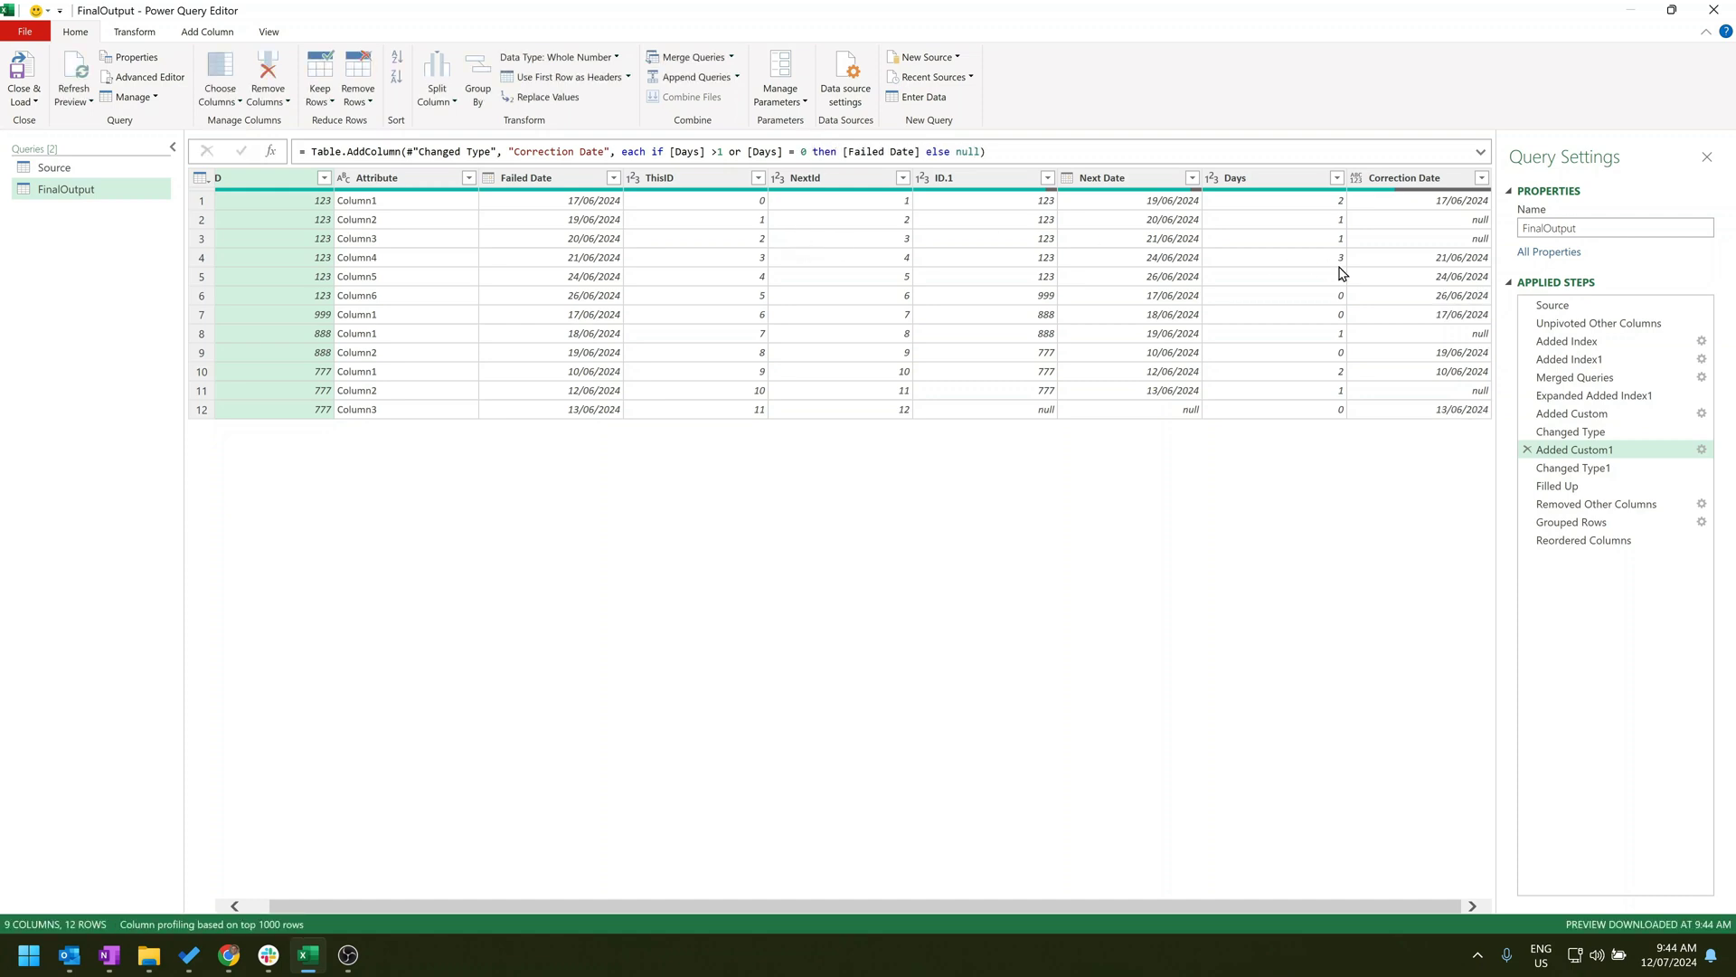
Review the final Reordered Columns step, load the corrected query to the worksheet, and check the last ID 123 row's dates.
click(1589, 541)
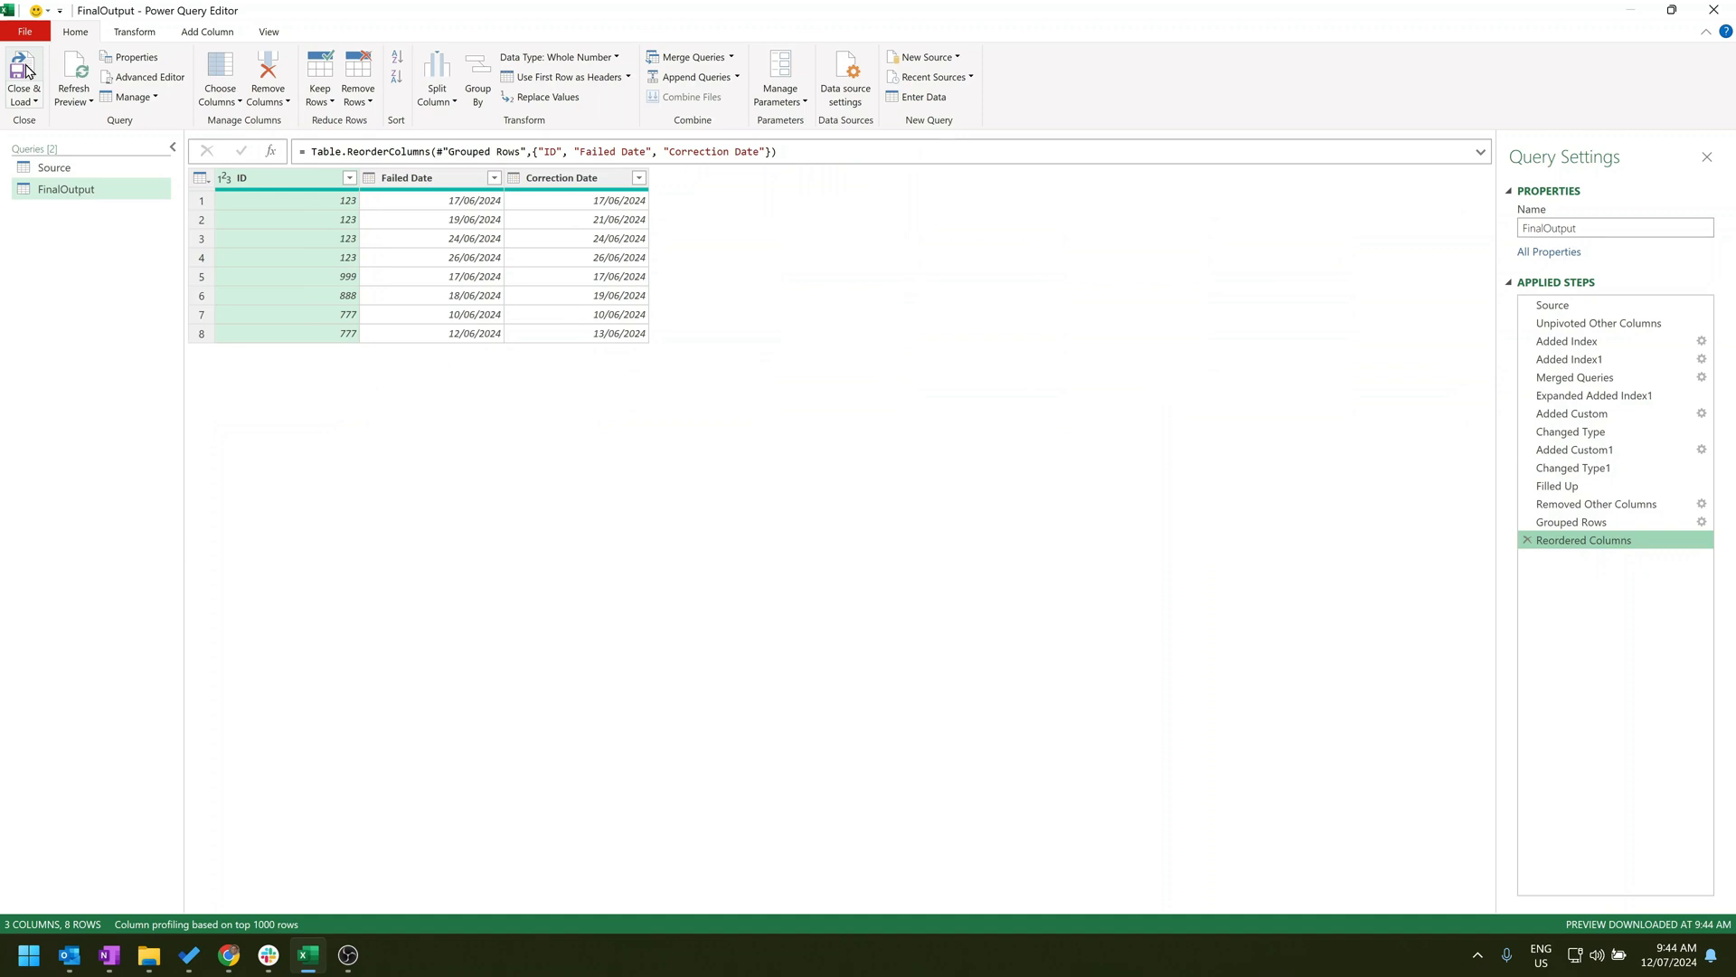
click(23, 77)
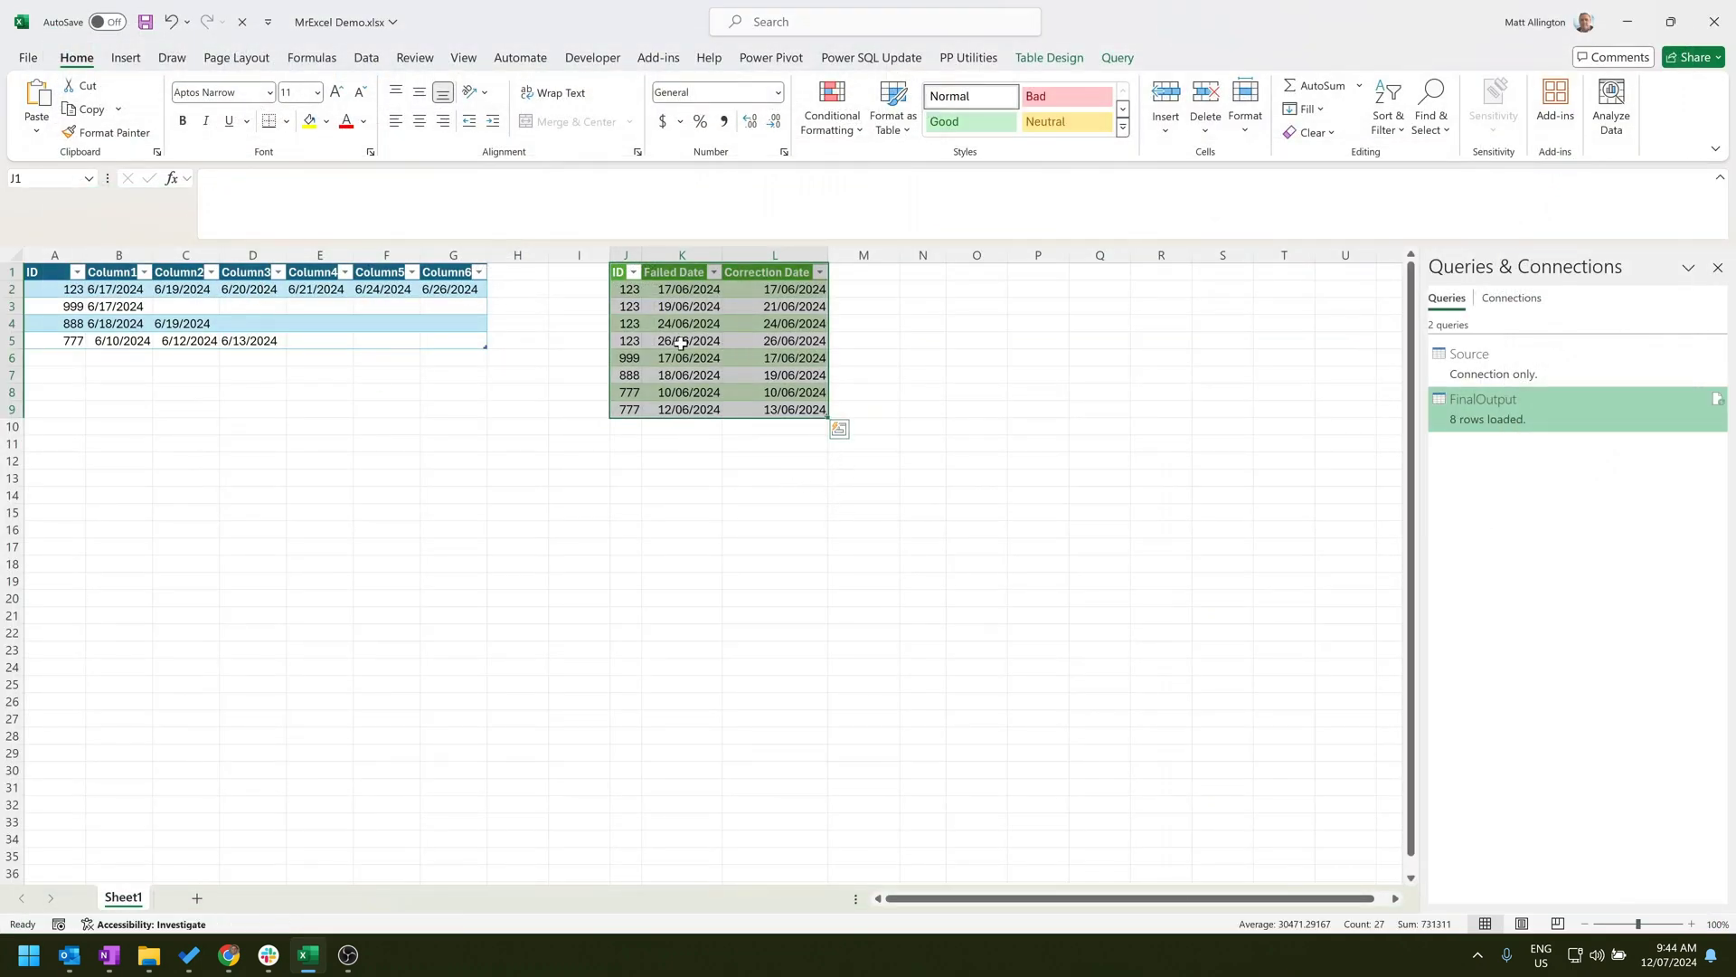
drag(680, 343, 776, 340)
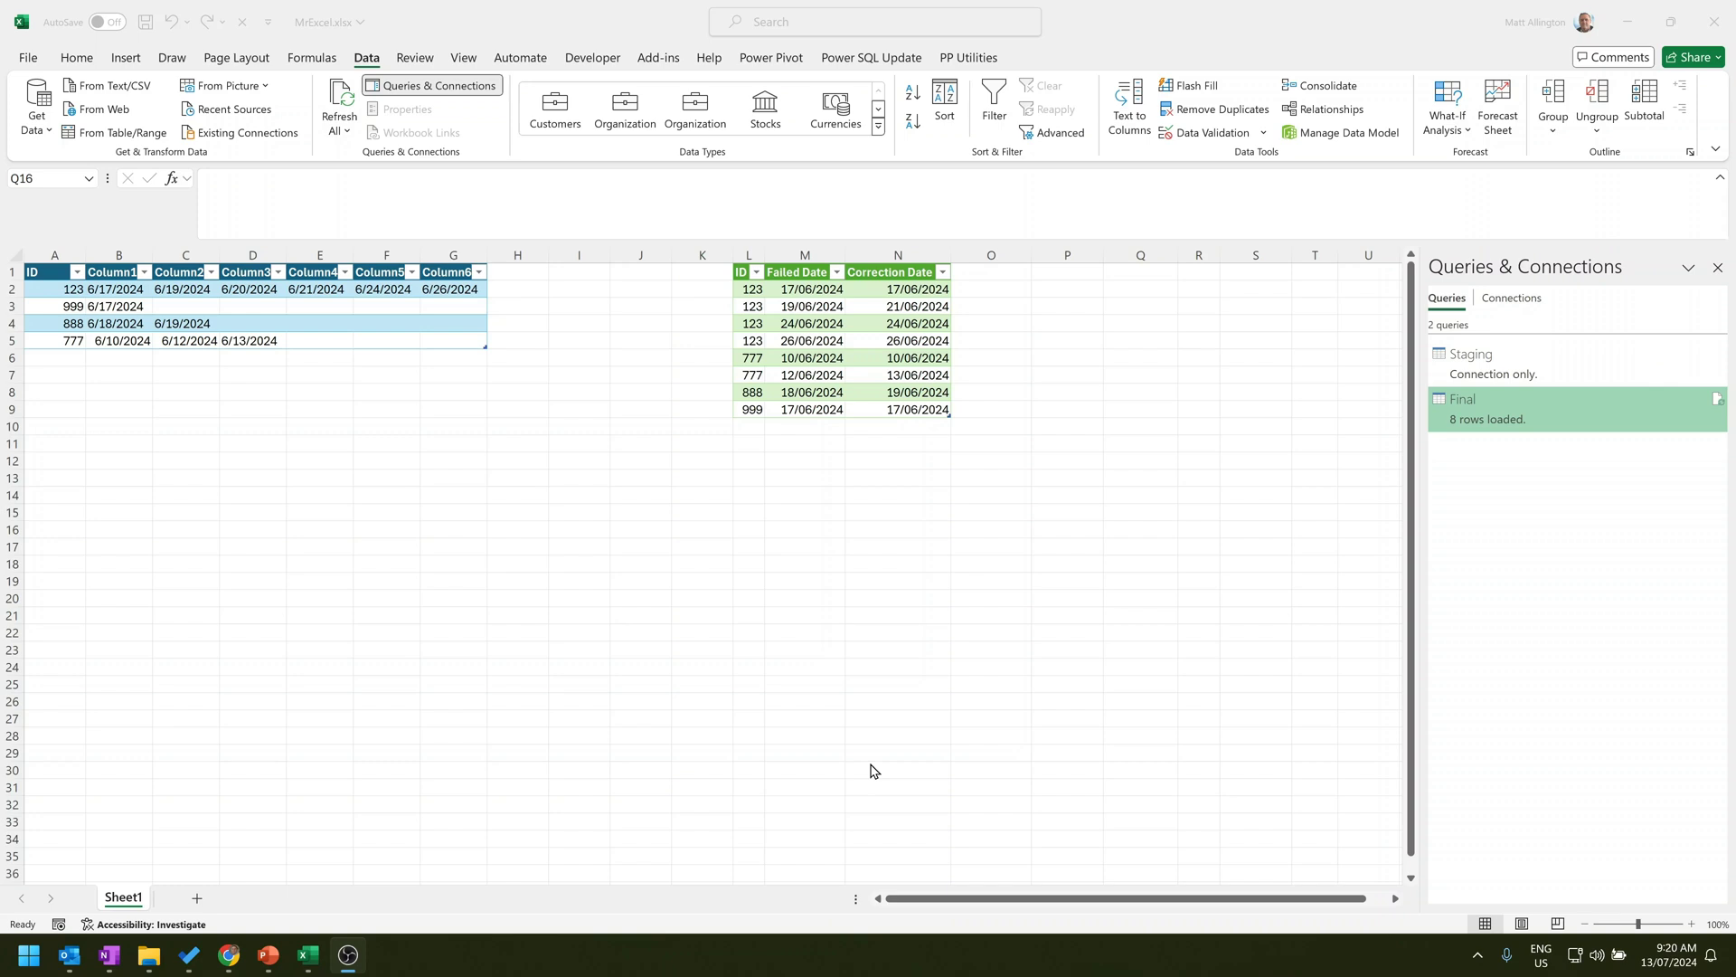
Compare the Failed Date and Correction Date values in rows 3 and 4 of the output table in MrExcel.xlsx.
click(914, 315)
drag(800, 309, 895, 306)
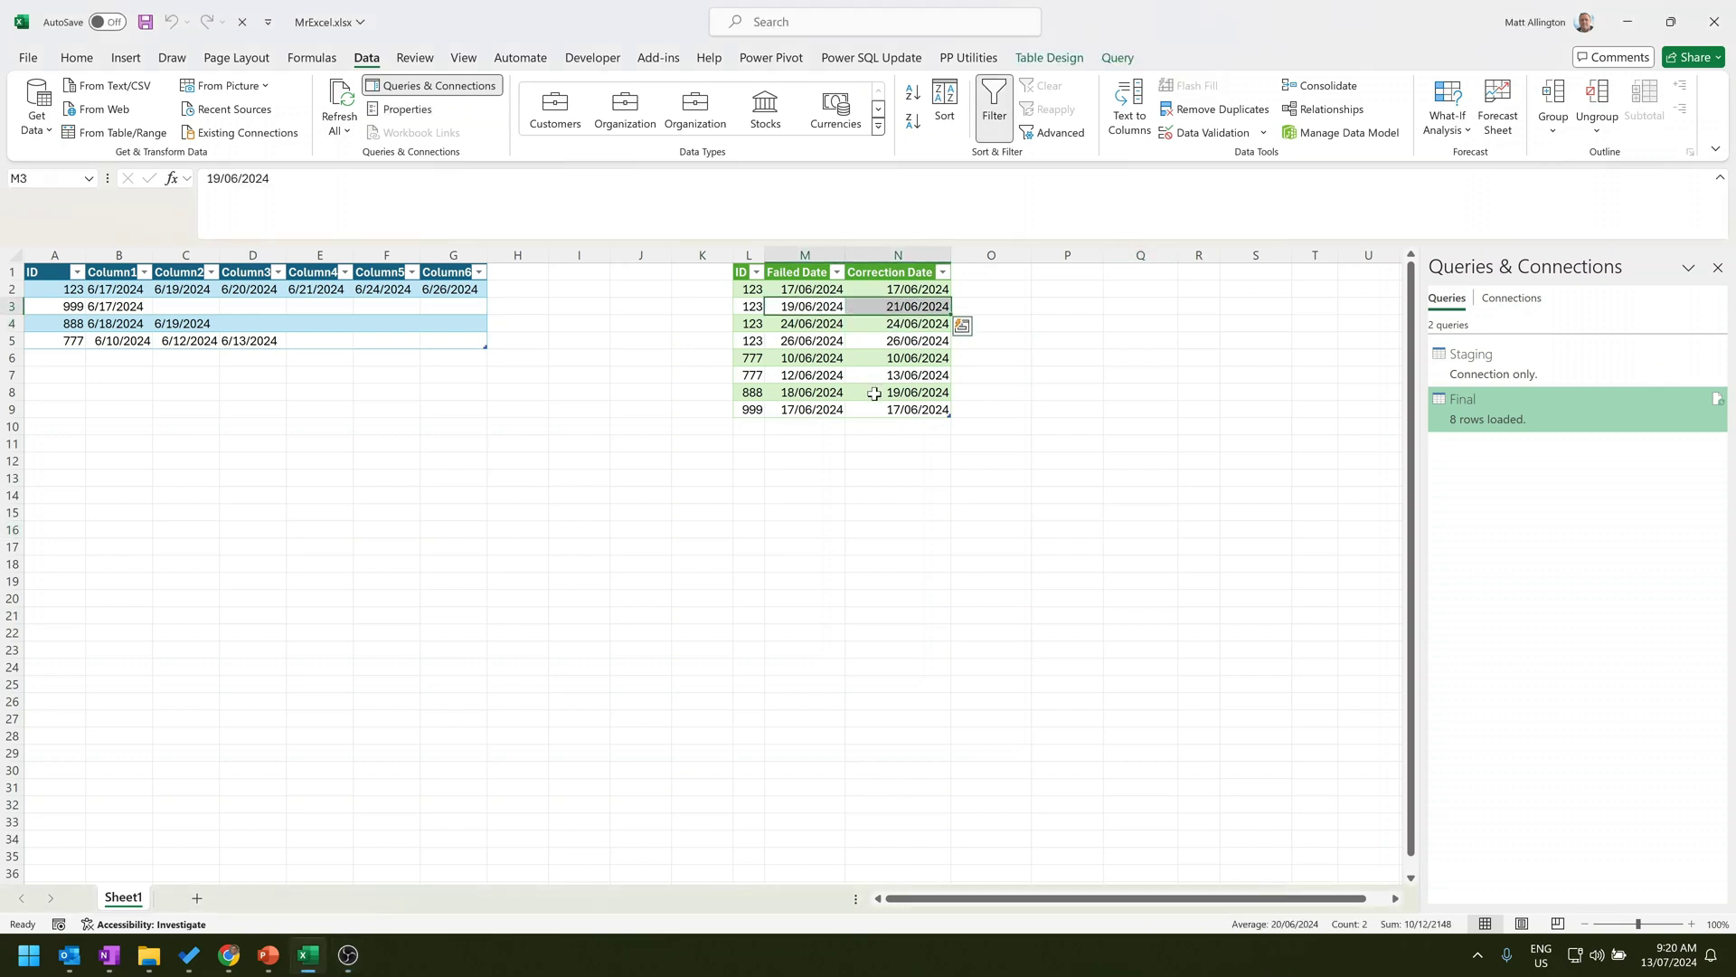
click(900, 326)
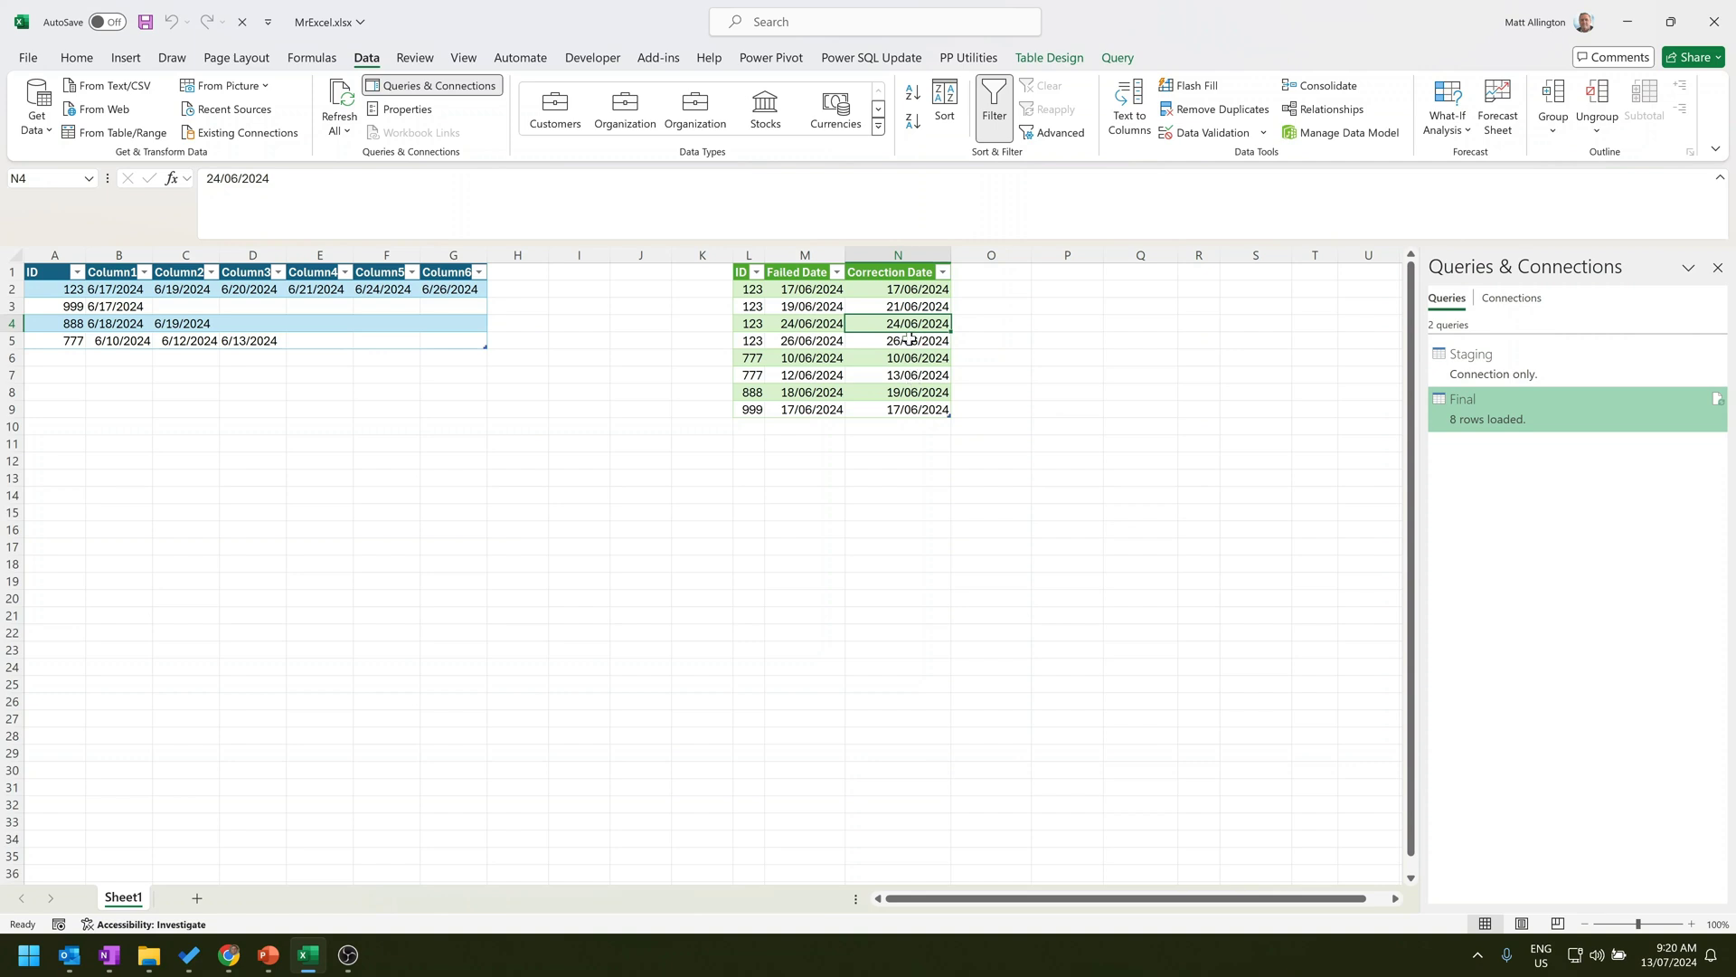
drag(811, 306, 884, 321)
click(889, 321)
Open the Final query for editing and examine its Sorted Rows and Added Custom steps.
right_click(1484, 415)
click(1526, 460)
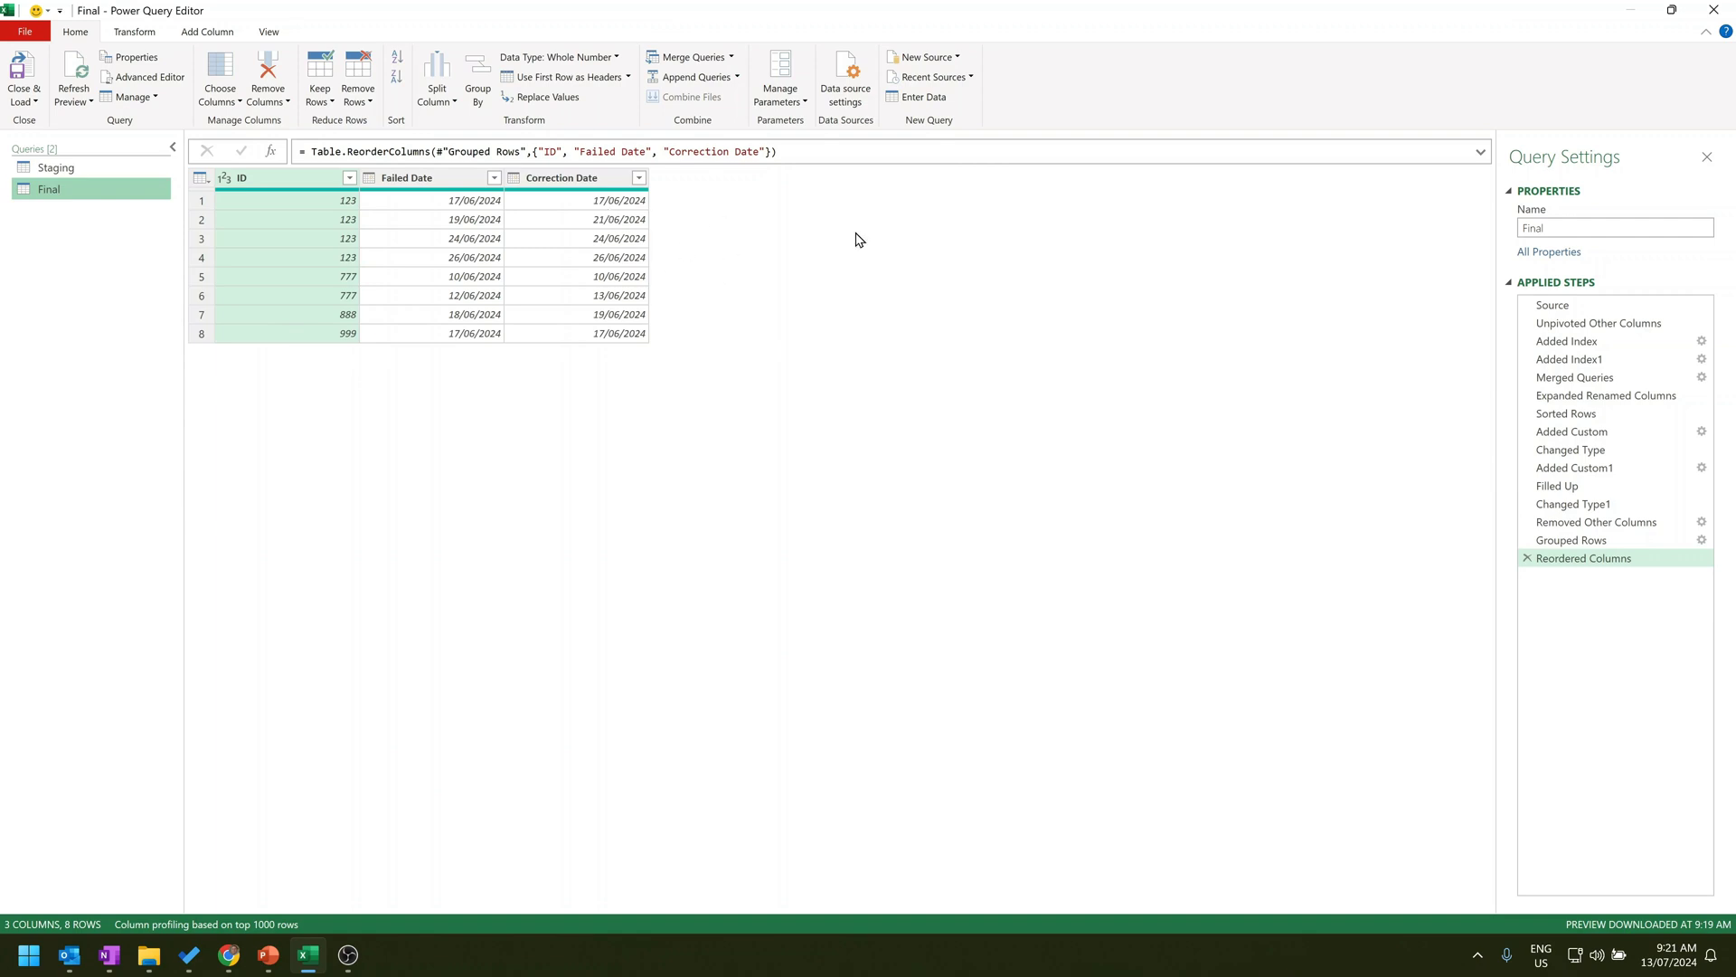
click(1568, 416)
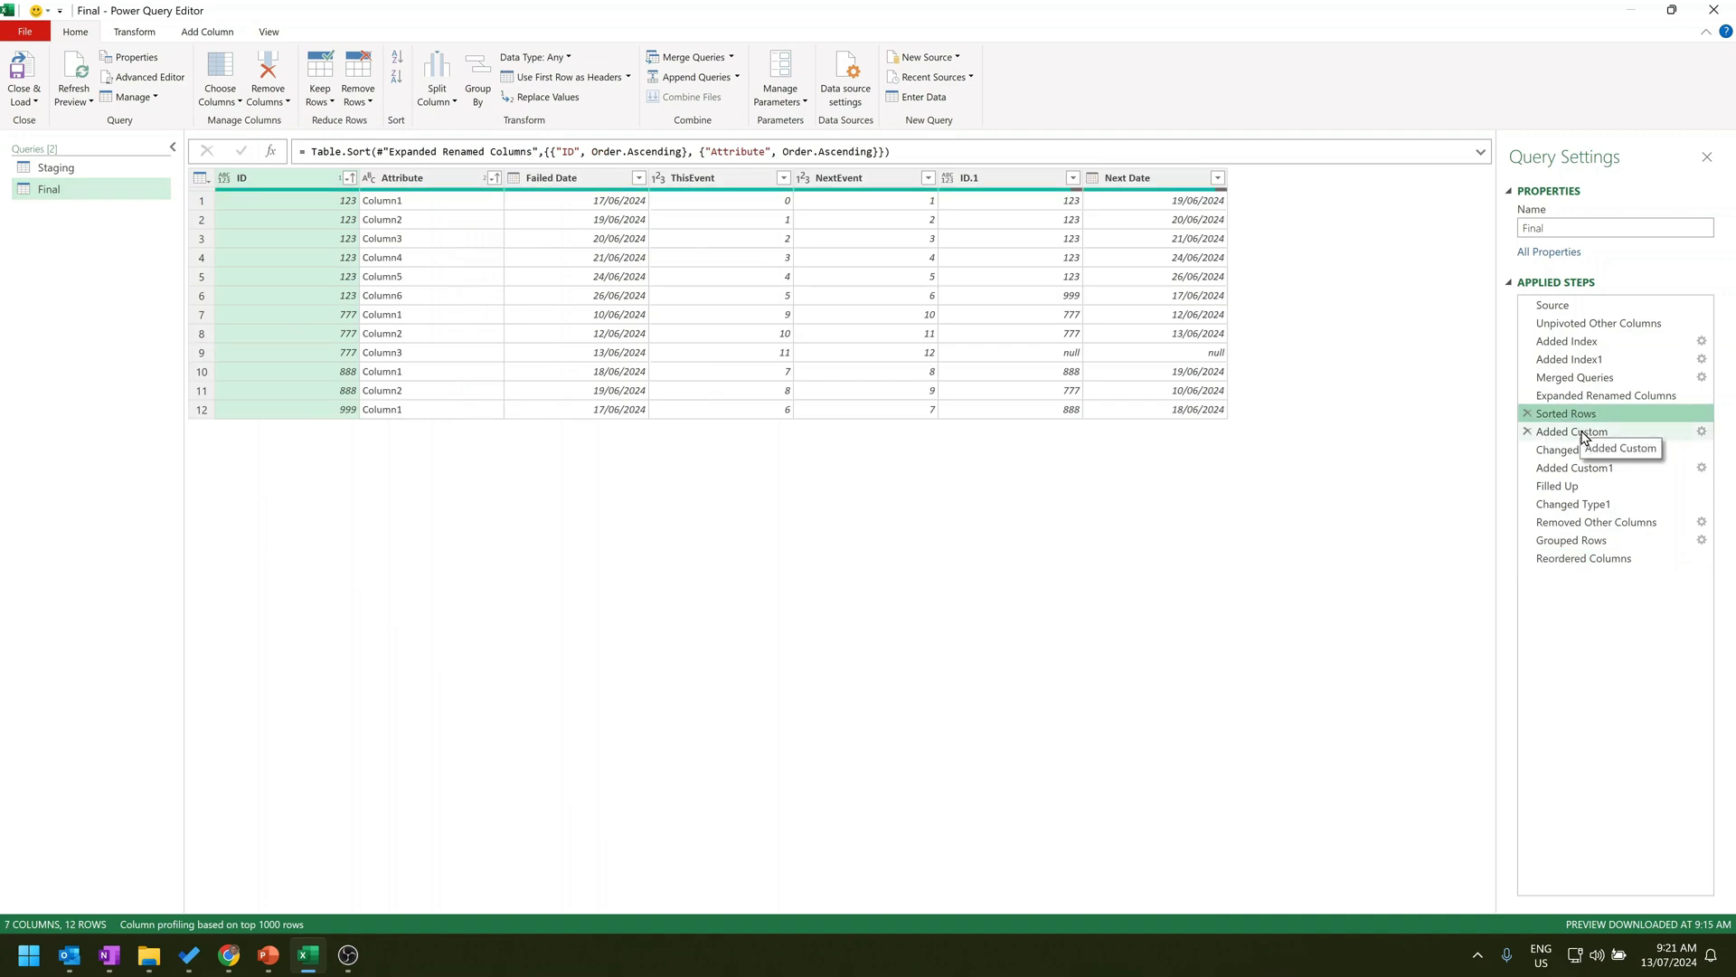
click(1584, 437)
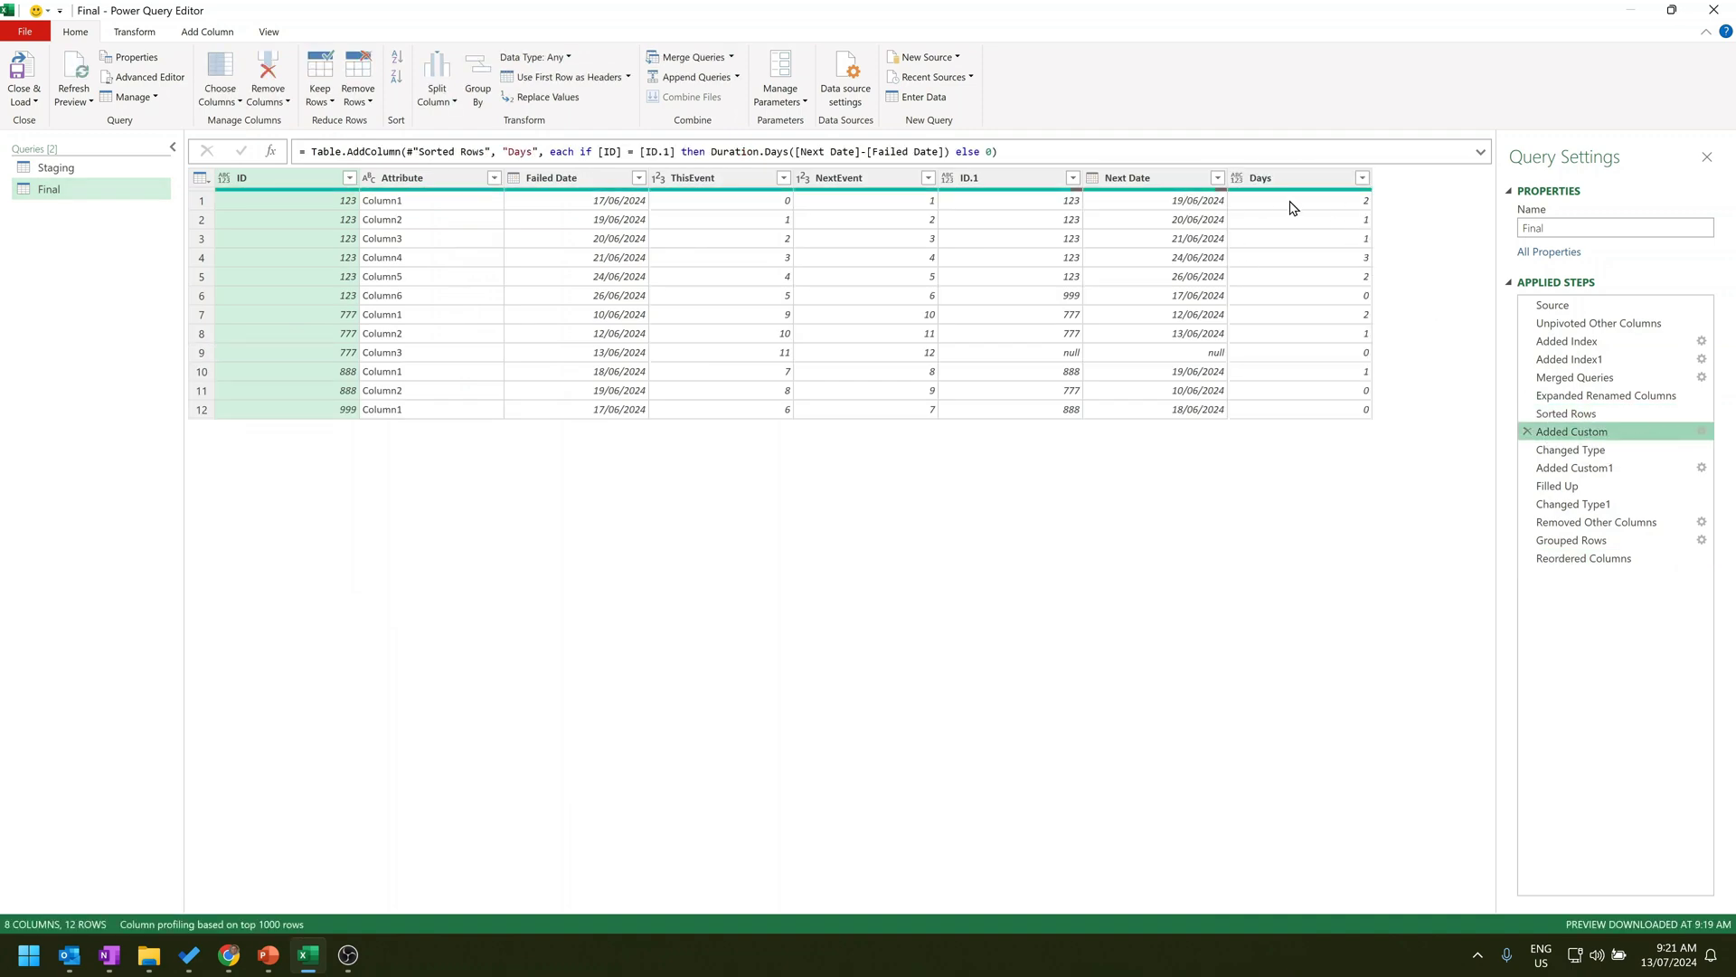
click(1580, 414)
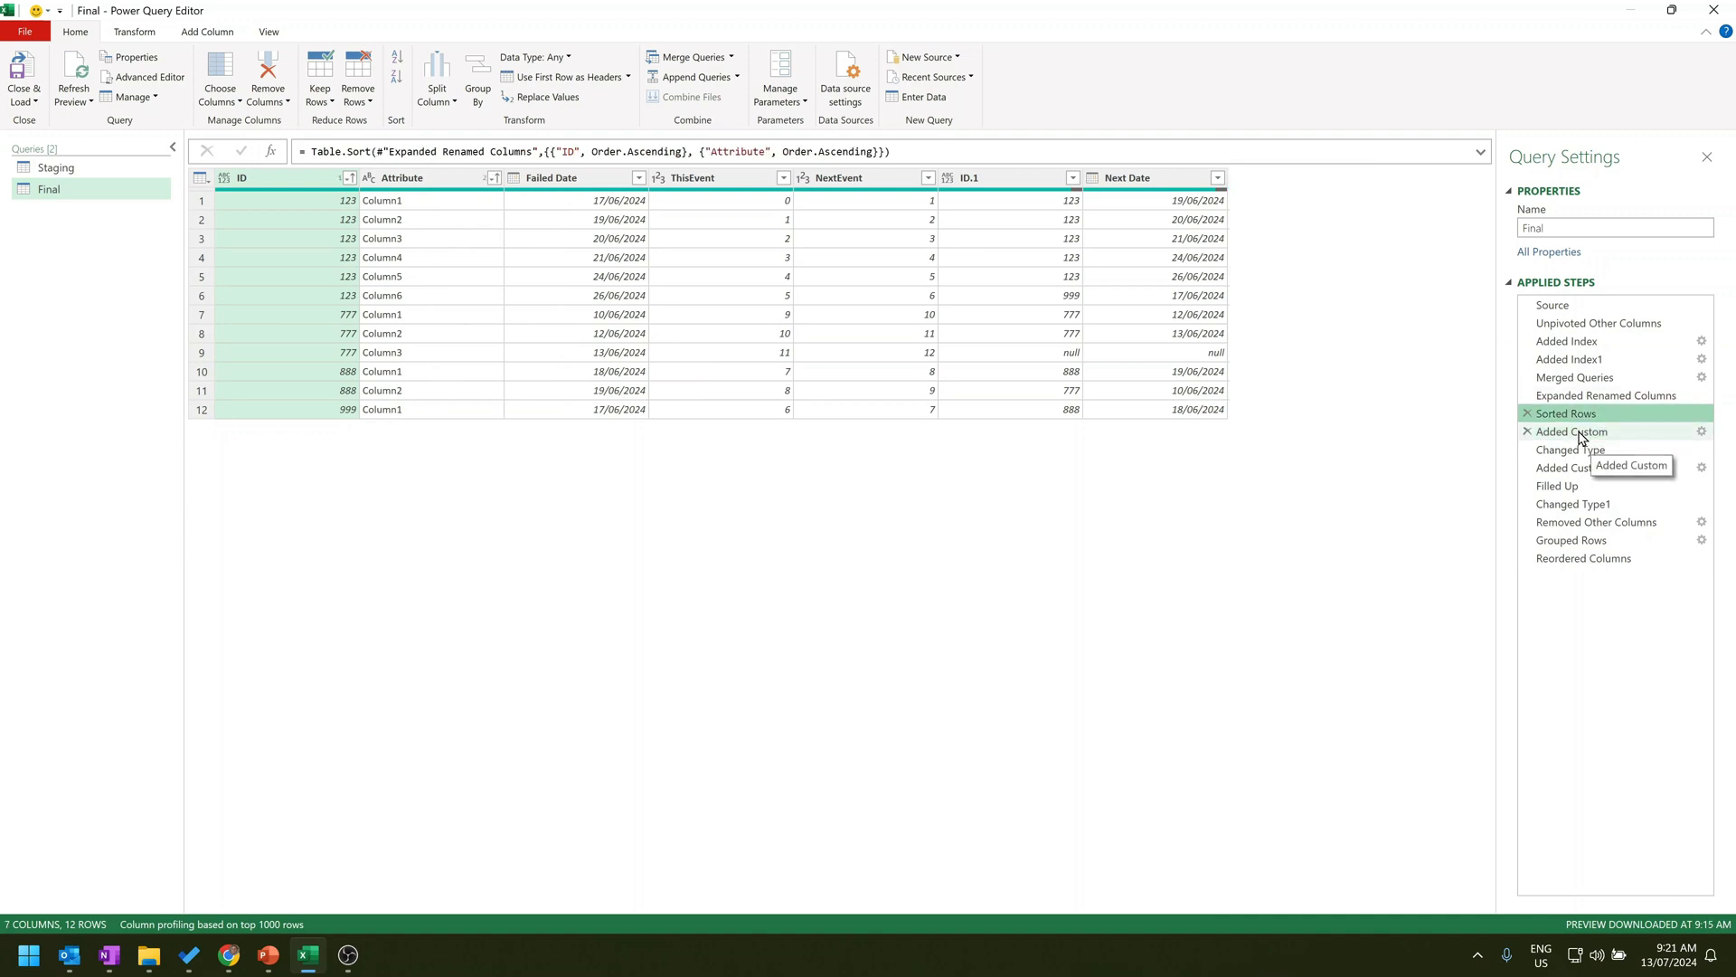
Examine the Days and Correction Date formulas and compare the row order in the Expanded Renamed Columns and Sorted Rows steps.
click(1581, 437)
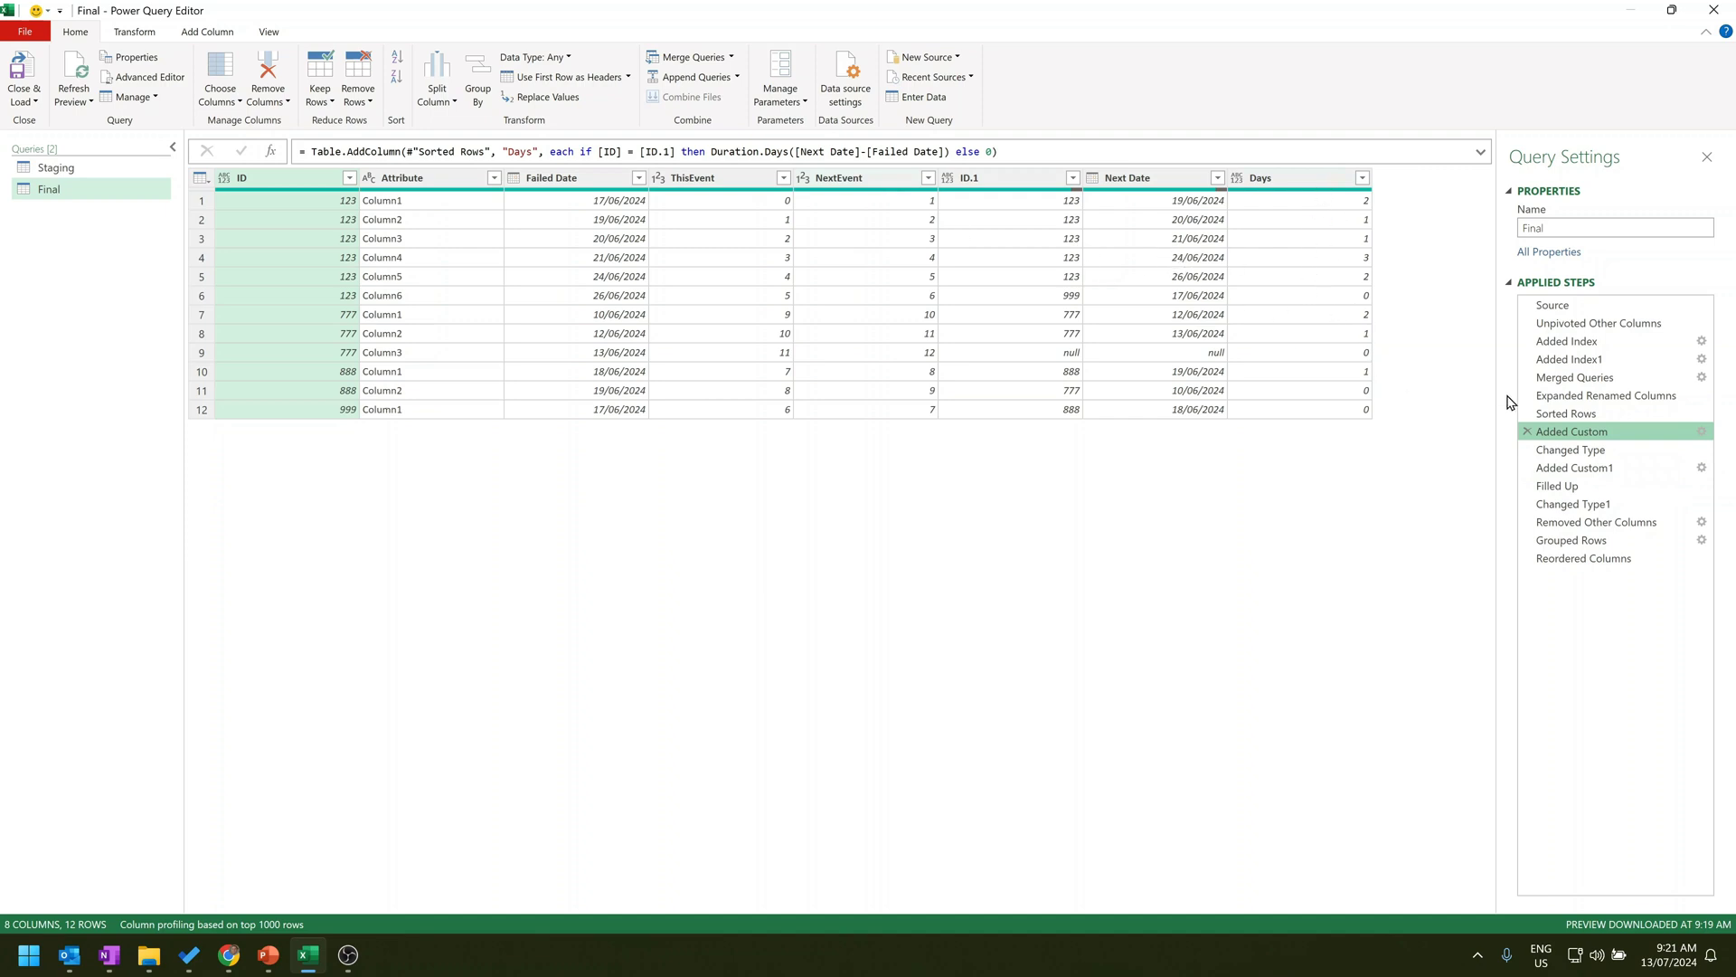
click(1603, 452)
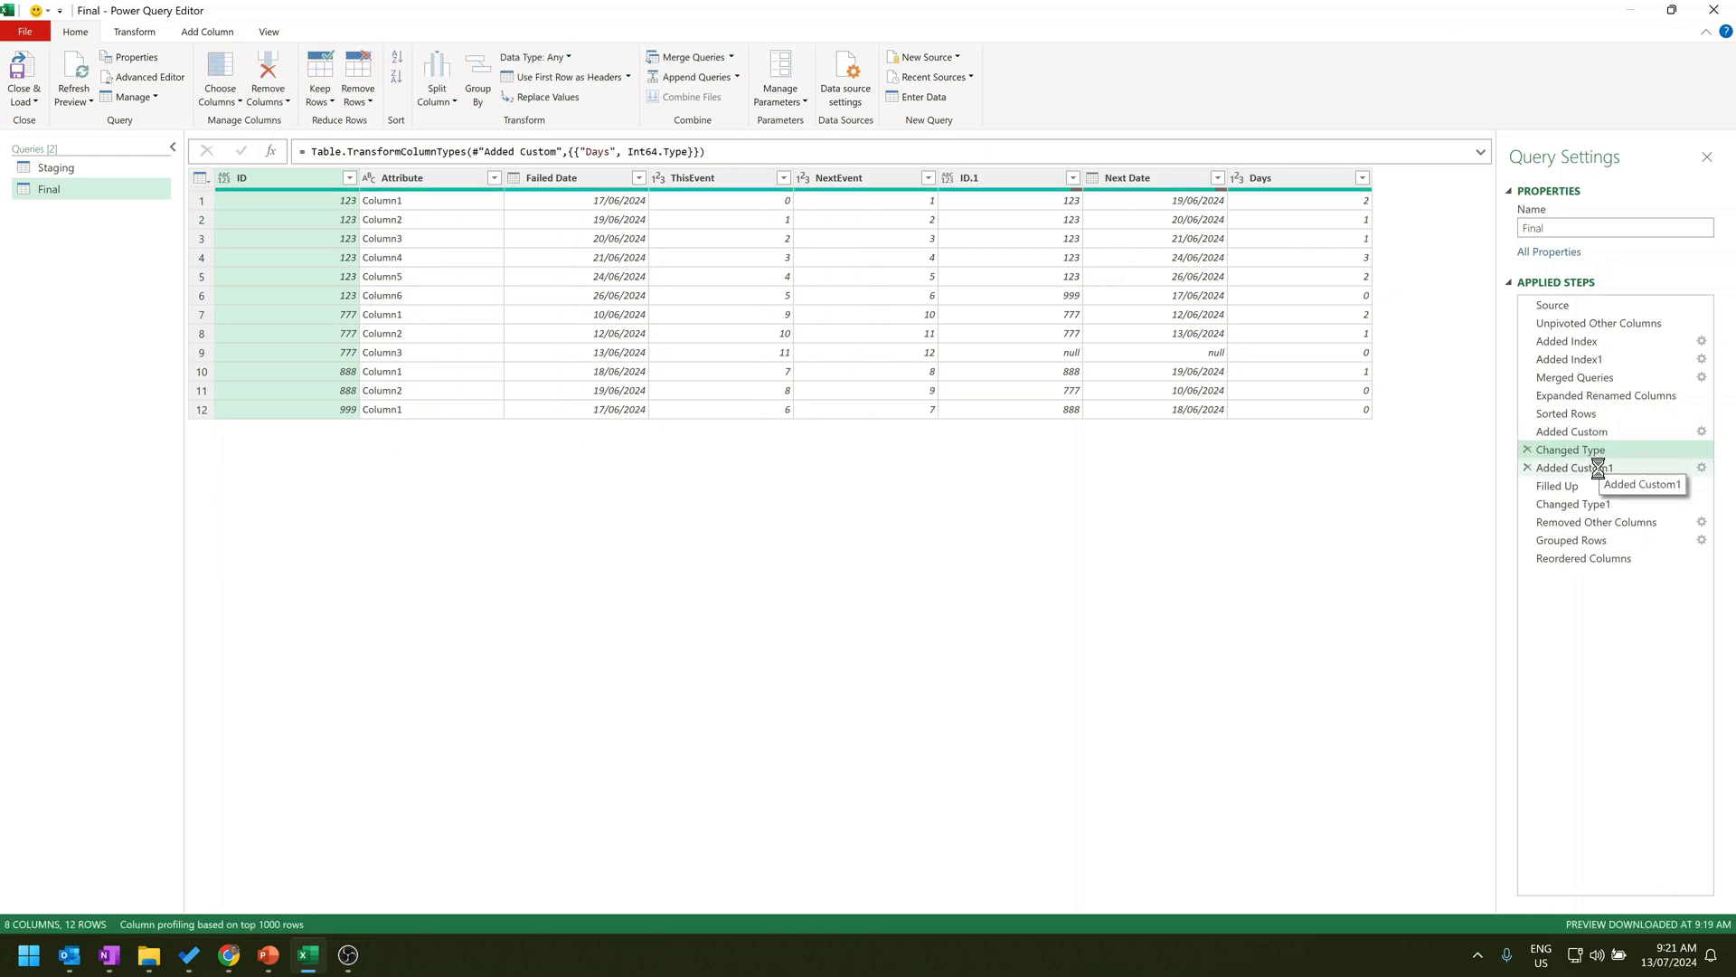
click(1577, 467)
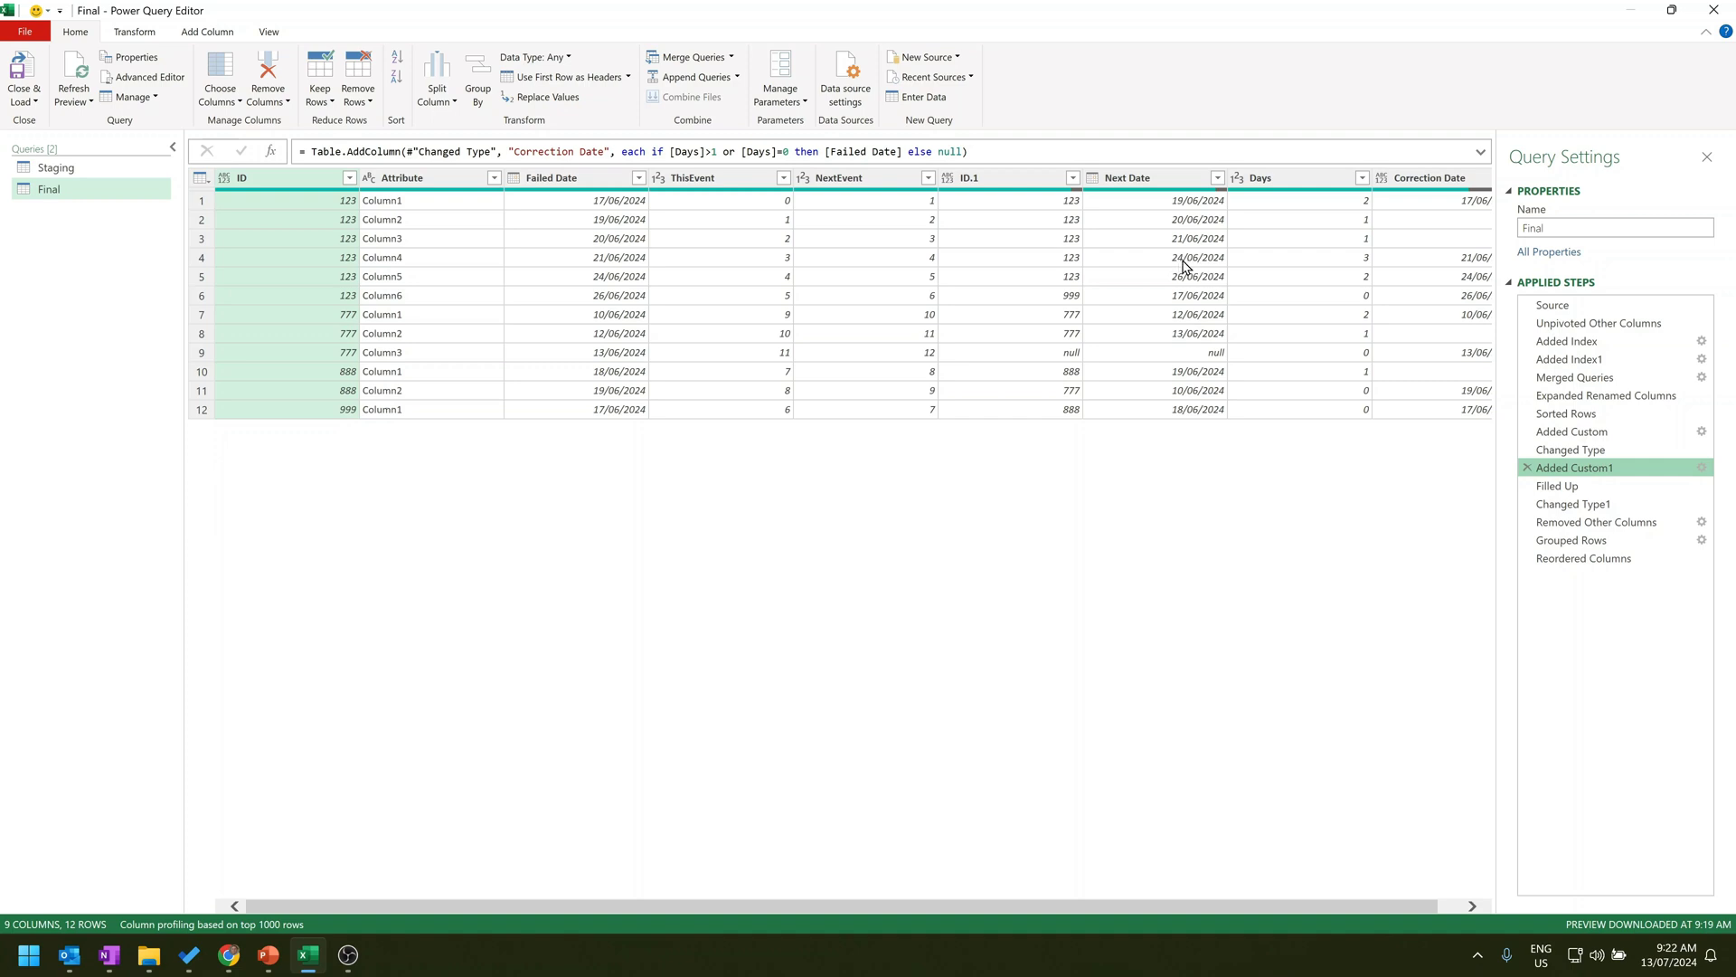
click(1593, 398)
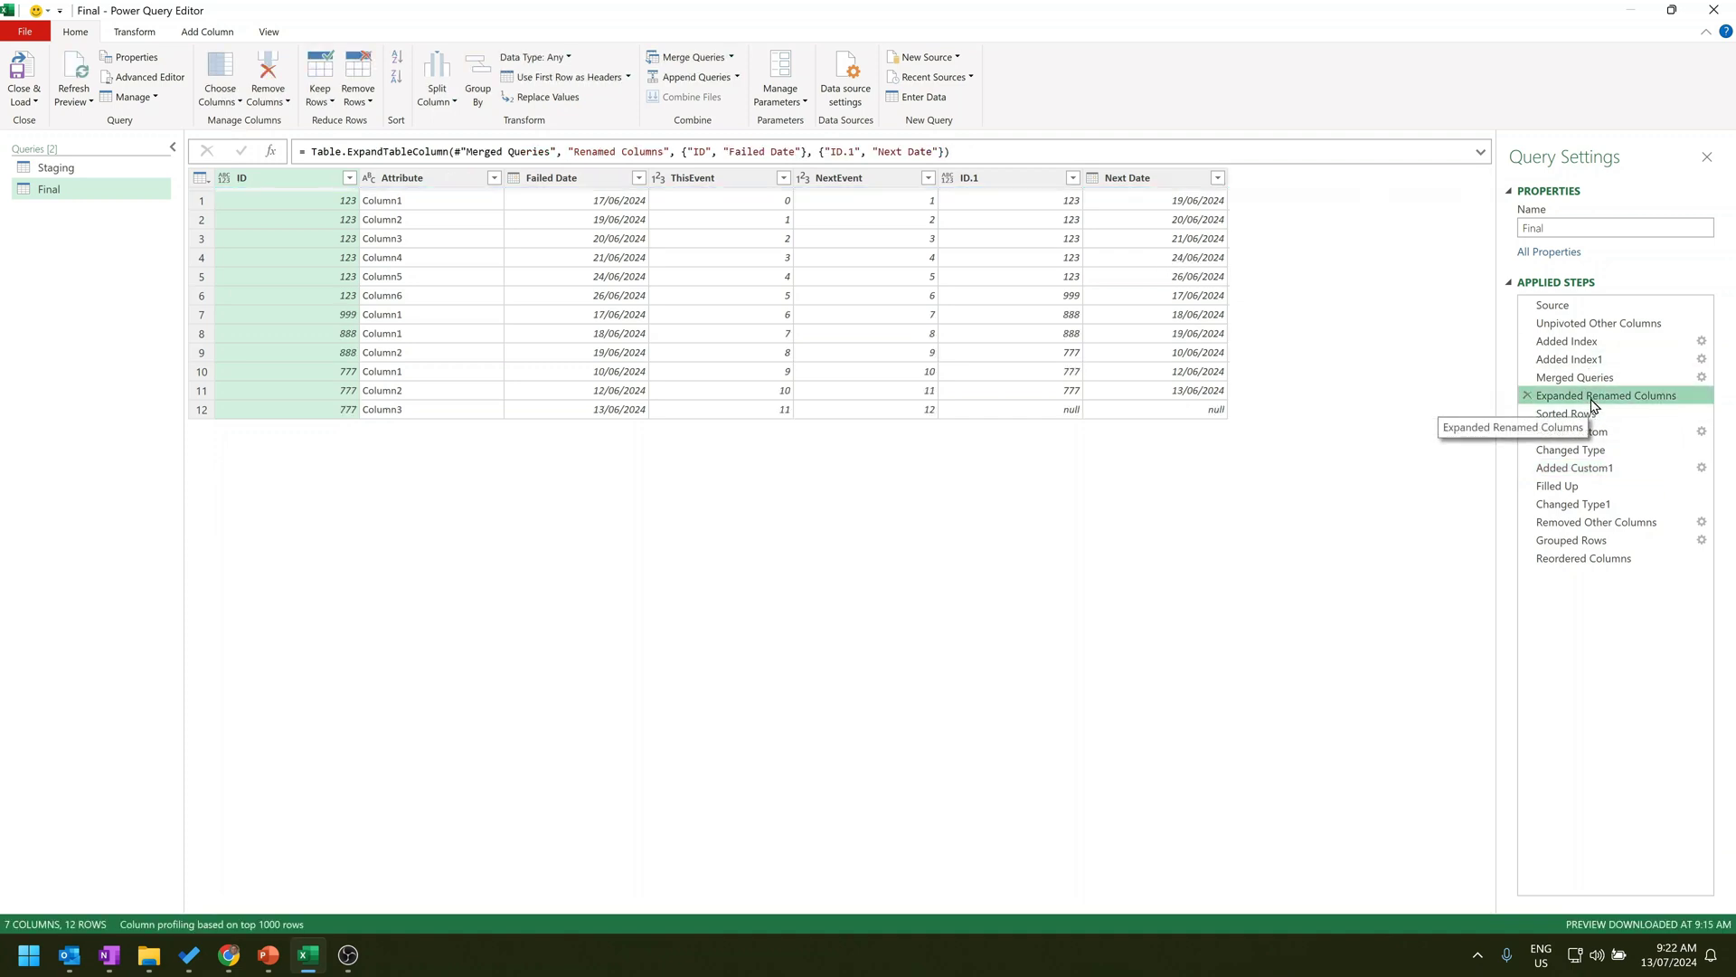
click(1584, 414)
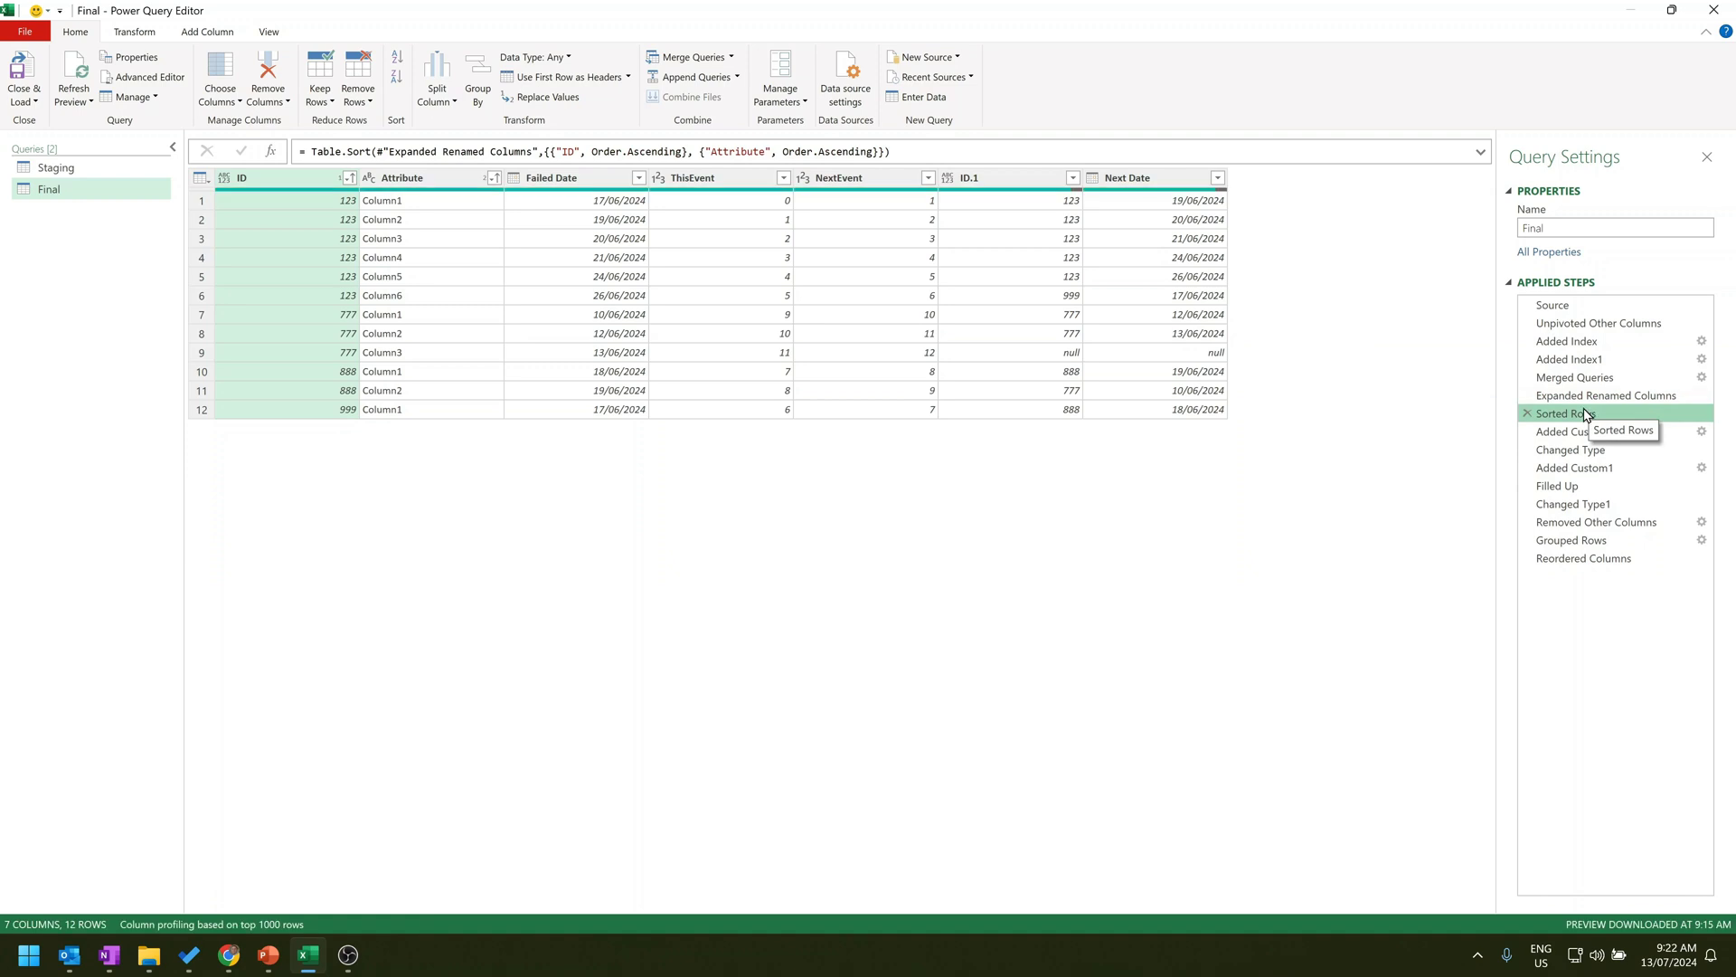
click(1579, 435)
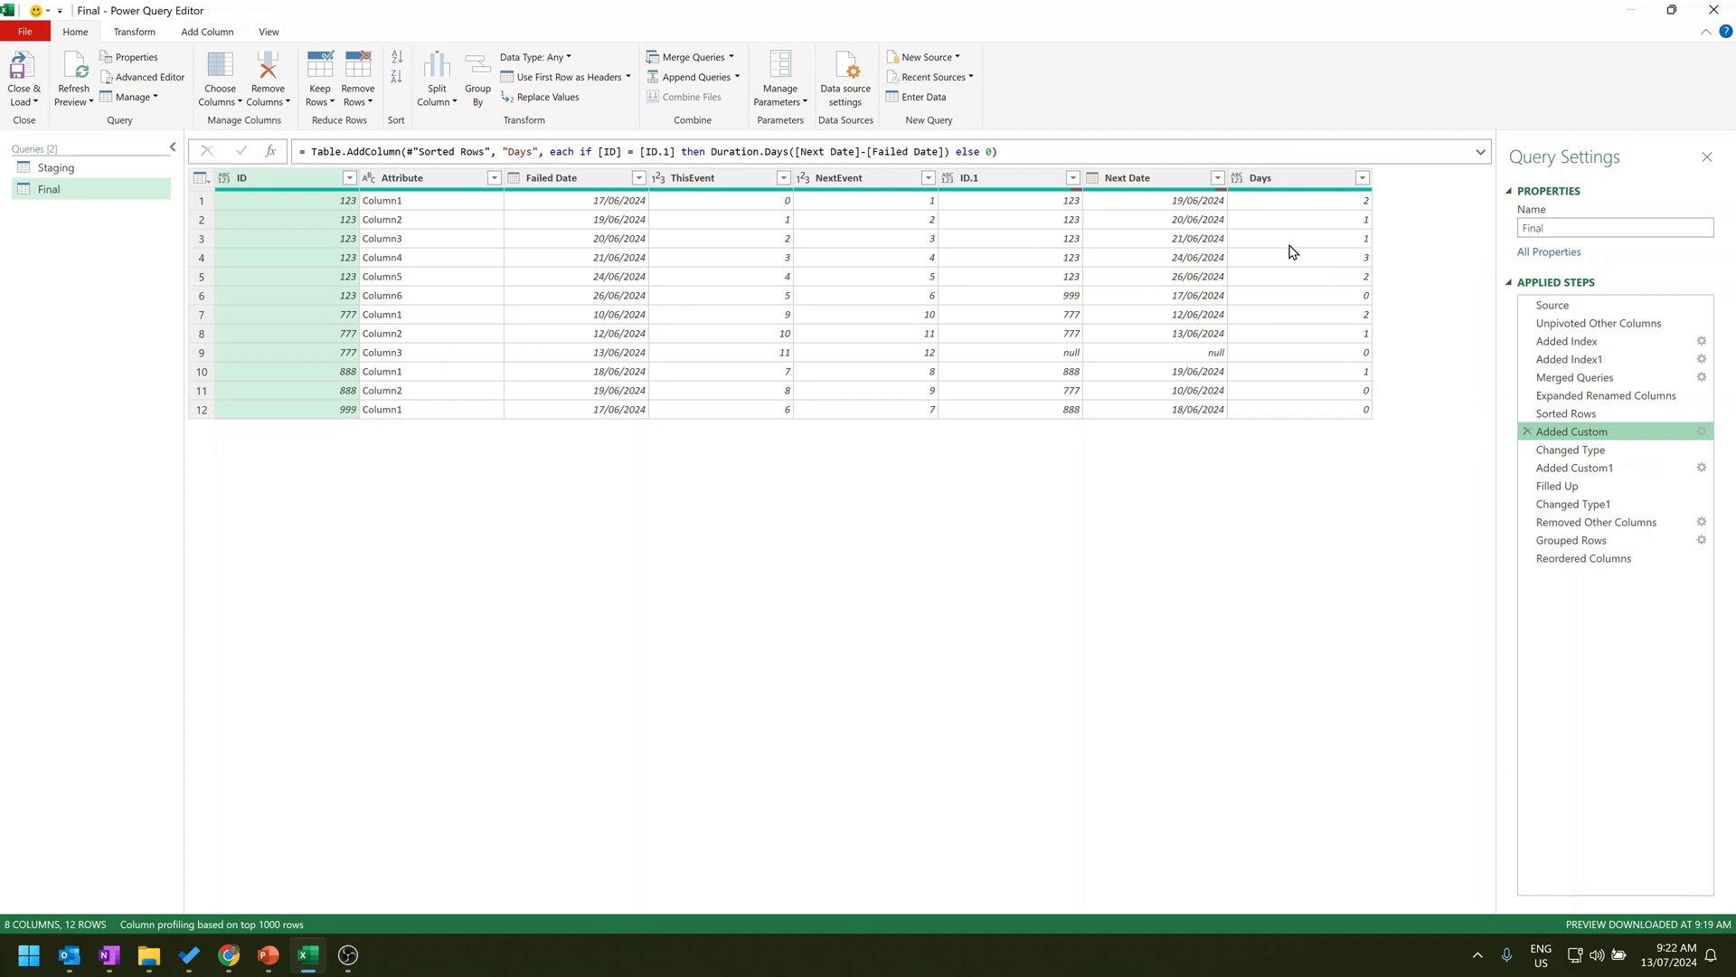
Insert a Name of Day column based on Next Date after the Added Custom step, and check its value in row 4.
click(1164, 186)
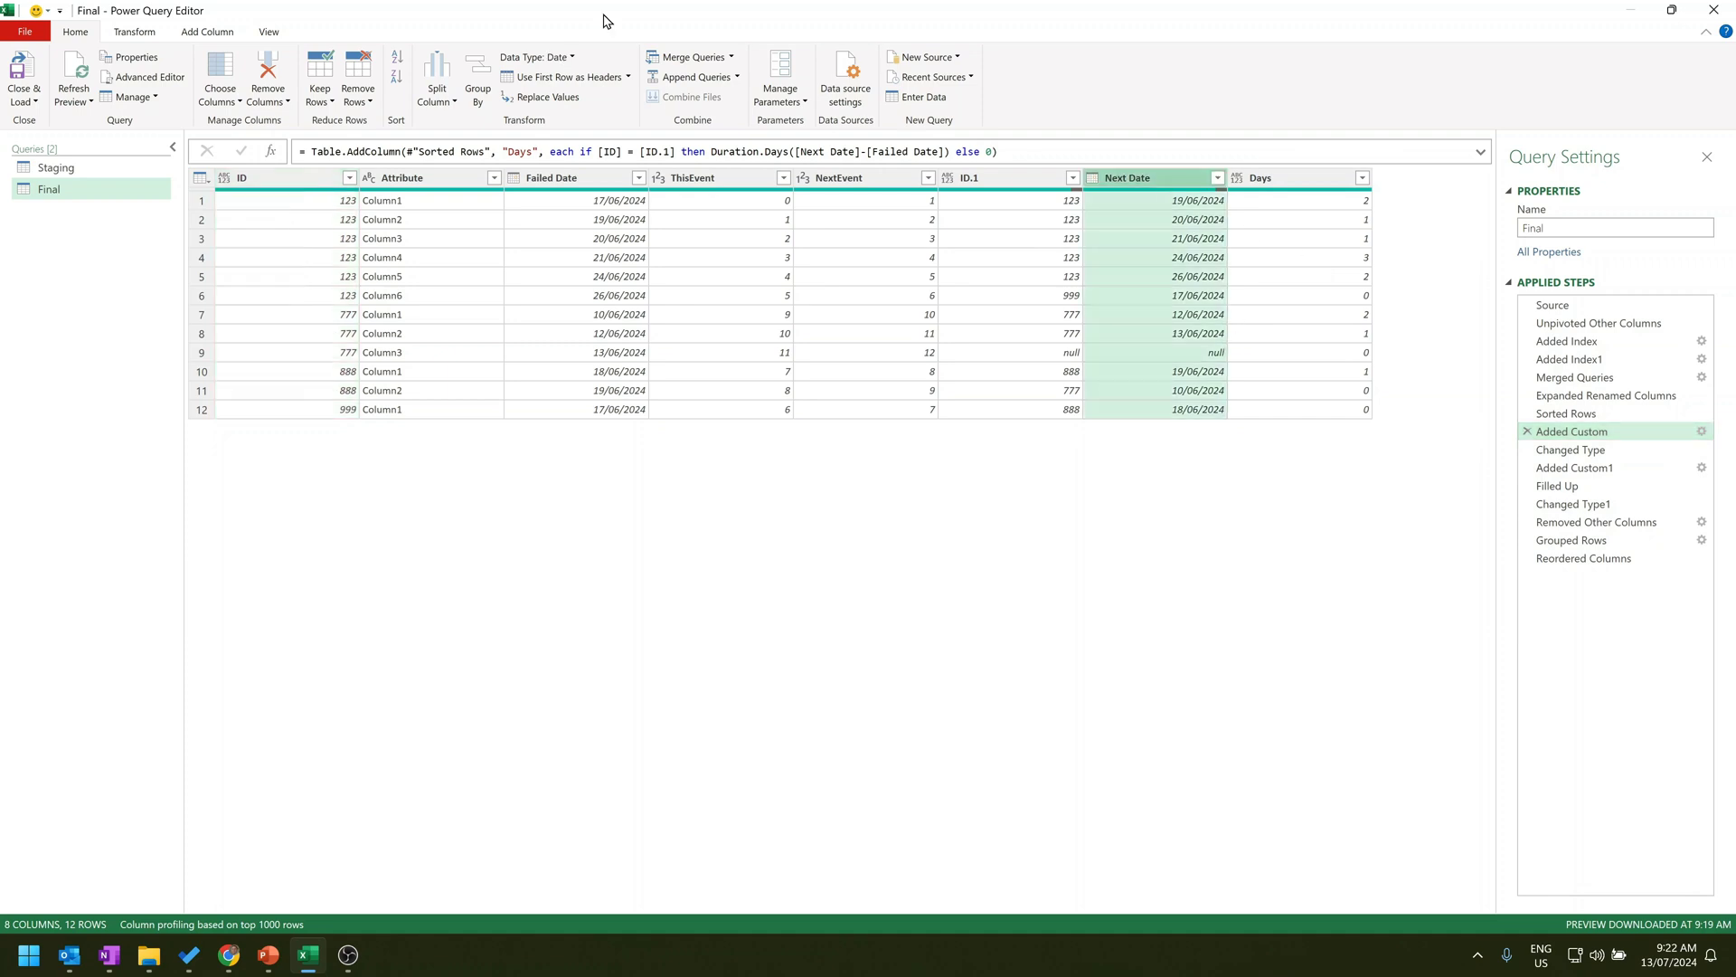
click(192, 34)
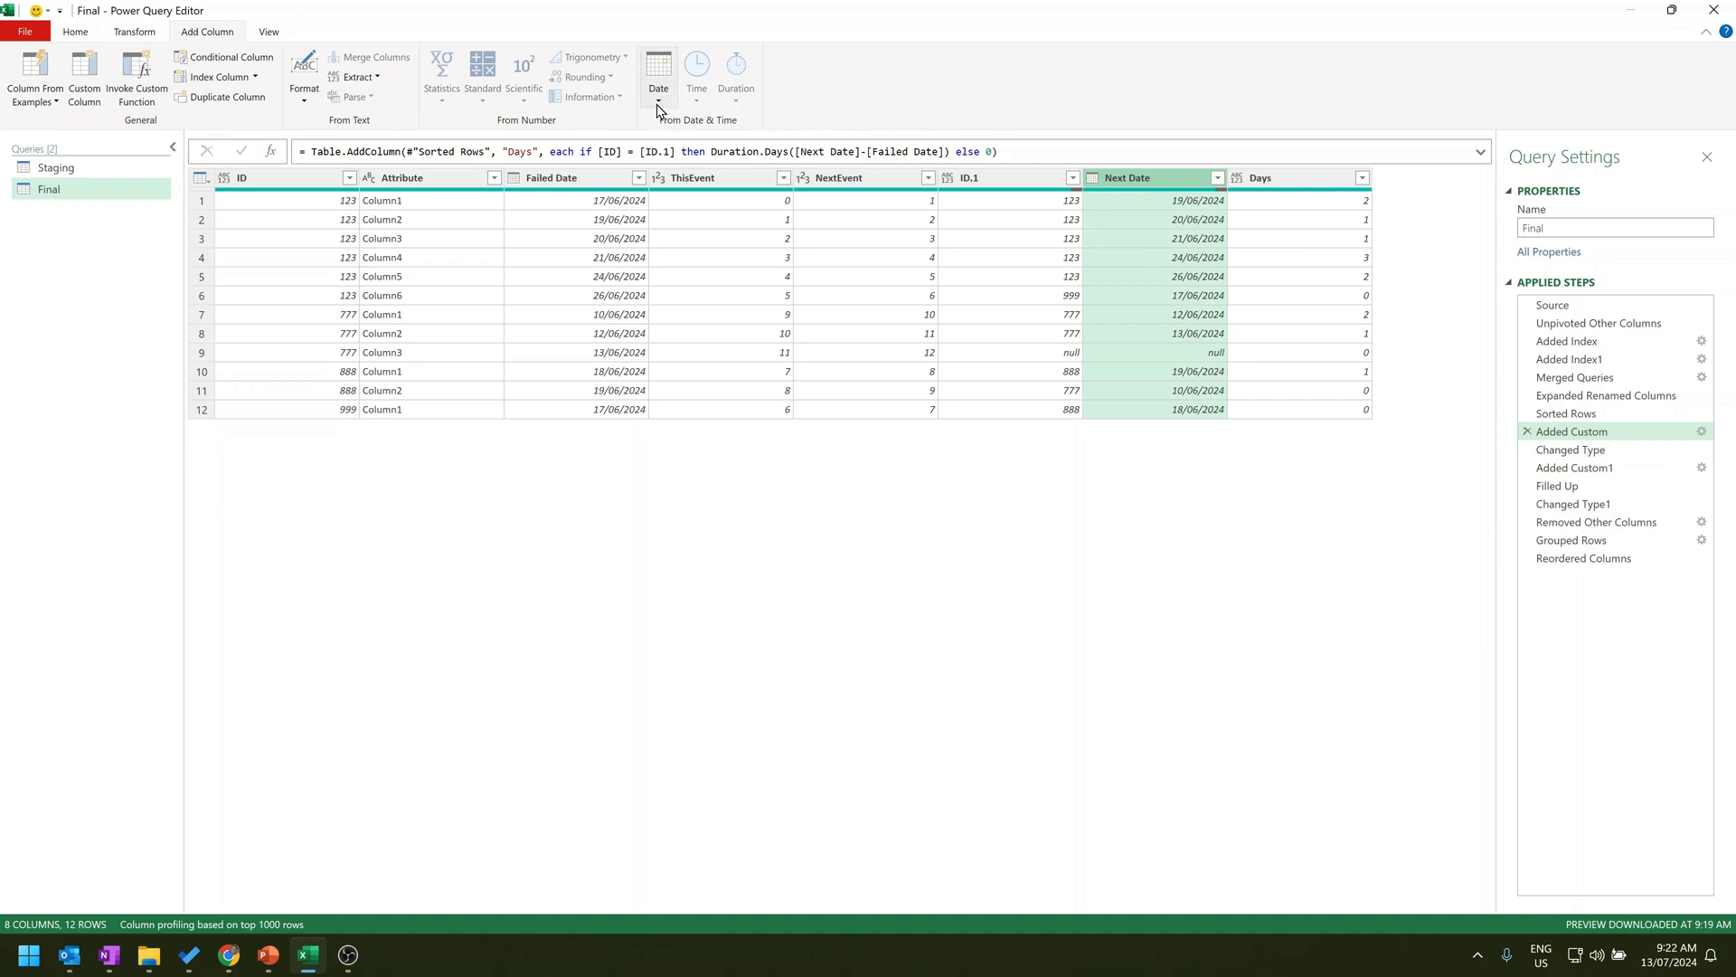
click(658, 107)
mouse_move(597, 270)
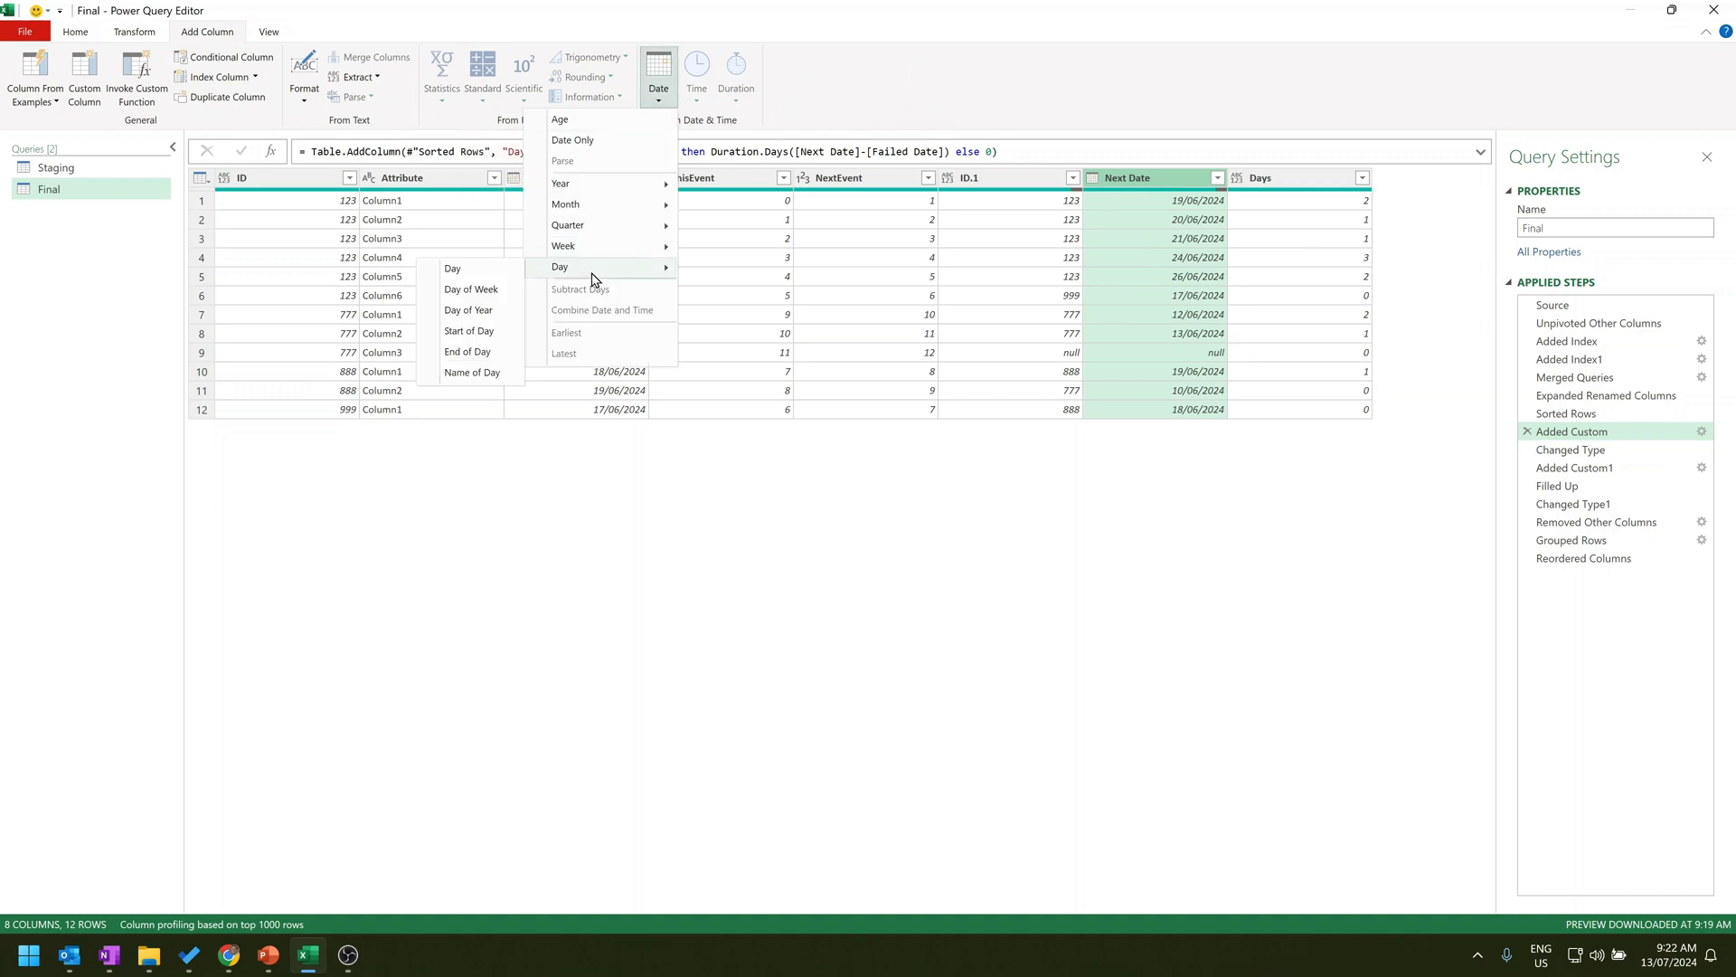
click(481, 373)
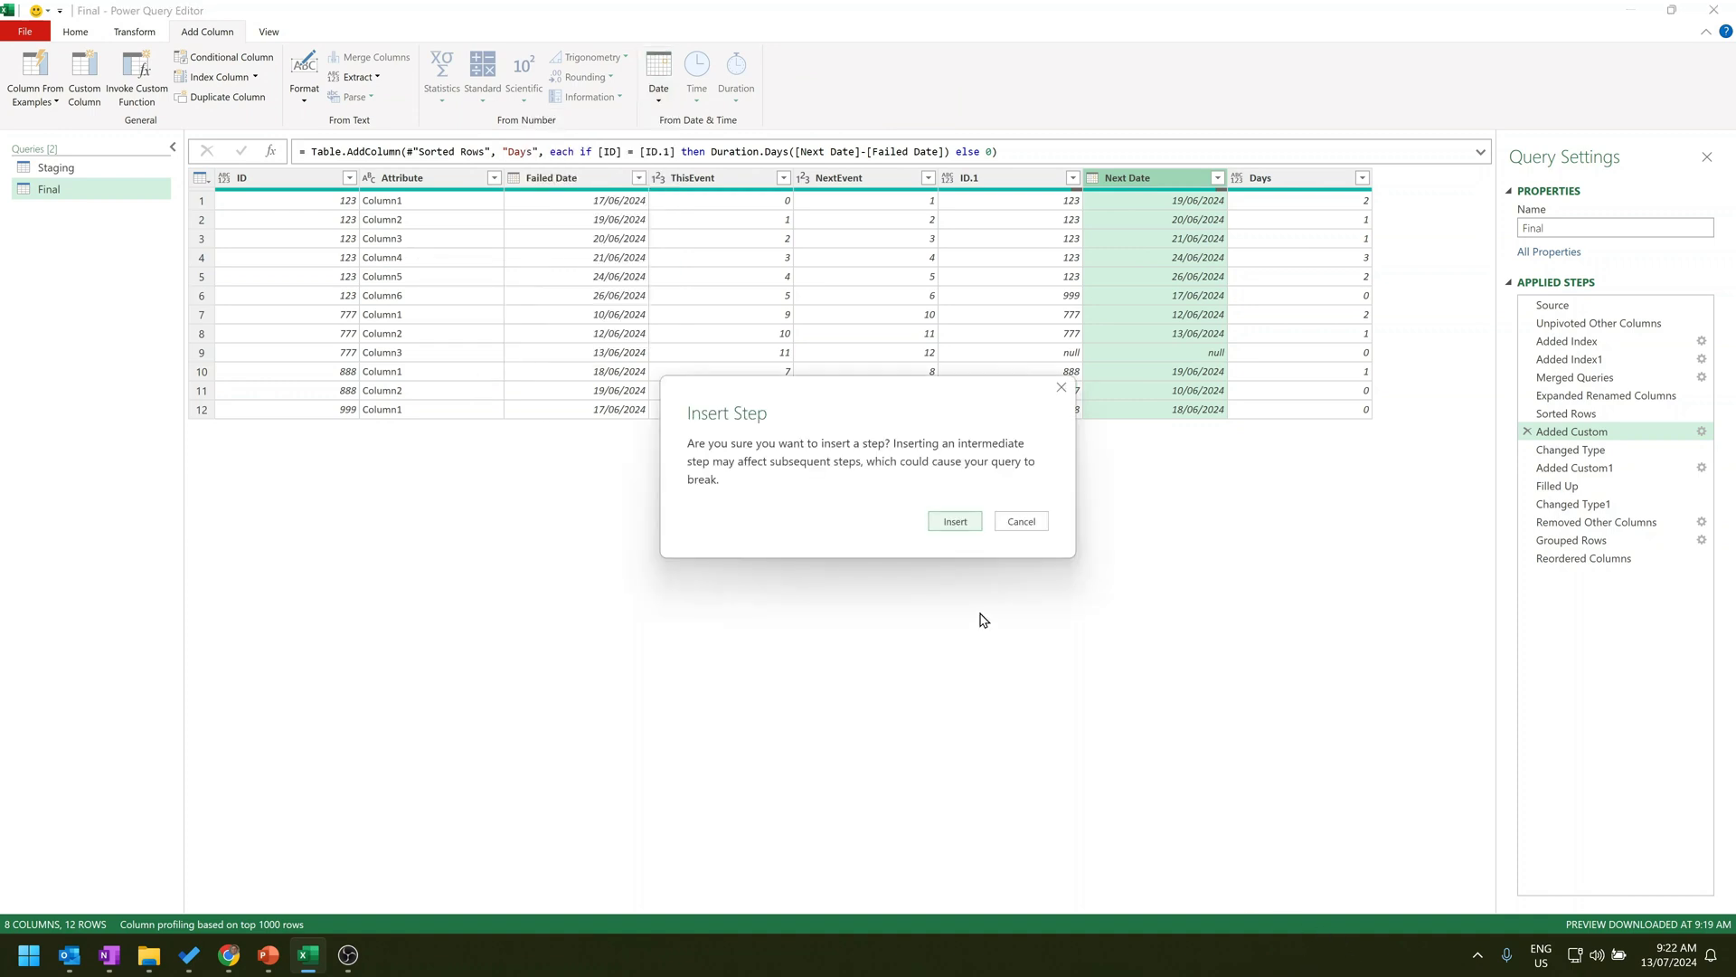
click(955, 522)
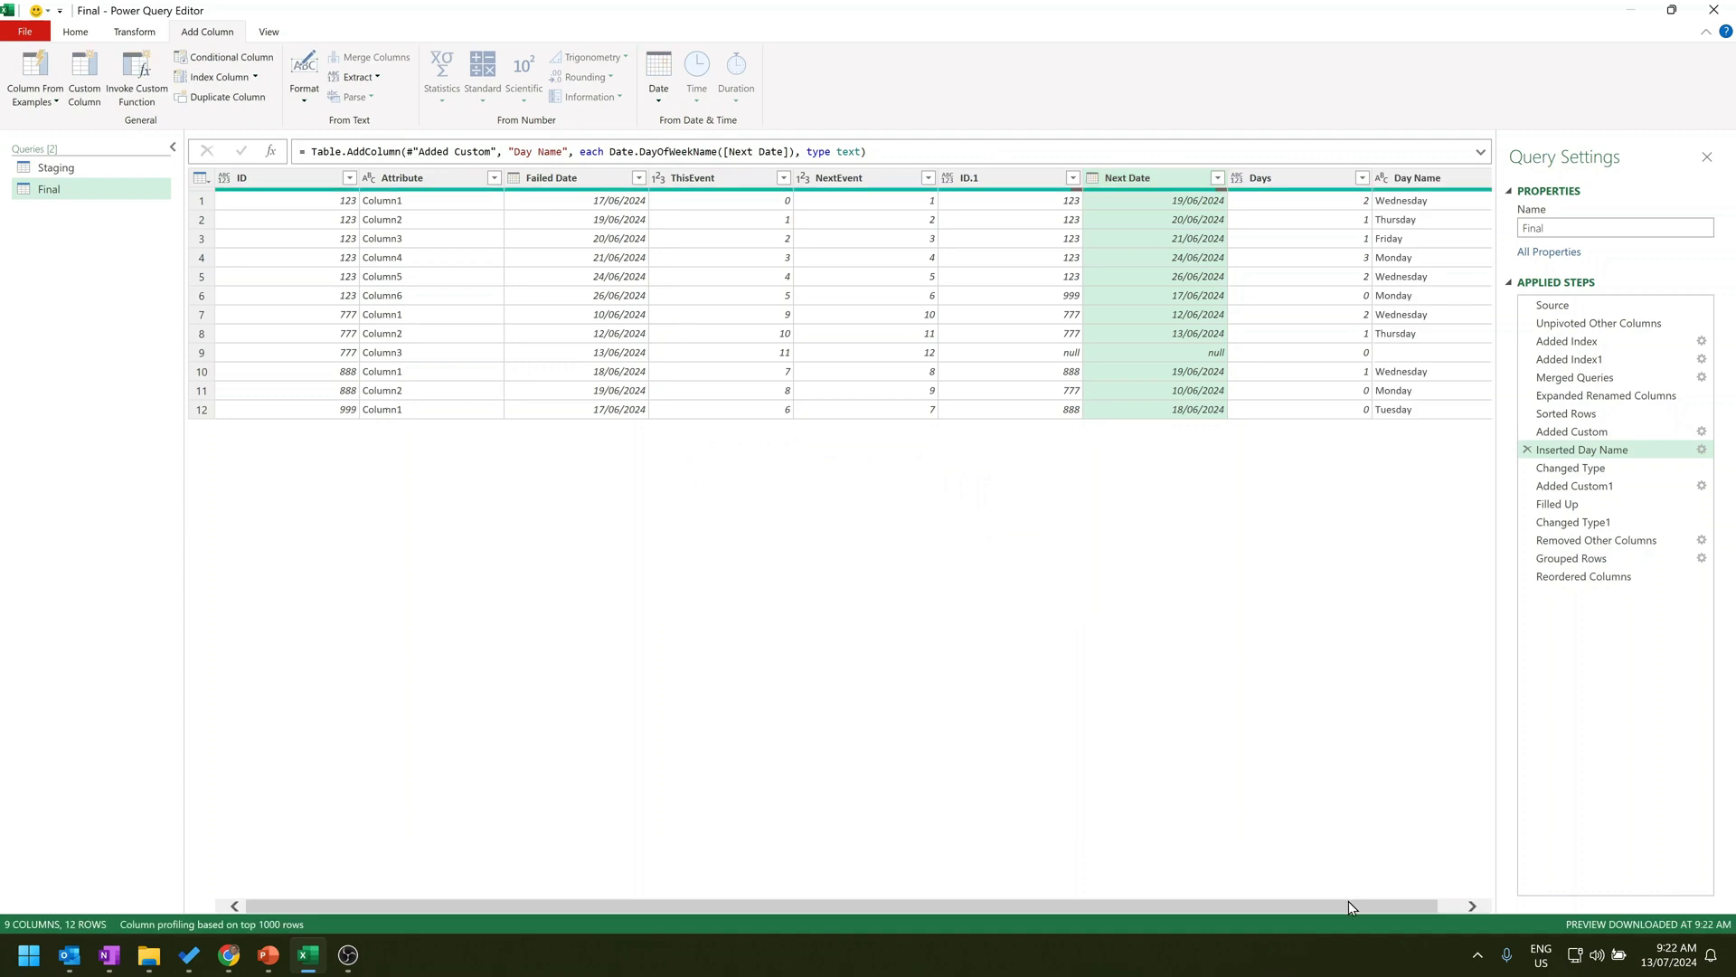
drag(1351, 906, 1376, 907)
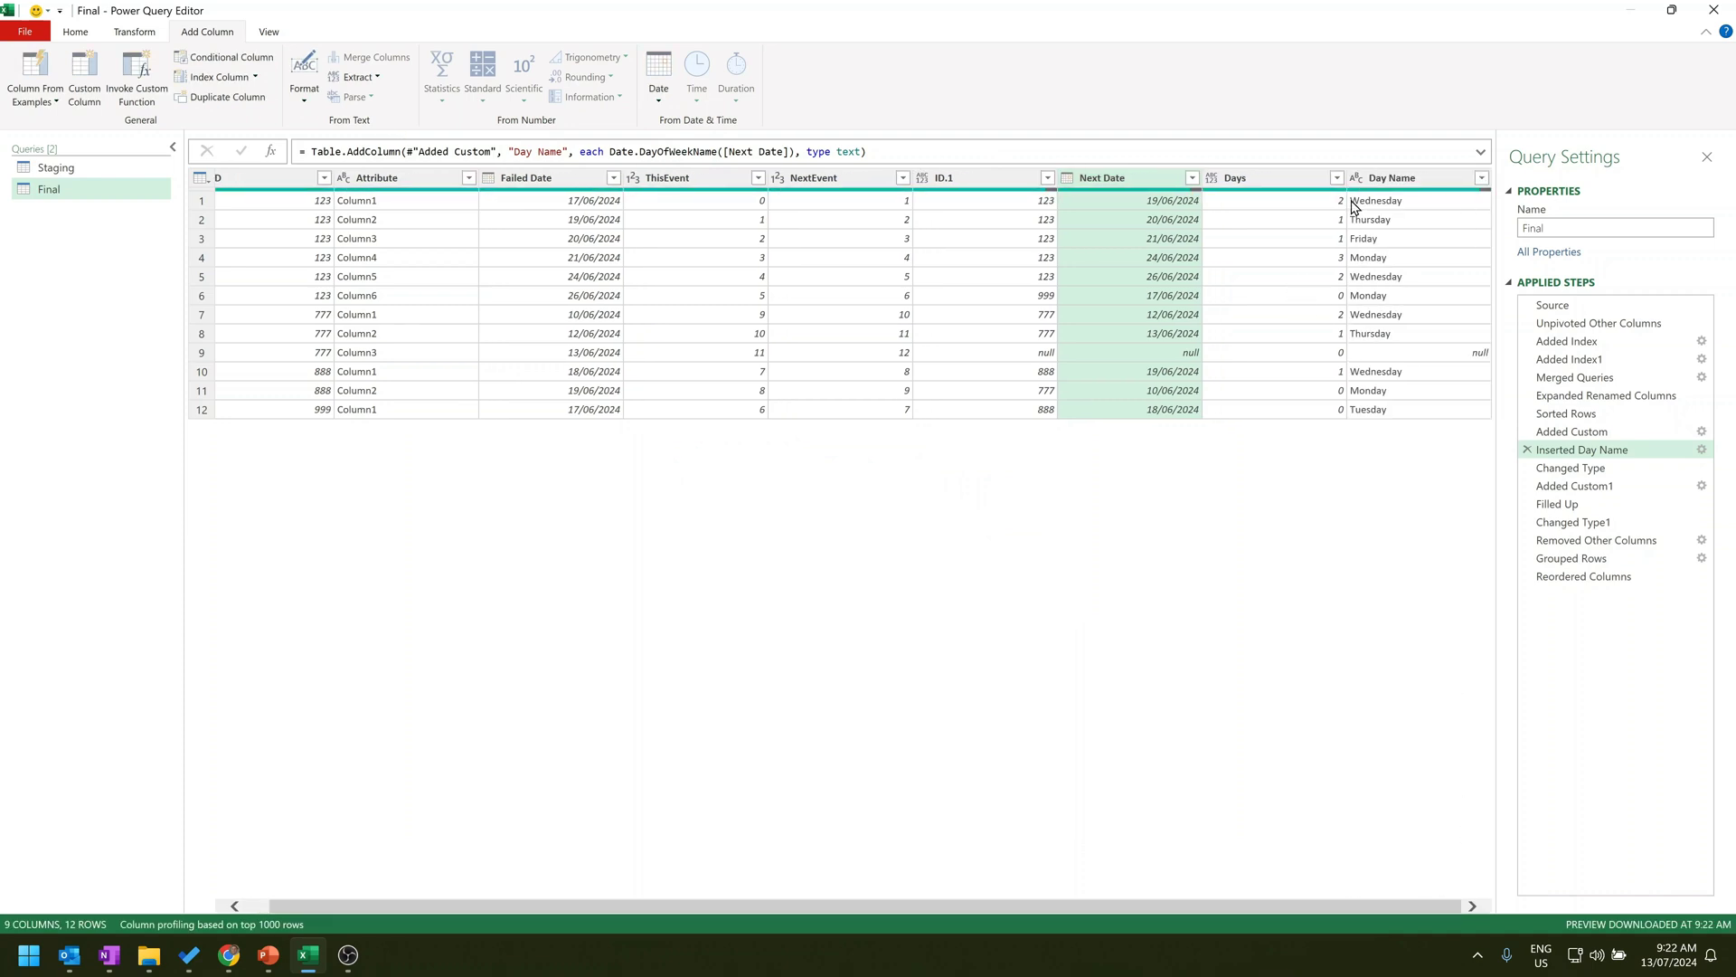
click(1380, 263)
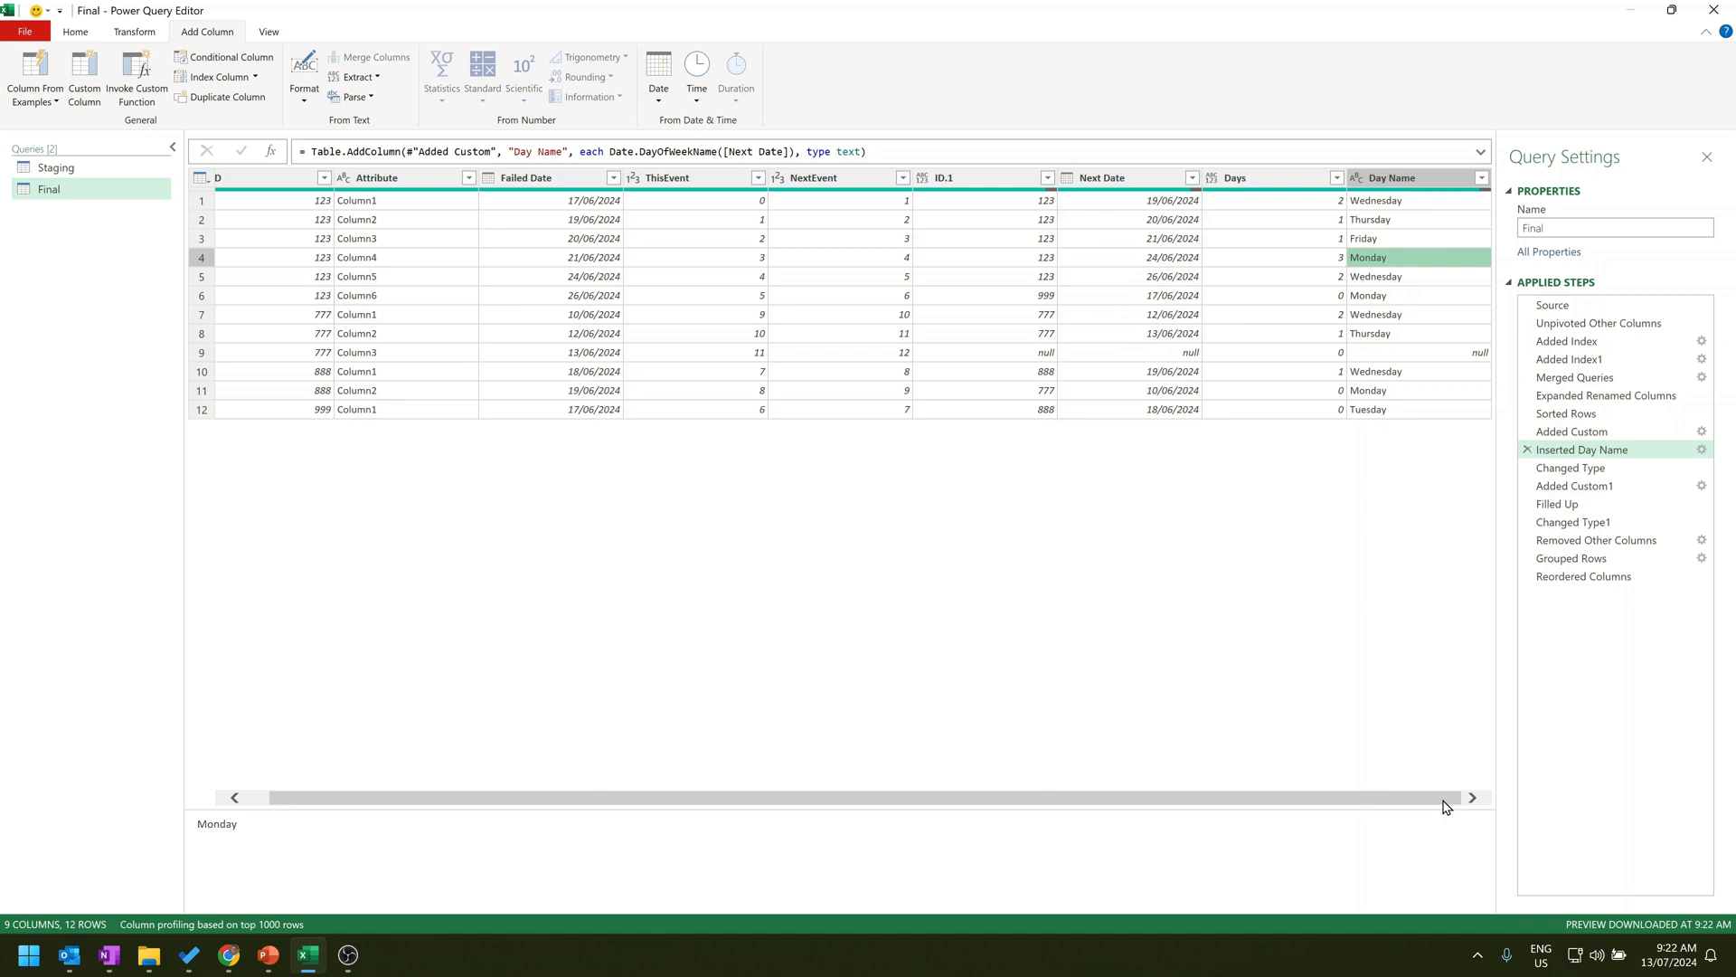
Examine the Changed Type and Added Custom1 steps, comparing Days, Day Name and Correction Date in the preview.
click(1596, 472)
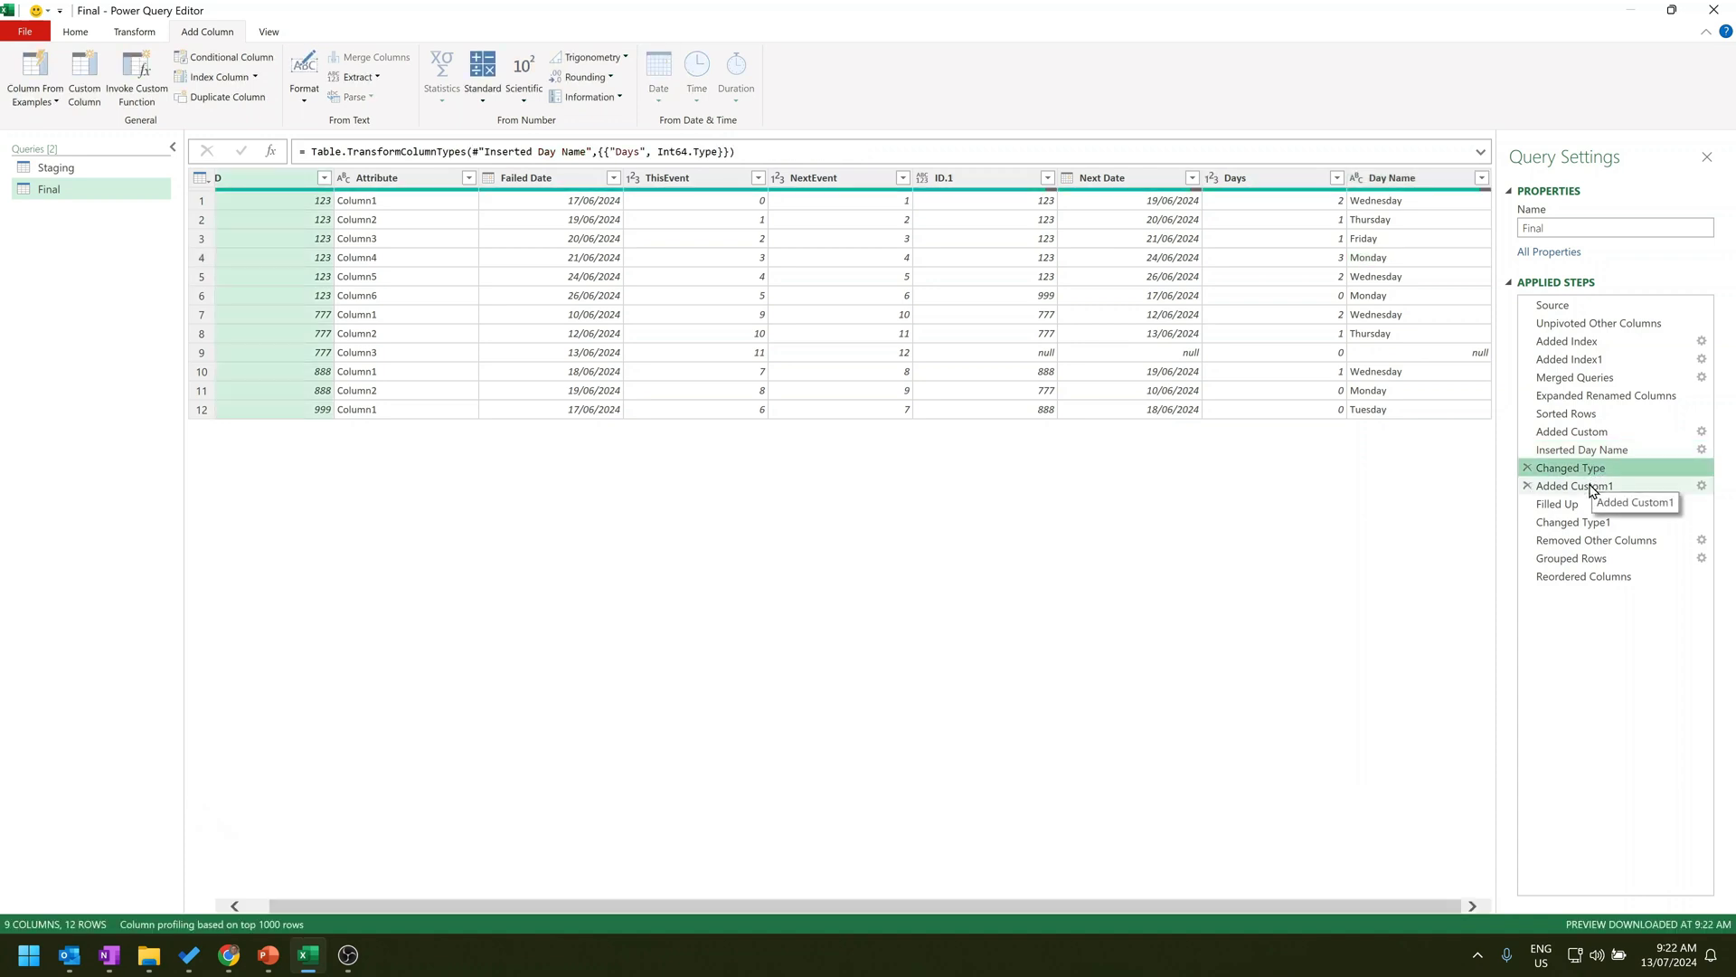
click(1593, 489)
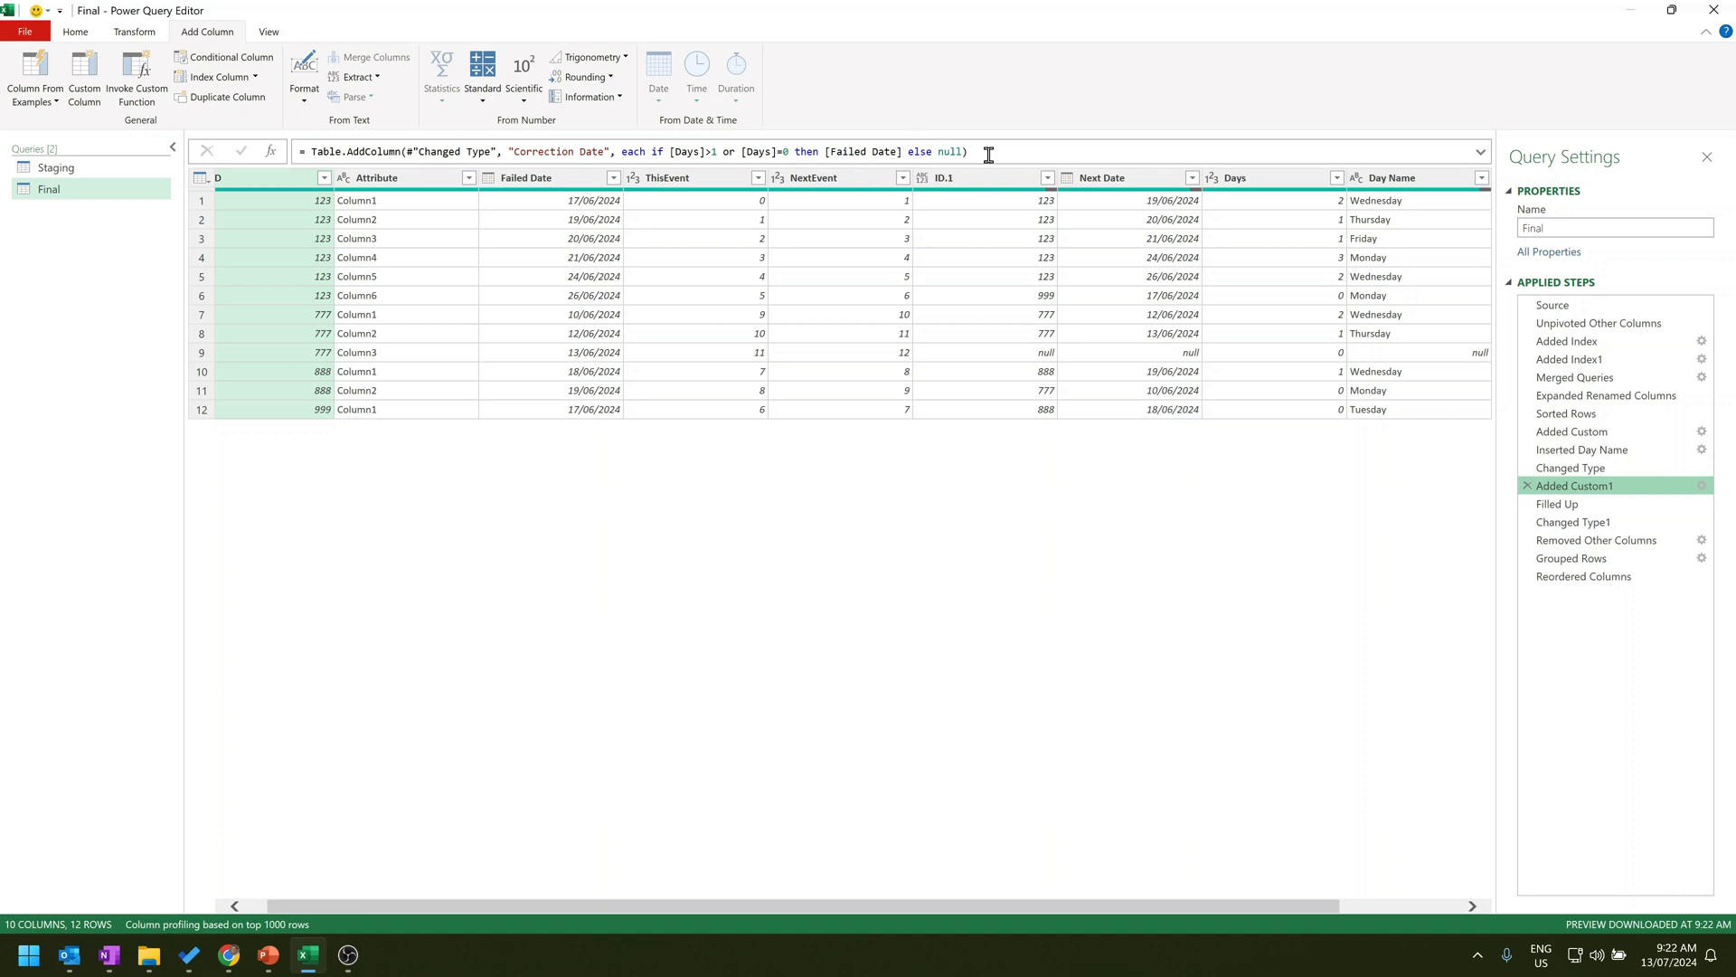
click(1627, 487)
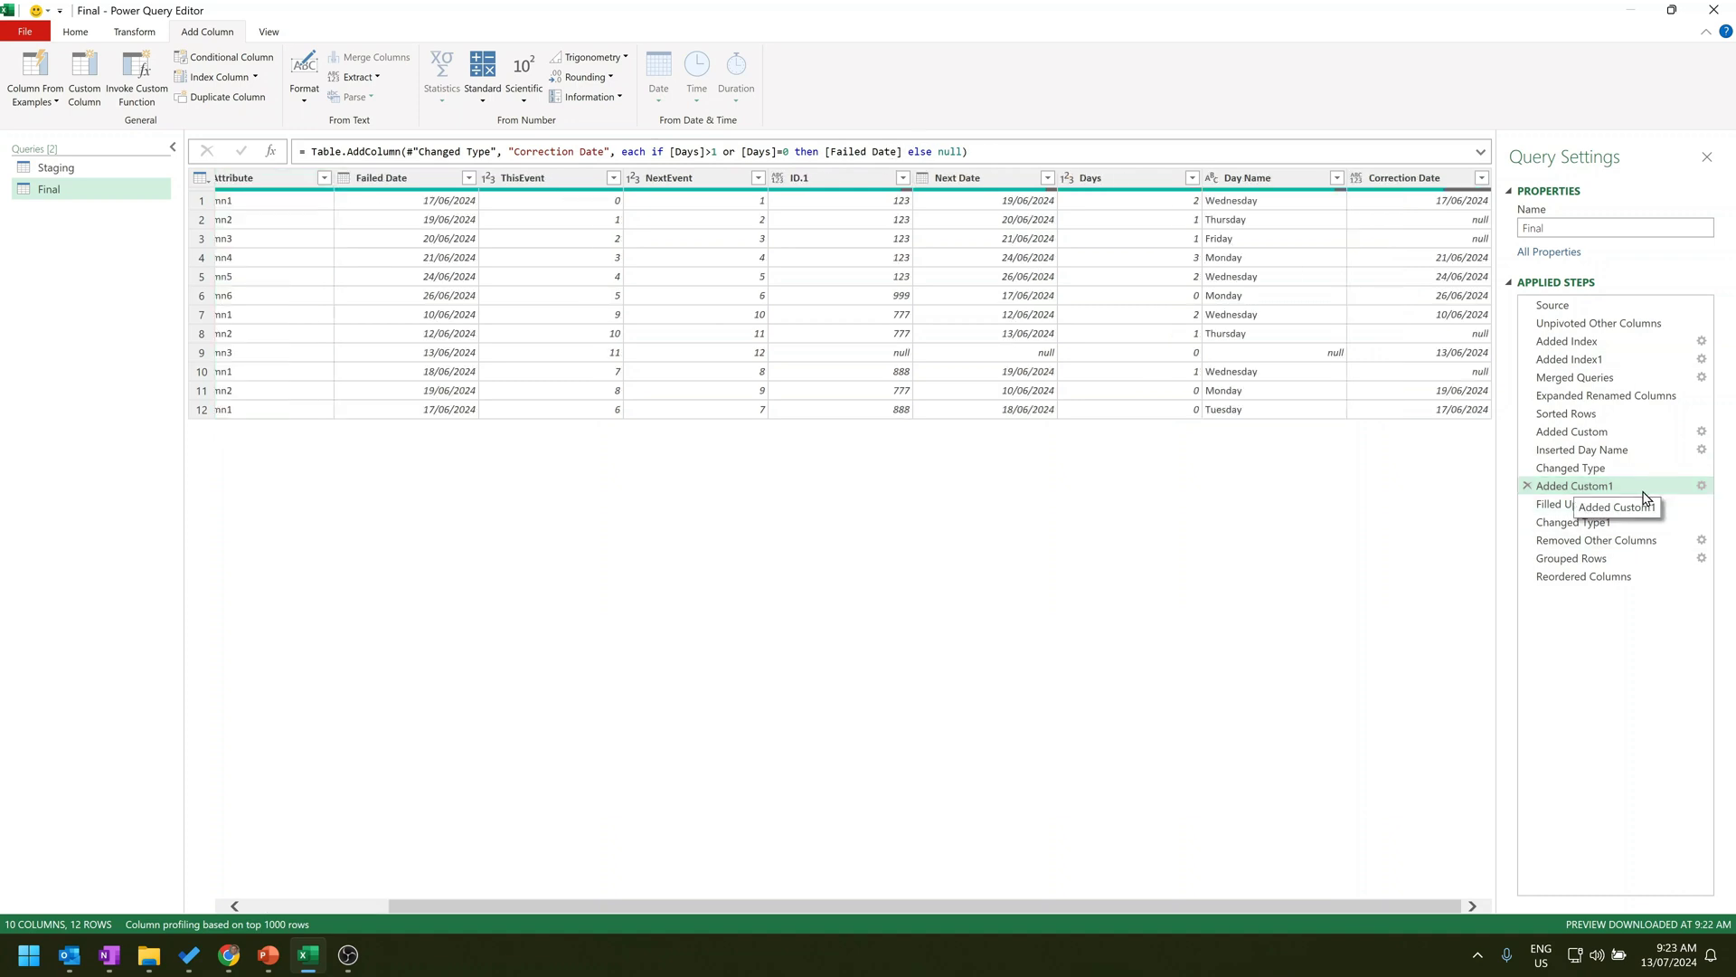
click(1597, 506)
click(1597, 487)
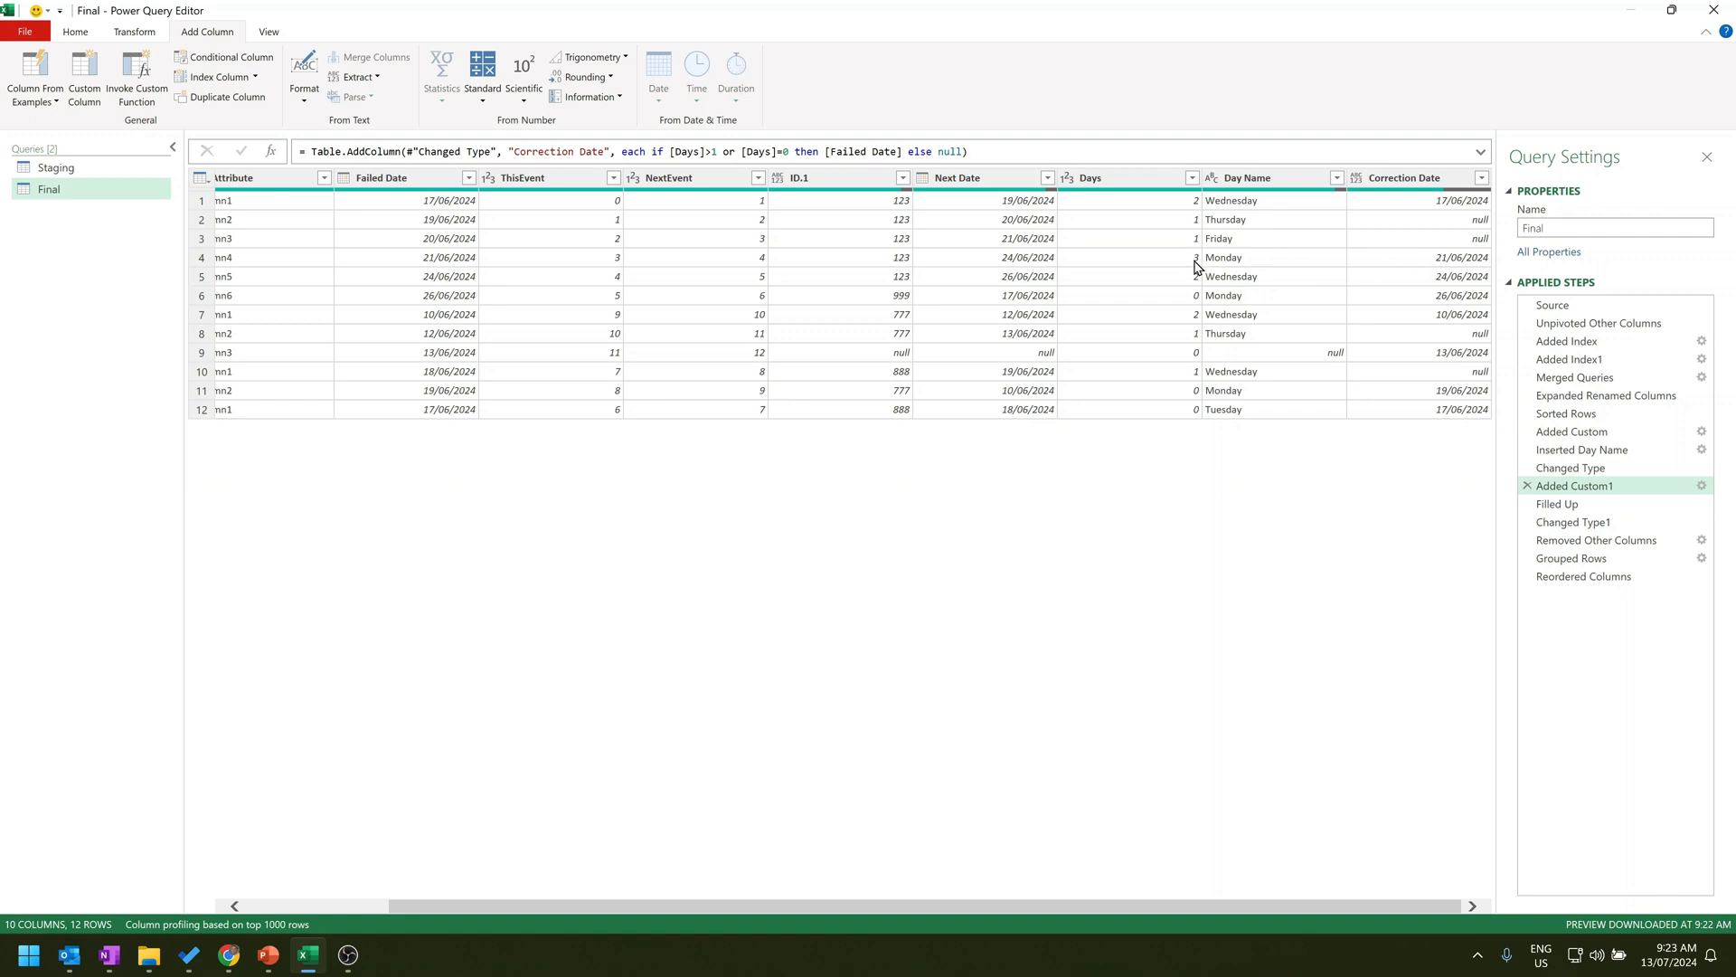
Move the Inserted Day Name step ahead of the Added Custom step that calculates Days.
click(1589, 433)
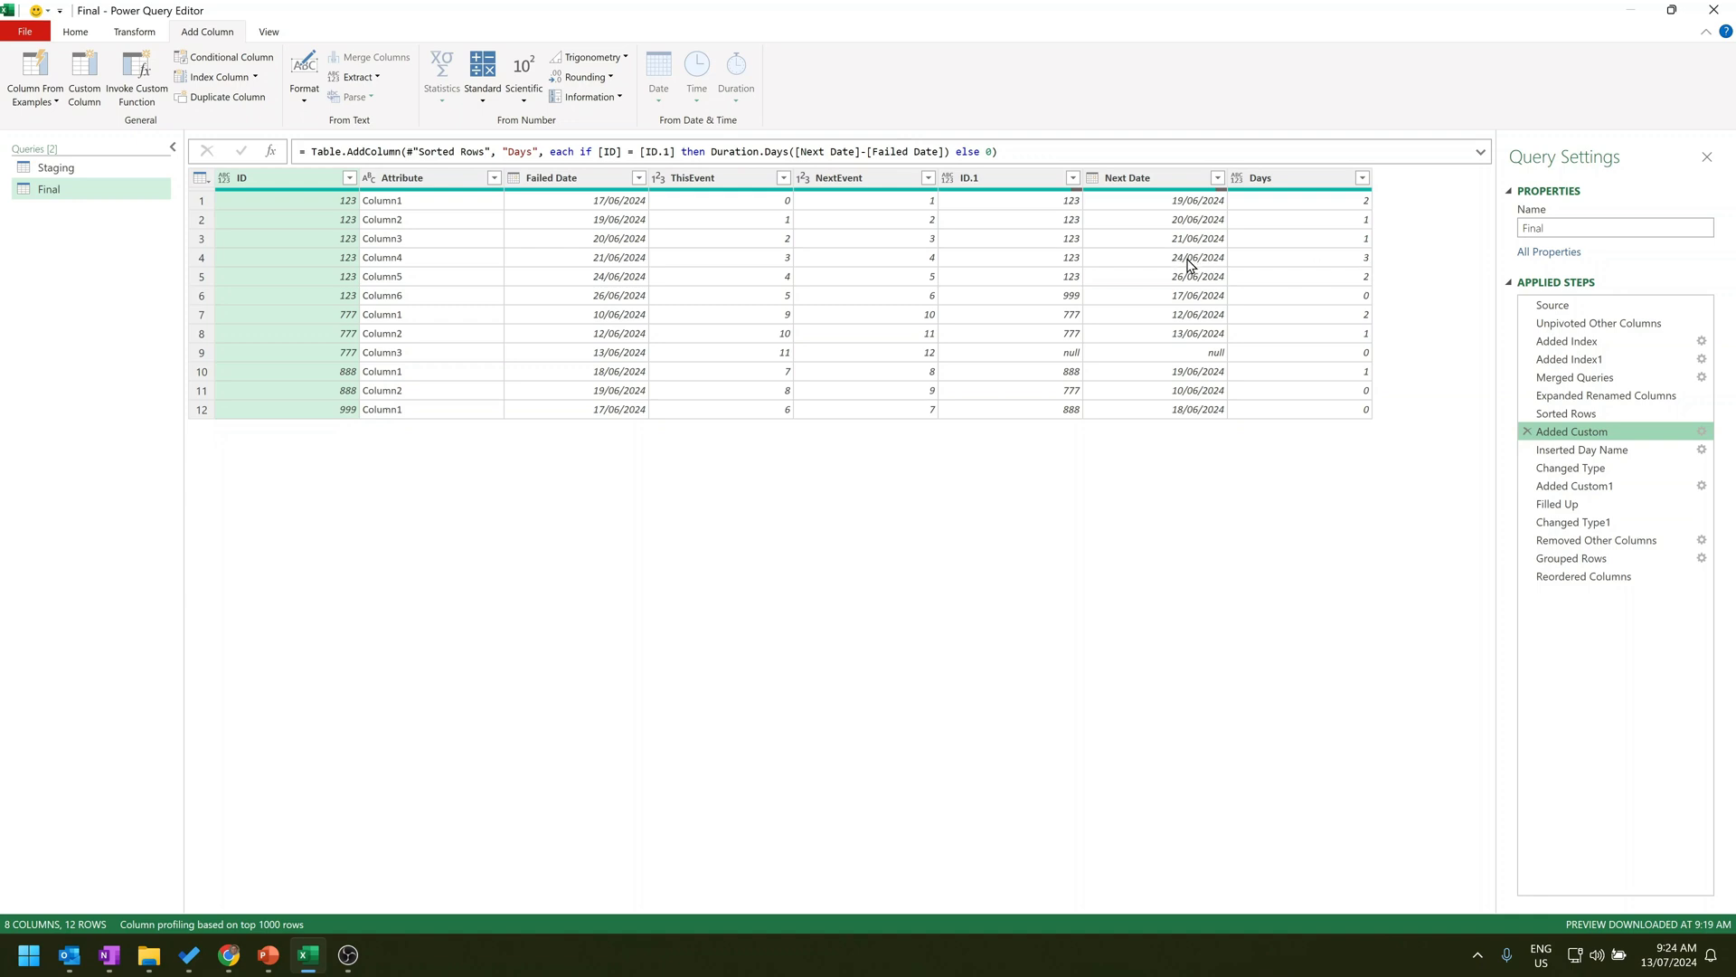
click(1588, 450)
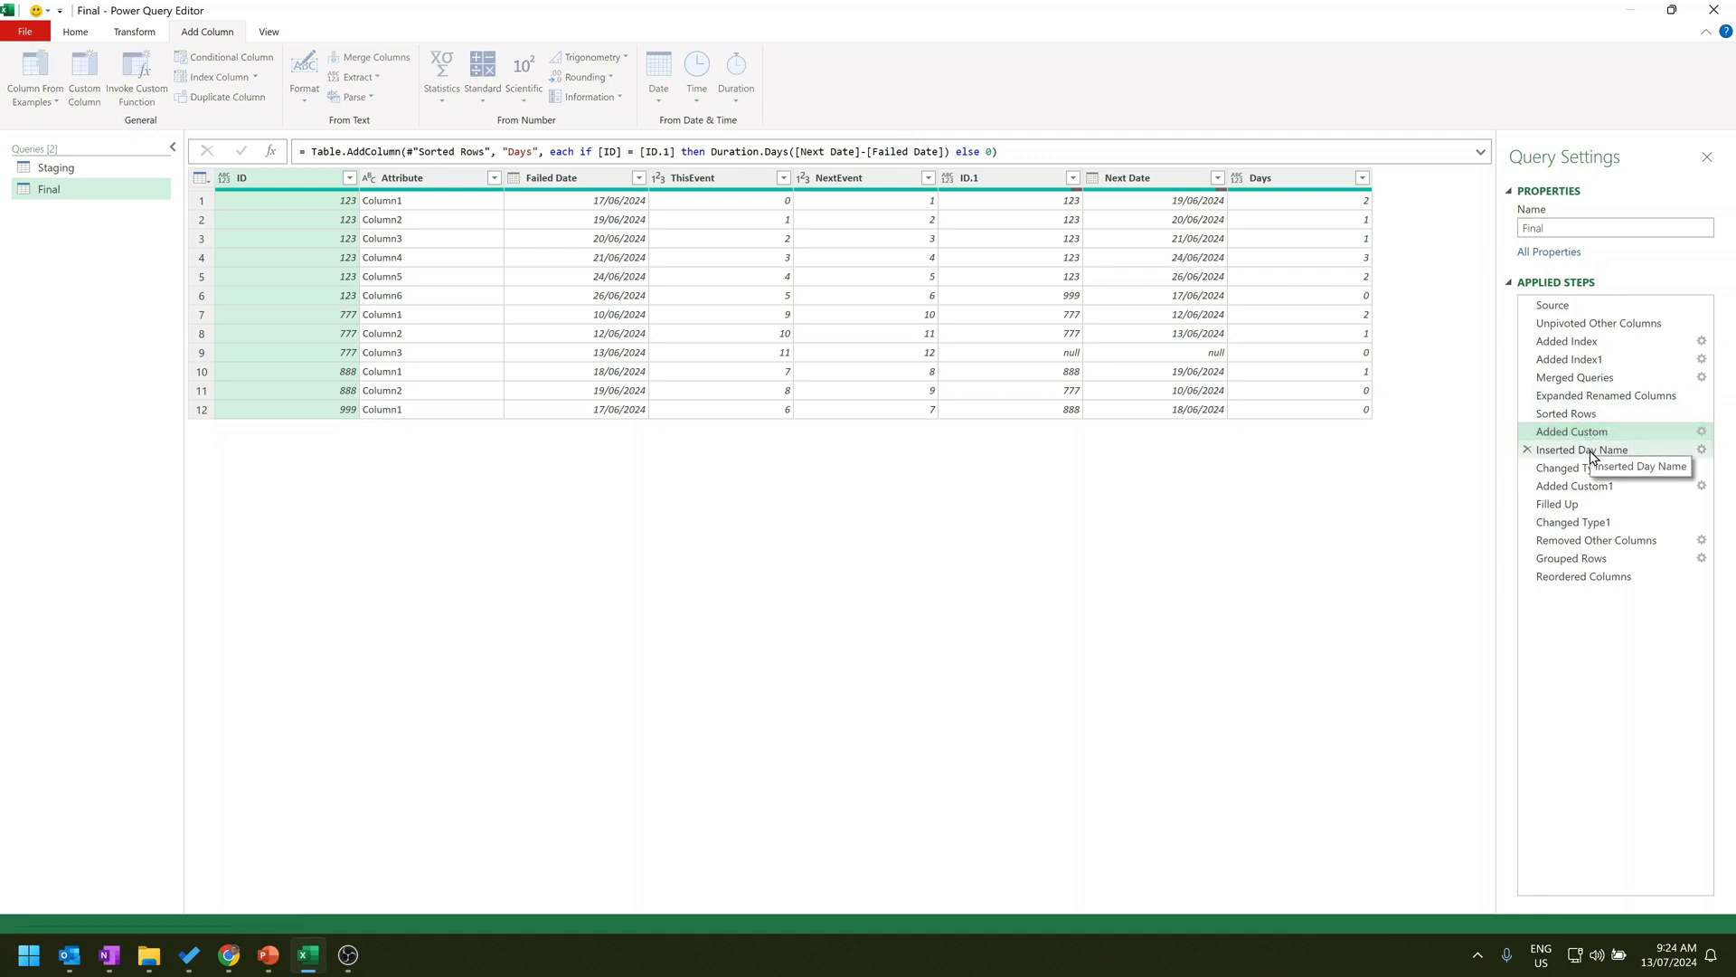
drag(1592, 456, 1585, 438)
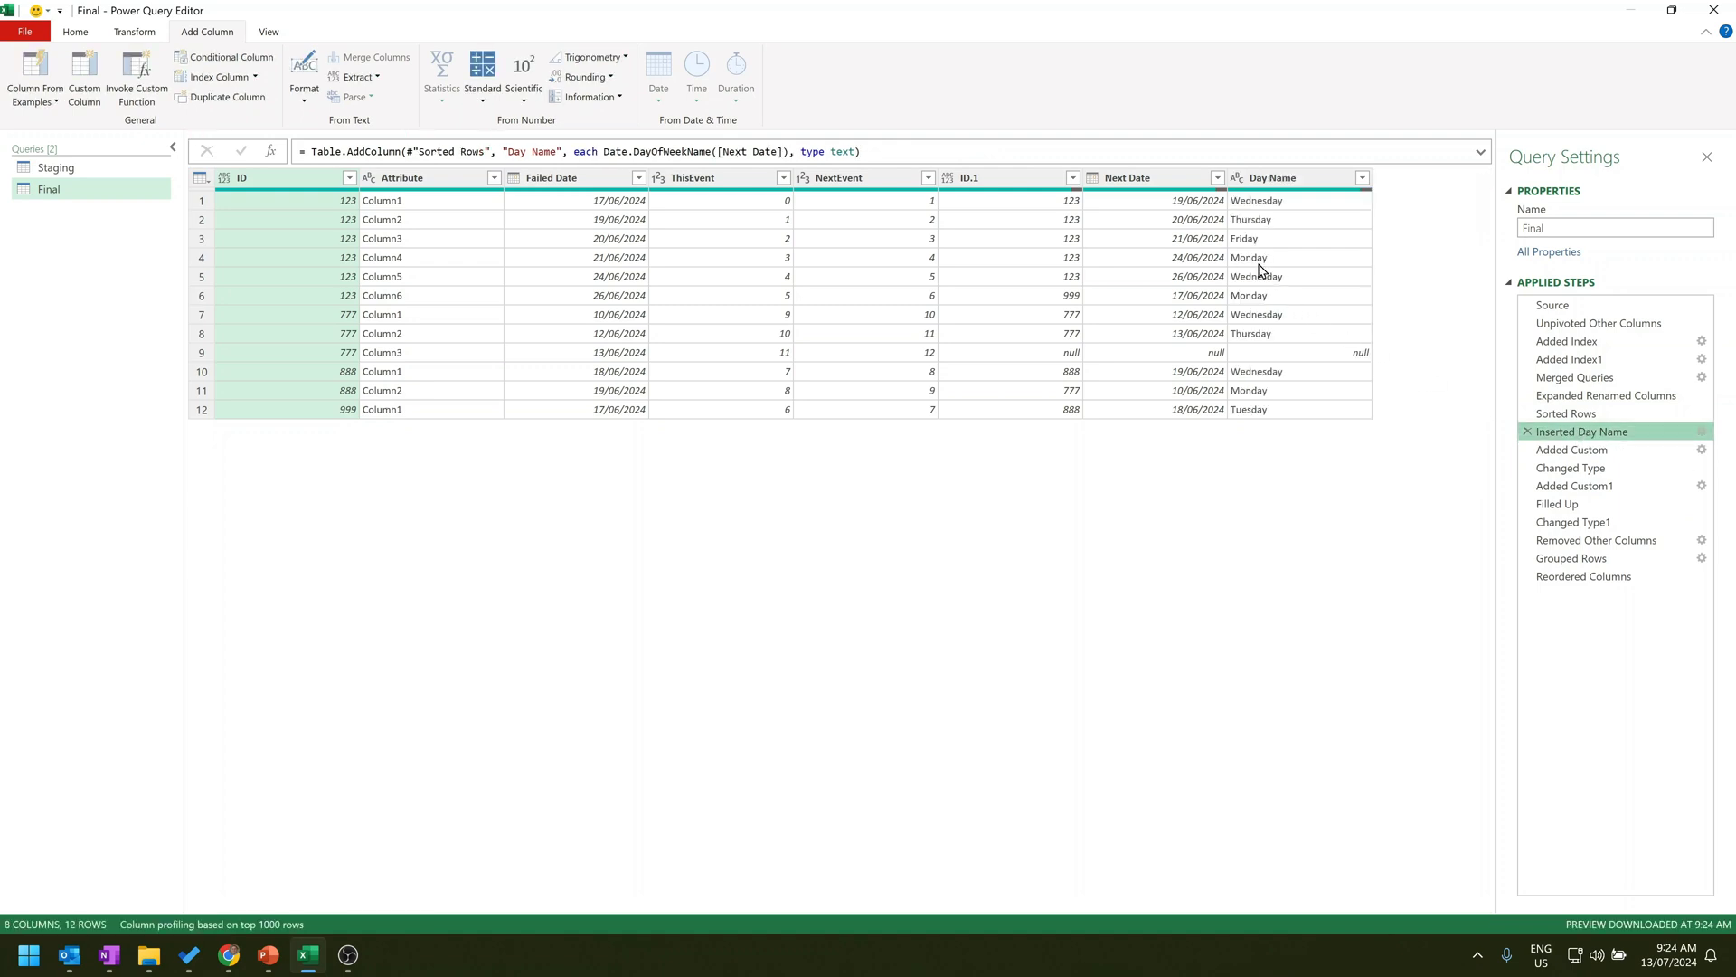
Enclose the Duration.Days([Next Date]-[Failed Date]) expression in parentheses within the Added Custom step's Days formula.
click(1573, 450)
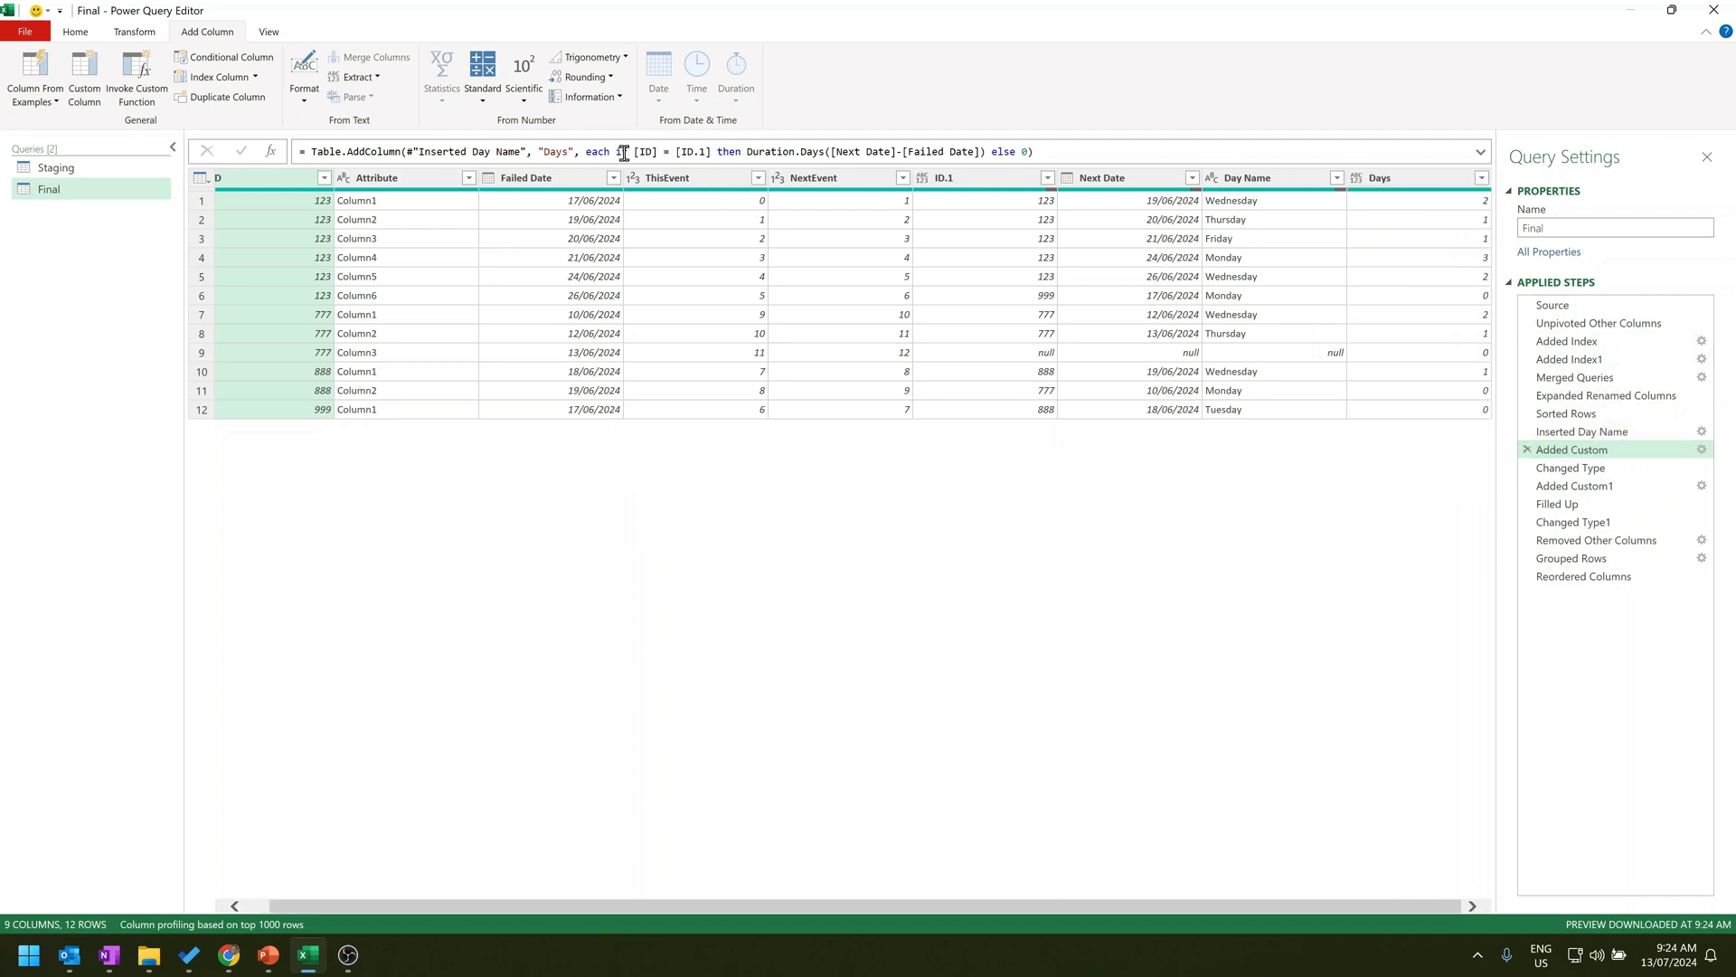
click(752, 151)
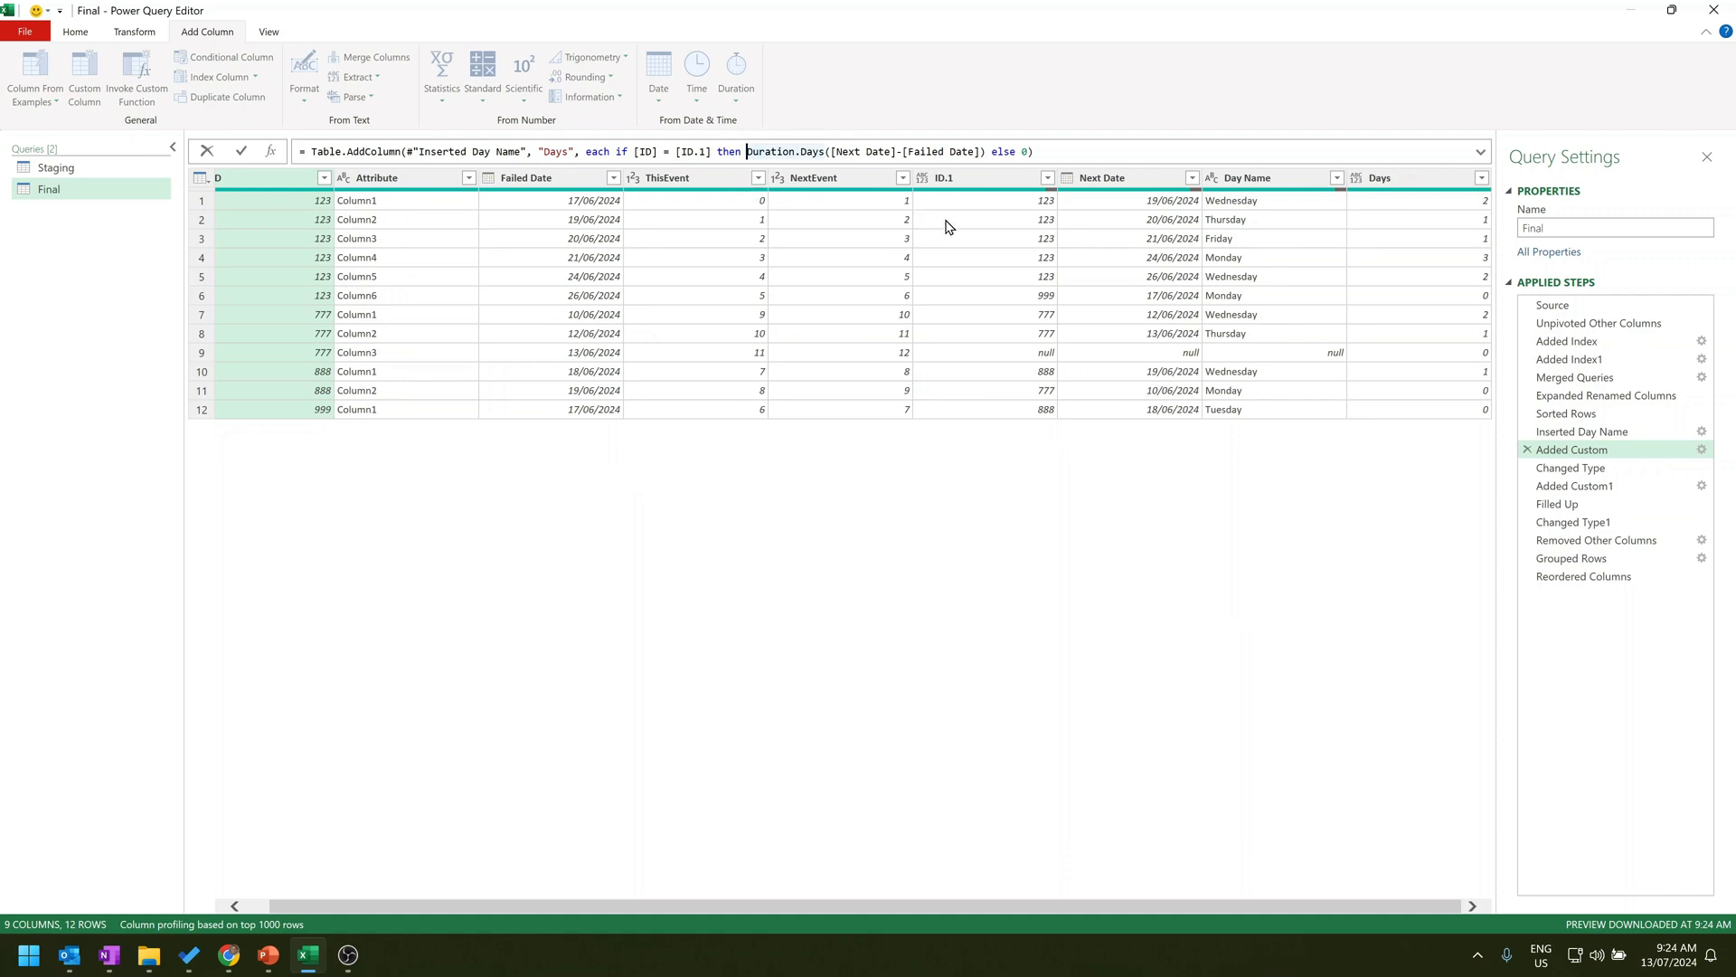
text(()
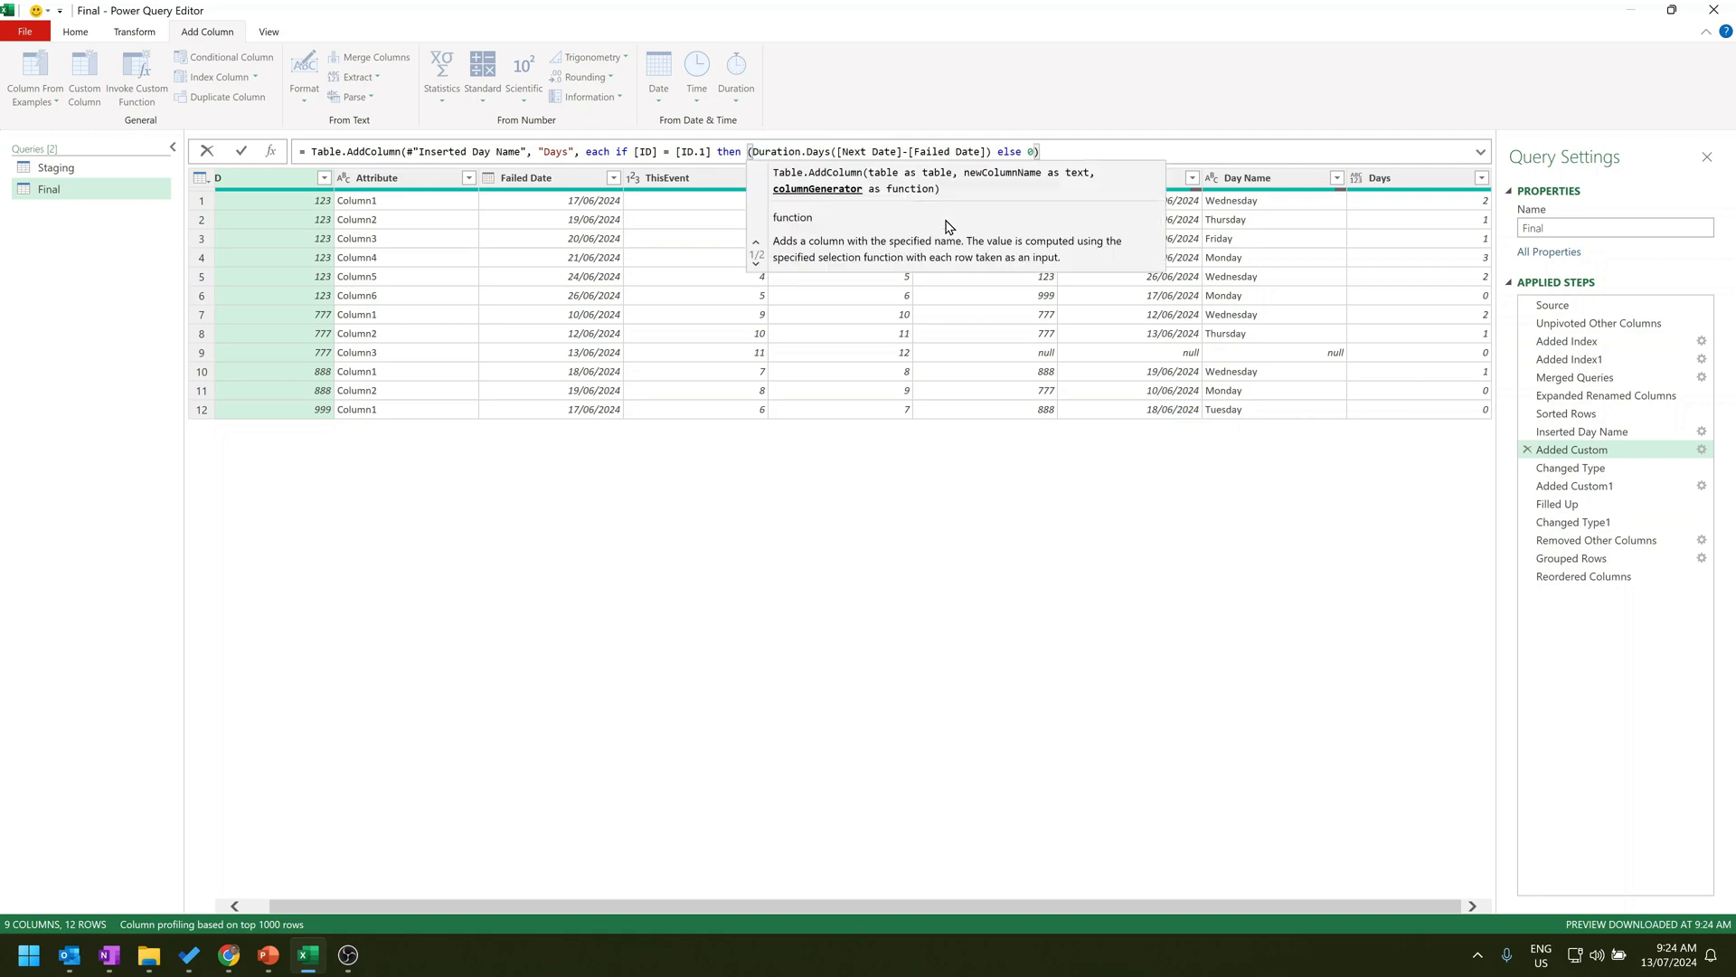
click(992, 151)
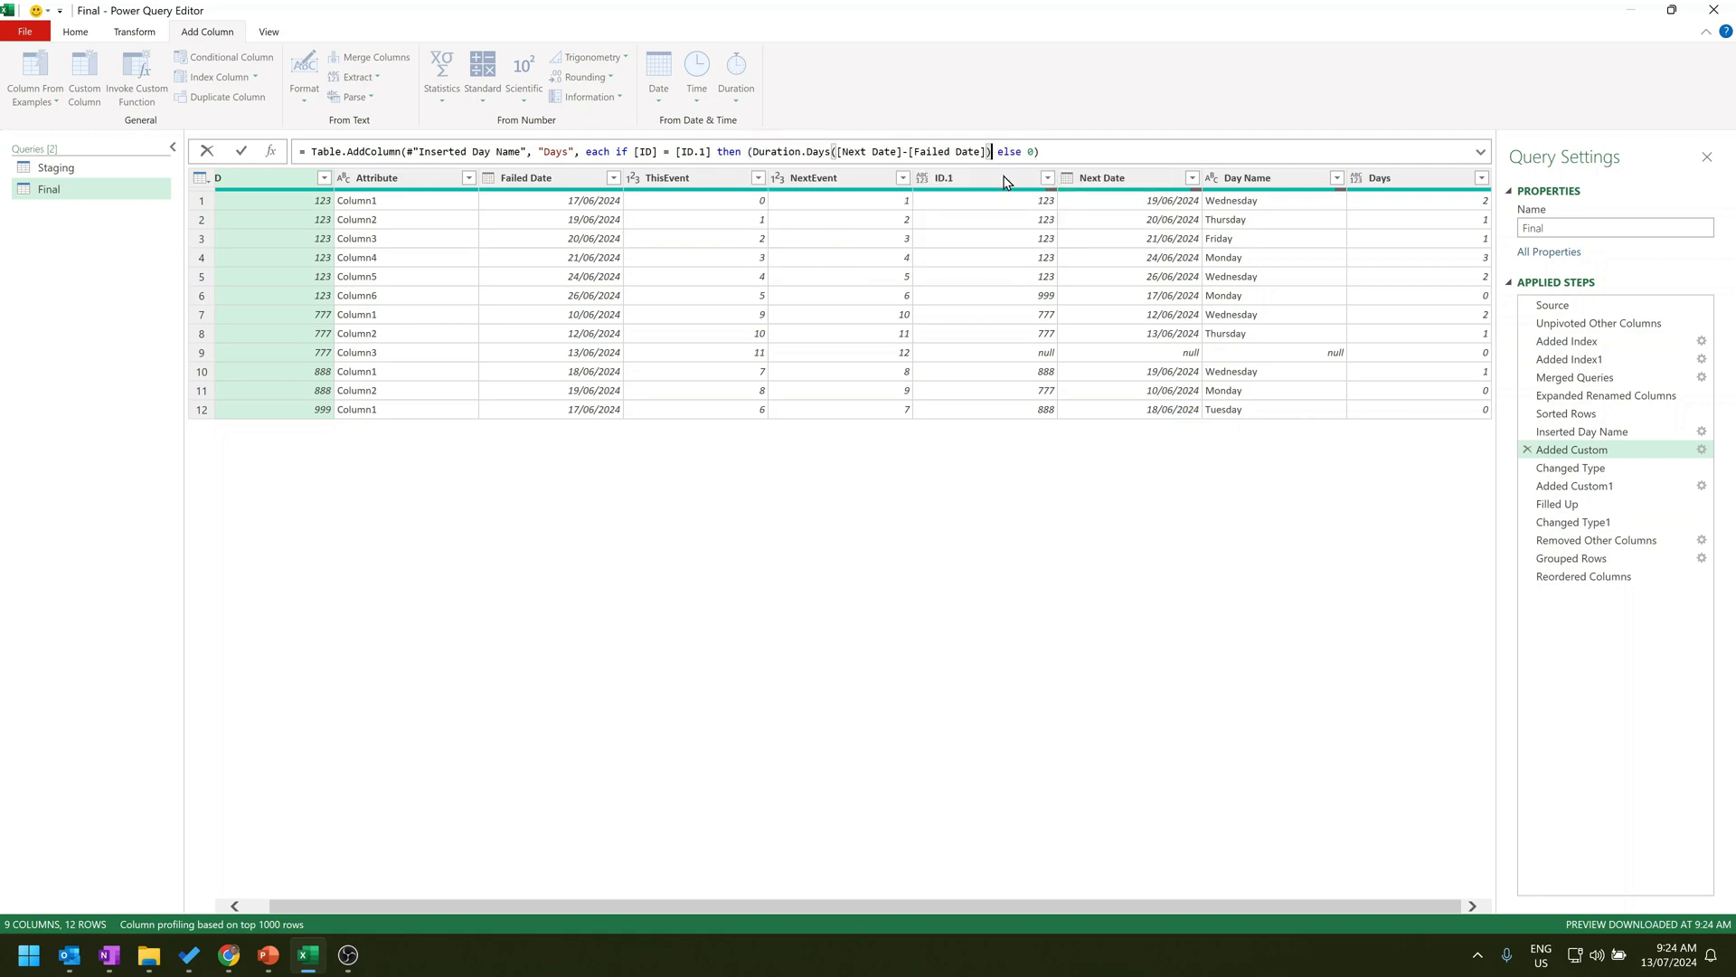
text())
click(749, 151)
text(()
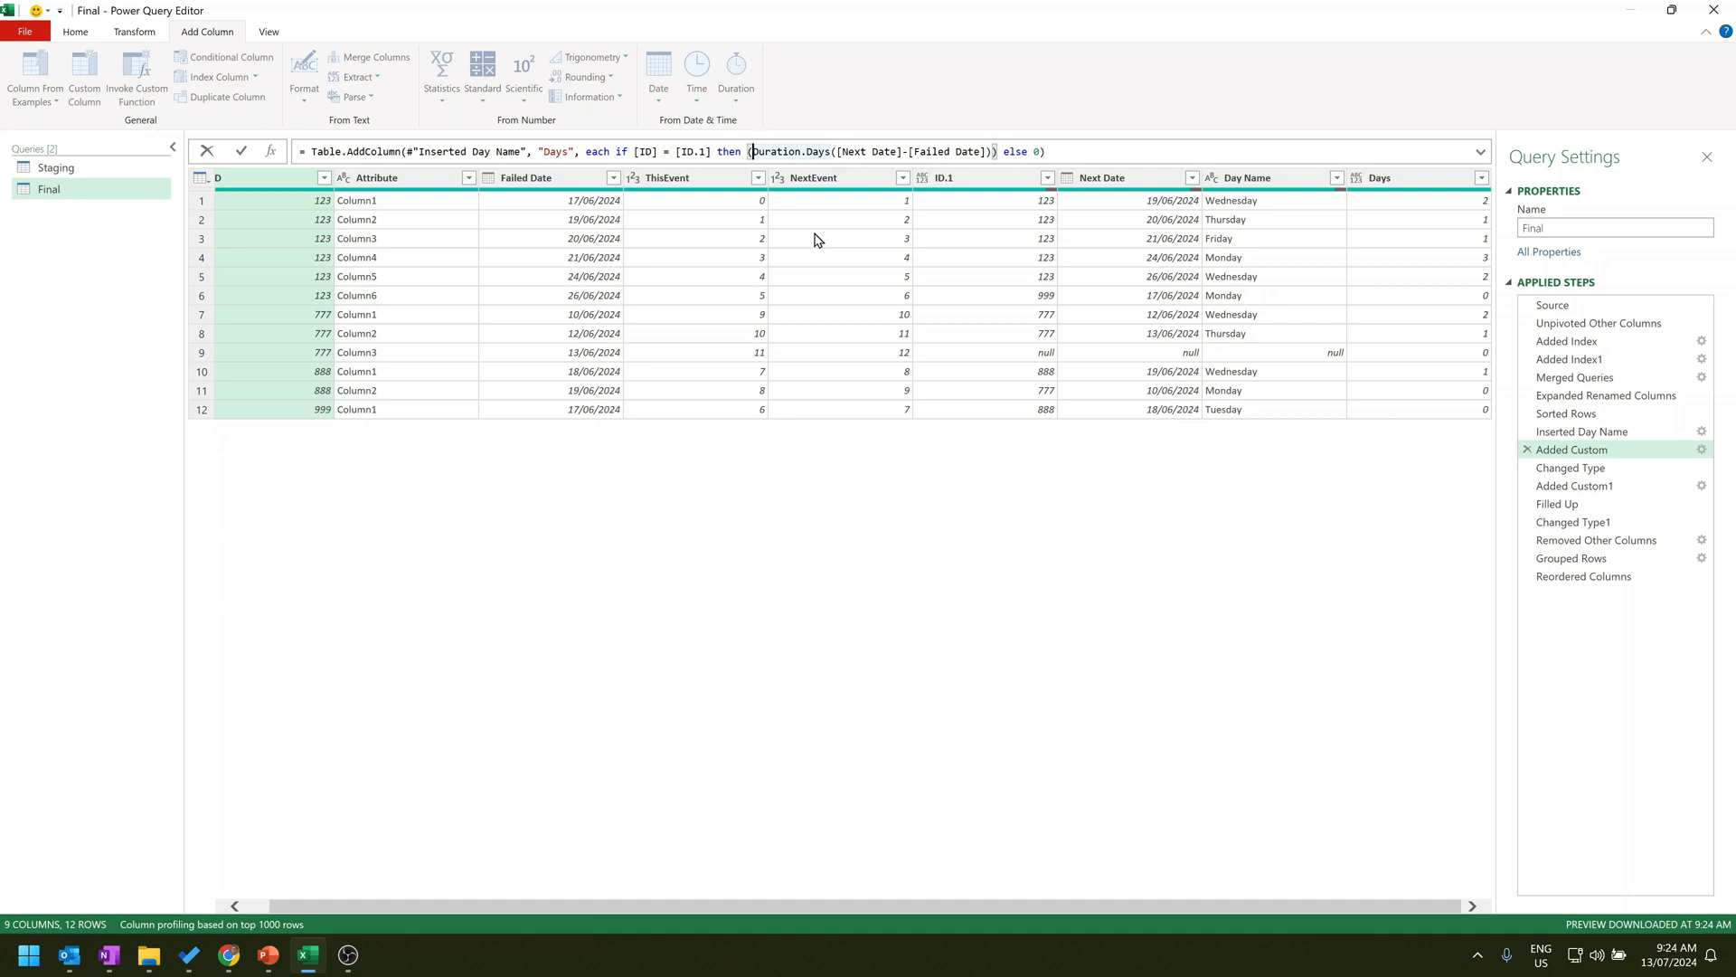
Insert if [Day Name] = "Monday" then 1 else before Duration.Days inside the parentheses and apply the Days formula.
text(if [Day N)
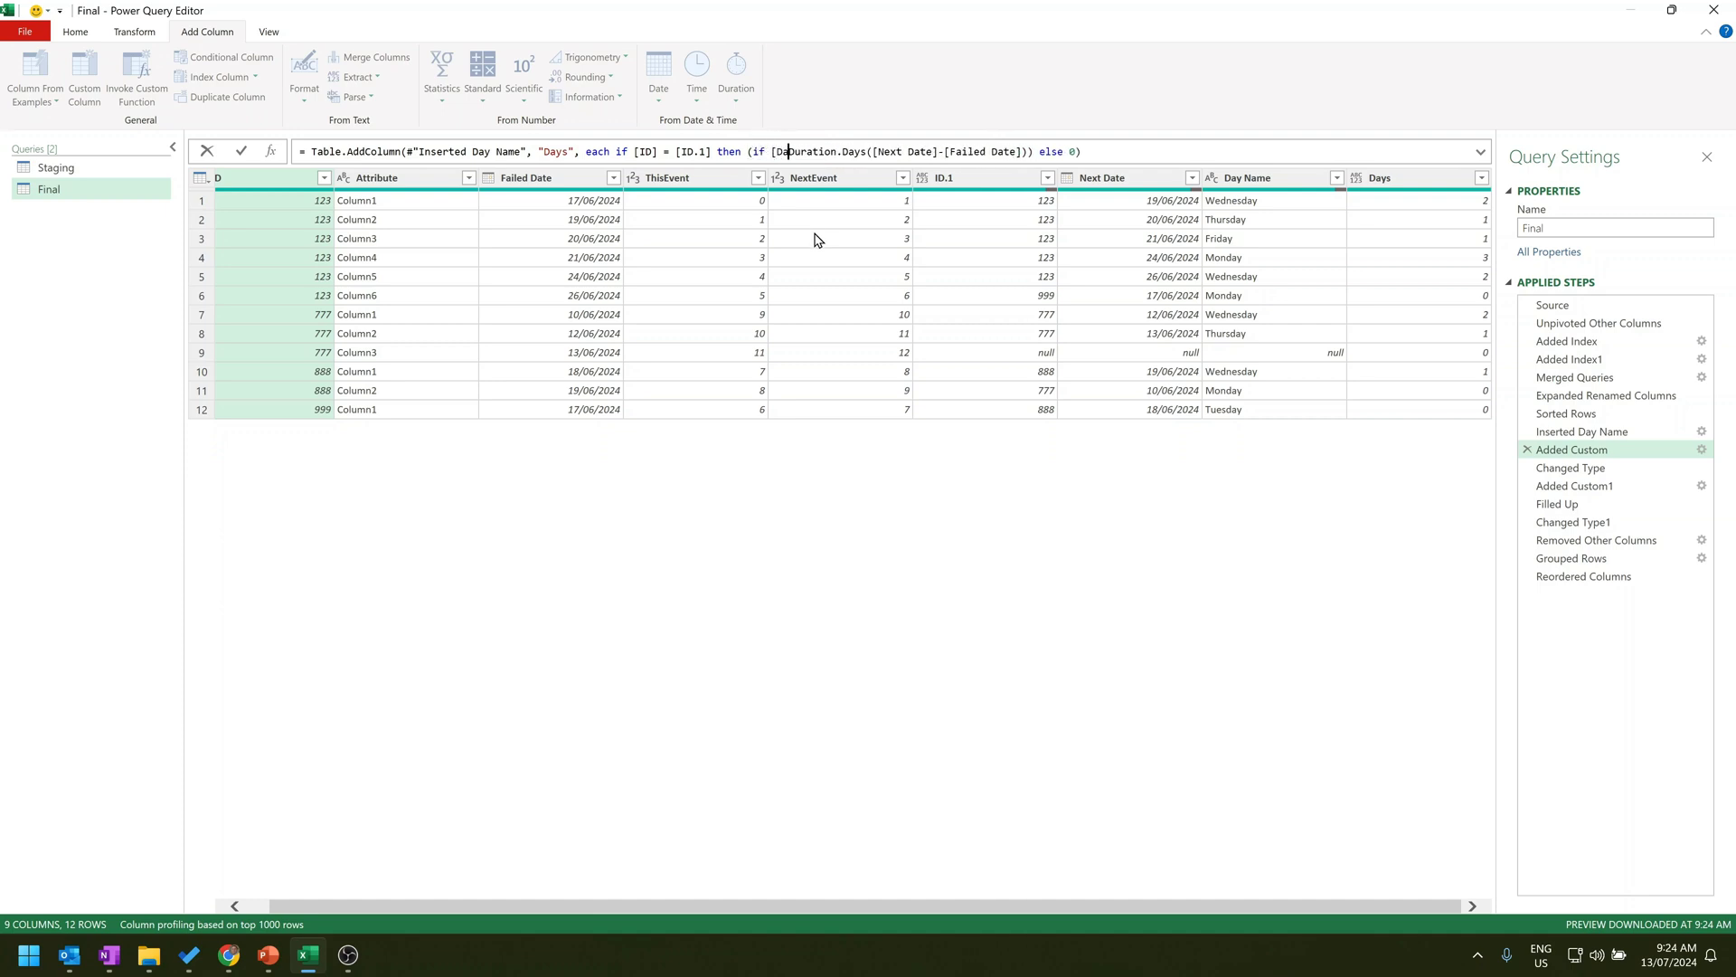
text(ame)
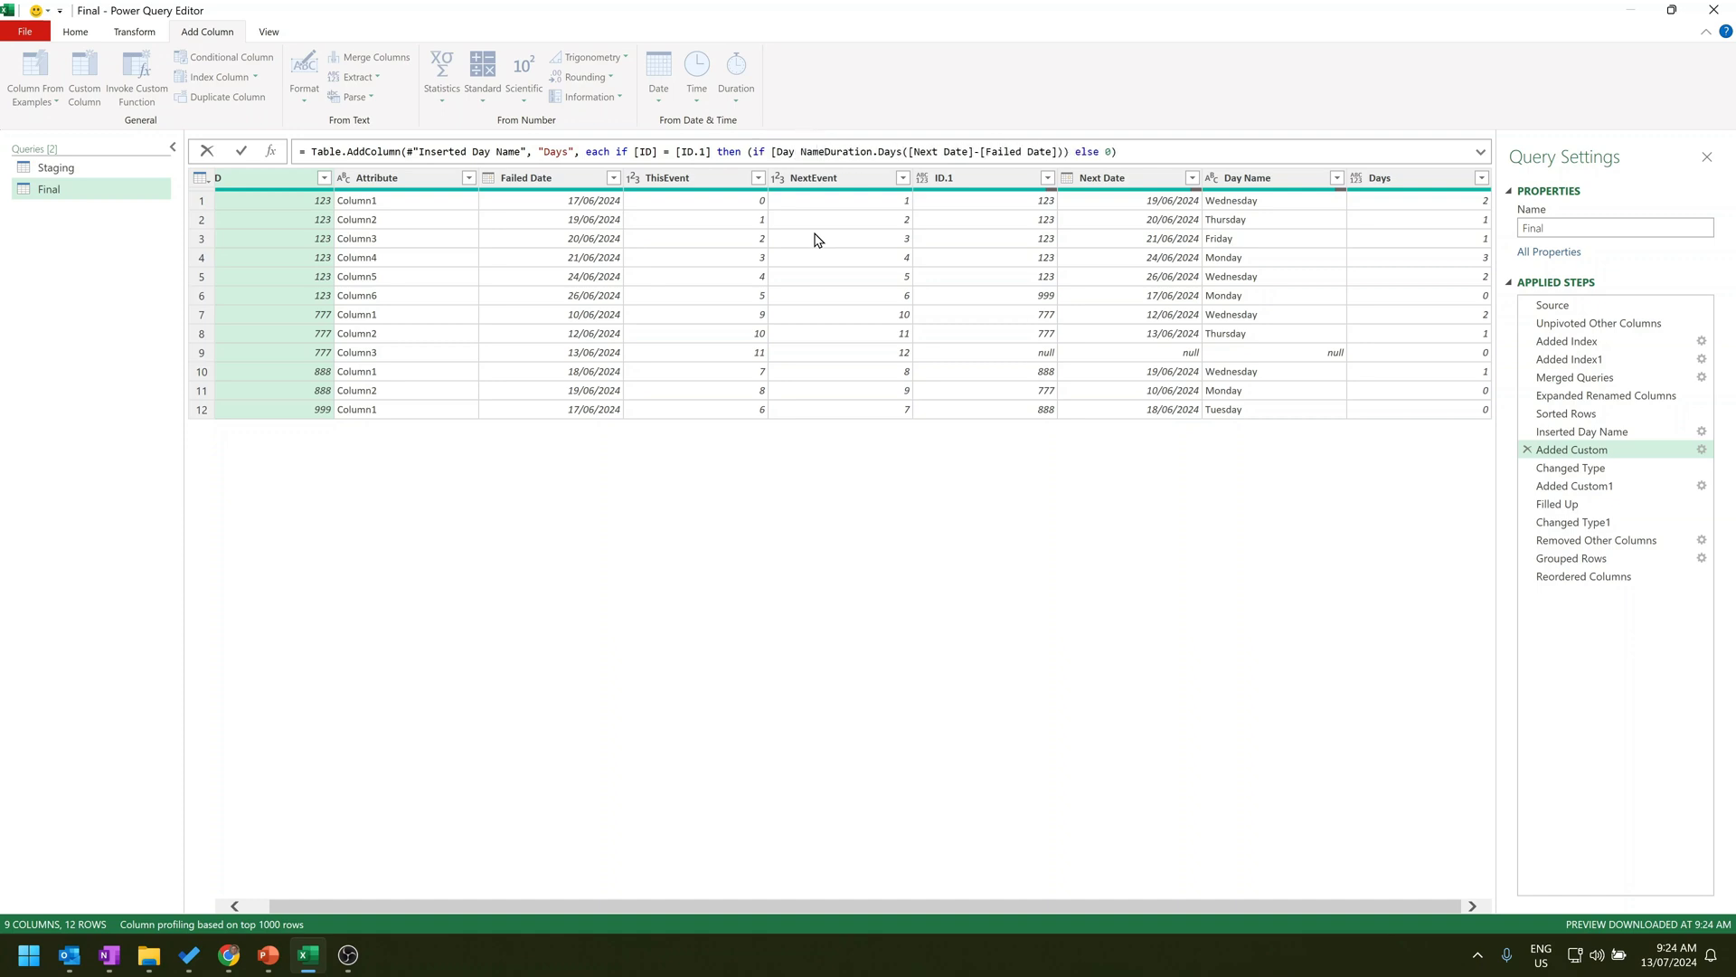
text(] = ")
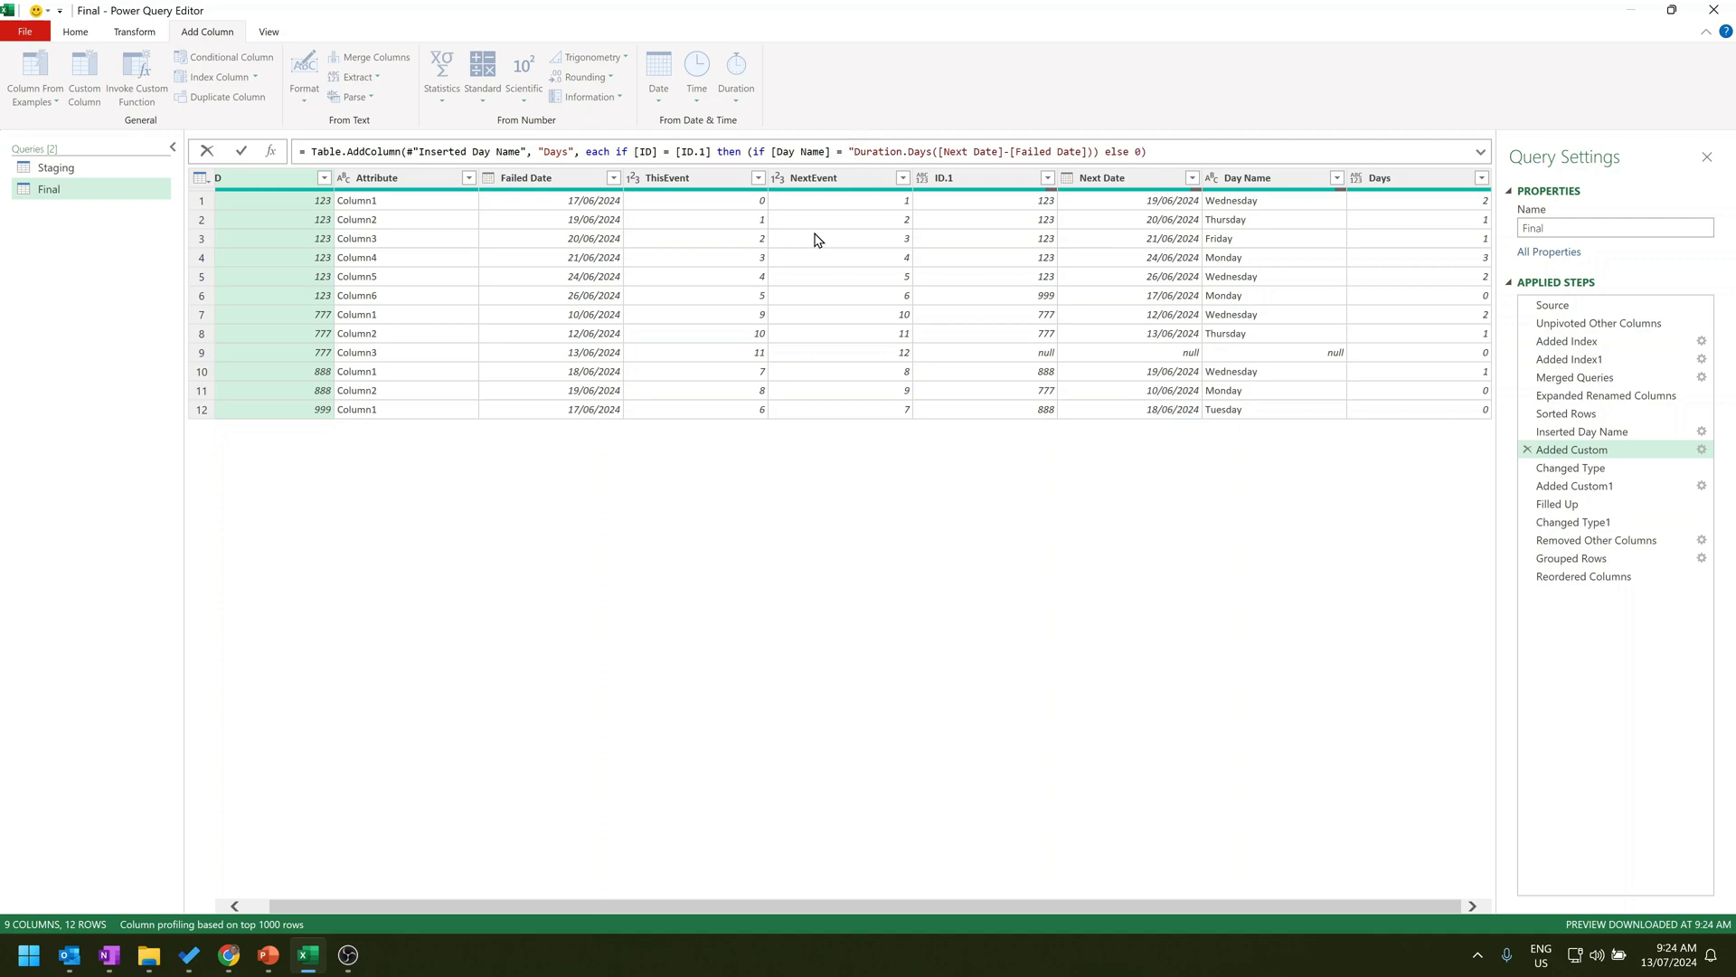
text(Monday")
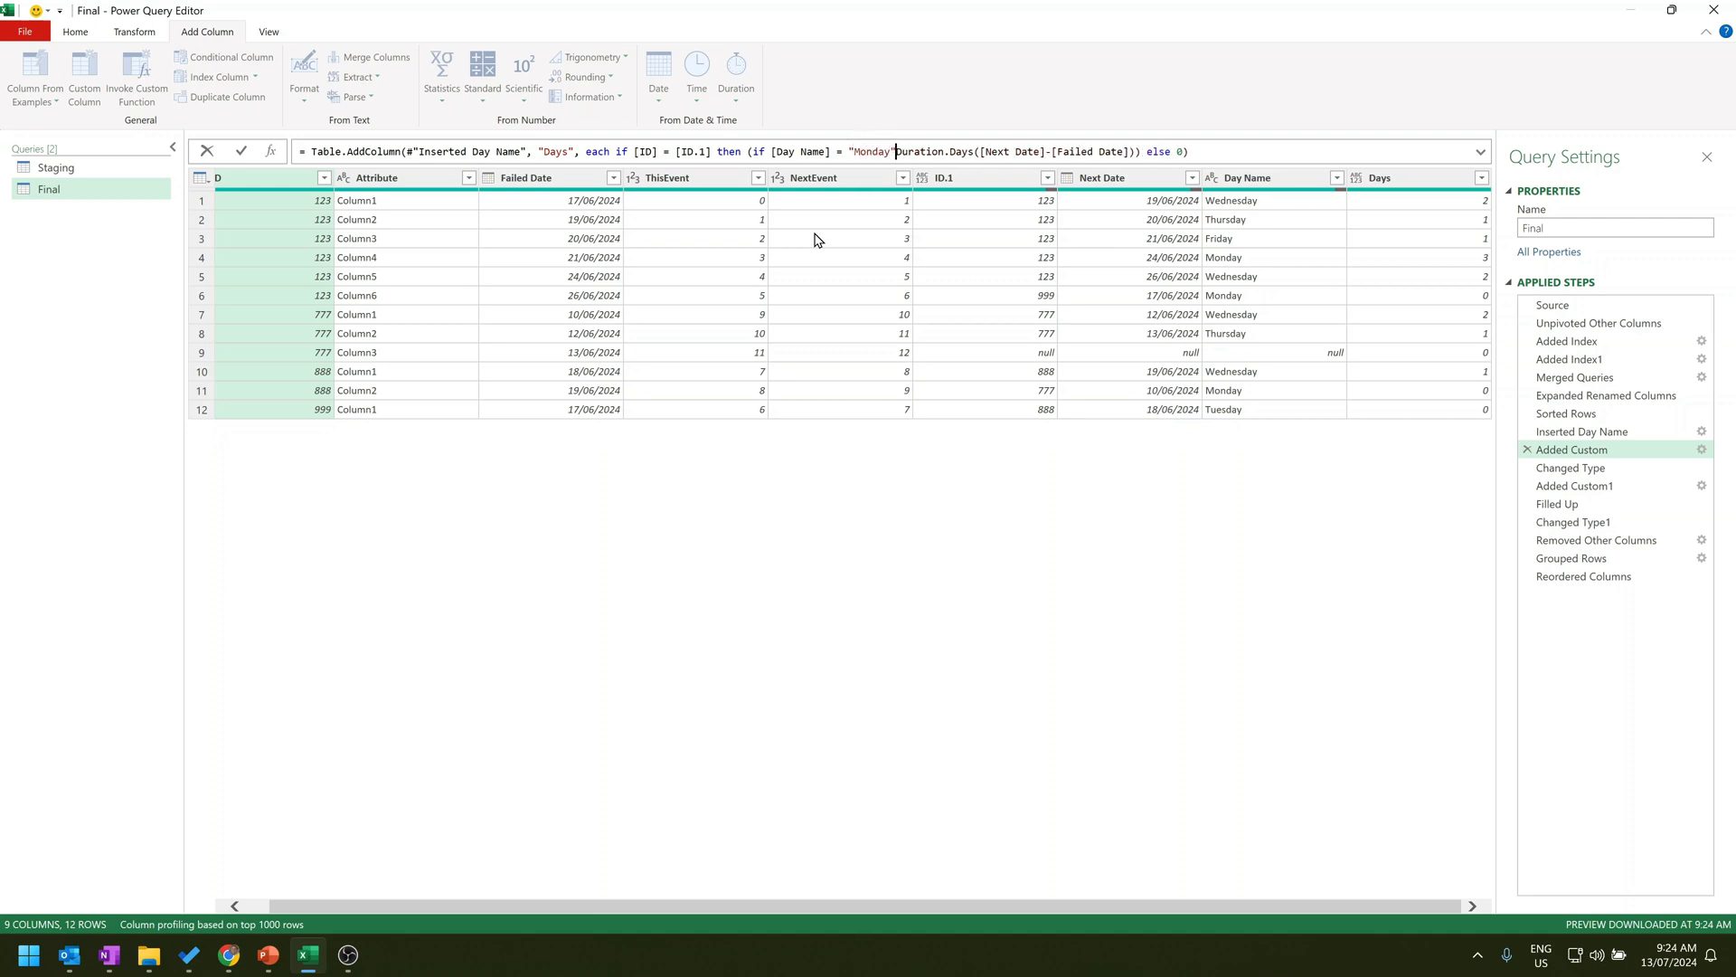
text( then 1 )
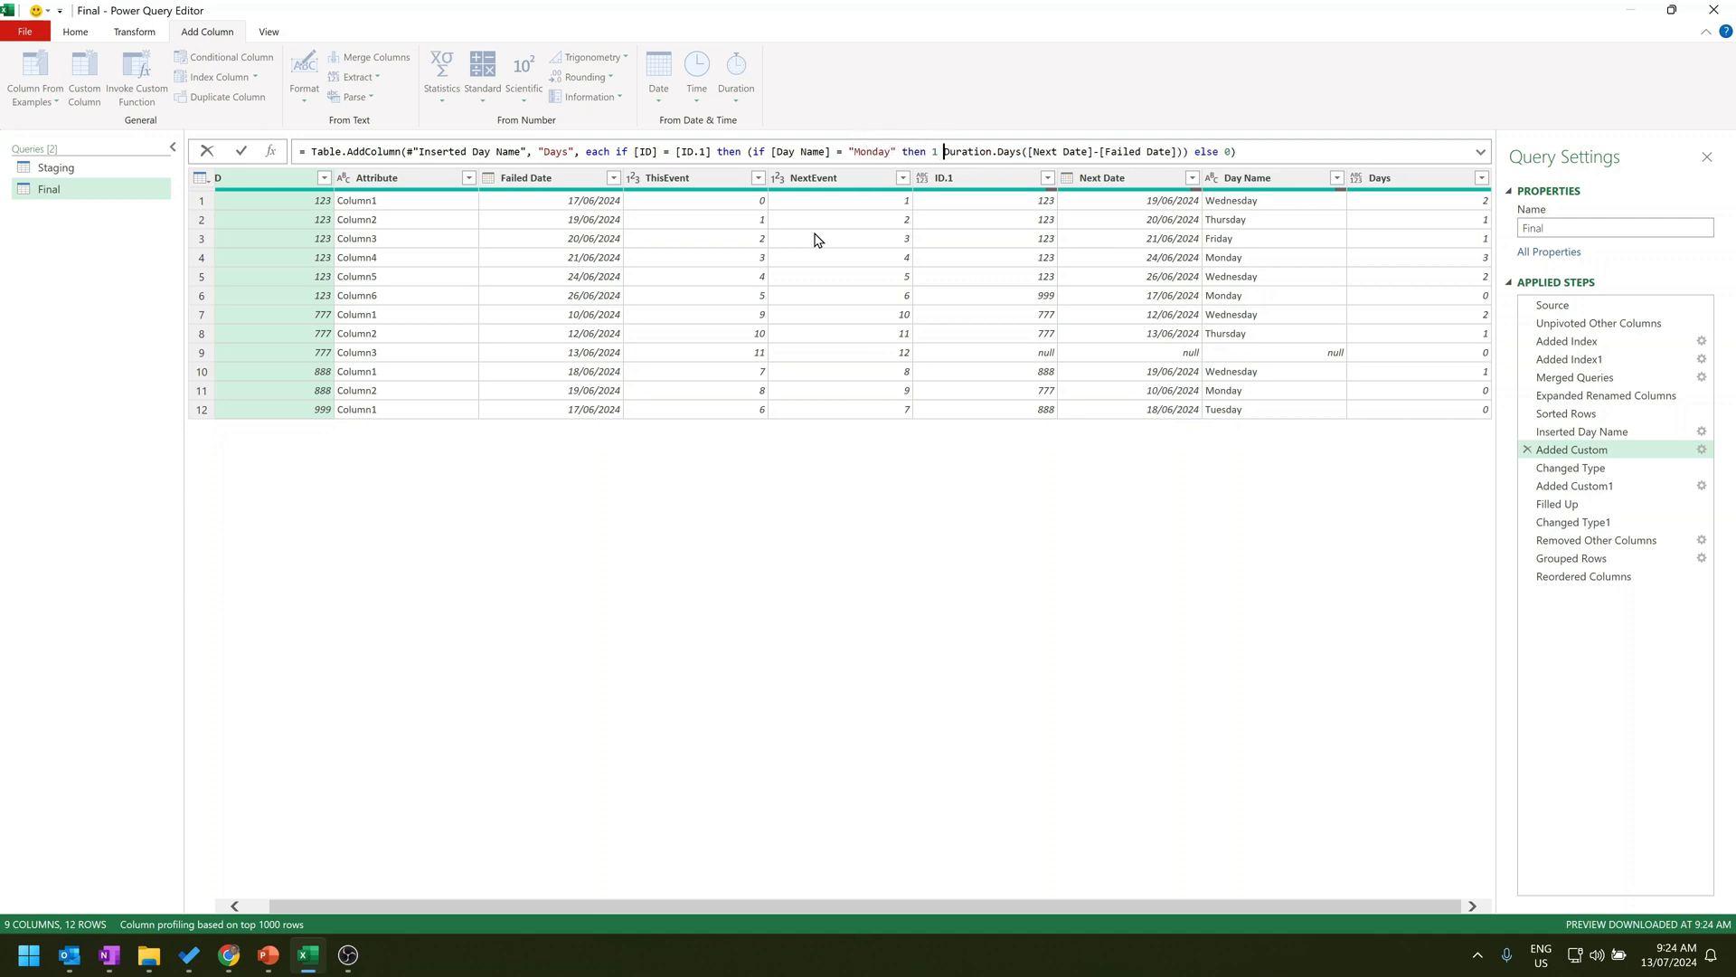
text(else)
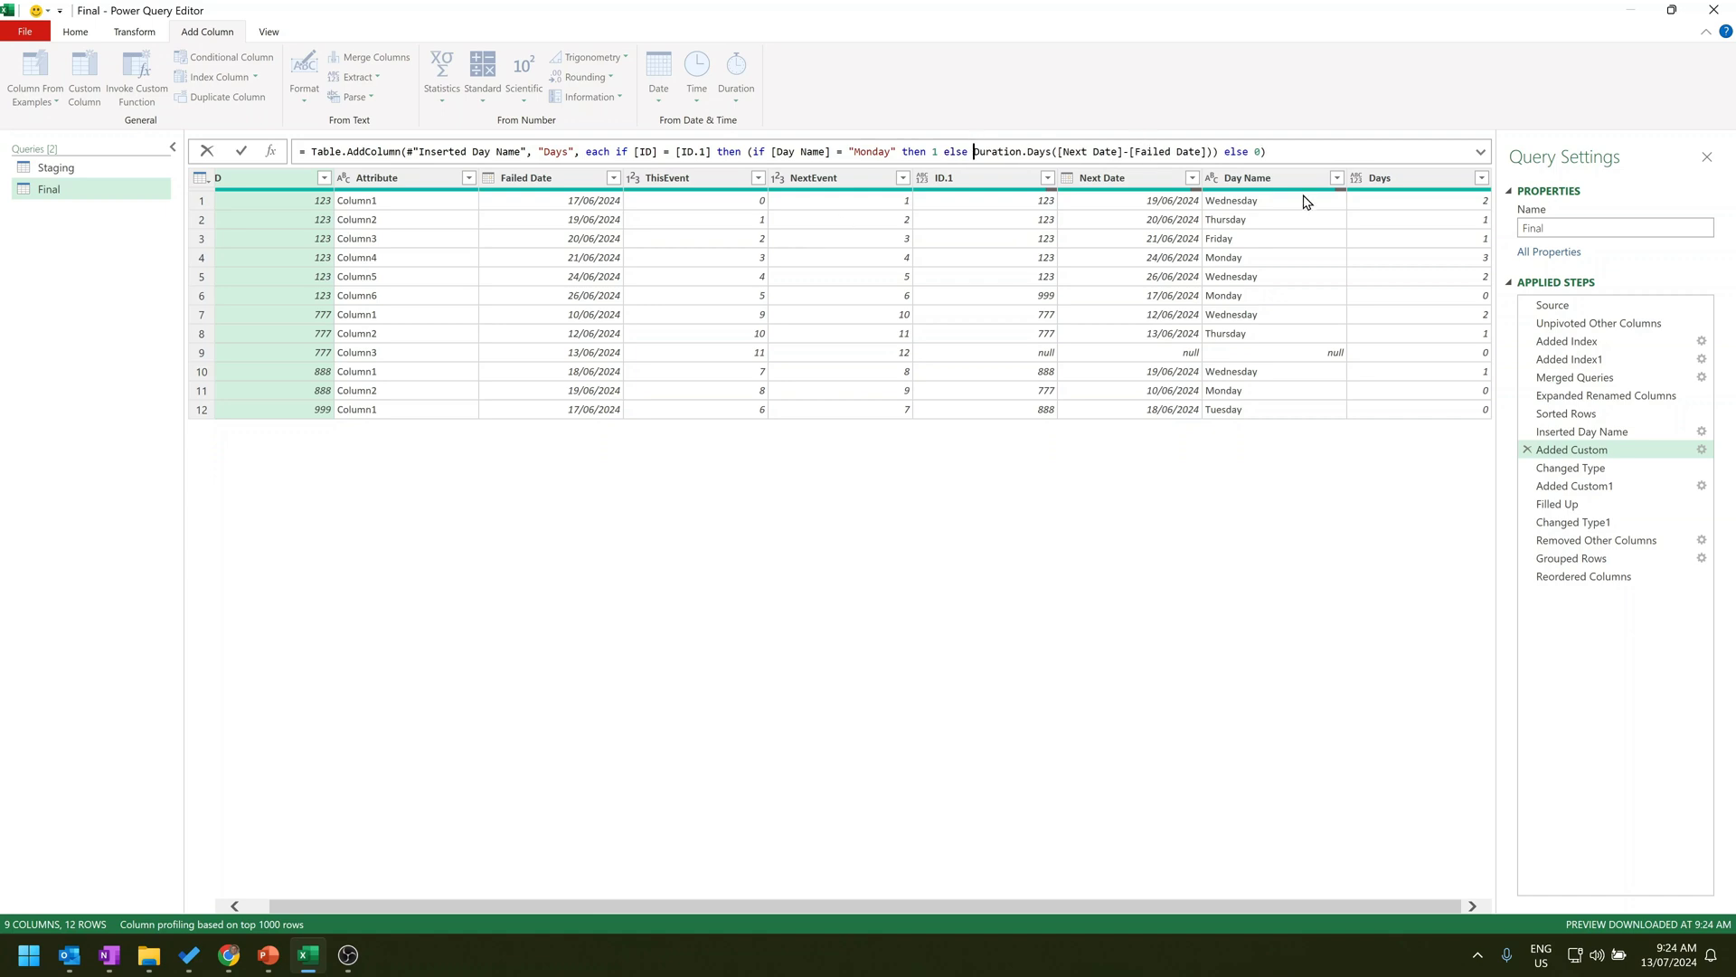
click(1278, 151)
key(Return)
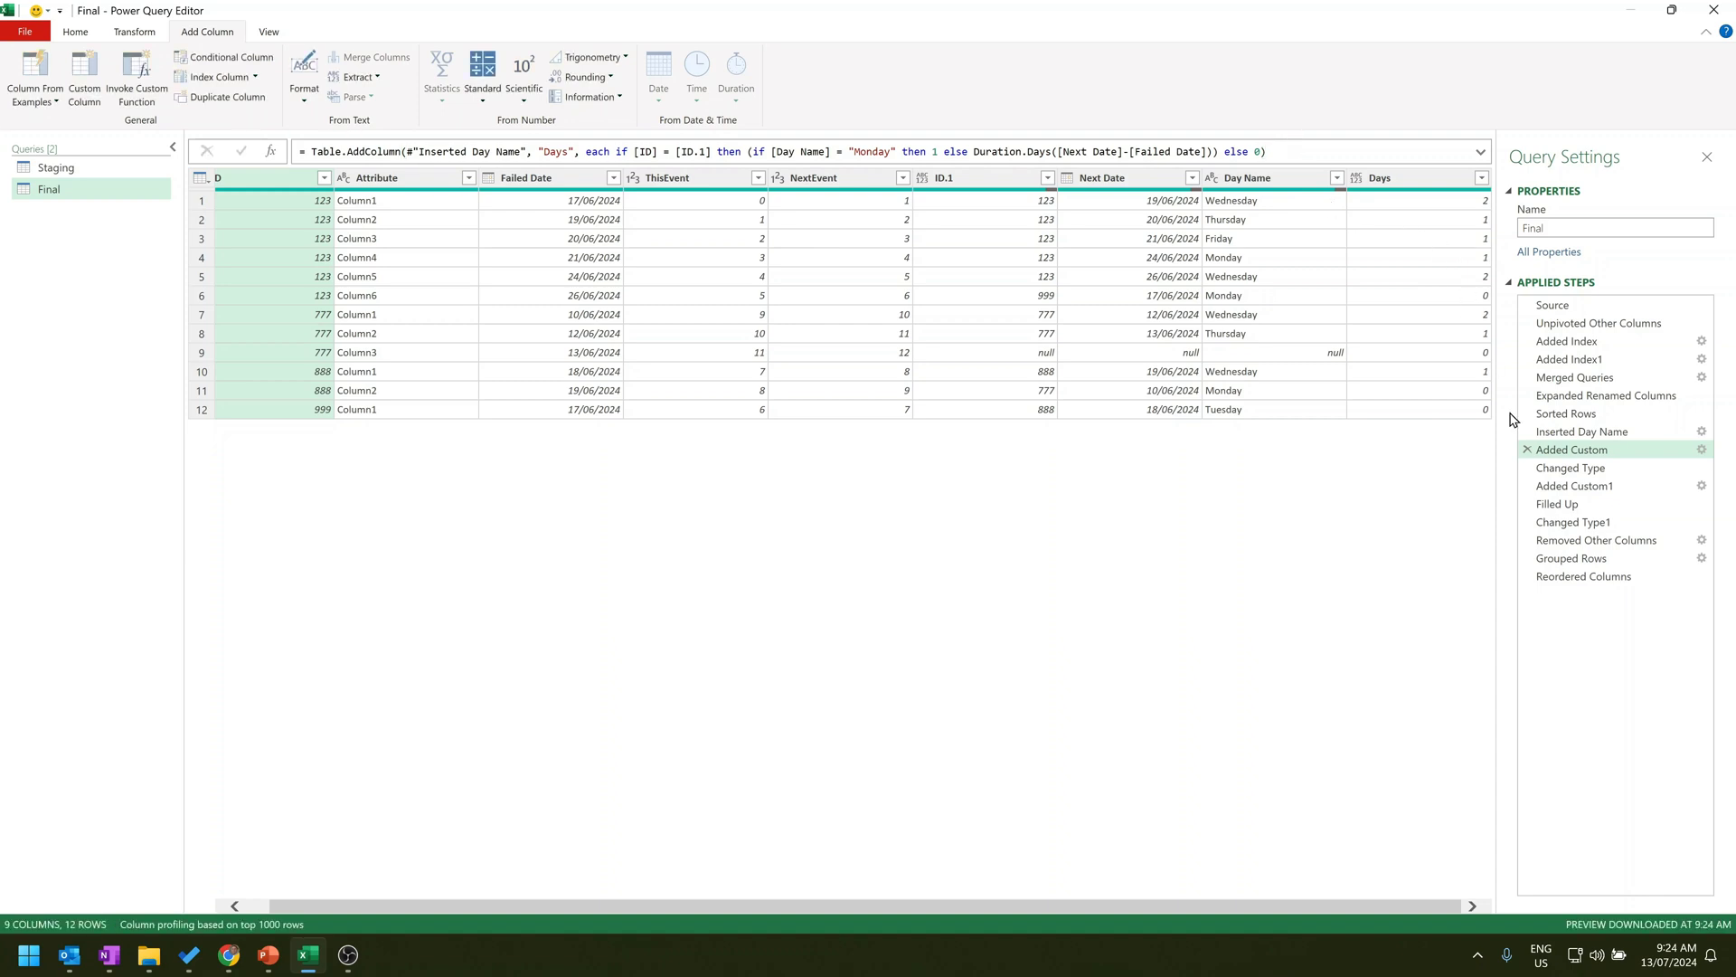
Review the Correction Date values in the final Reordered Columns step and load the updated query to the worksheet.
click(1585, 579)
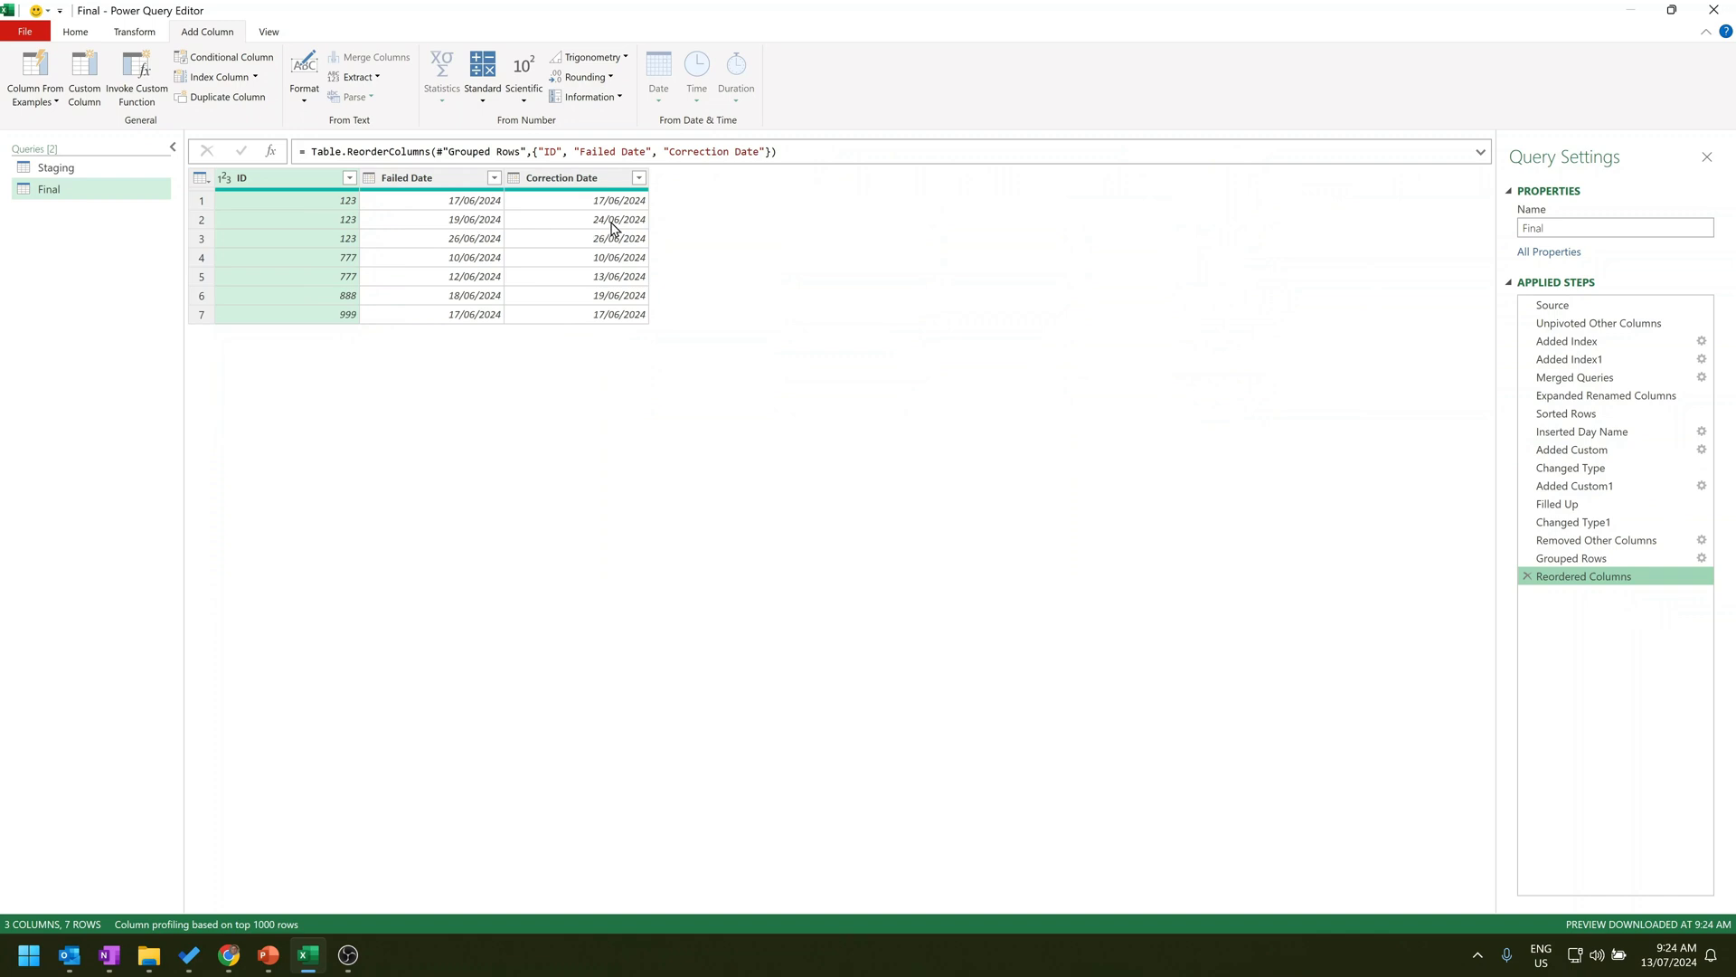
click(26, 32)
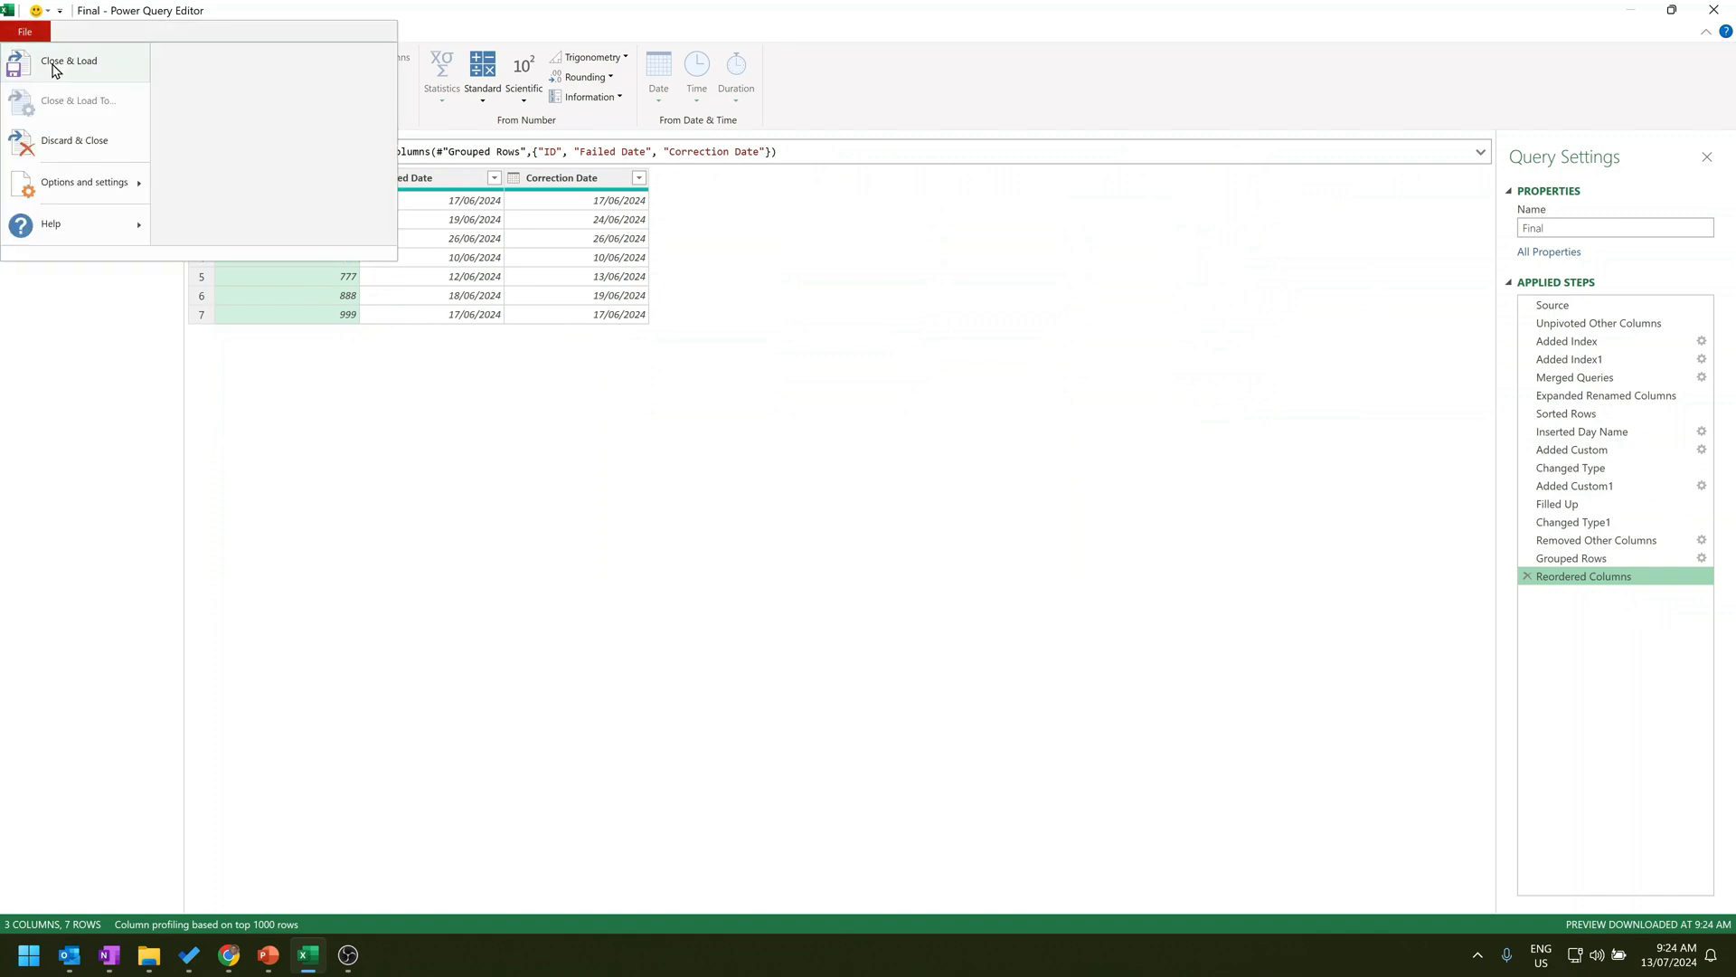
click(56, 67)
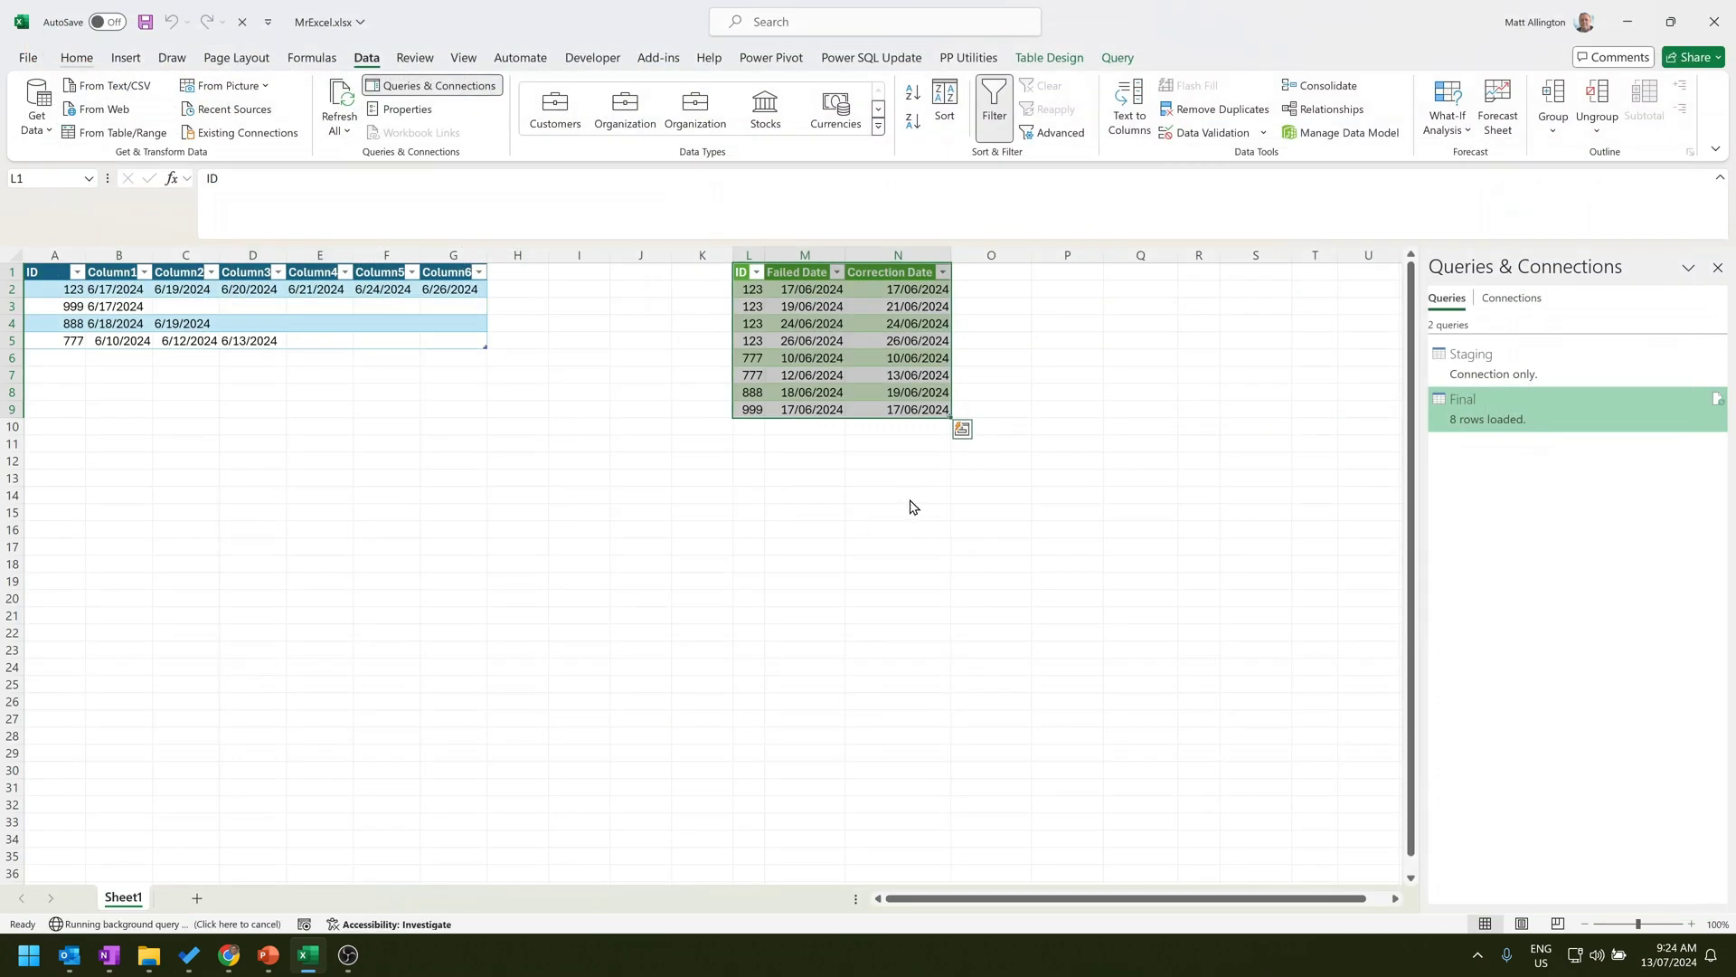